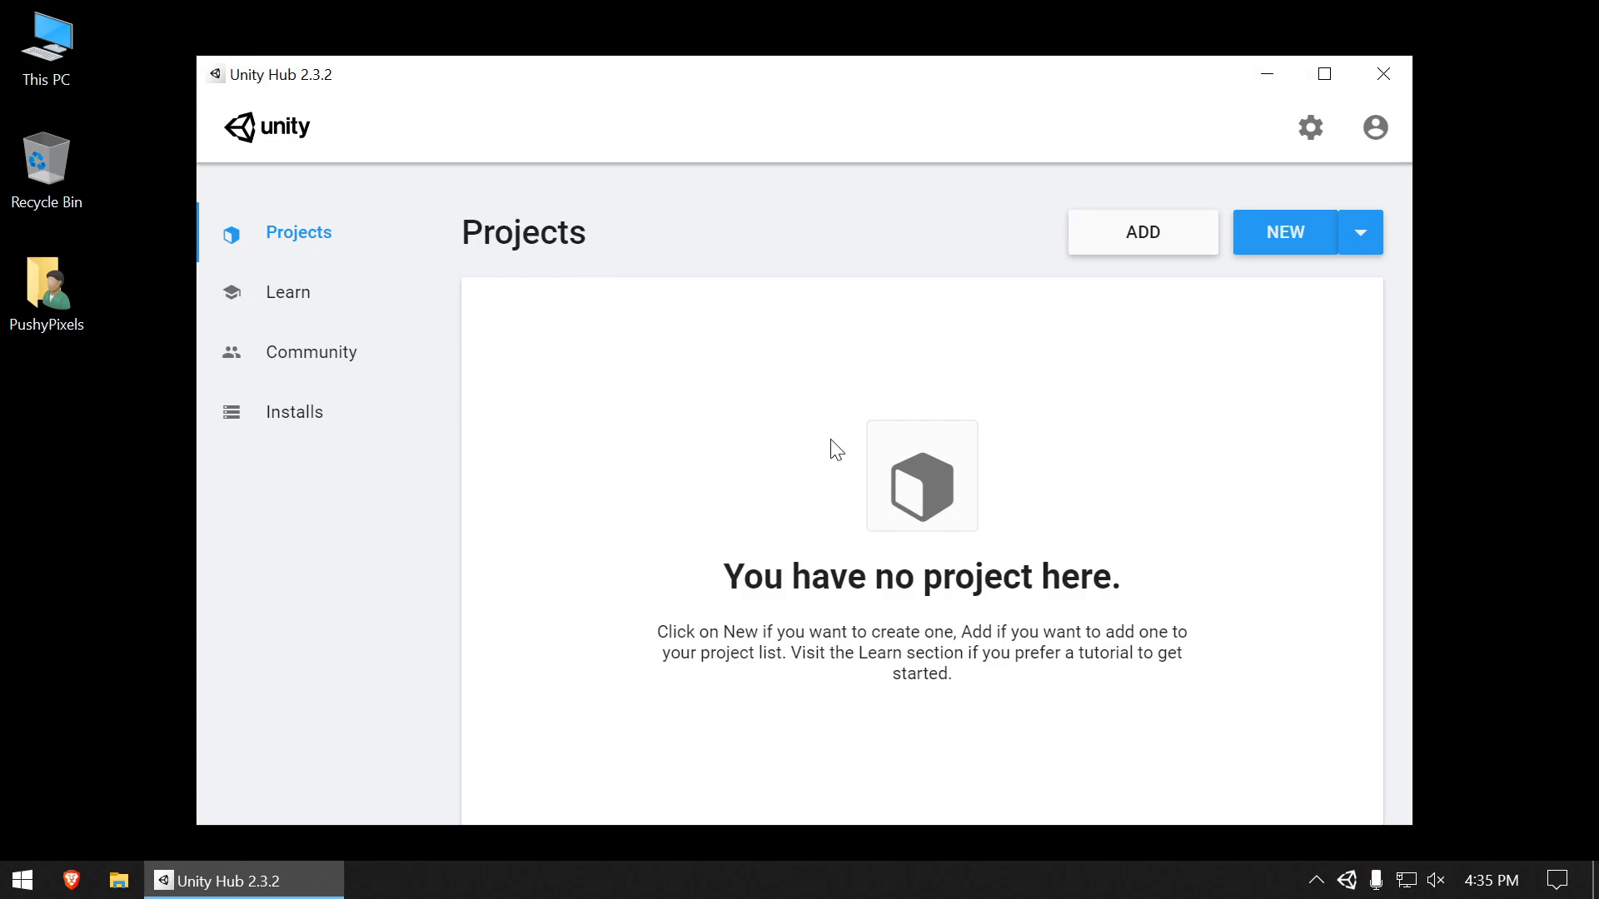
# Step: Start a new project with Unity 2019.3.15f1 and choose the Universal Render Pipeline template
pyautogui.click(1364, 240)
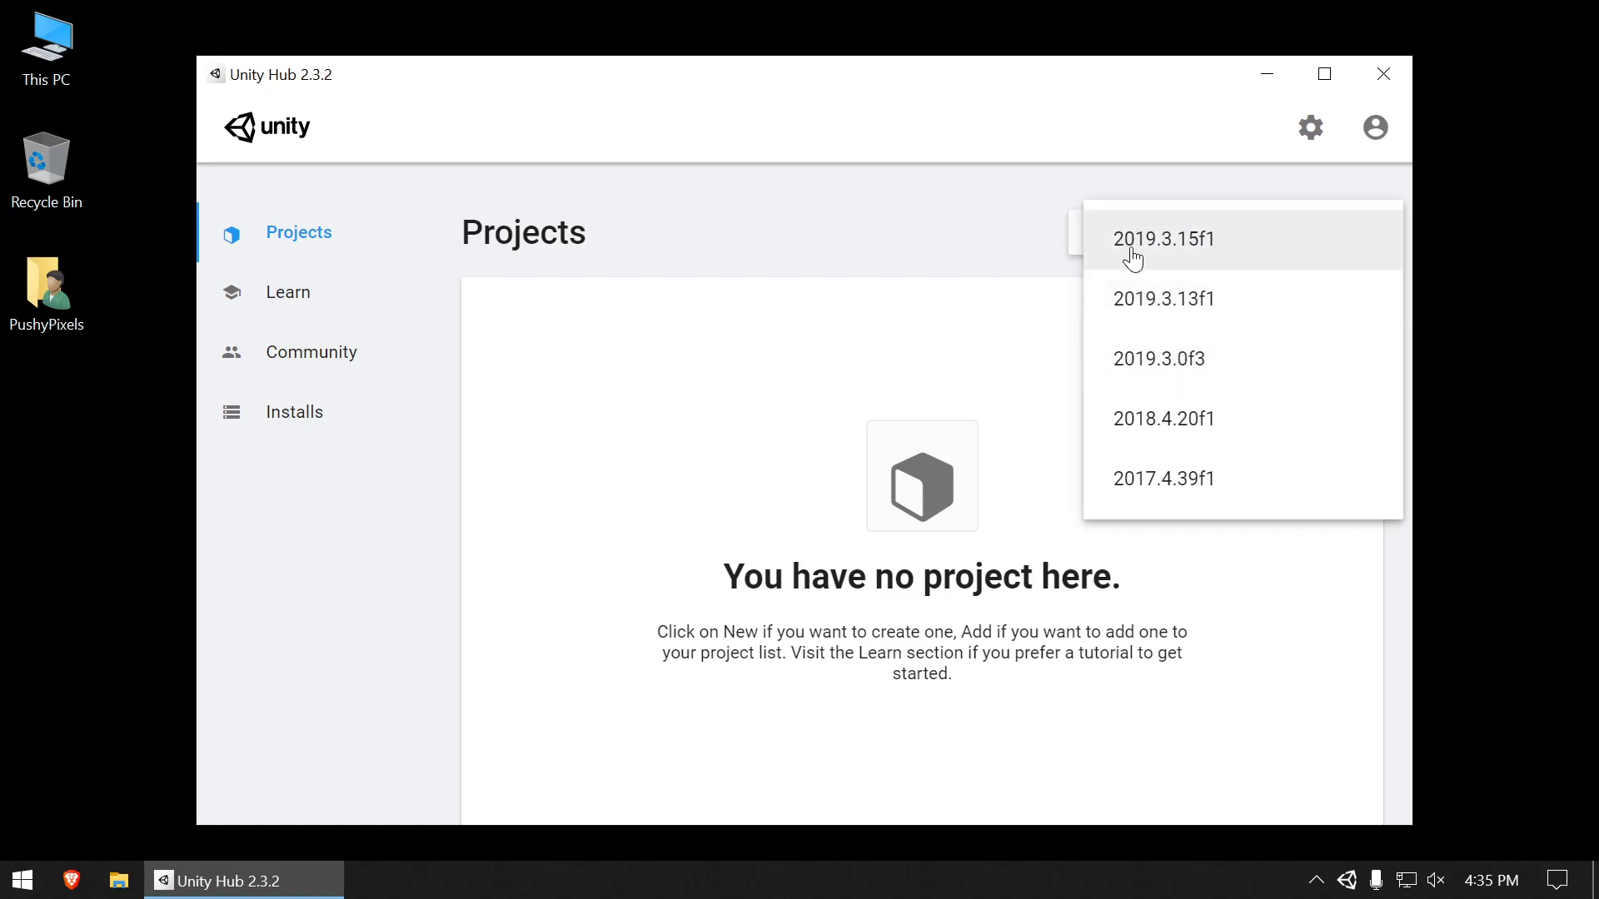
pyautogui.click(990, 225)
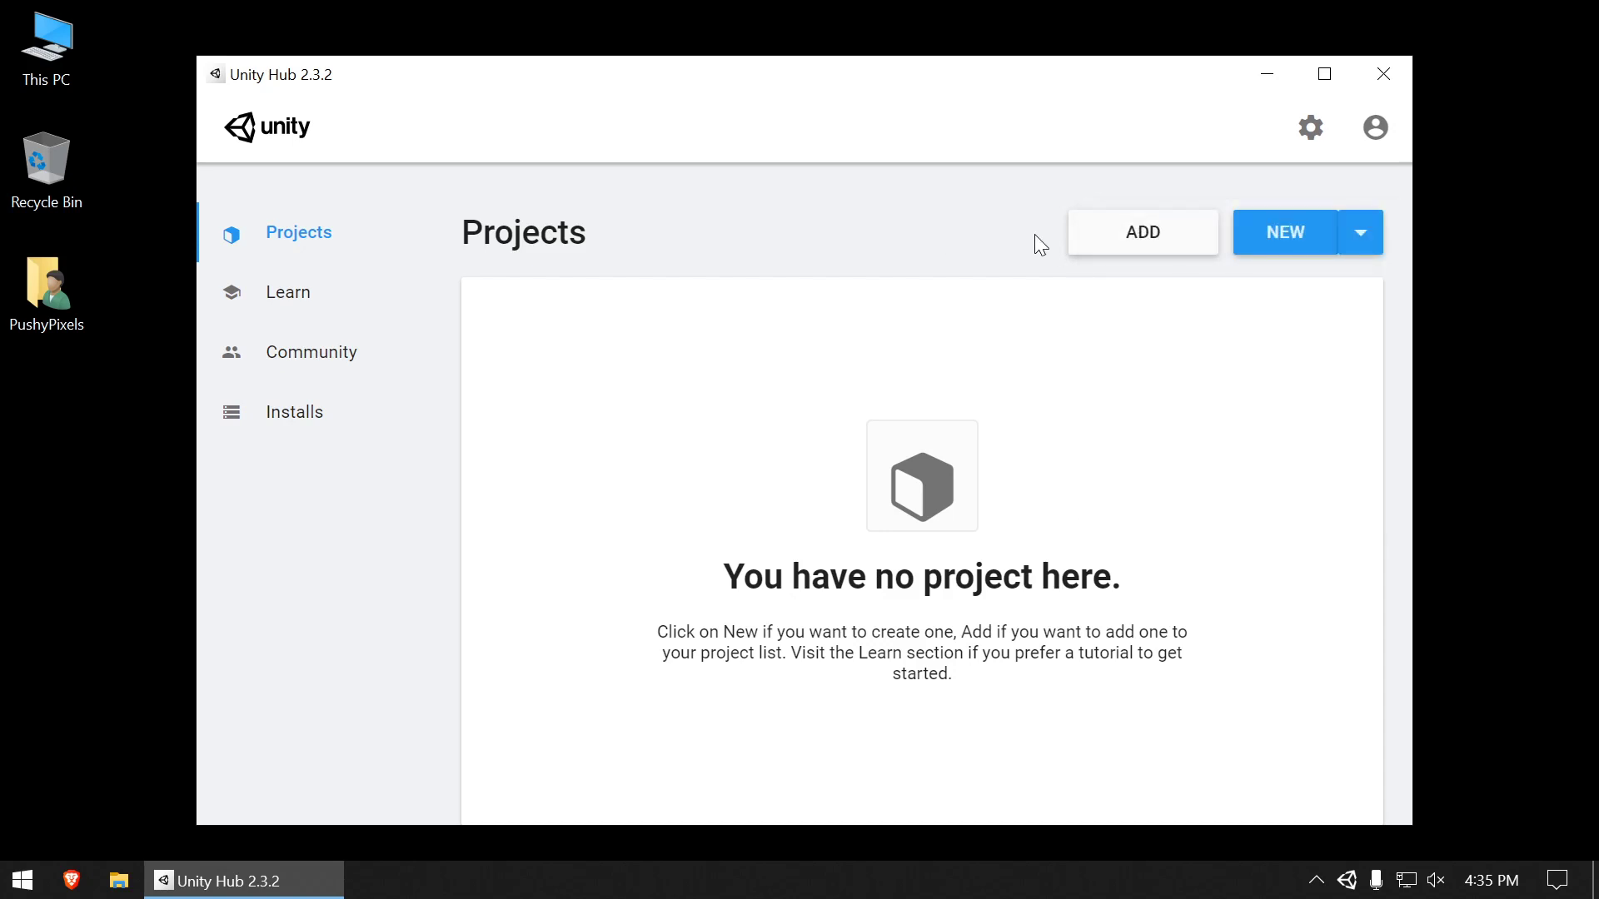
pyautogui.click(1360, 241)
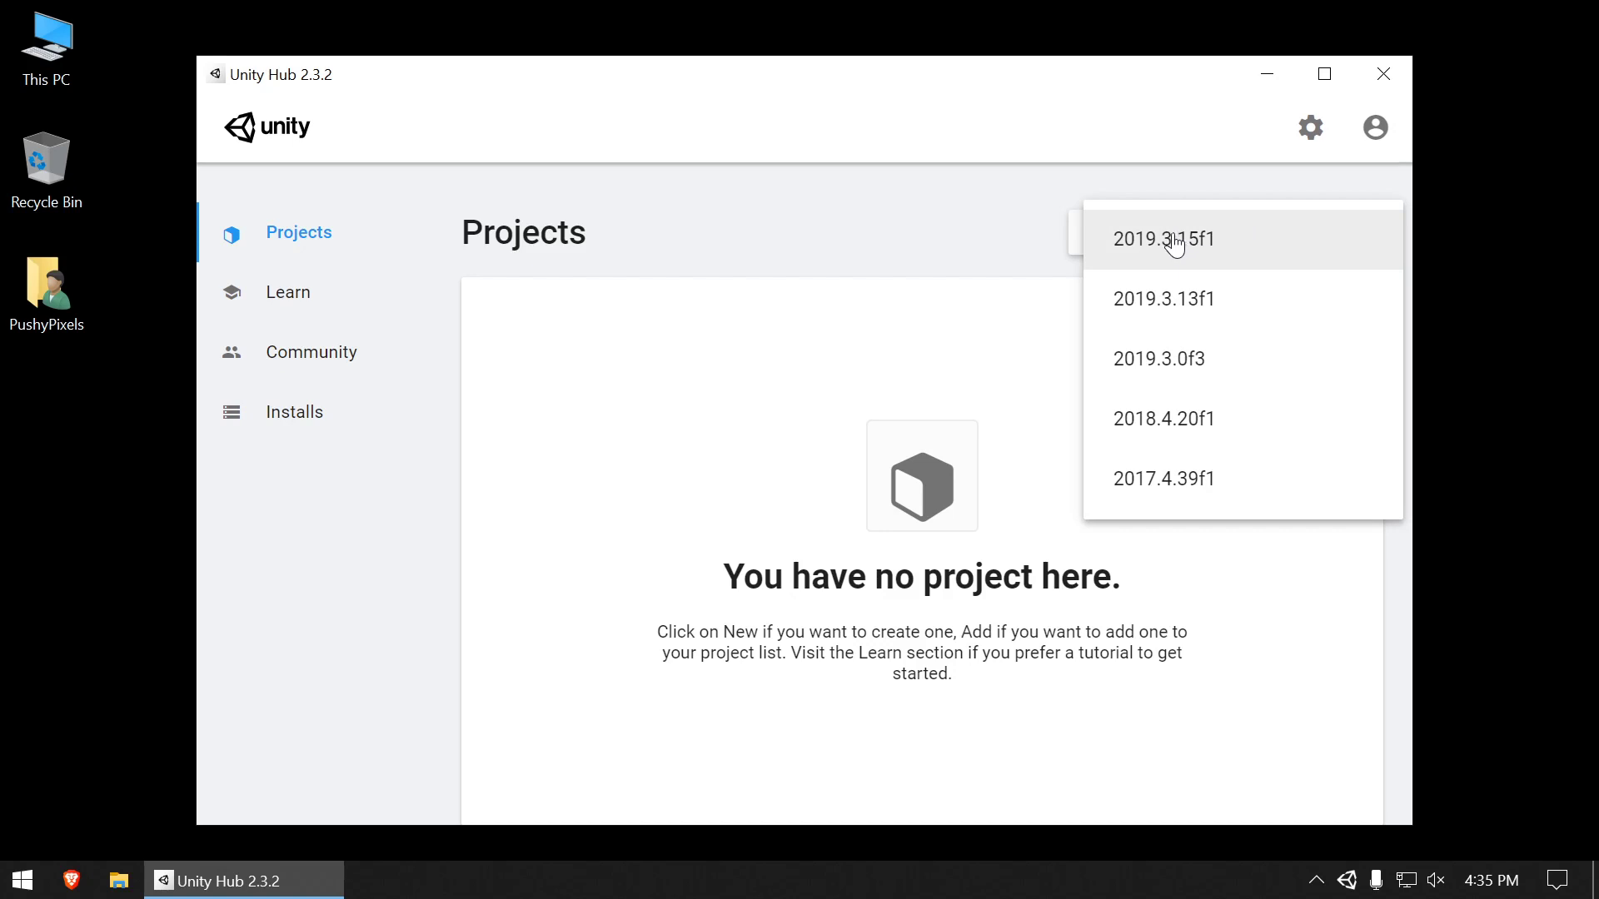
pyautogui.click(1175, 250)
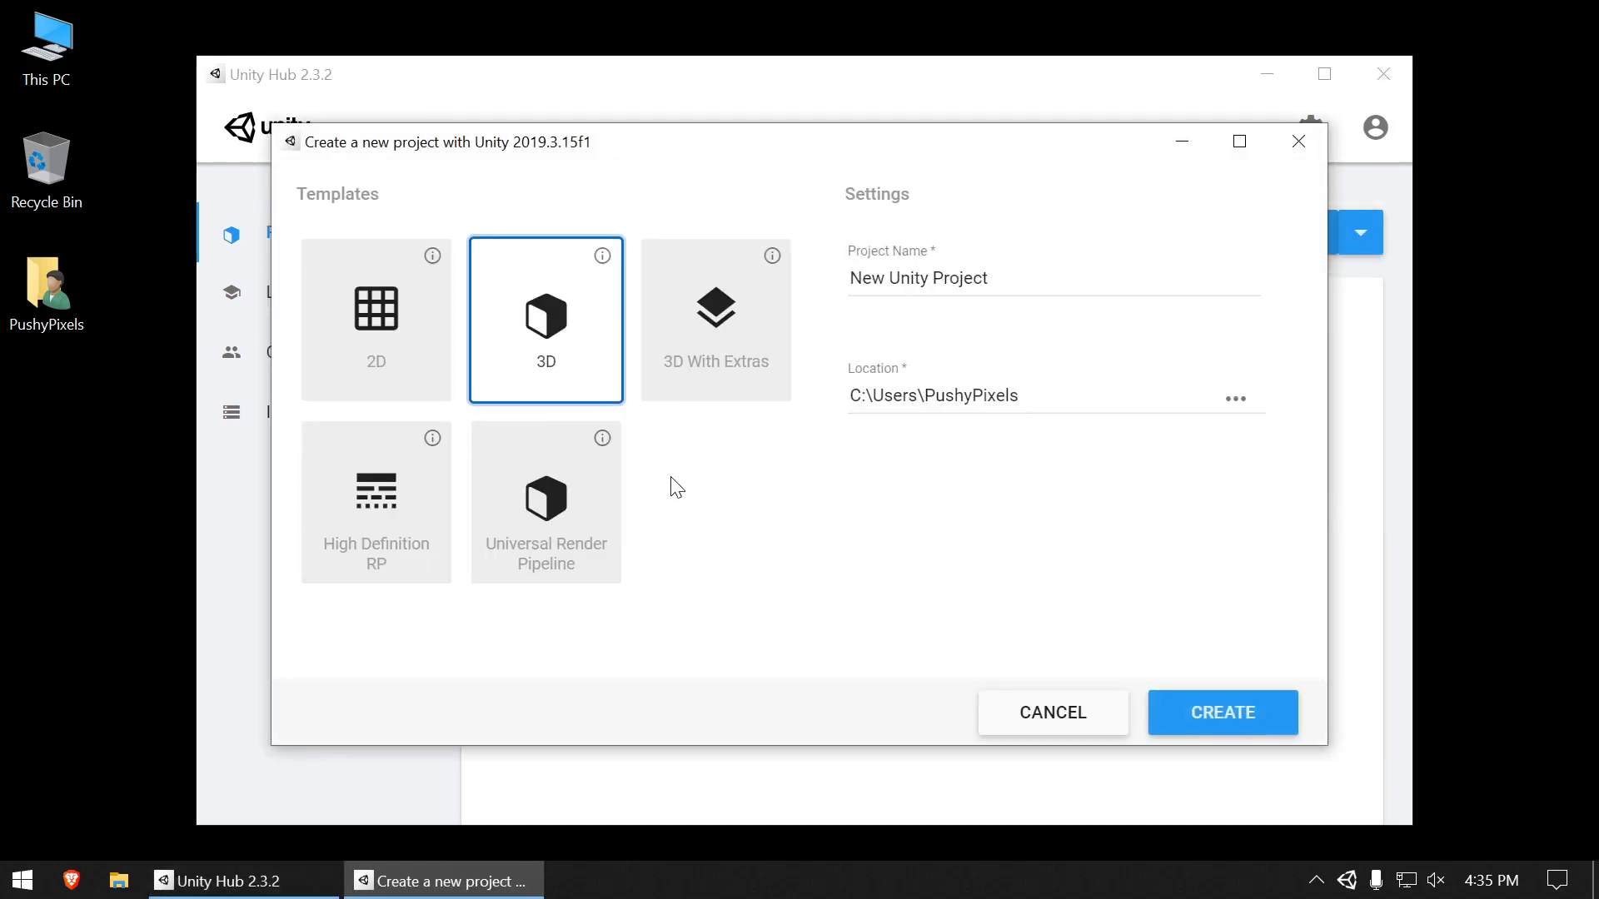
pyautogui.click(560, 518)
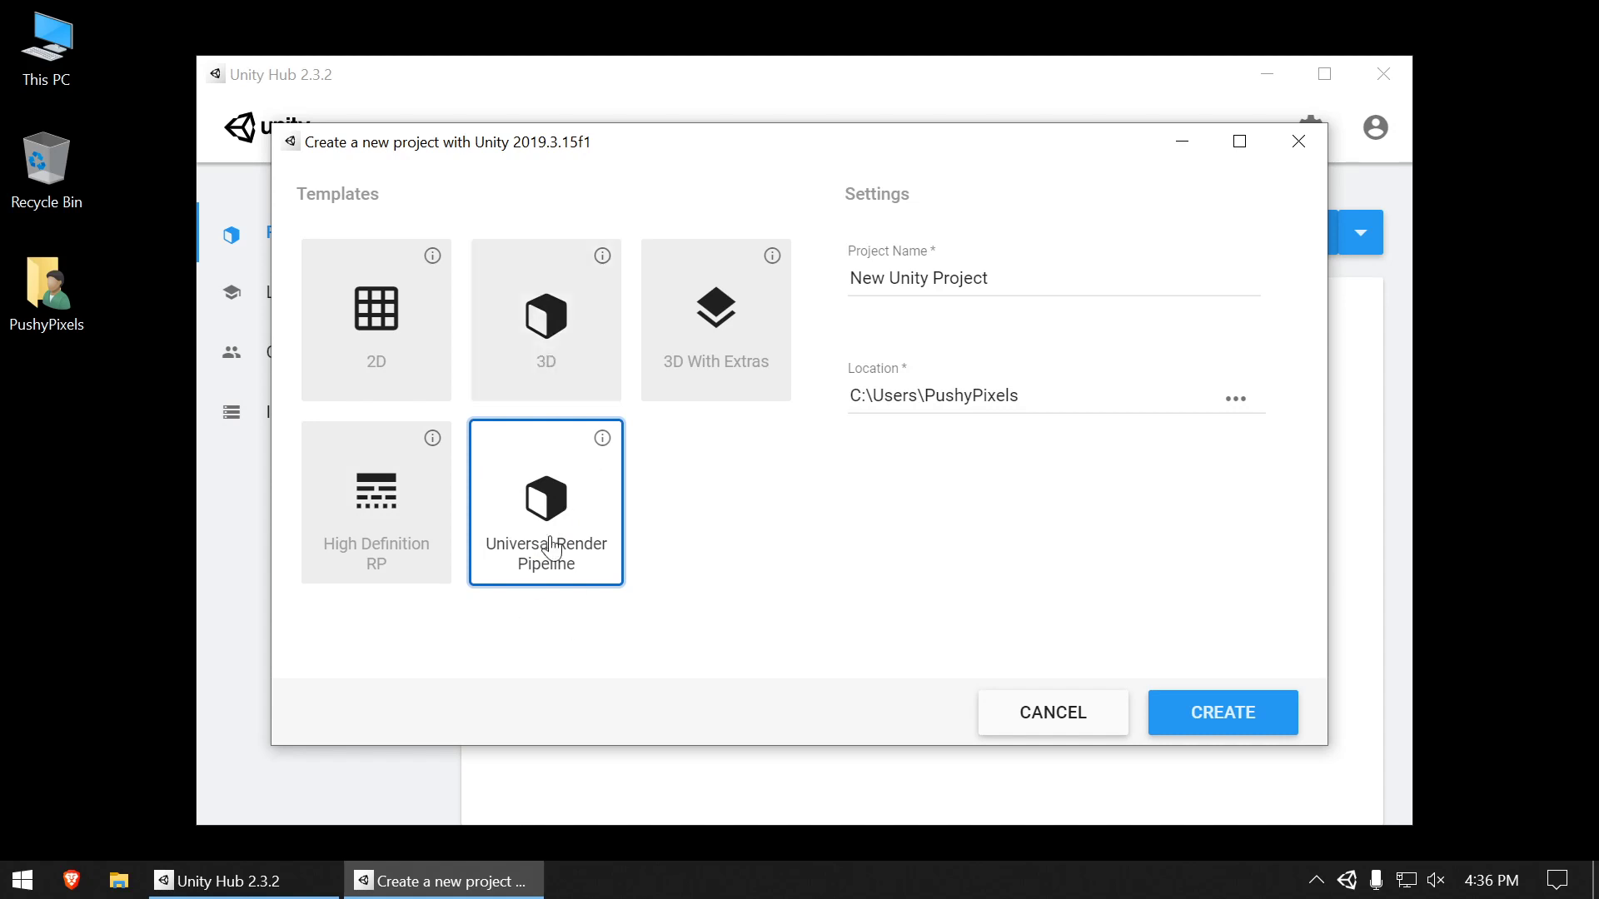
# Step: Name the project Tutorial1 and create it
pyautogui.click(1119, 306)
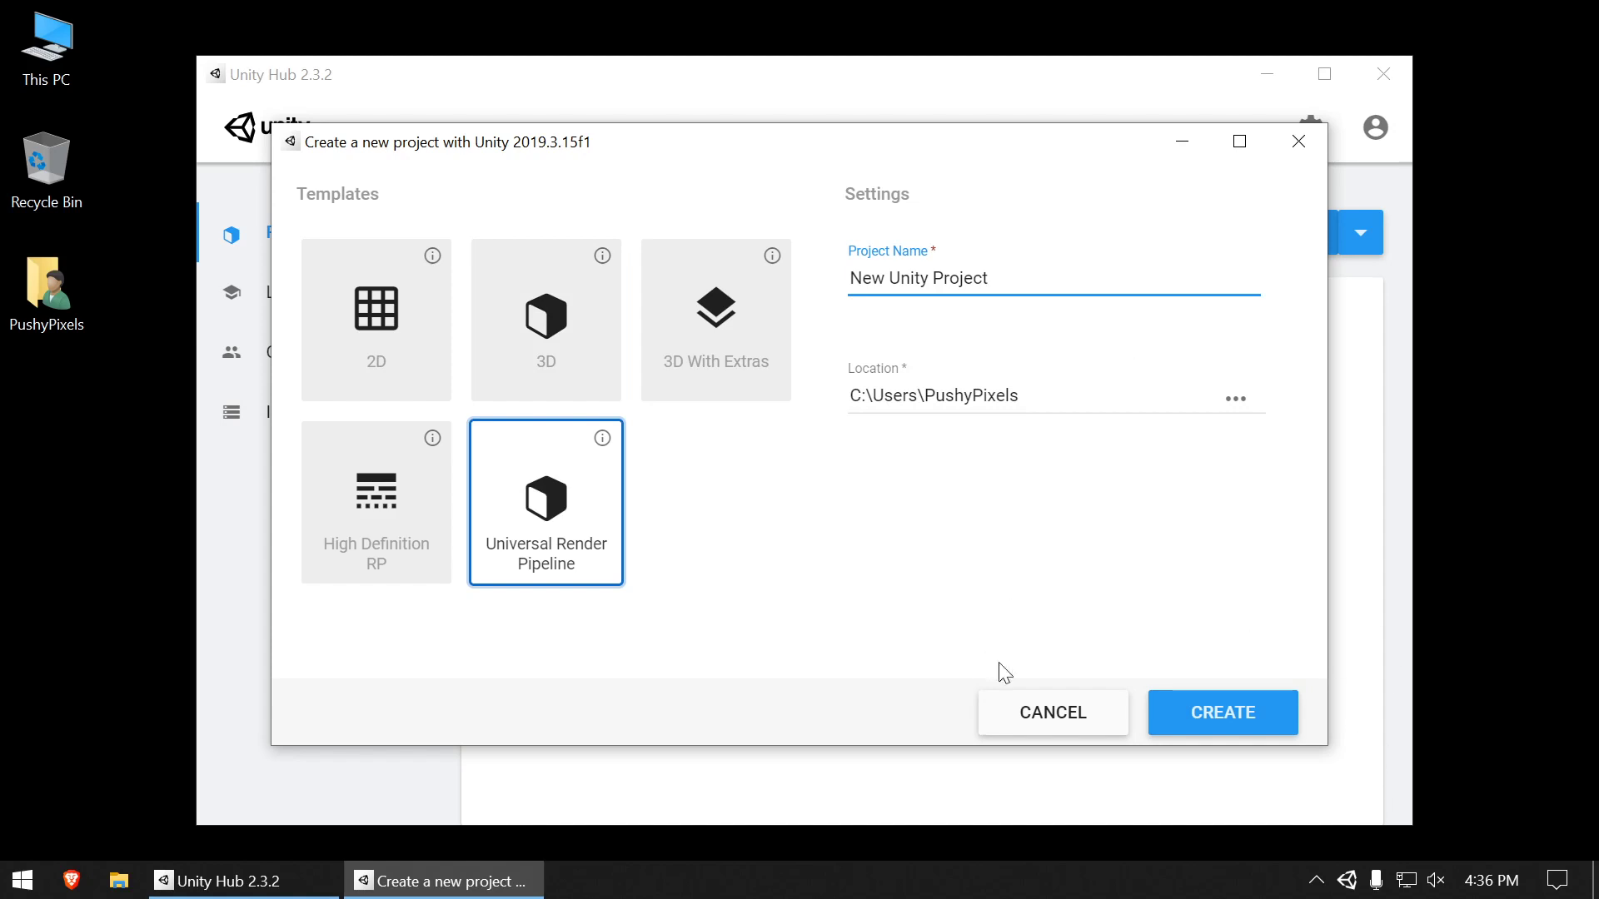
pyautogui.press('BackSpace')
pyautogui.press('BackSpace')
pyautogui.press('BackSpace')
pyautogui.press('BackSpace')
pyautogui.press('BackSpace')
pyautogui.press('BackSpace')
pyautogui.press('BackSpace')
pyautogui.press('BackSpace')
pyautogui.press('BackSpace')
pyautogui.press('BackSpace')
pyautogui.press('BackSpace')
pyautogui.press('BackSpace')
pyautogui.press('BackSpace')
pyautogui.write('Tutorial1')
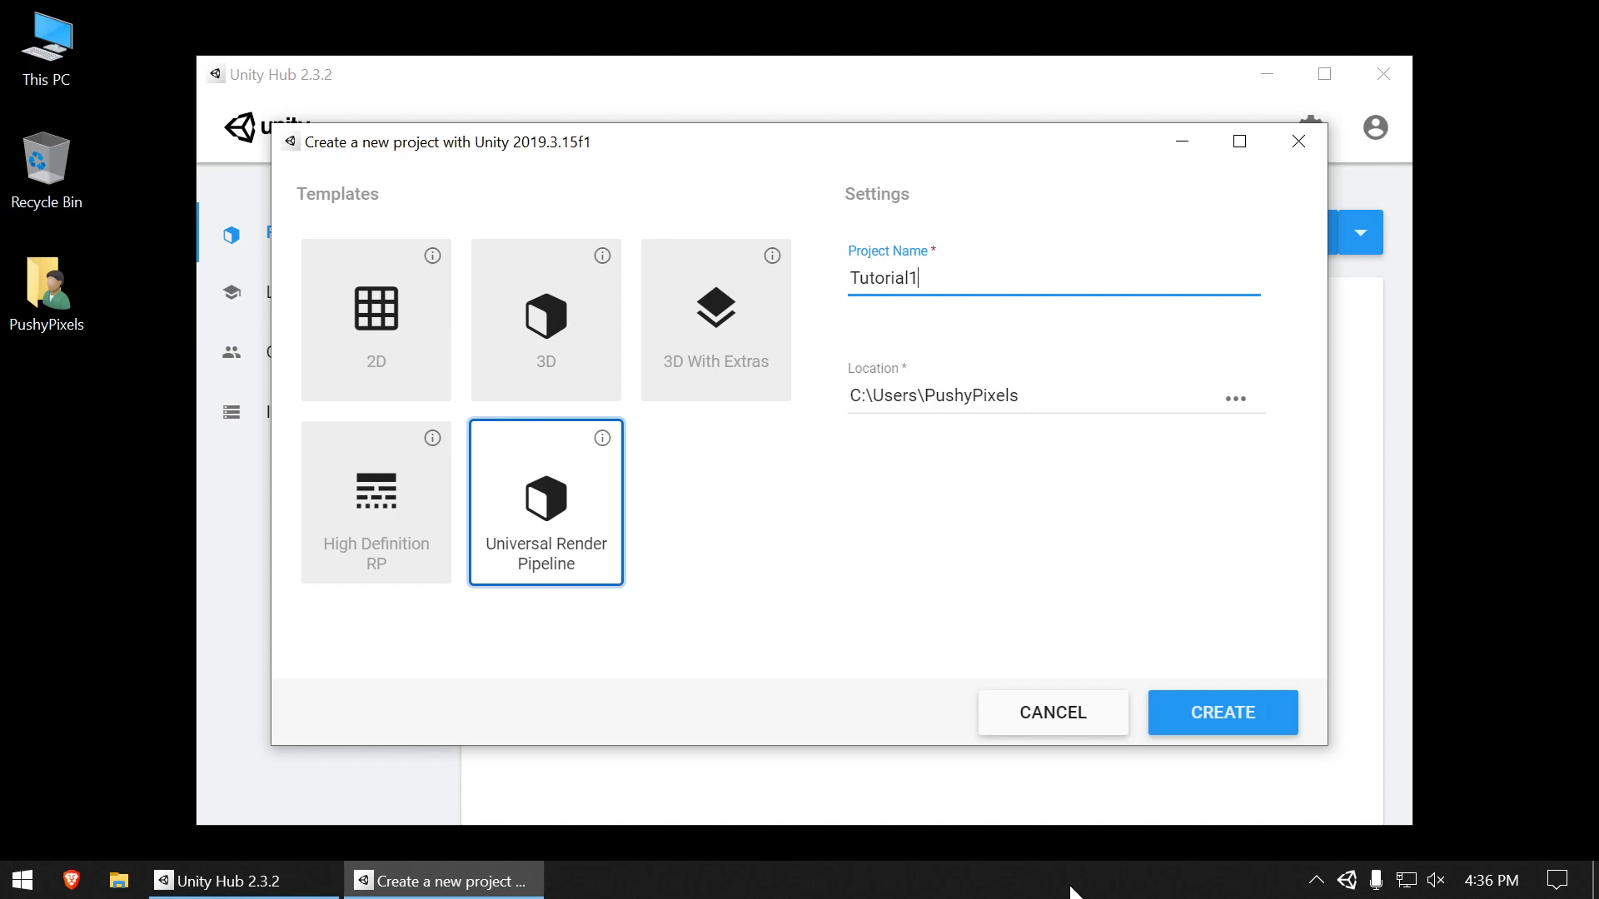
pyautogui.press('Return')
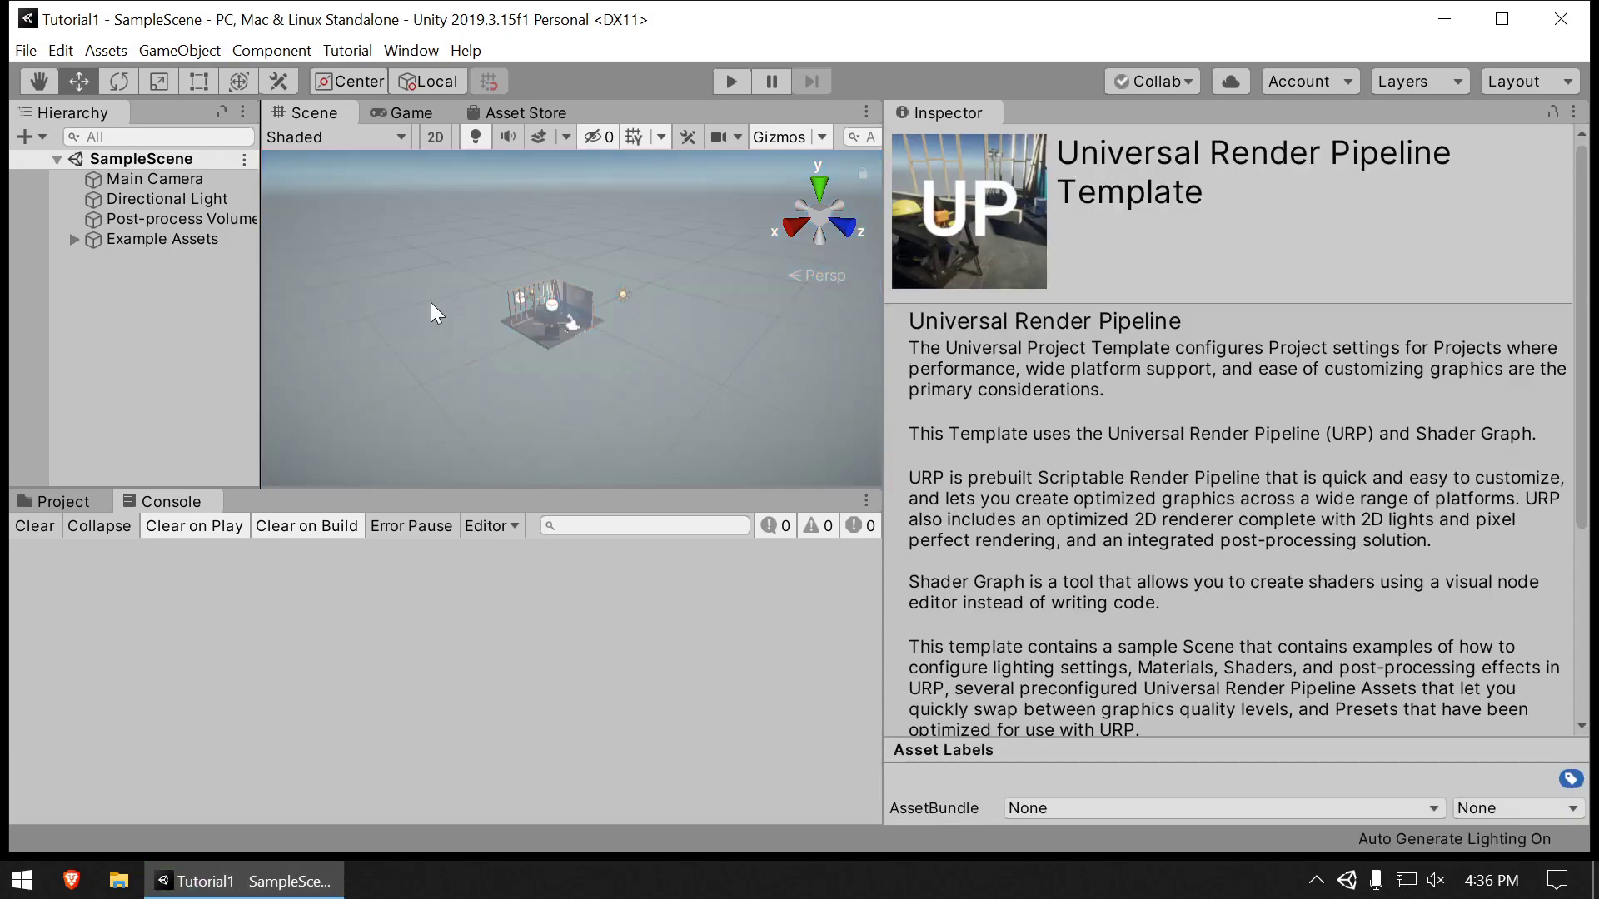
# Step: Run the sample scene in Play mode to preview it, and stop playback
pyautogui.click(728, 82)
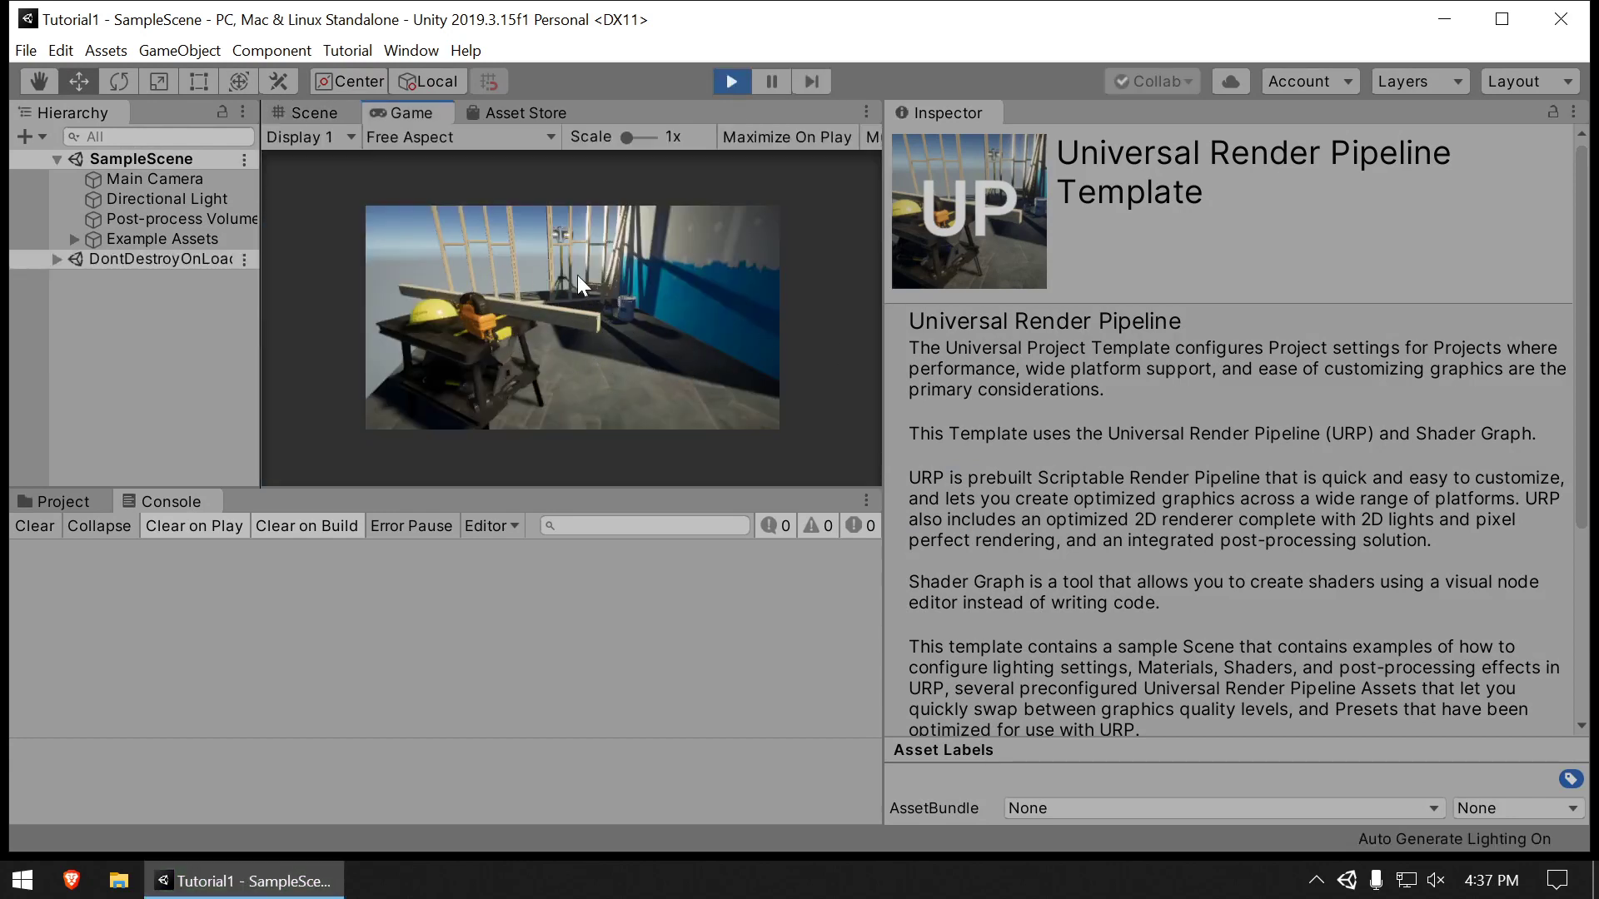
pyautogui.click(731, 83)
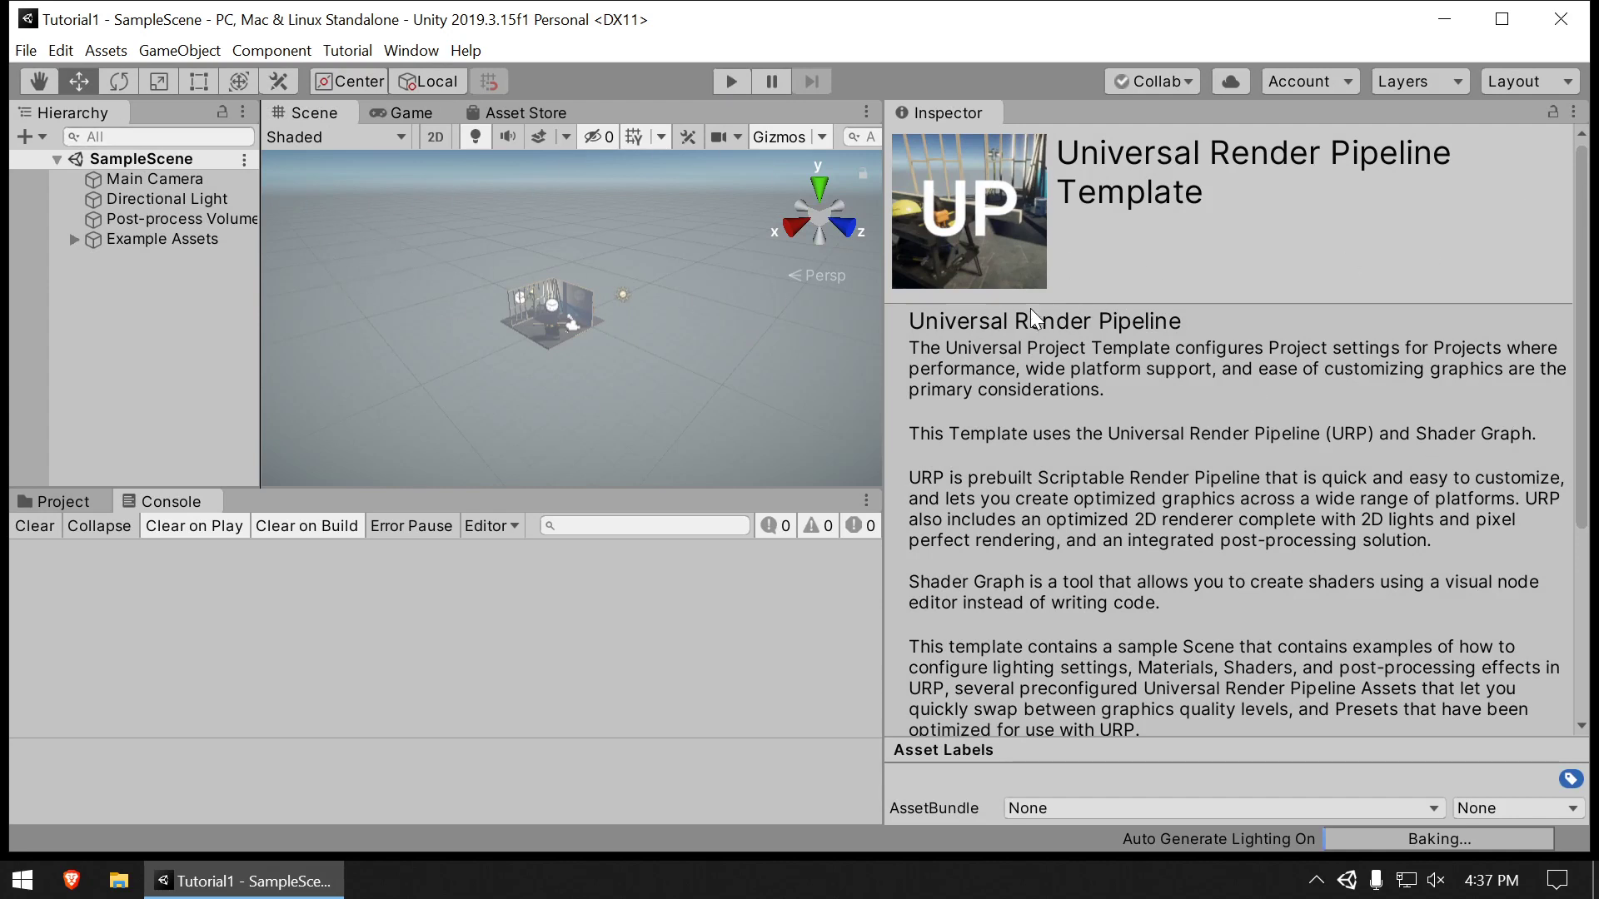
# Step: Create a new scene and save it as Tutorial1 in the project's Scenes folder
pyautogui.click(26, 50)
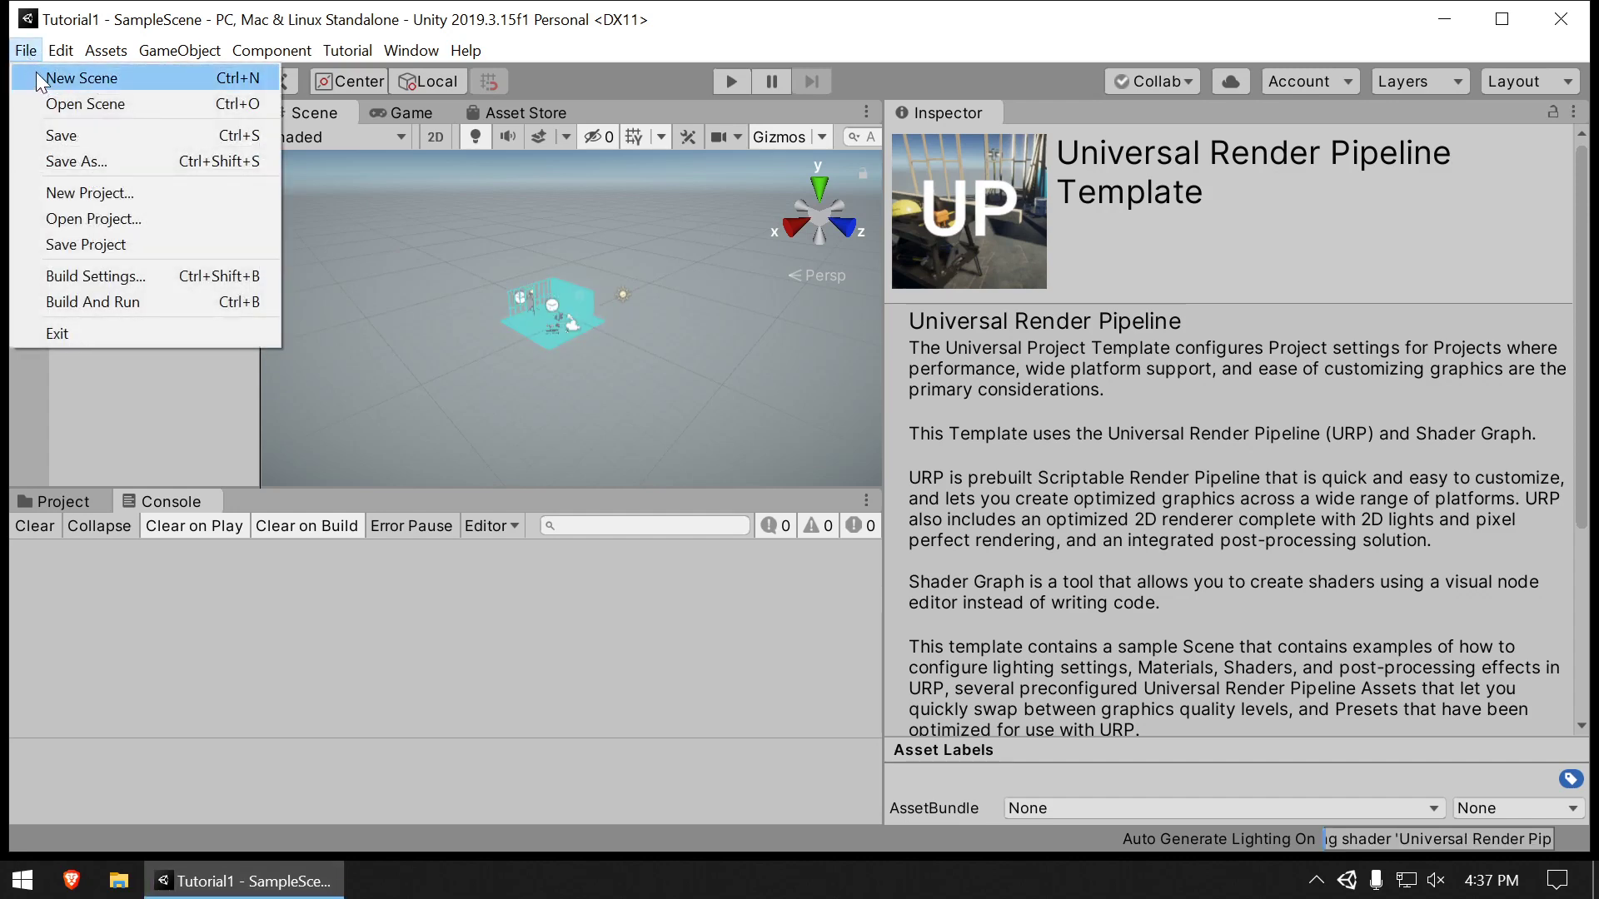
pyautogui.click(42, 77)
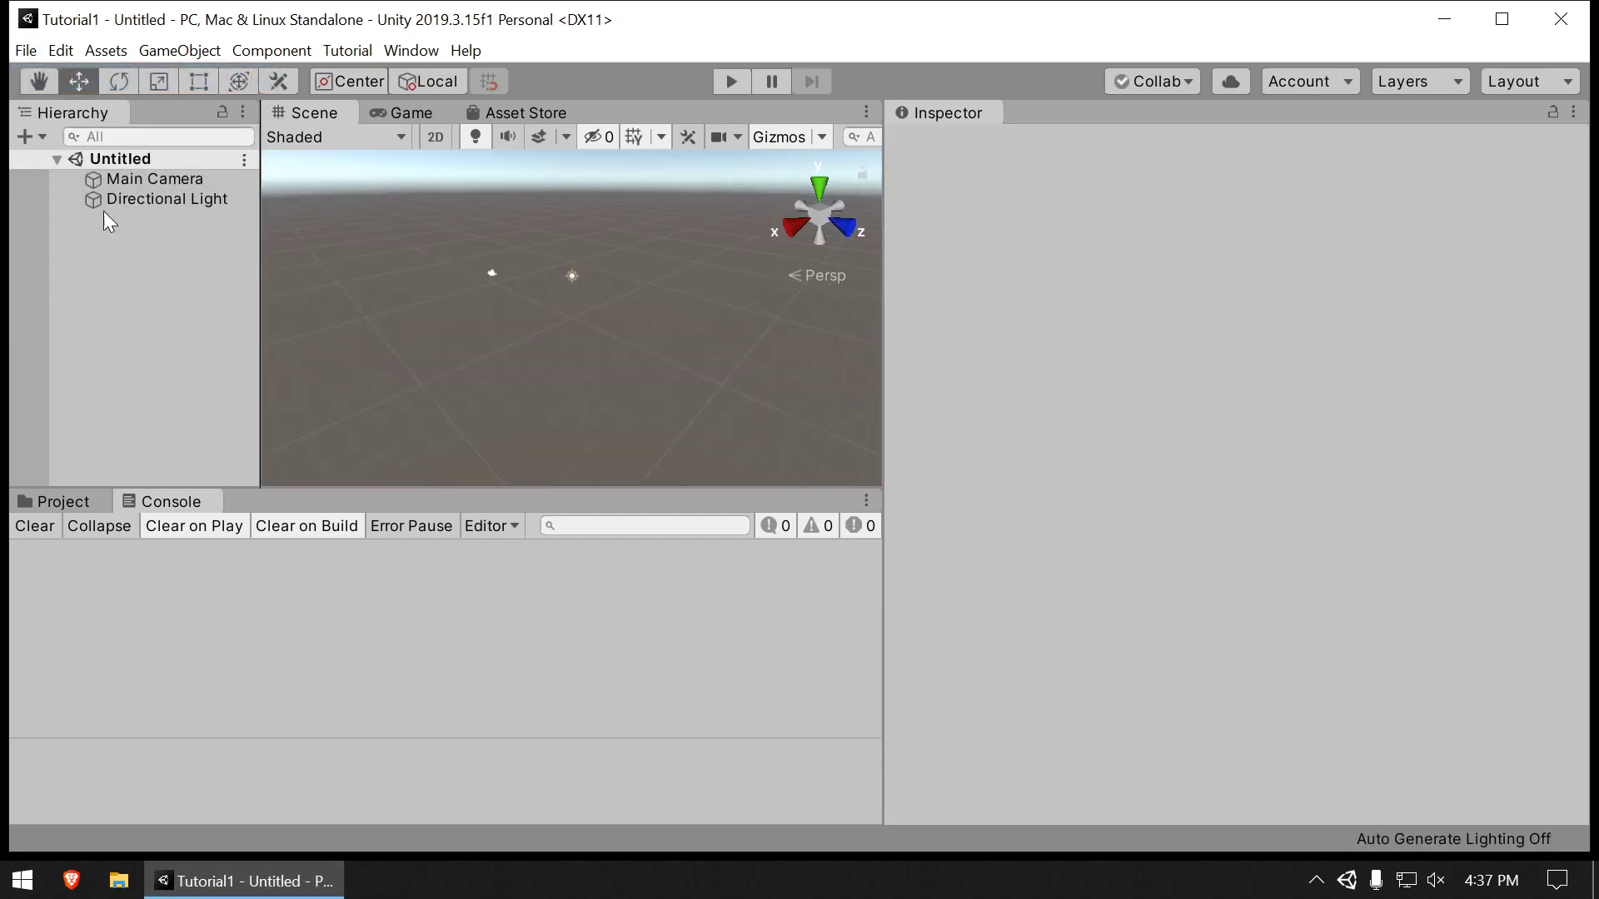
pyautogui.click(26, 51)
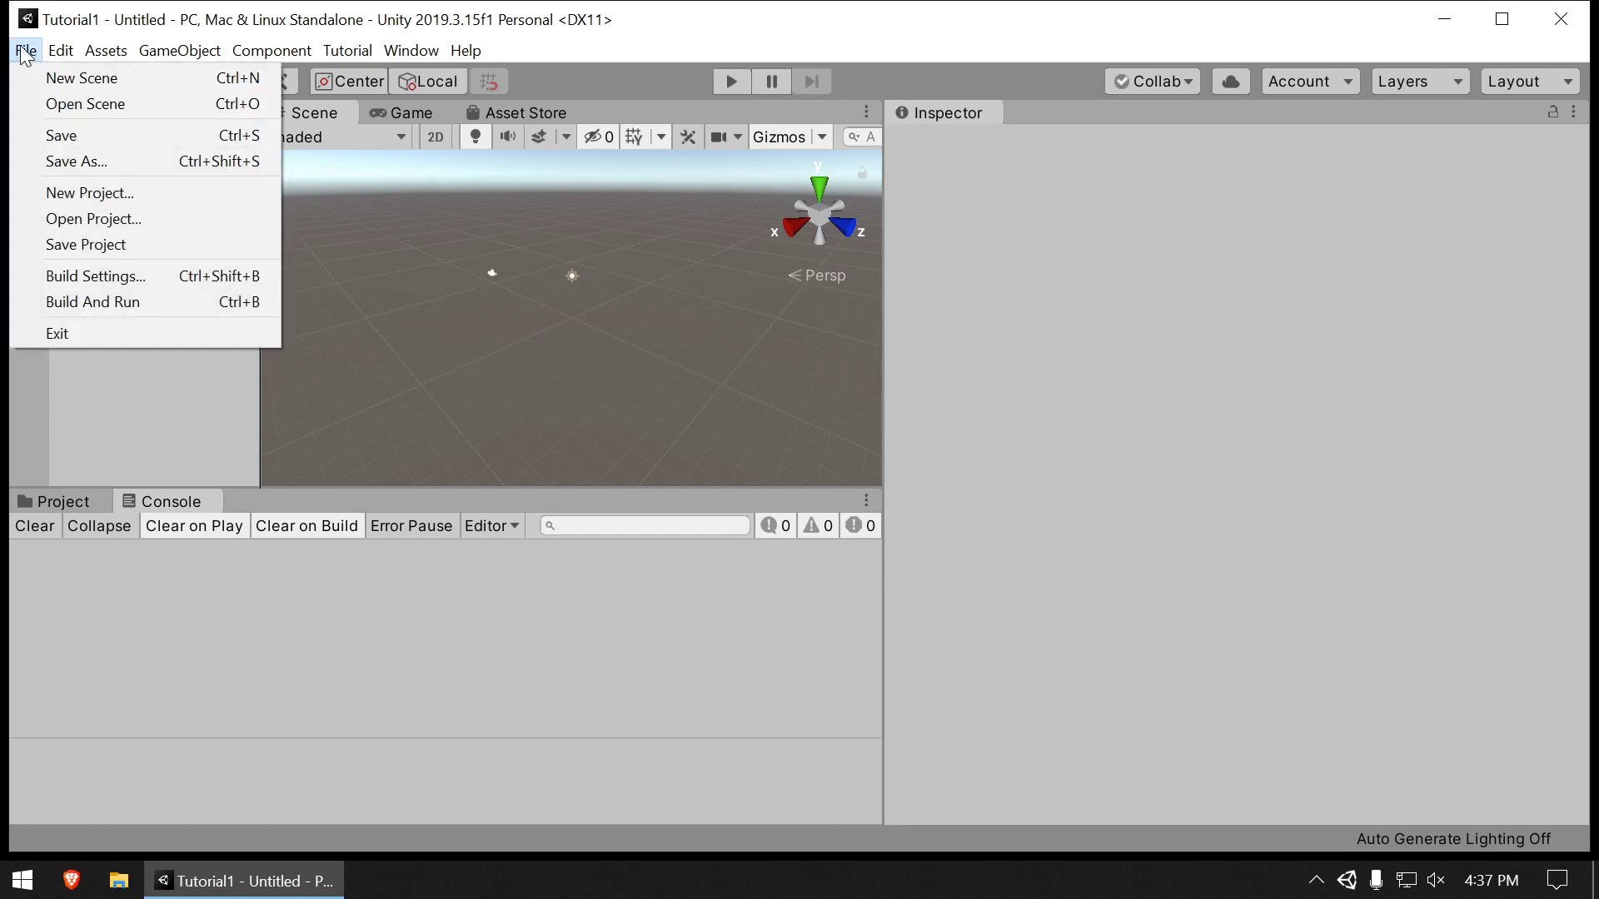
pyautogui.click(79, 137)
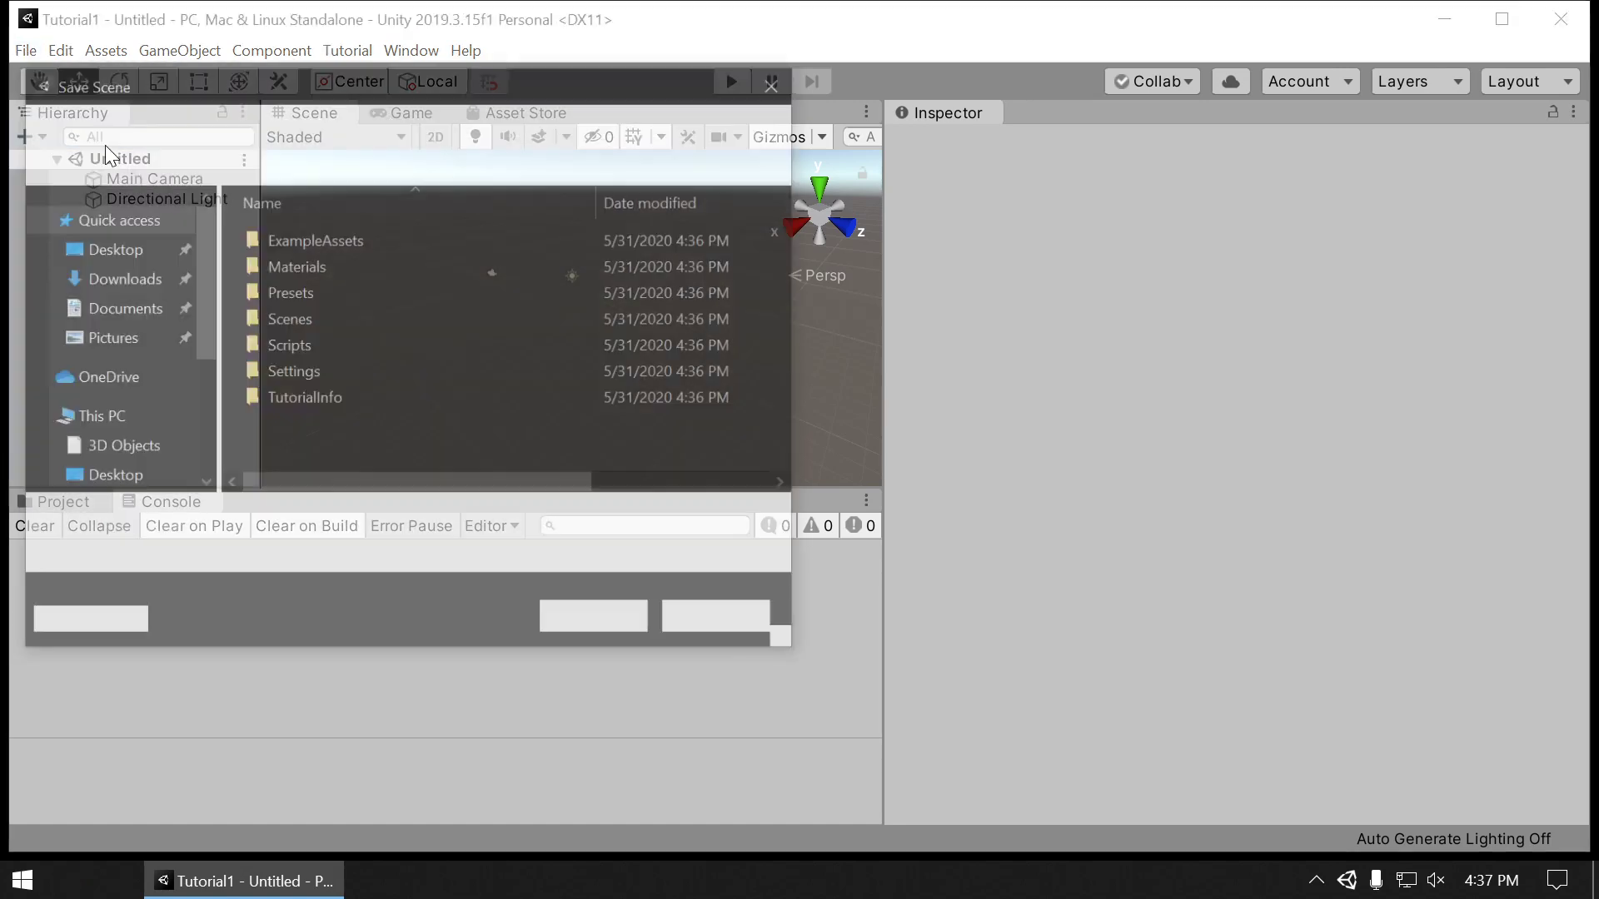
pyautogui.doubleClick(311, 319)
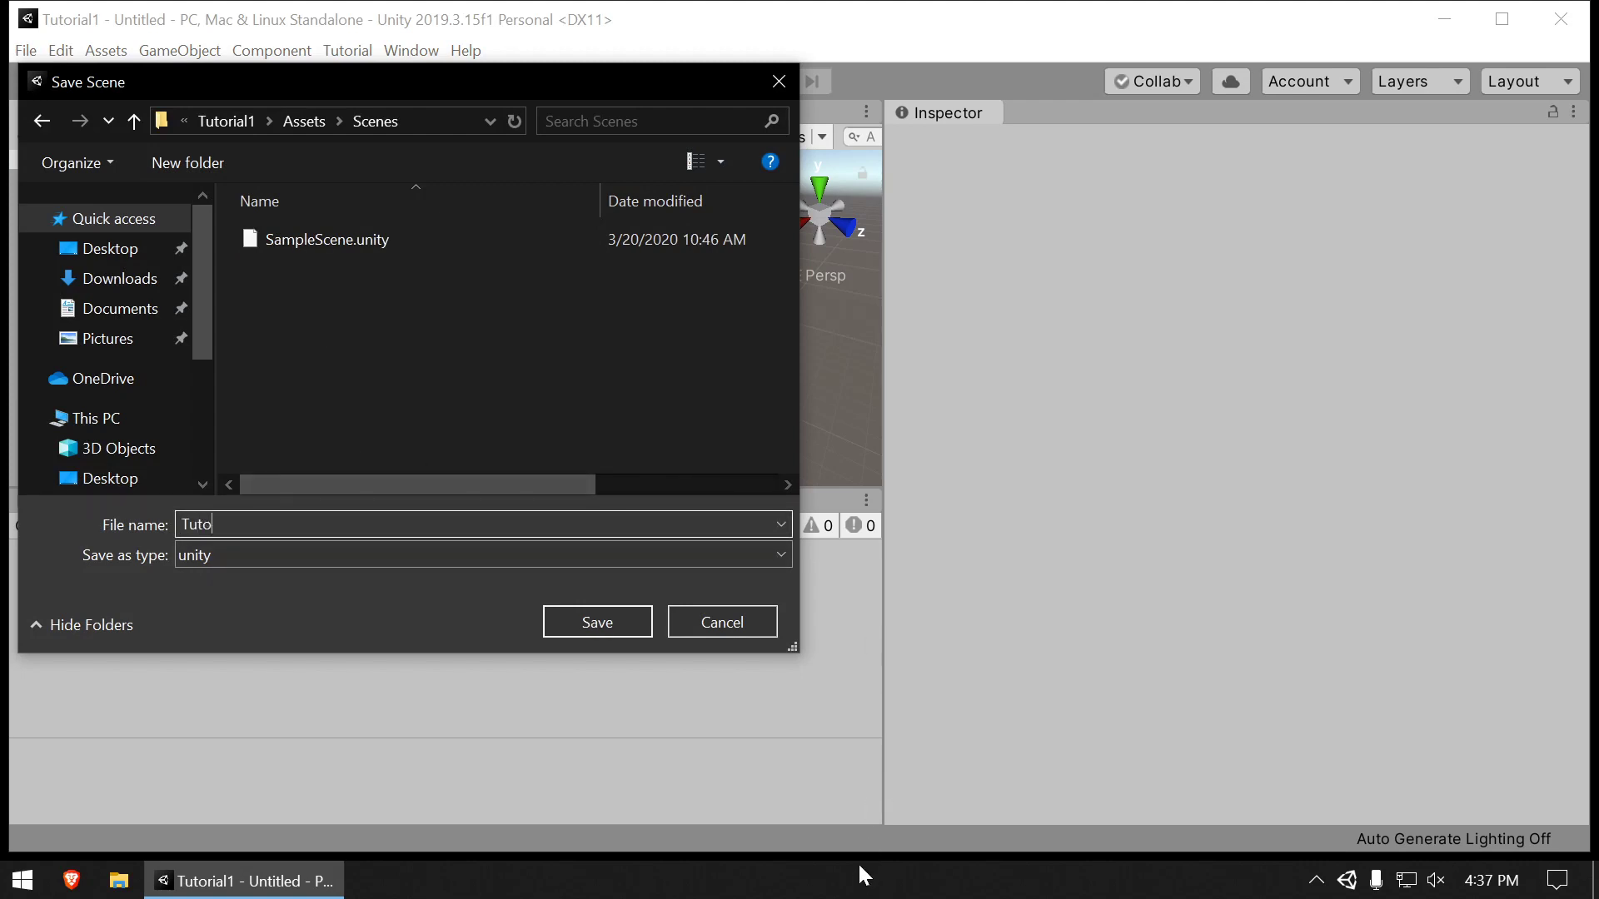
pyautogui.write('Tutorial1')
pyautogui.press('Return')
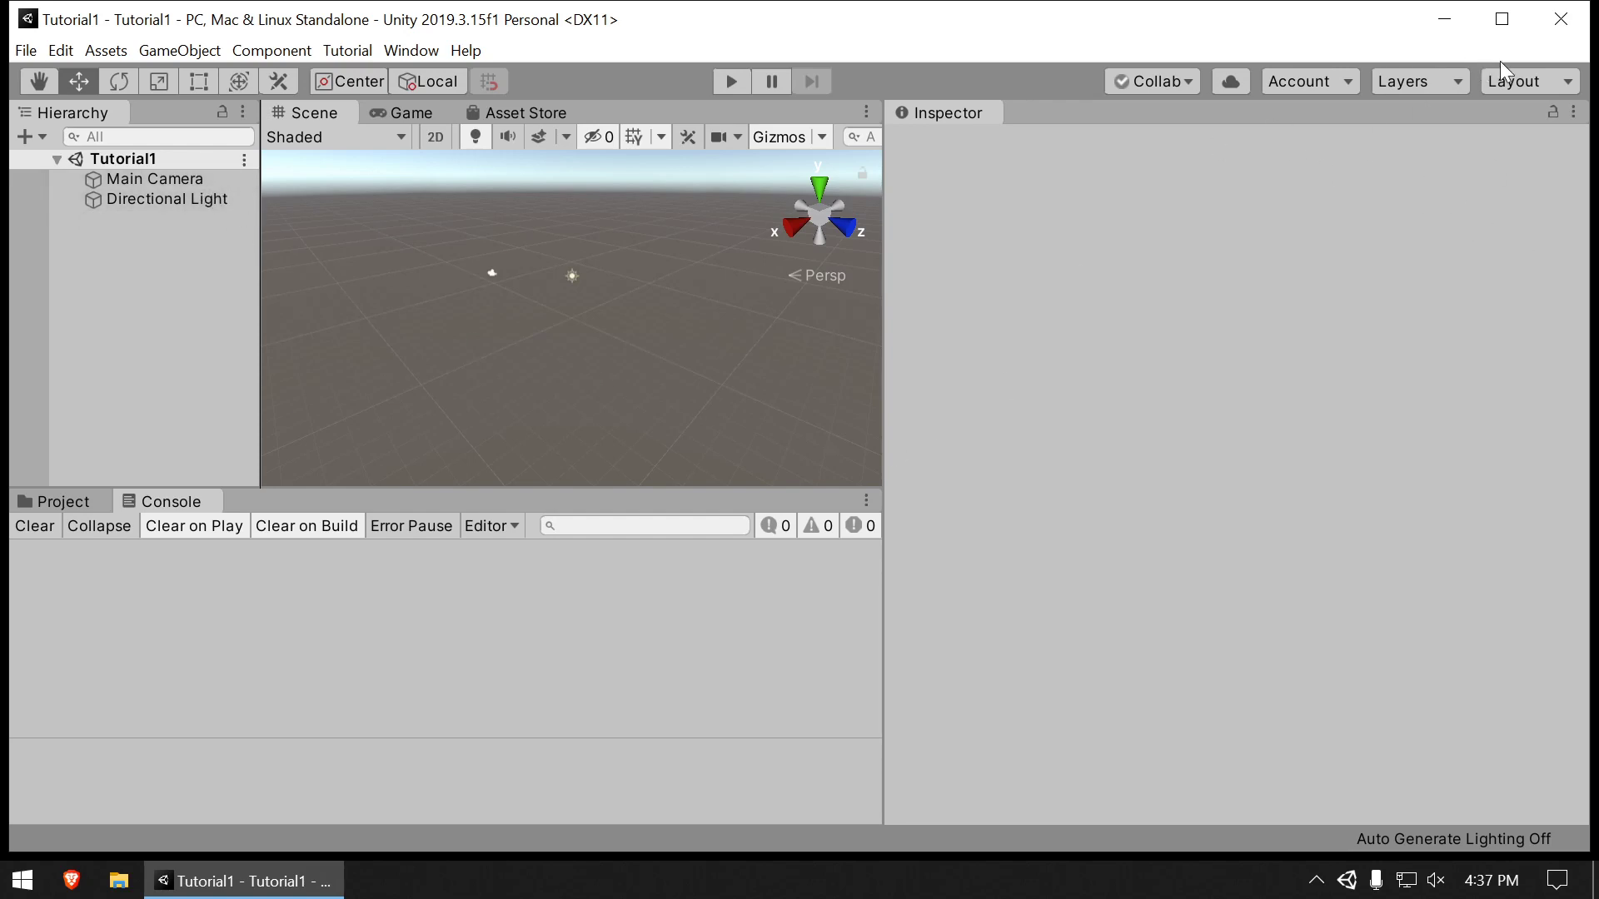
# Step: Switch the editor's window arrangement to the Wide layout
pyautogui.click(1512, 81)
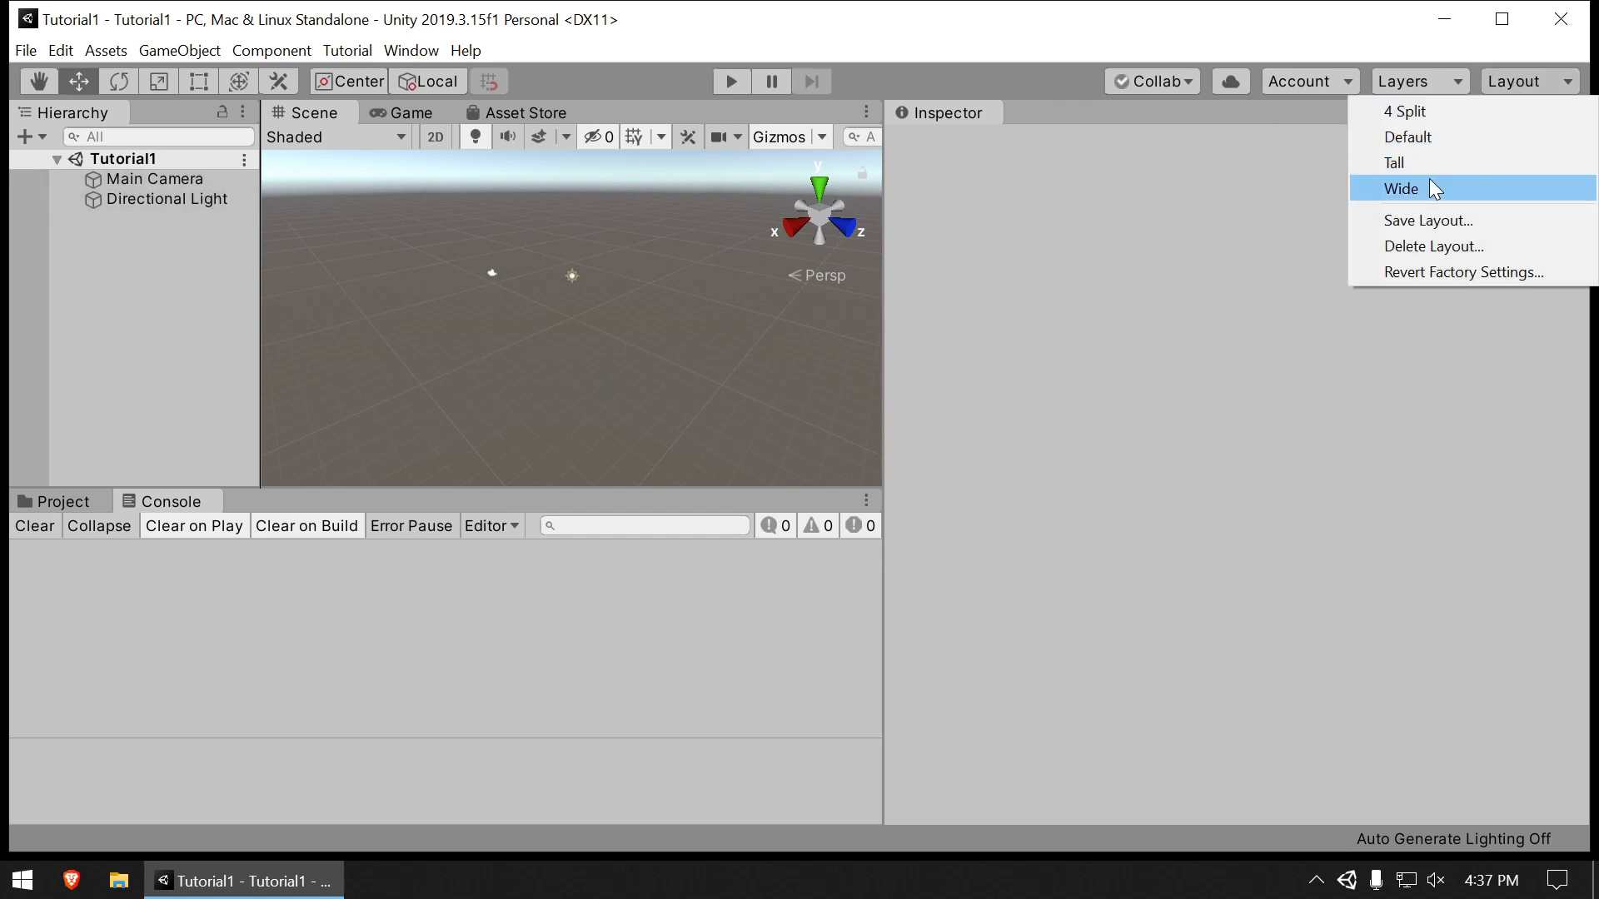
pyautogui.click(956, 368)
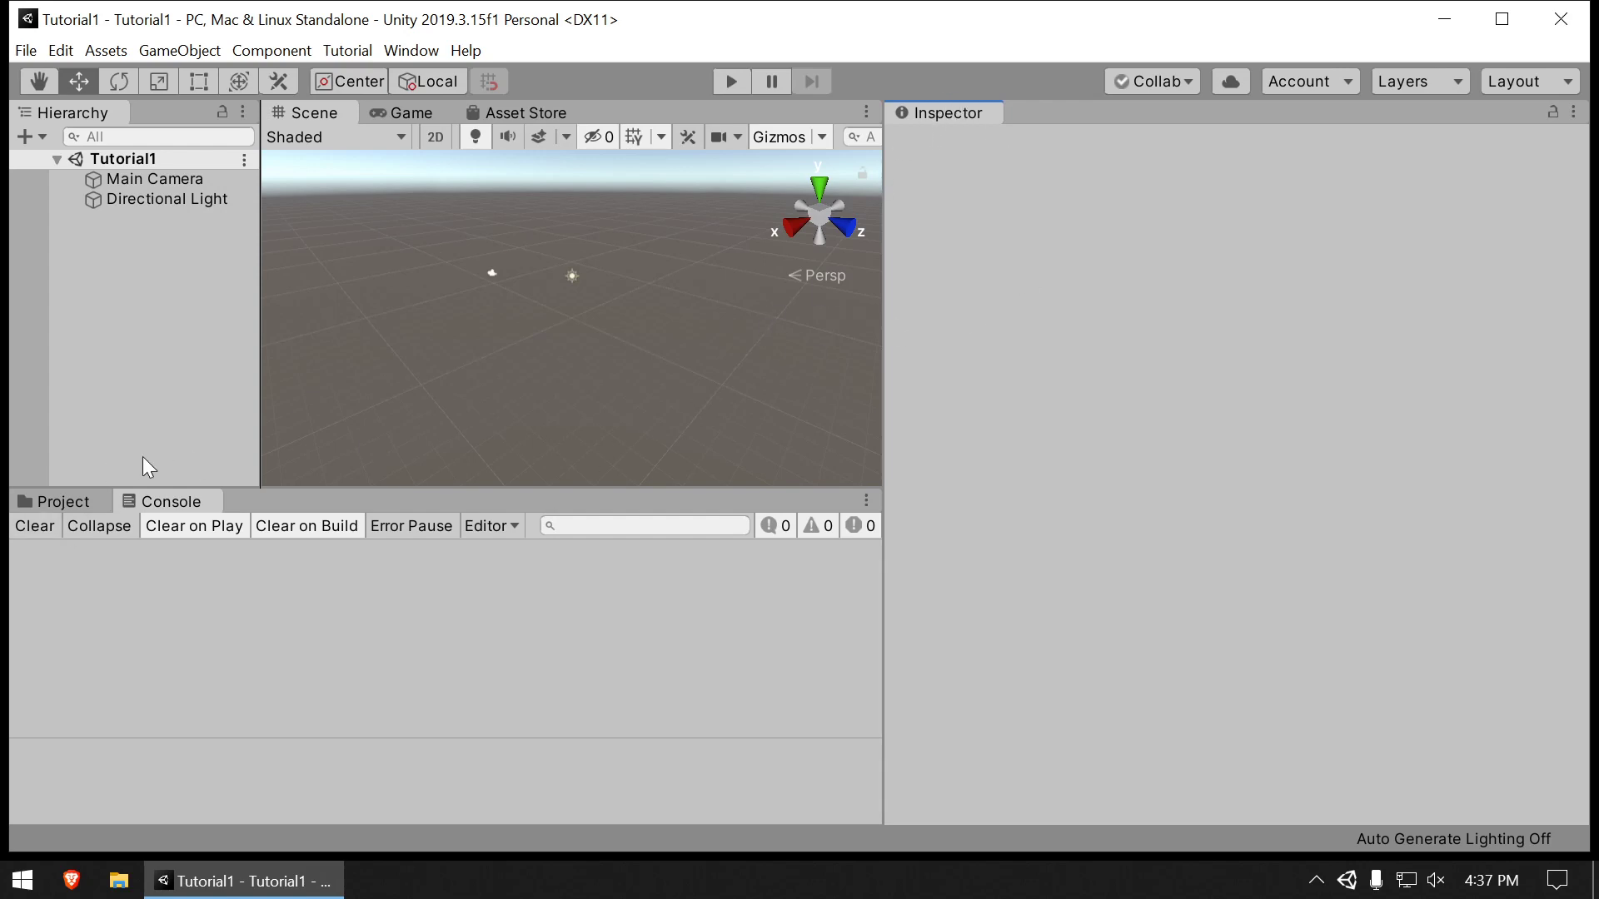
pyautogui.moveTo(136, 503); pyautogui.dragTo(175, 507)
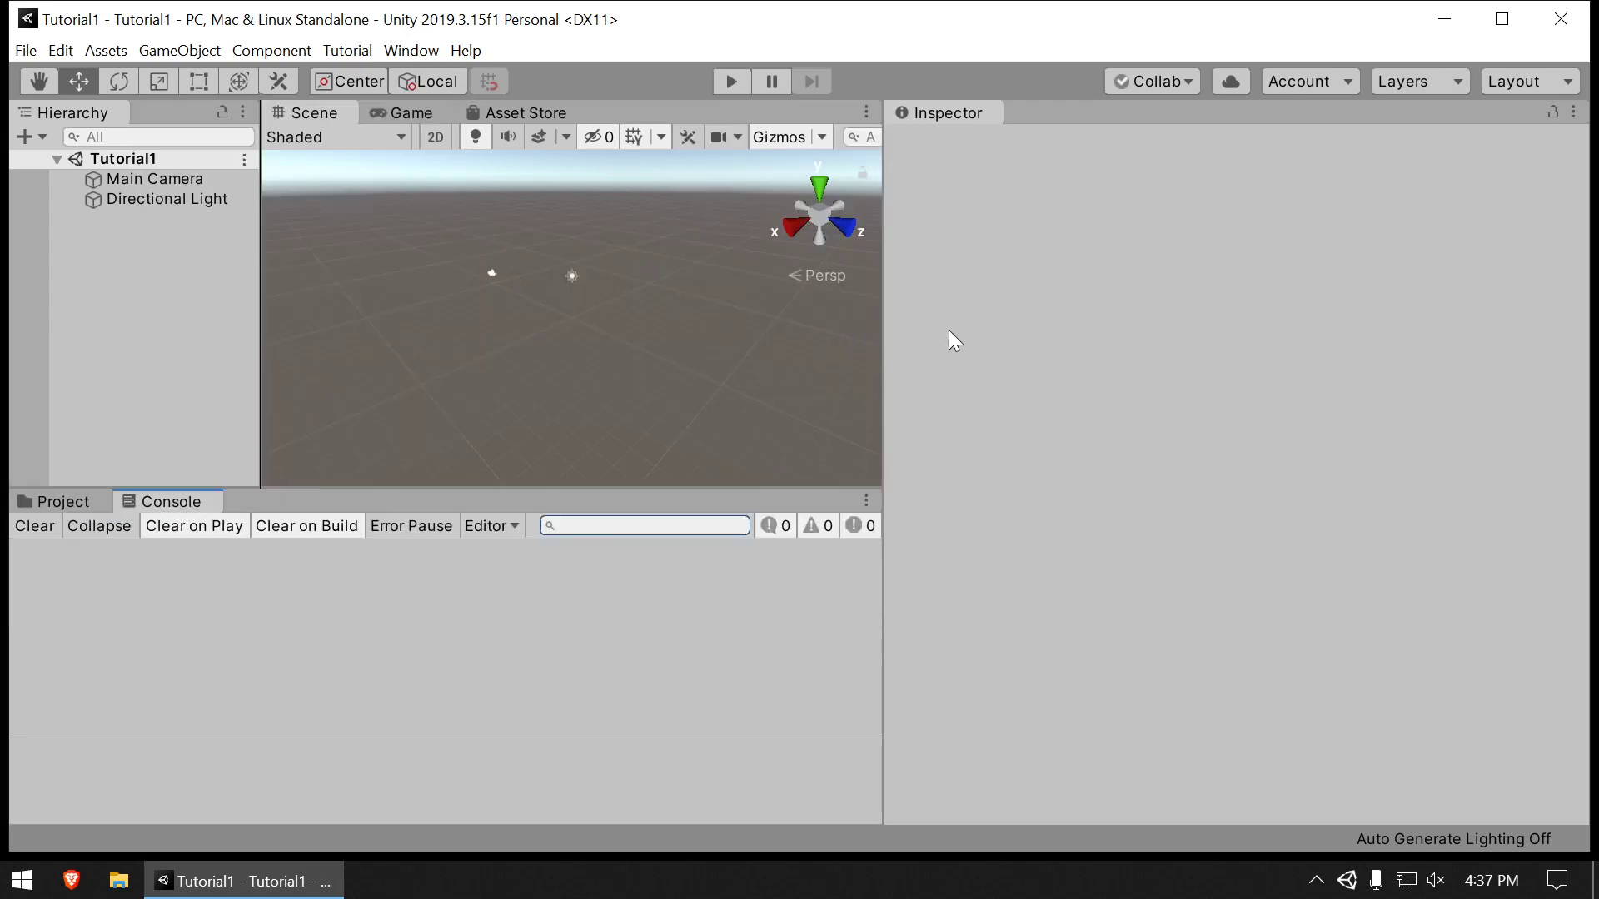
pyautogui.click(1541, 79)
pyautogui.click(1440, 188)
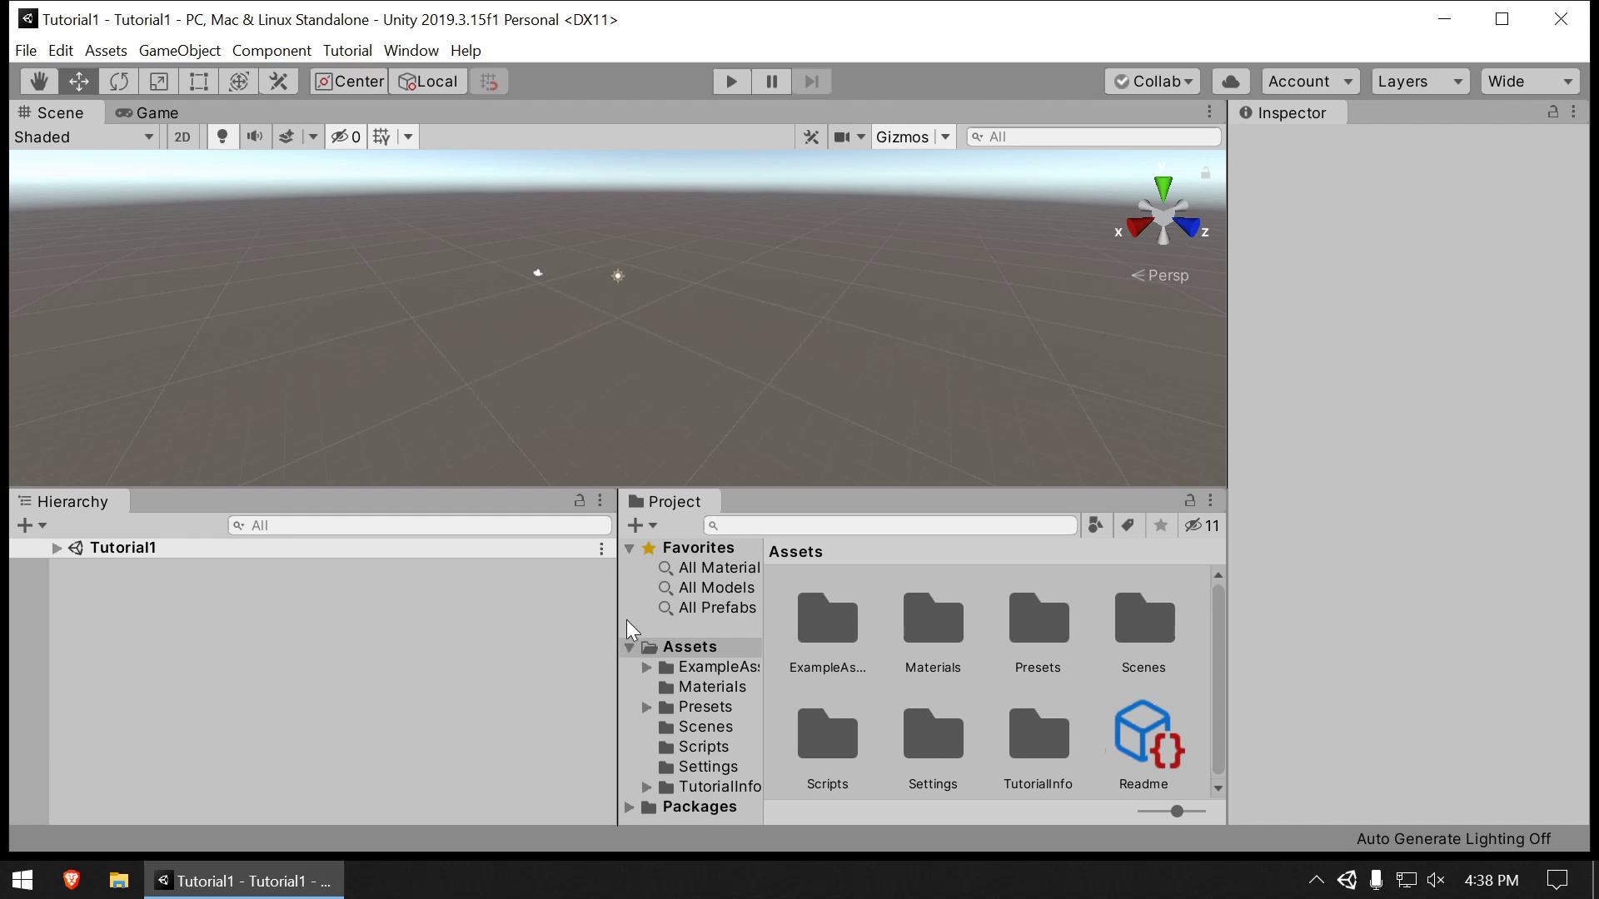
# Step: Narrow the Hierarchy window slightly and set the Project window to One Column Layout
pyautogui.moveTo(610, 616); pyautogui.dragTo(544, 616)
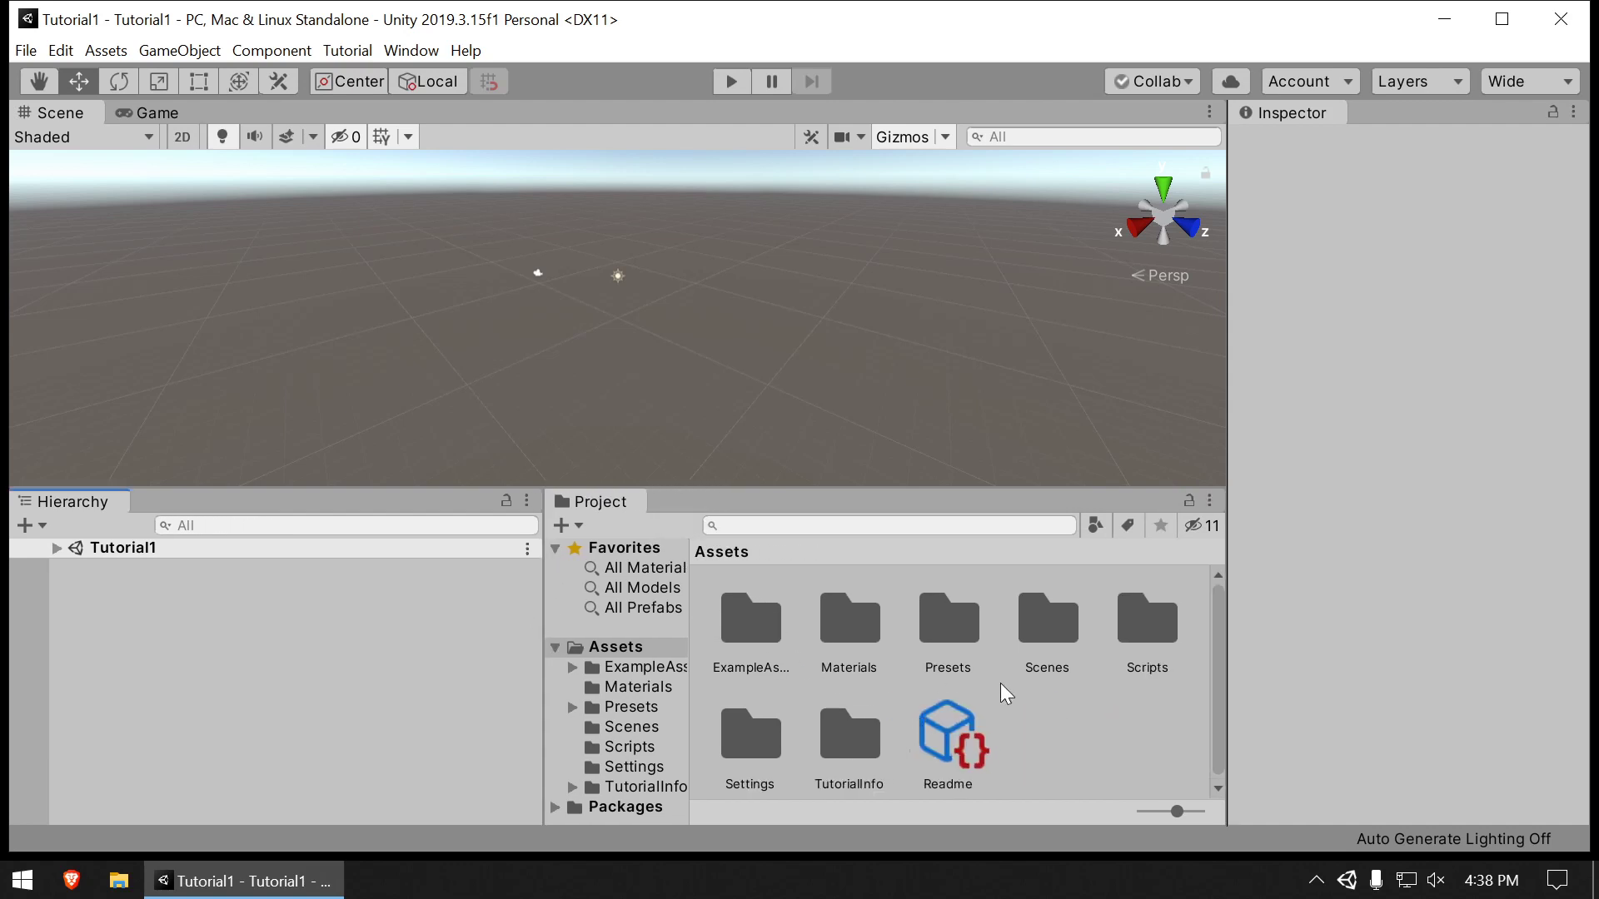
pyautogui.click(1217, 500)
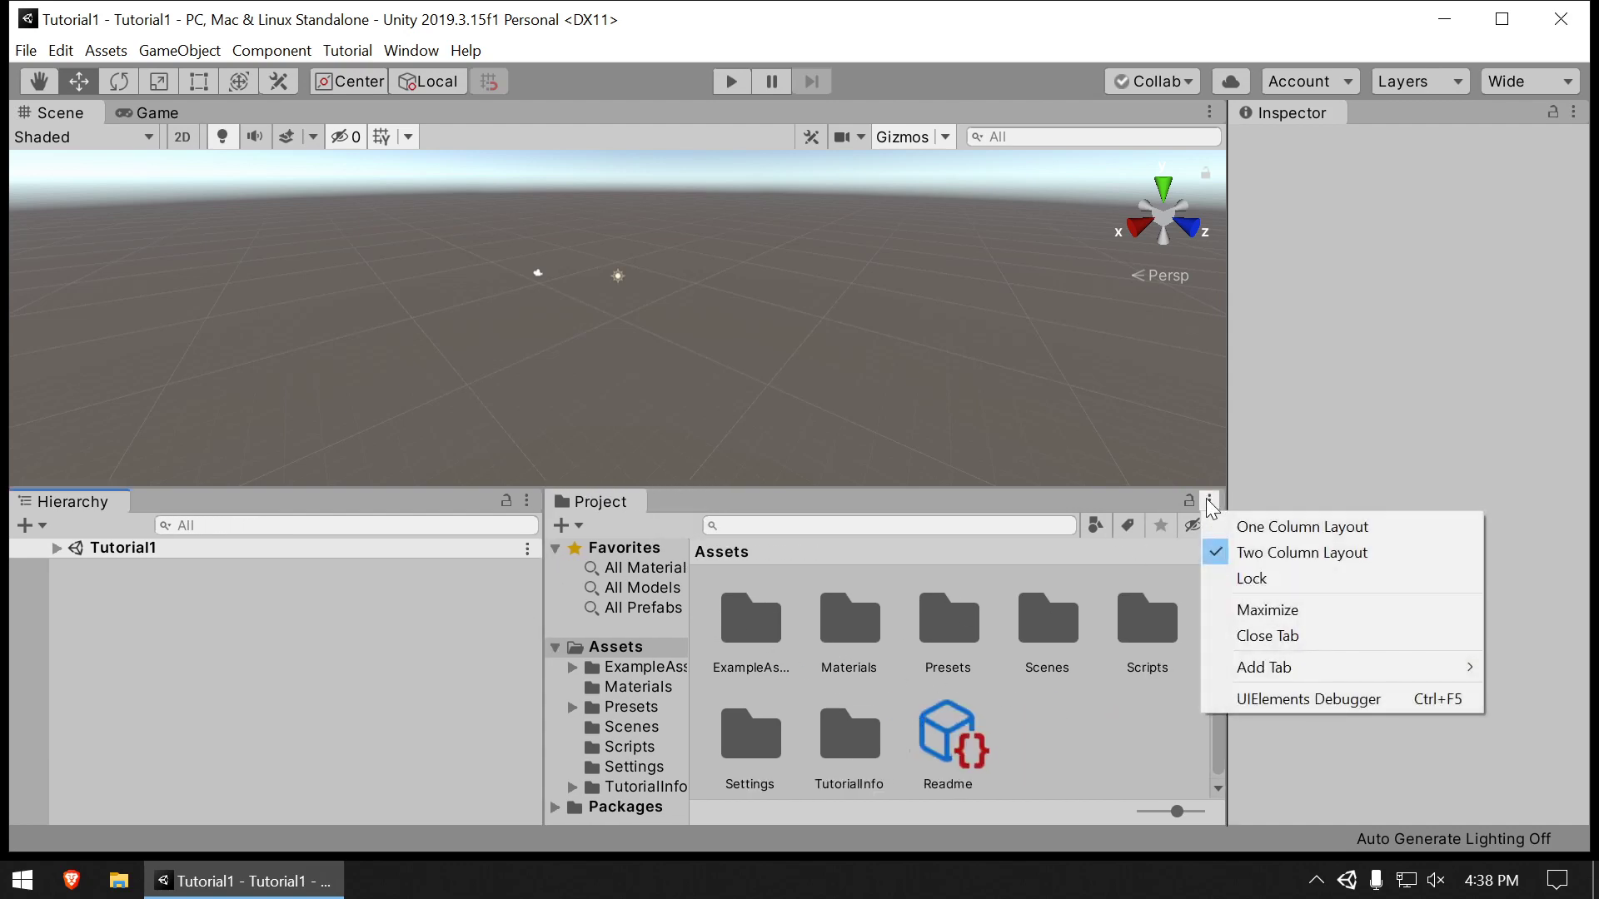
pyautogui.click(1241, 522)
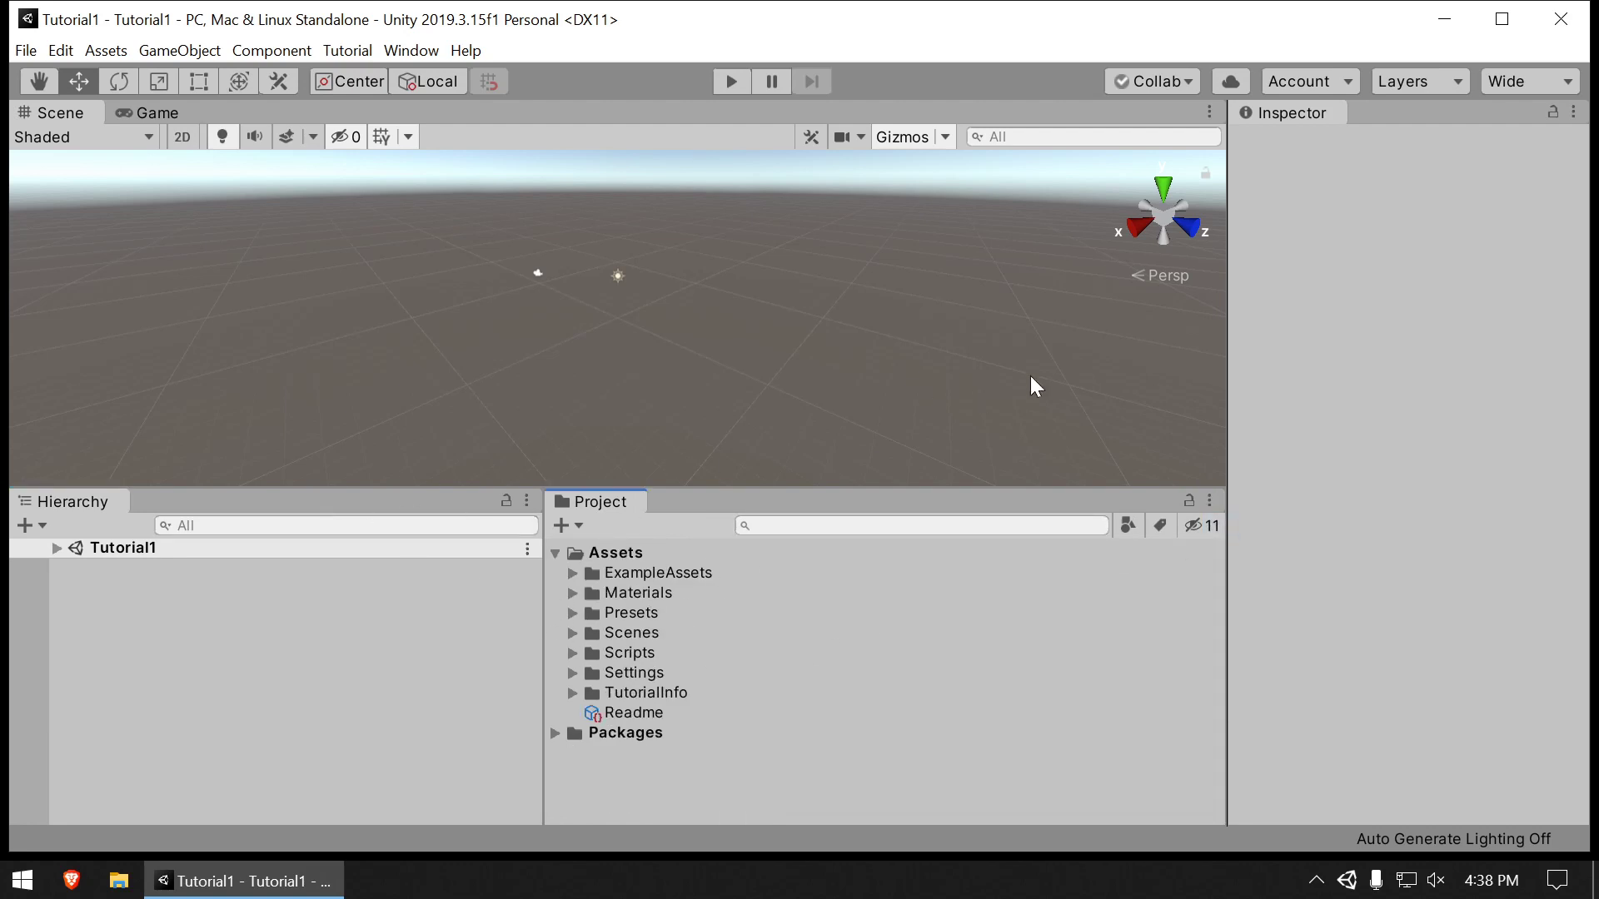
# Step: Widen the Inspector to a bit over two fifths of the editor's width and dock a Console window as a tab beside it
pyautogui.click(1227, 329)
pyautogui.moveTo(1221, 353); pyautogui.dragTo(918, 370)
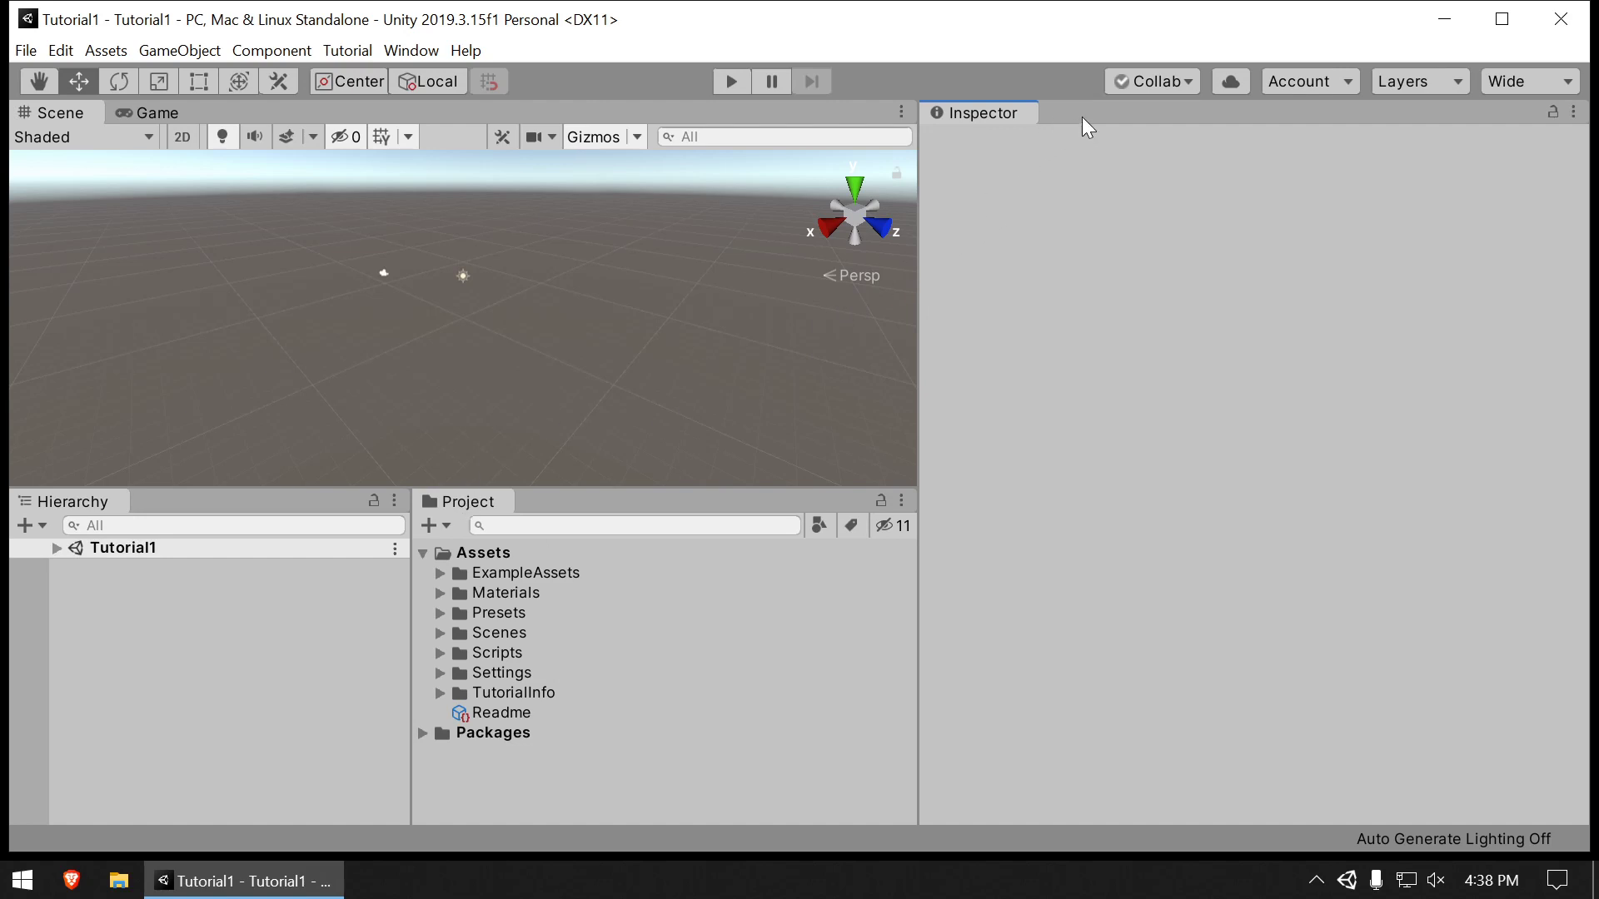
pyautogui.click(406, 50)
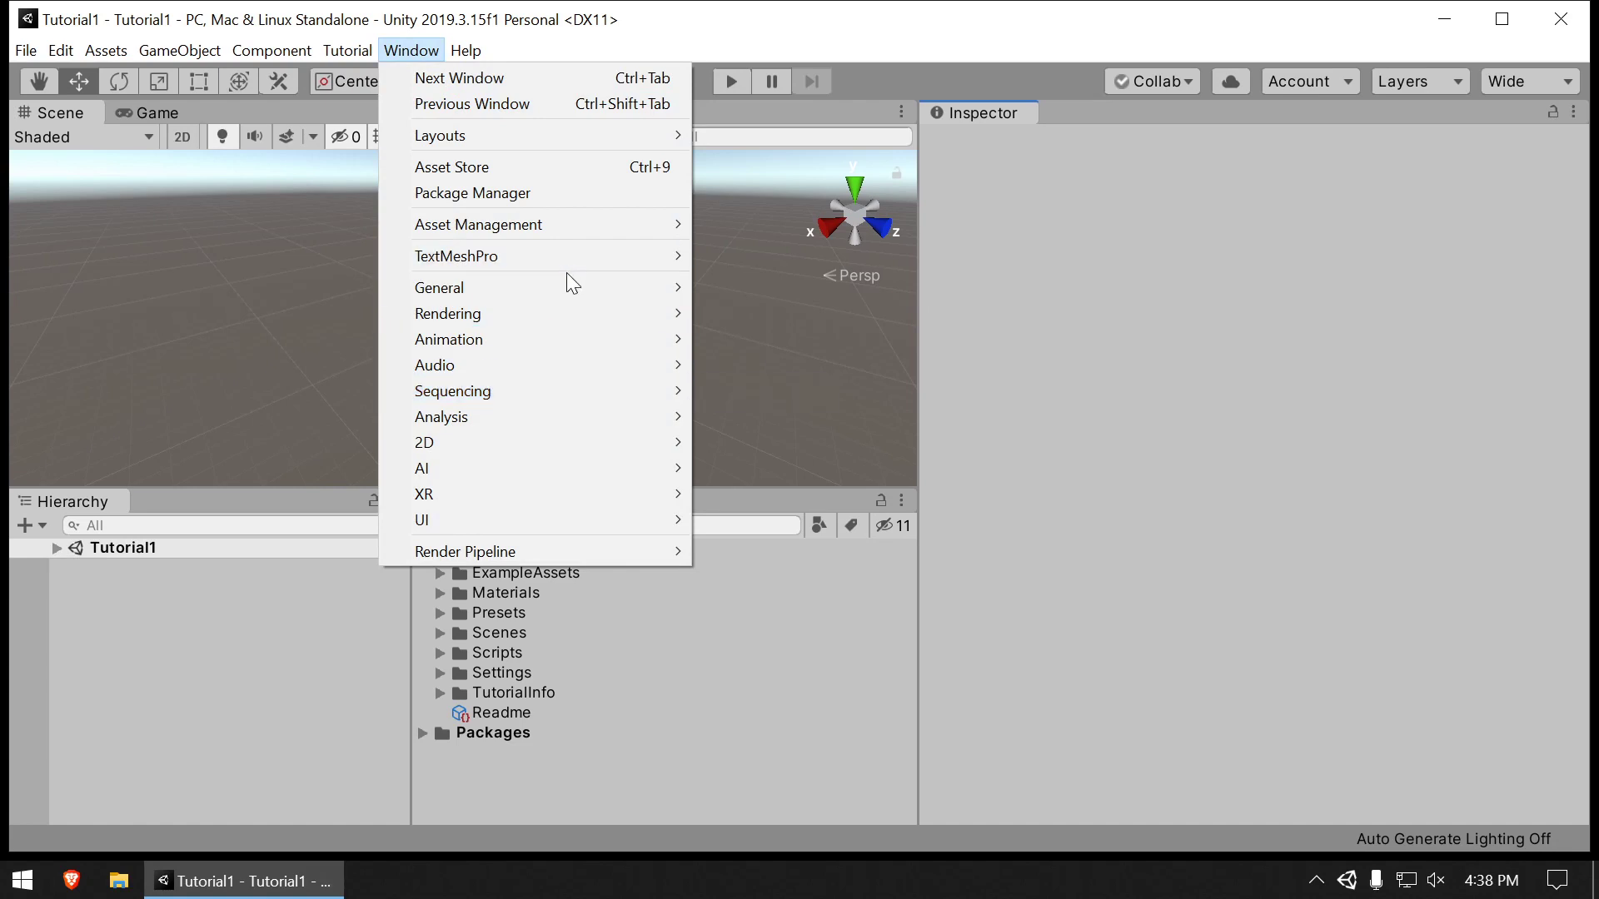
pyautogui.moveTo(633, 285)
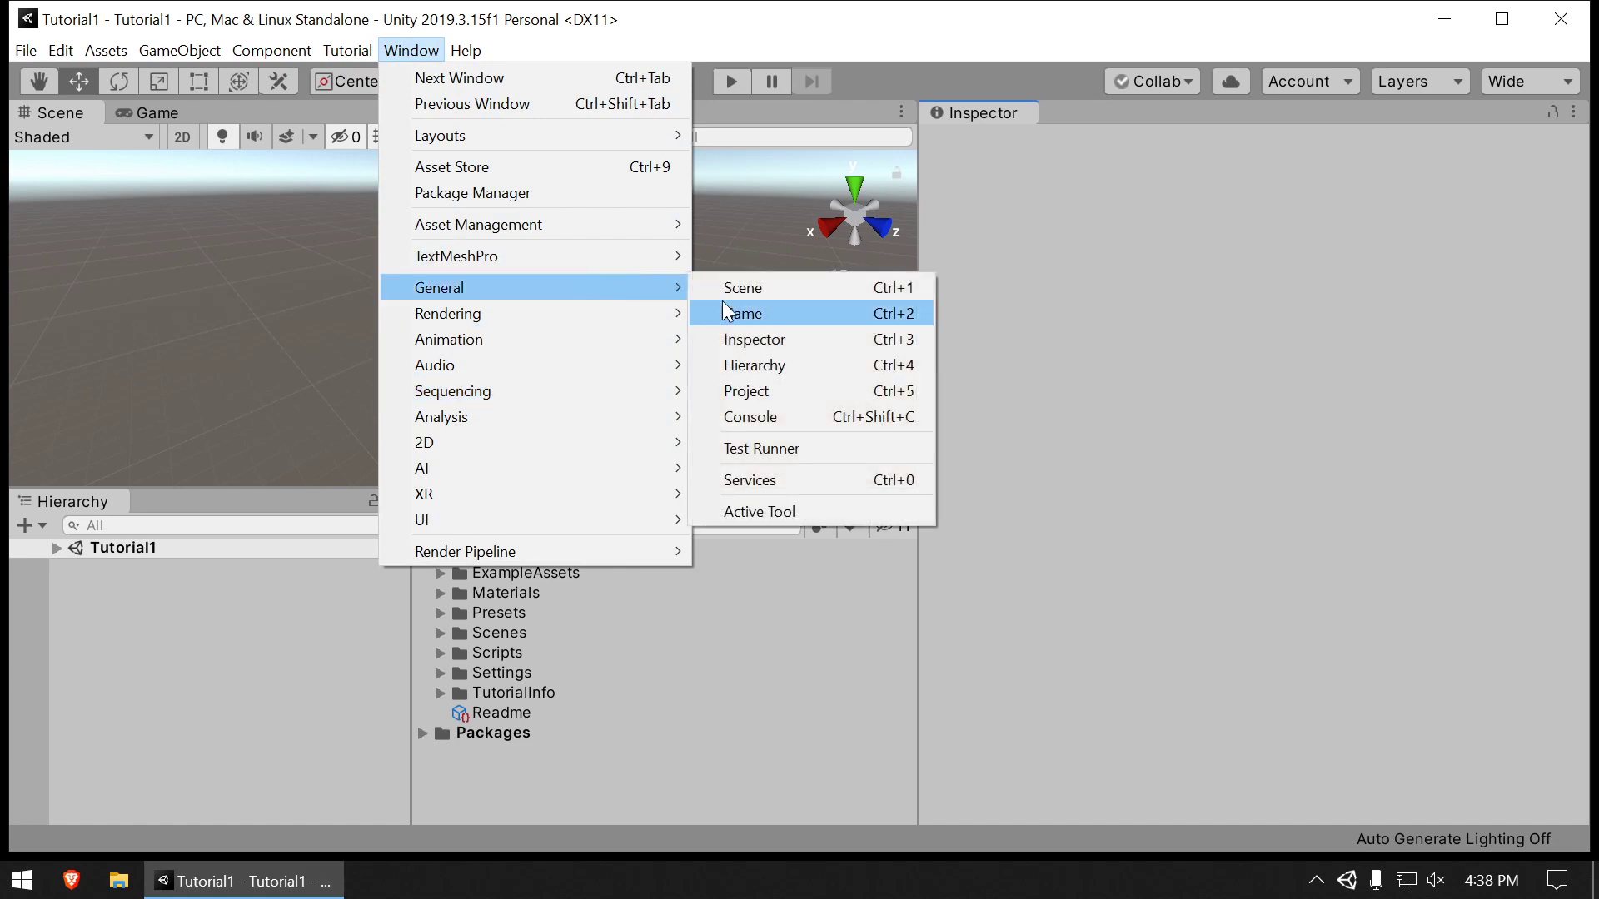
pyautogui.click(845, 414)
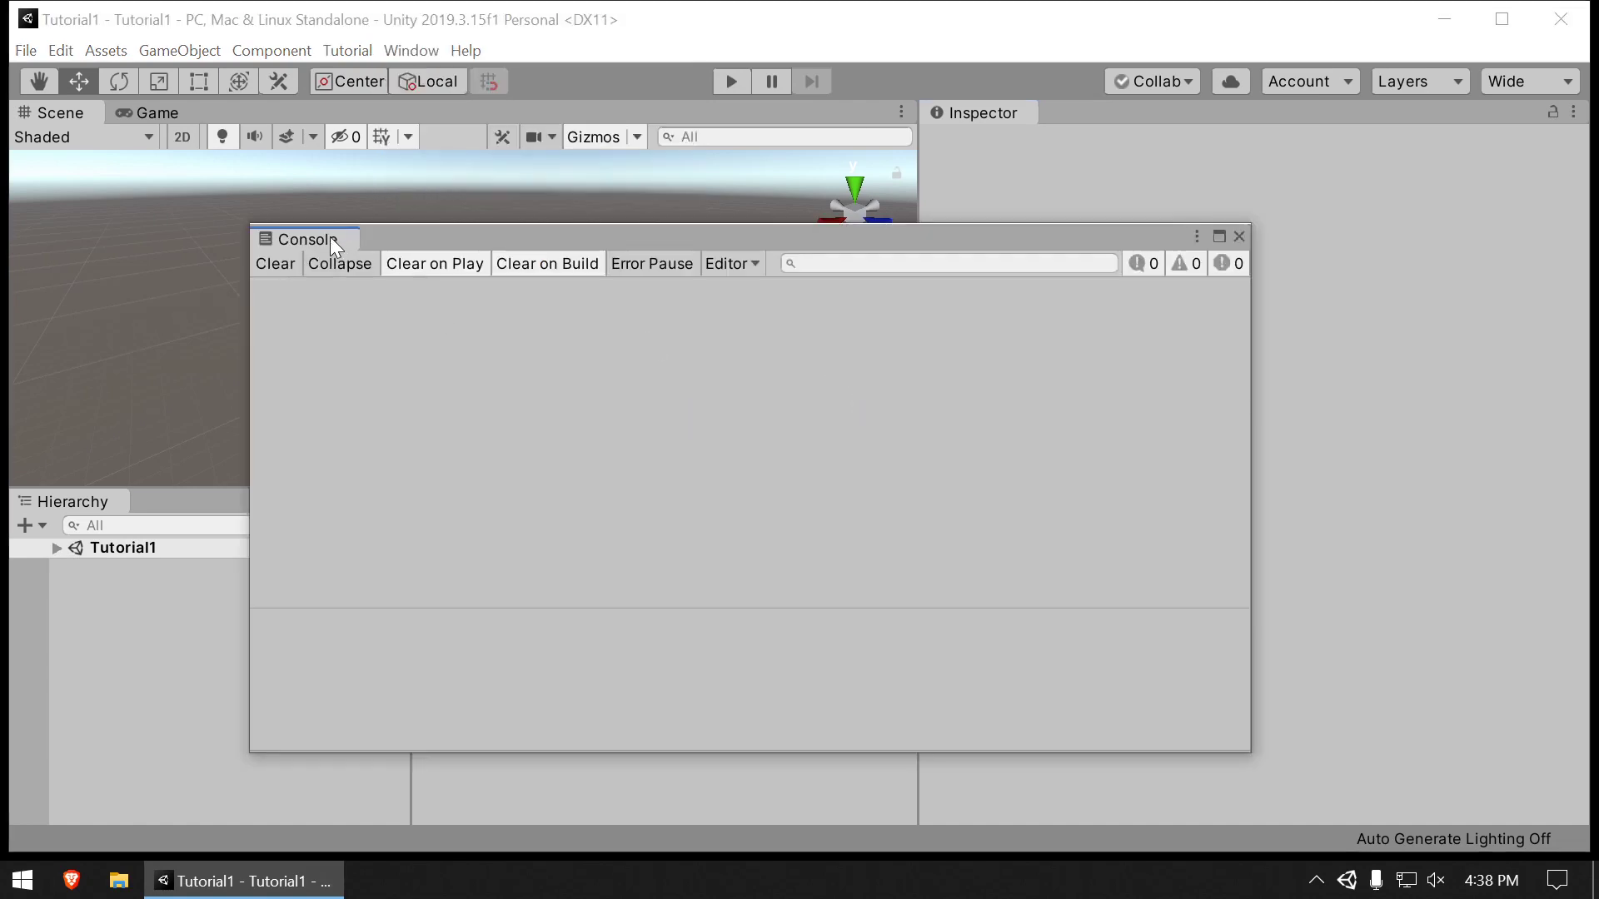
pyautogui.moveTo(330, 237); pyautogui.dragTo(1056, 131)
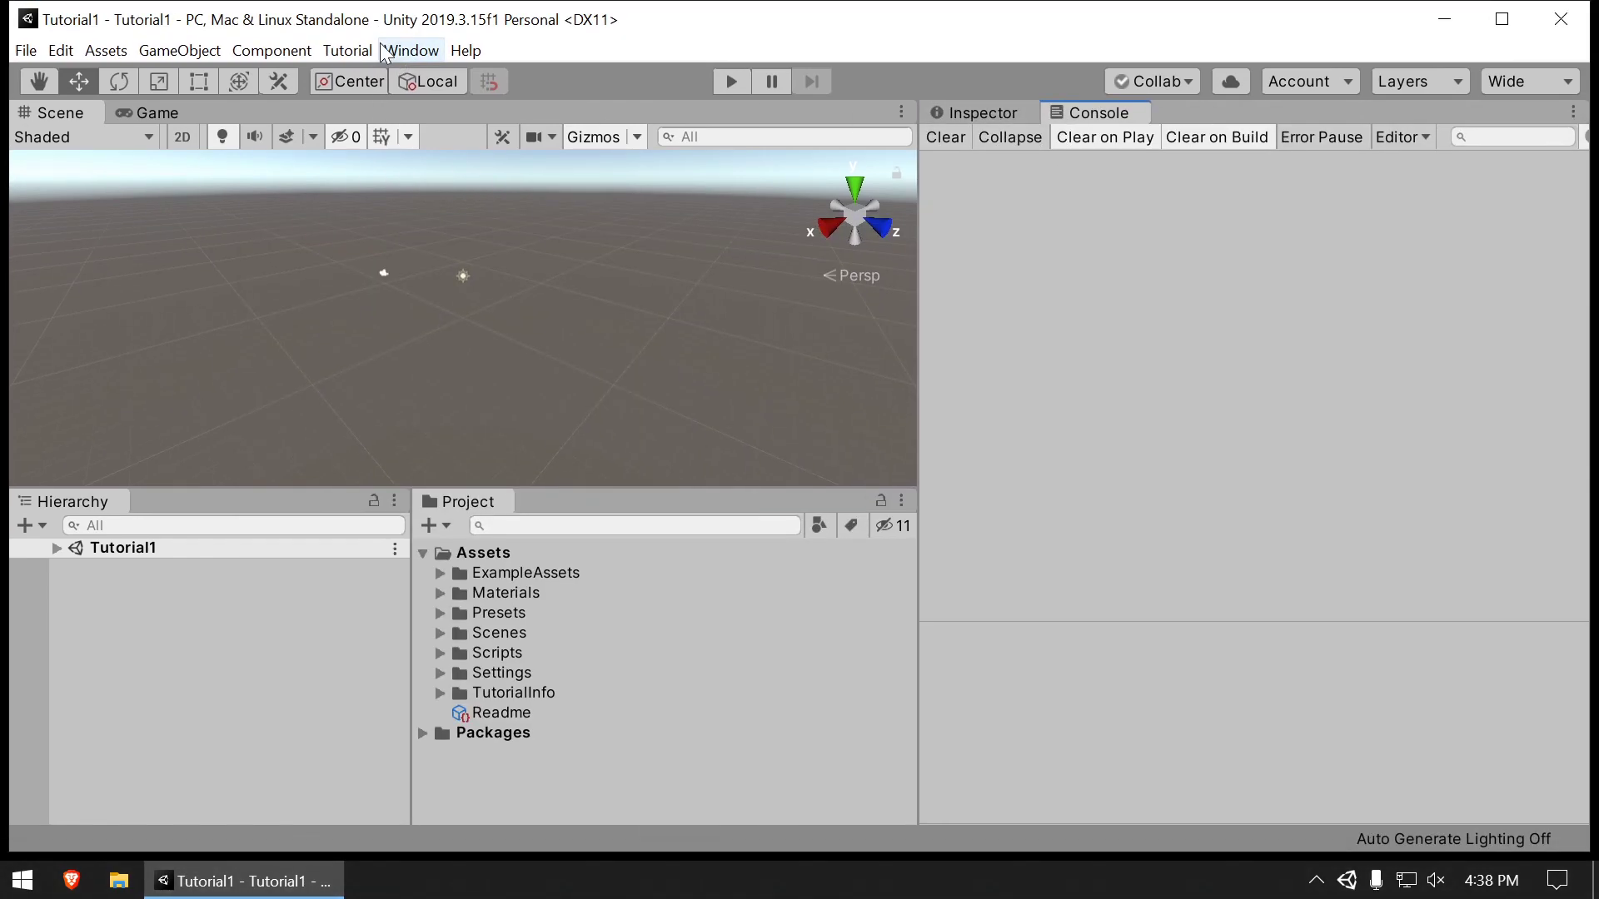
# Step: Bring the Project window into focus through the general window list, and show the Inspector in front of the Console
pyautogui.click(398, 51)
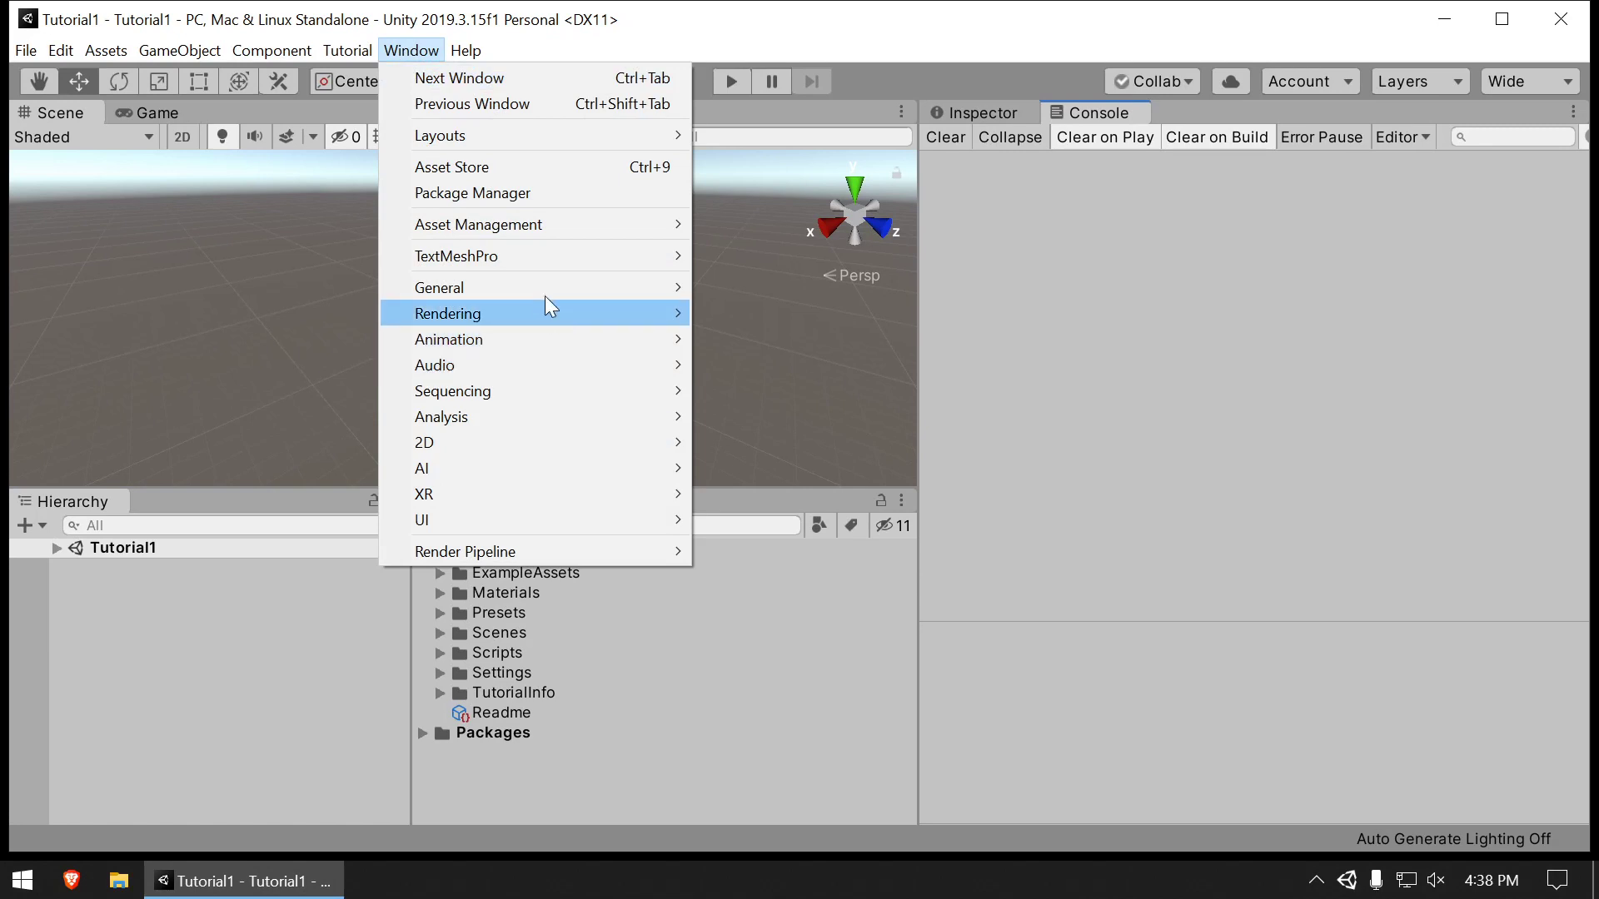
pyautogui.moveTo(556, 284)
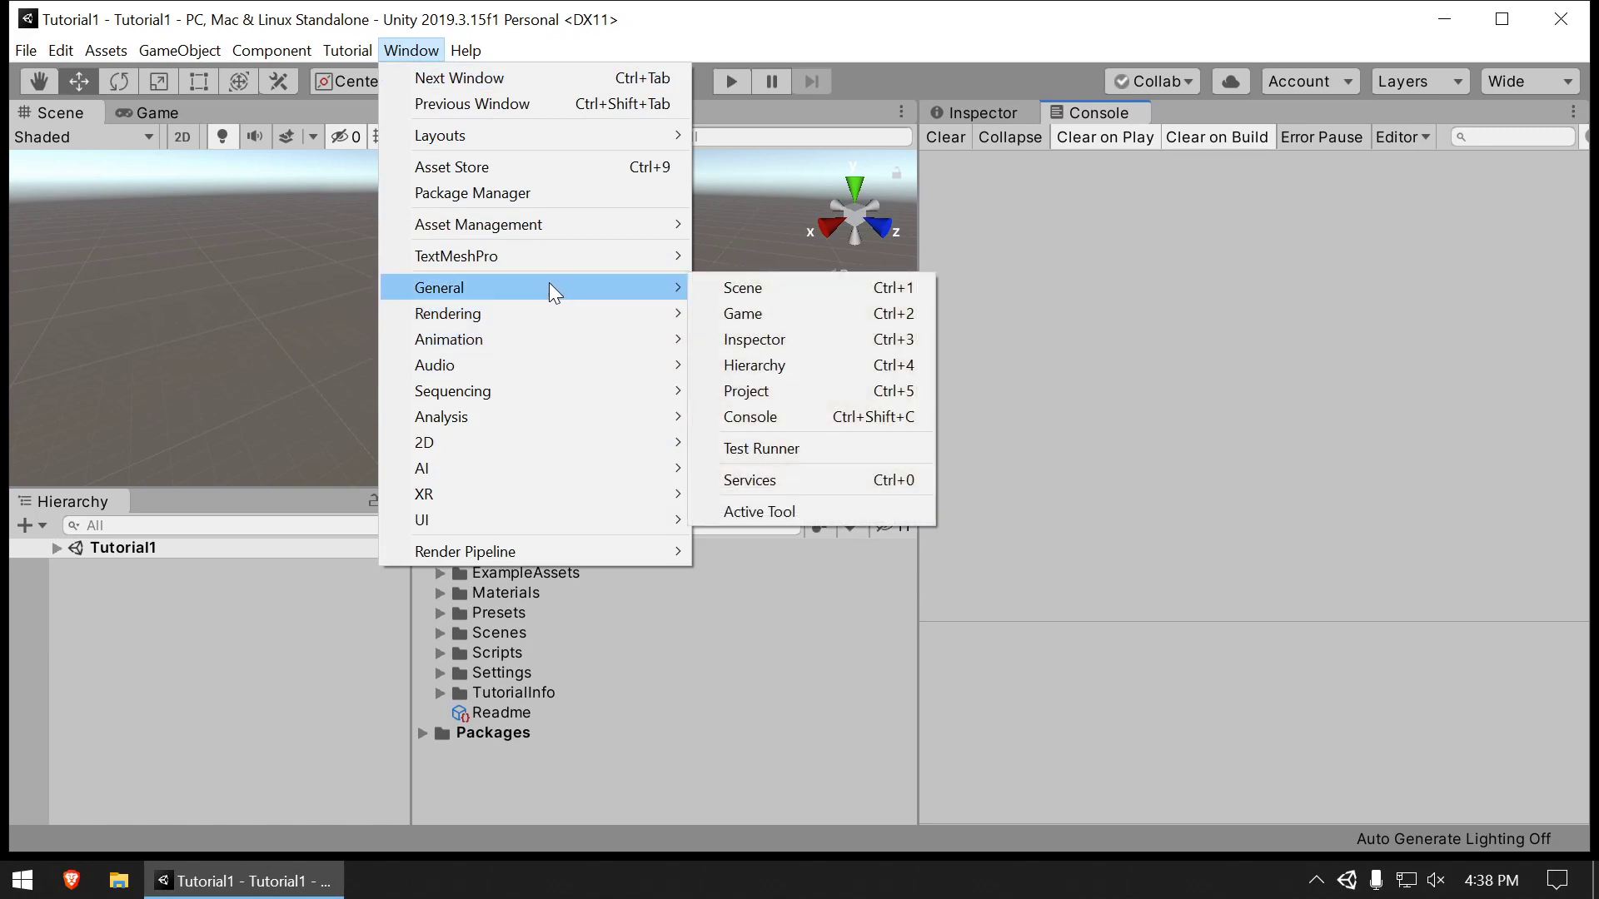
pyautogui.click(779, 390)
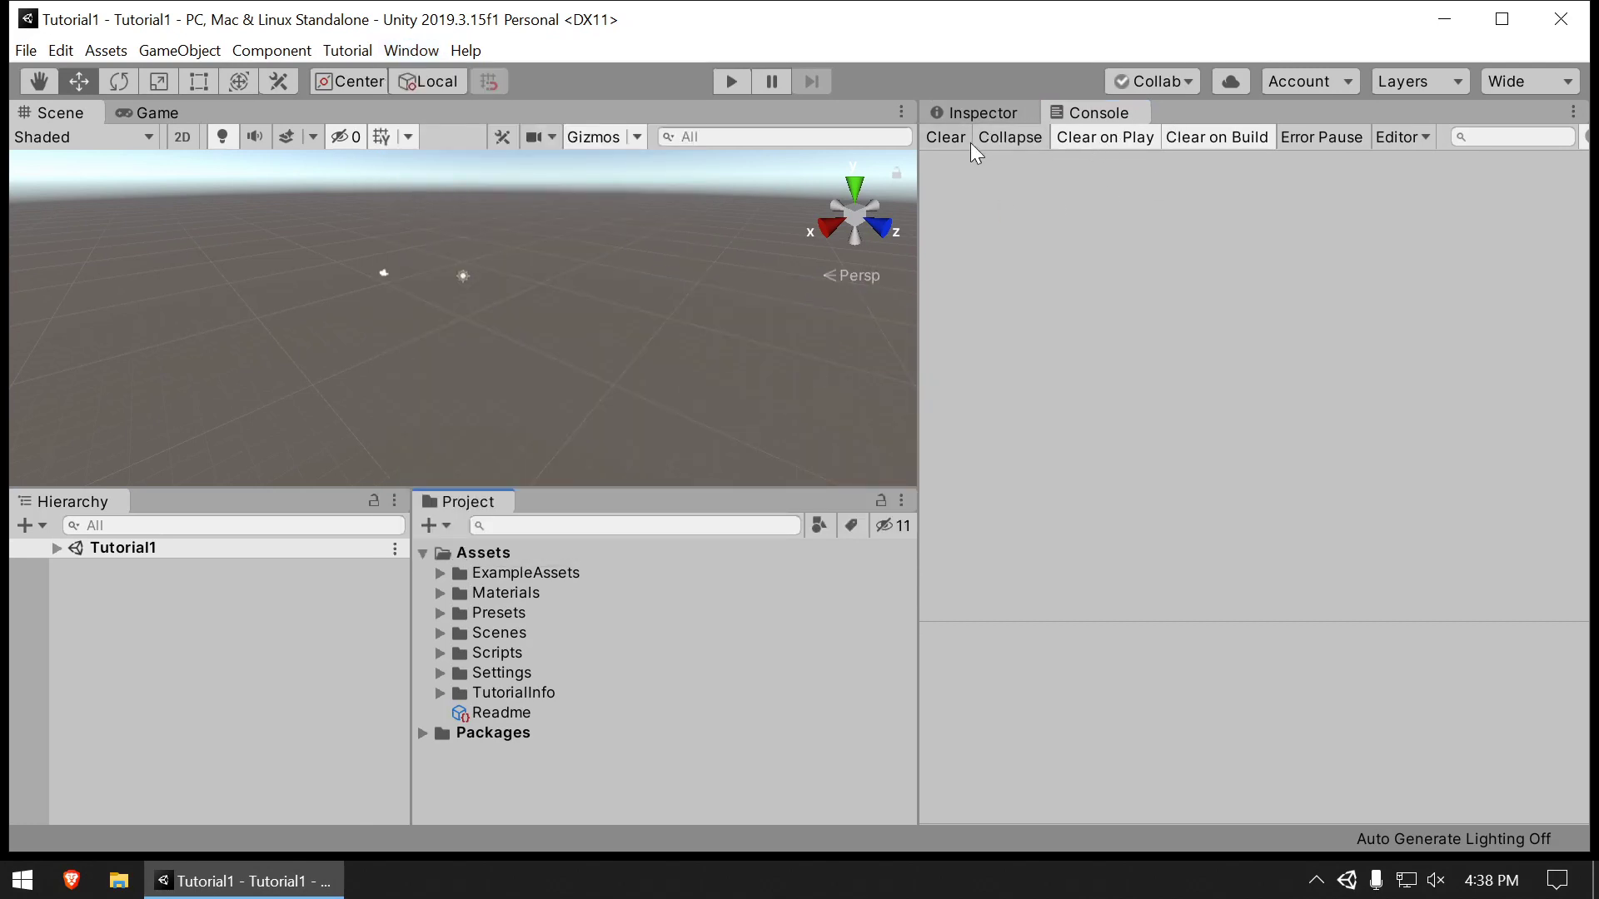
pyautogui.click(408, 52)
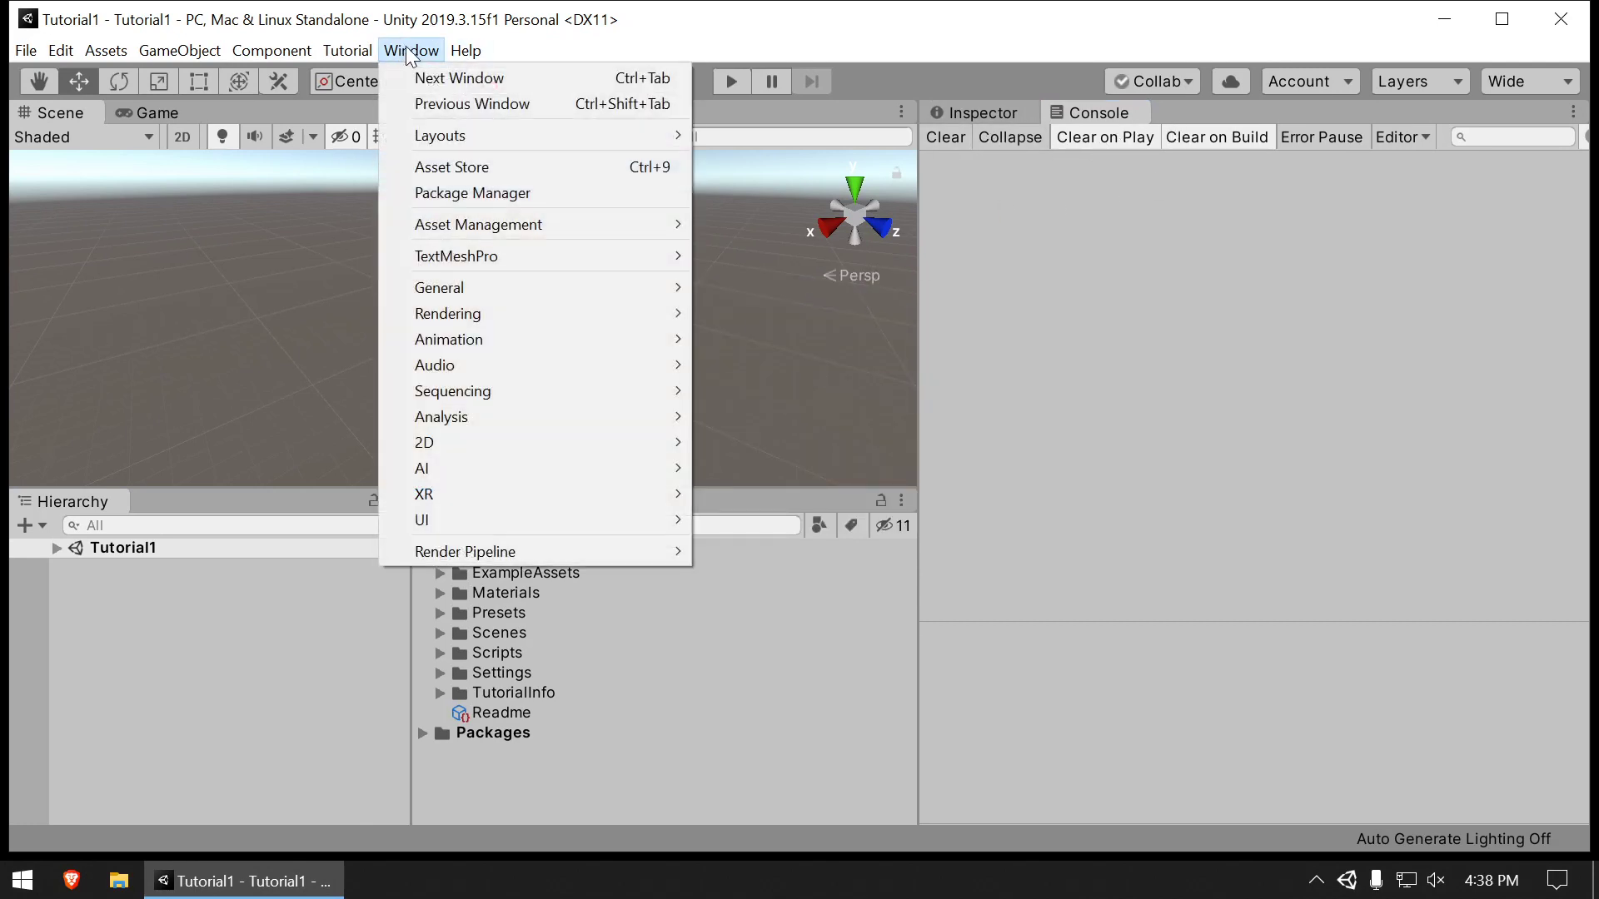
pyautogui.moveTo(530, 312)
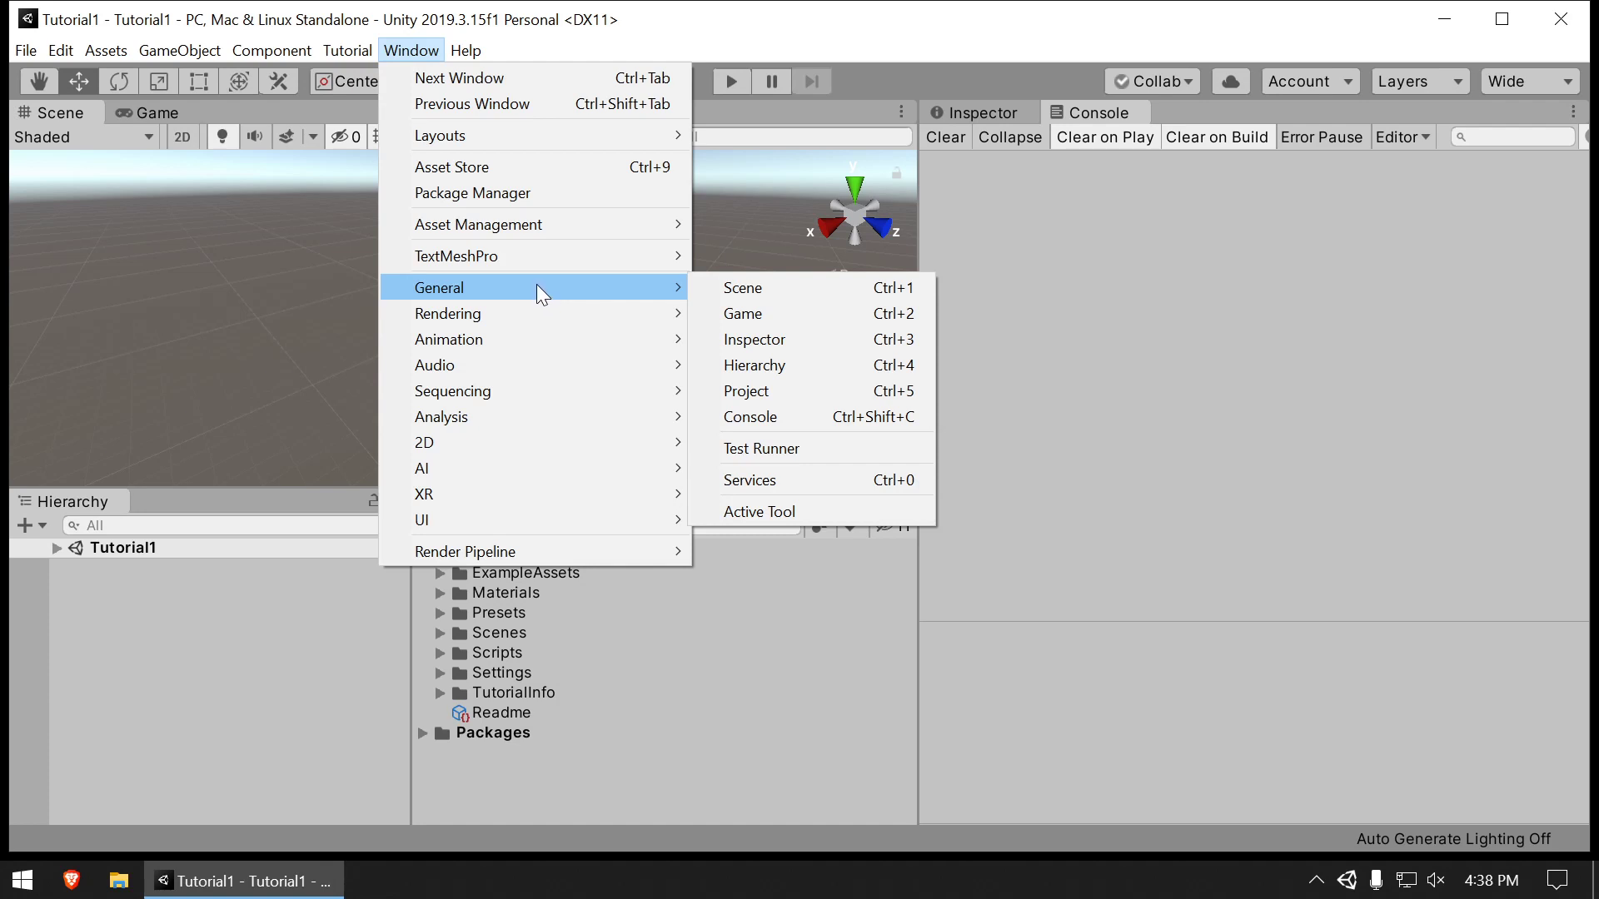
pyautogui.click(1172, 275)
pyautogui.click(987, 116)
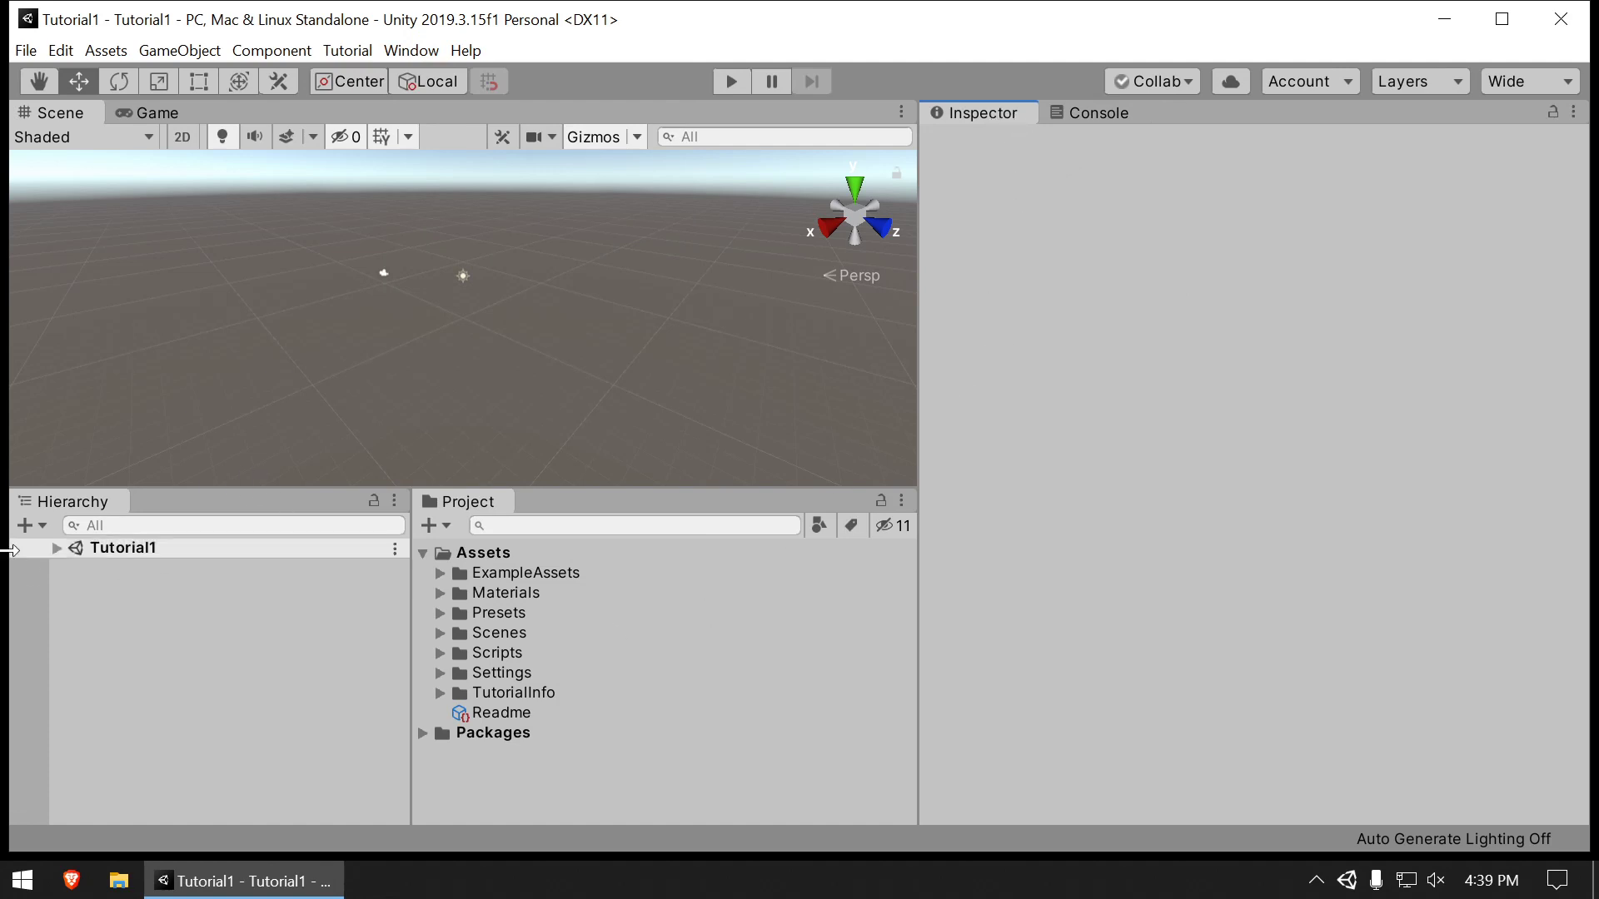
# Step: Expand the Tutorial1 scene in the Hierarchy and test-run it briefly in Play mode
pyautogui.click(72, 555)
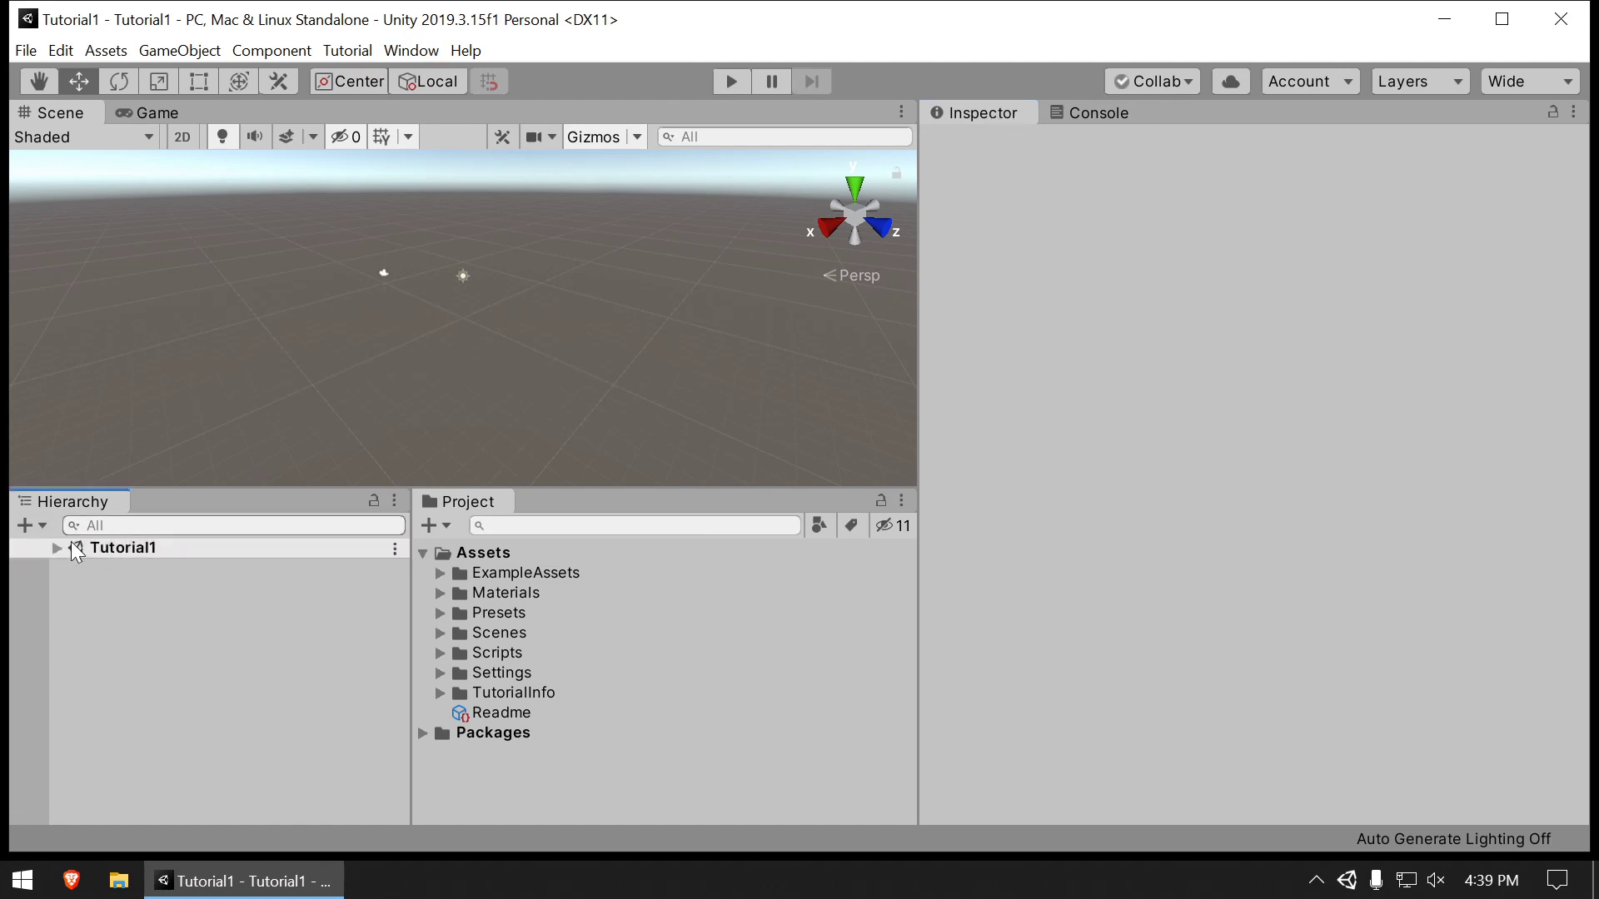
pyautogui.click(56, 548)
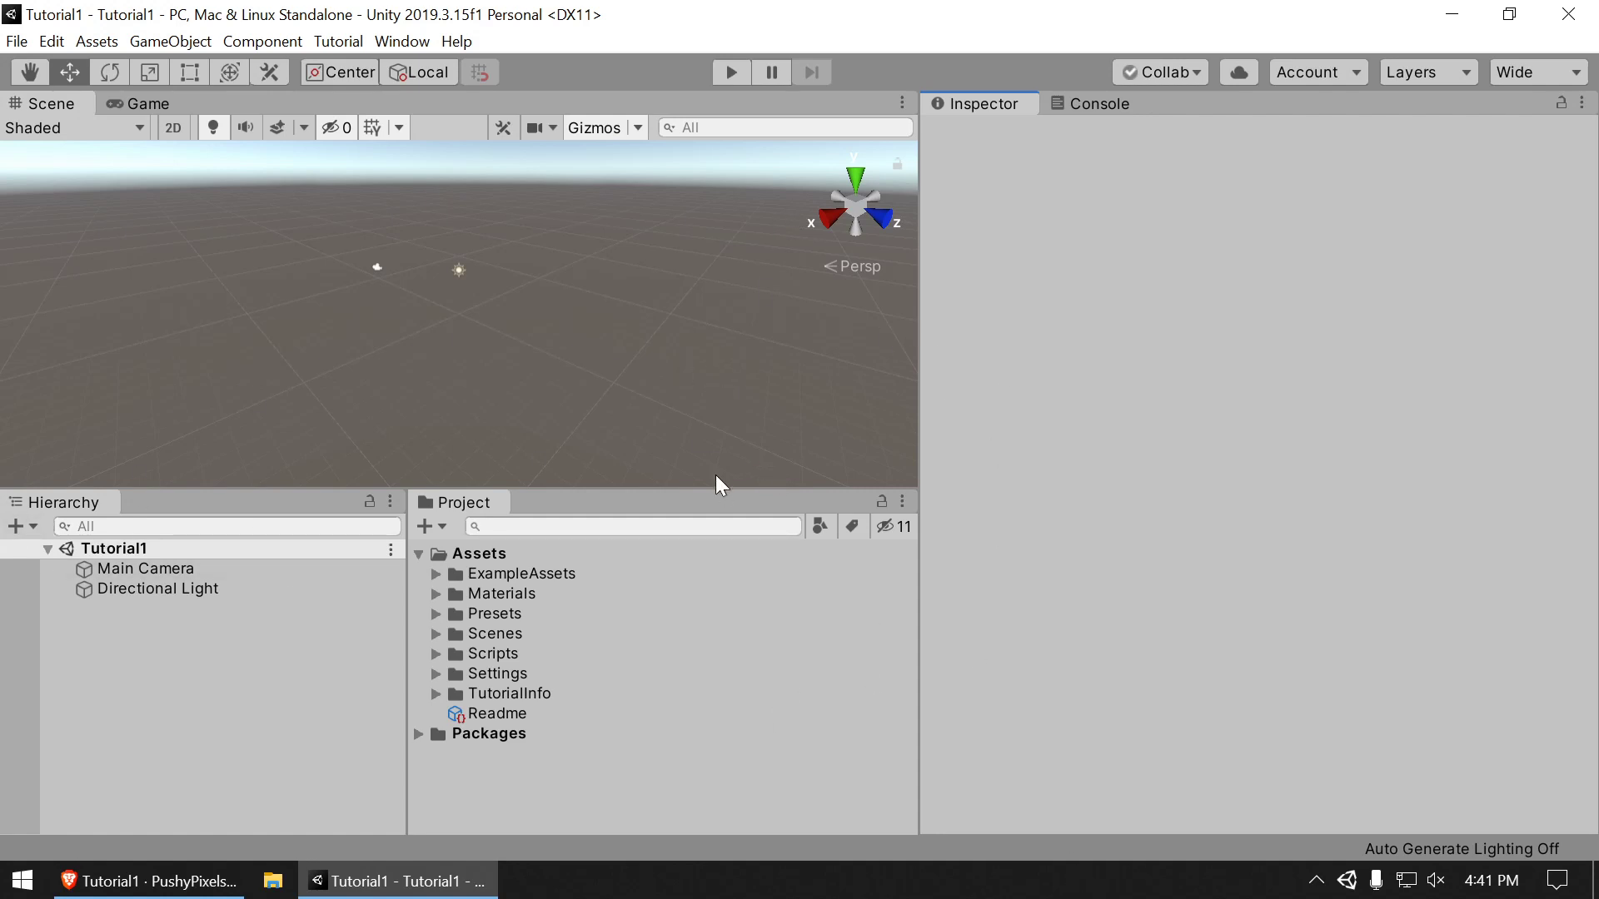
pyautogui.click(729, 73)
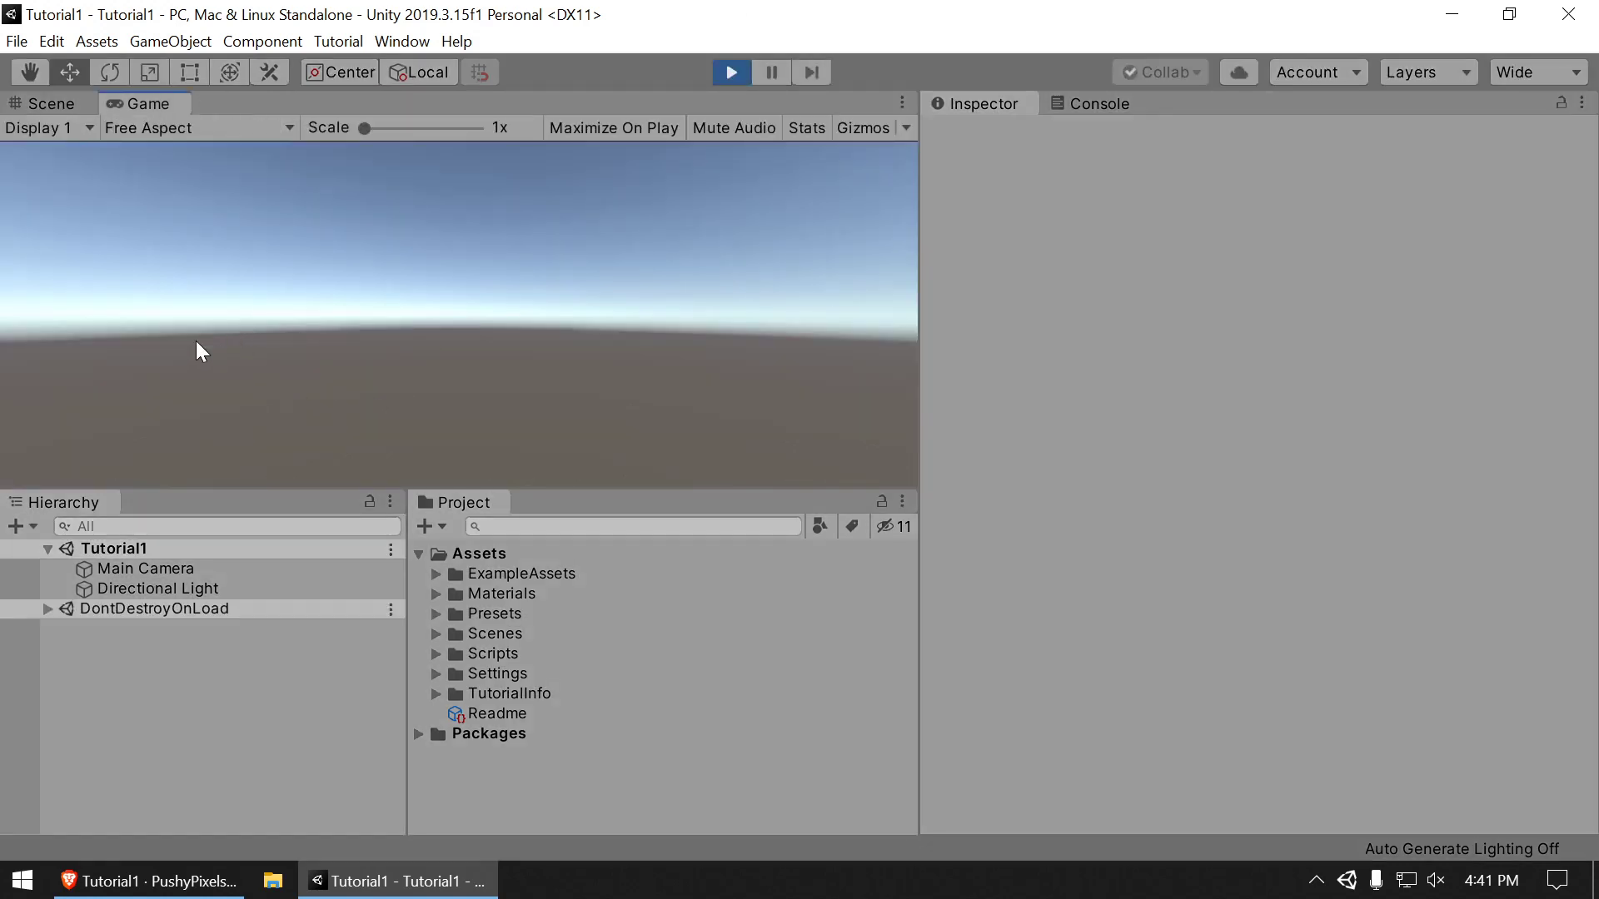
pyautogui.click(729, 74)
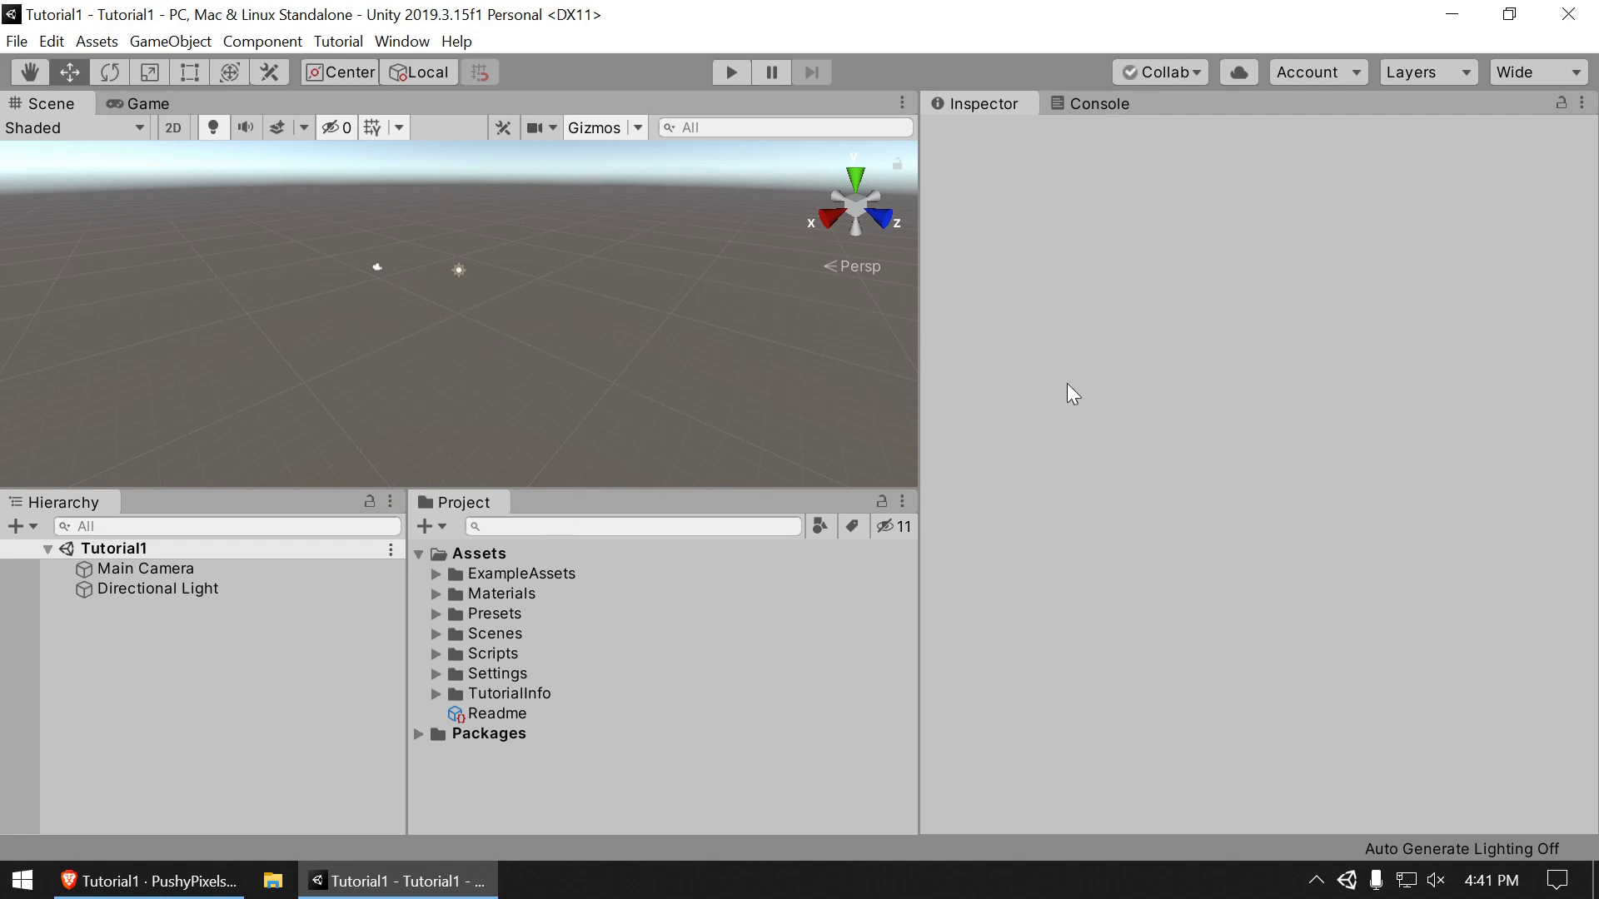
# Step: Open the Project Settings window and dock it as a tab between the Inspector and the Console
pyautogui.click(398, 42)
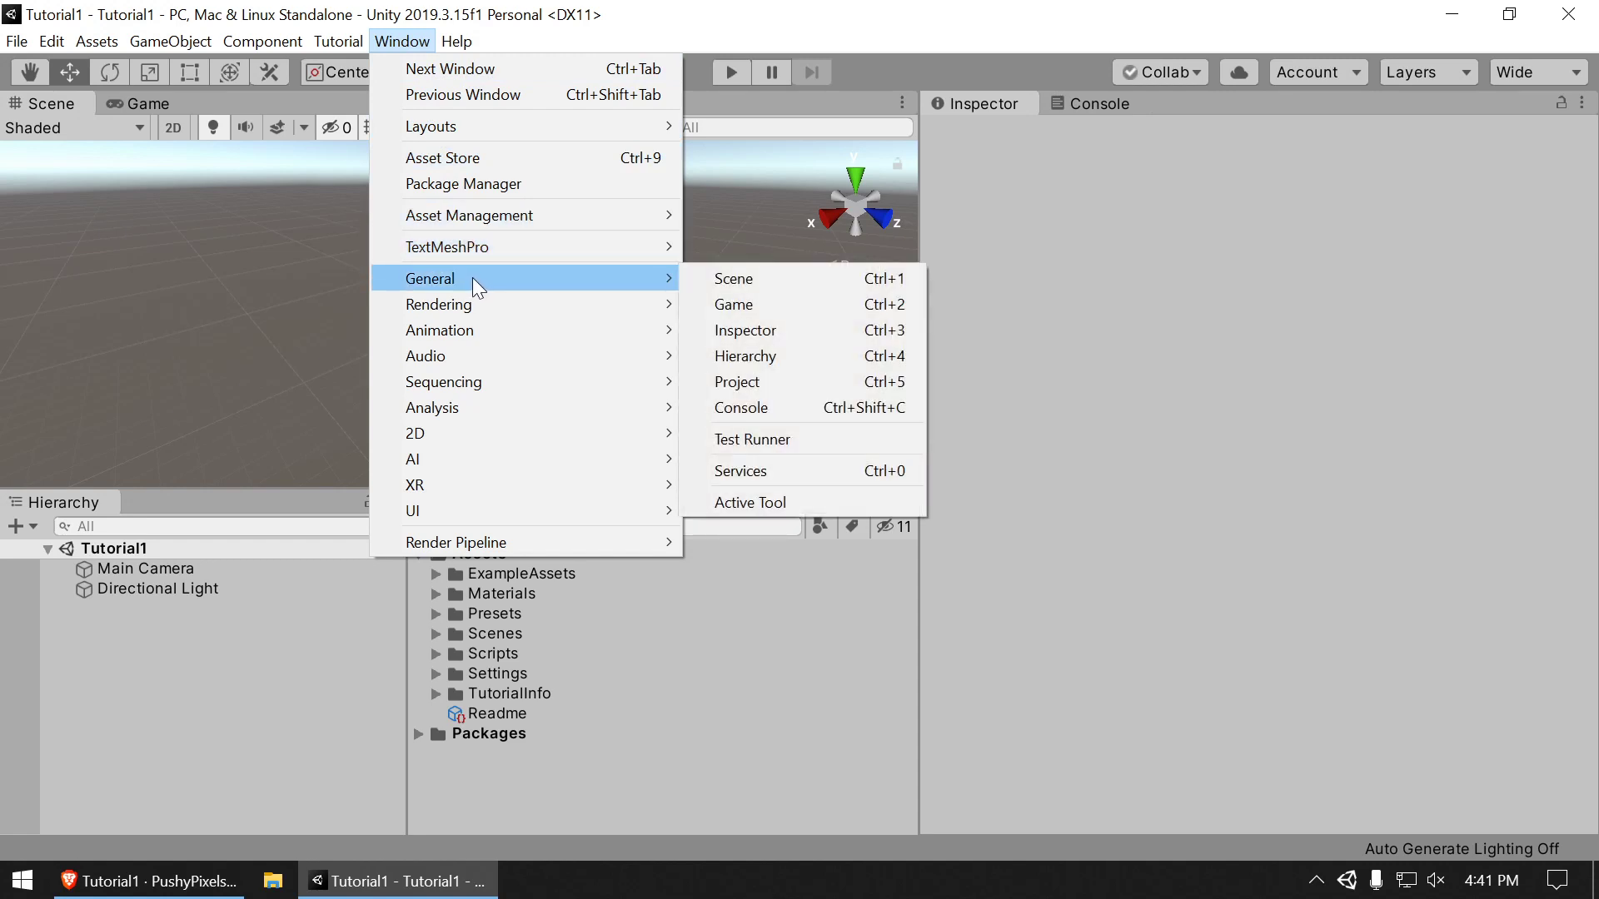
pyautogui.moveTo(56, 50)
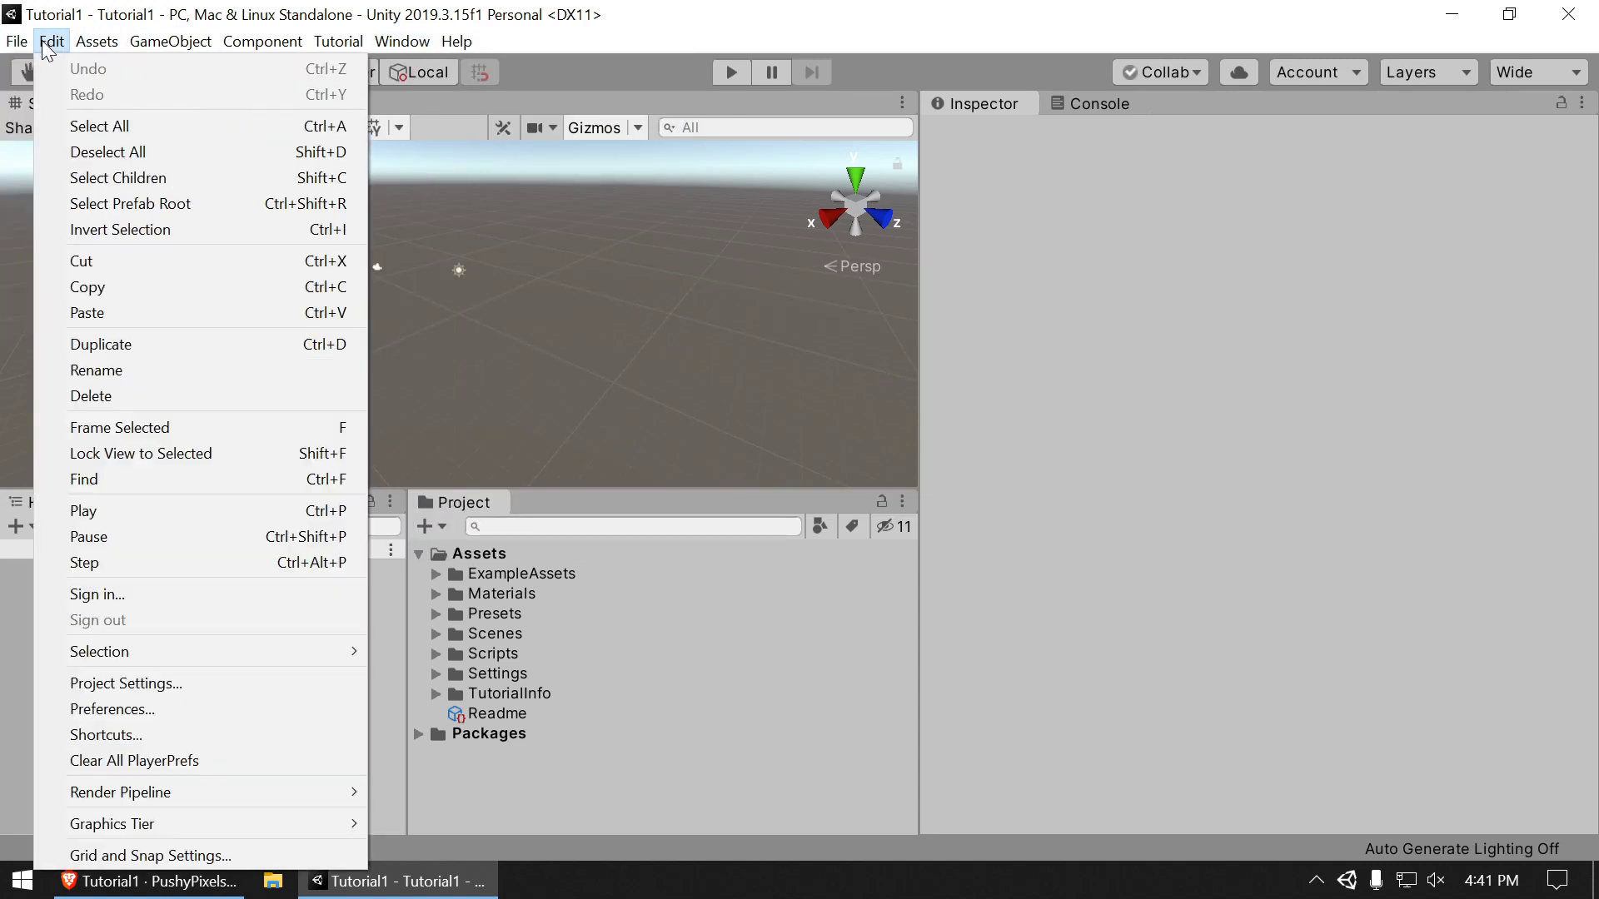
pyautogui.click(207, 682)
pyautogui.moveTo(268, 70); pyautogui.dragTo(1451, 107)
pyautogui.moveTo(1236, 104); pyautogui.dragTo(1092, 123)
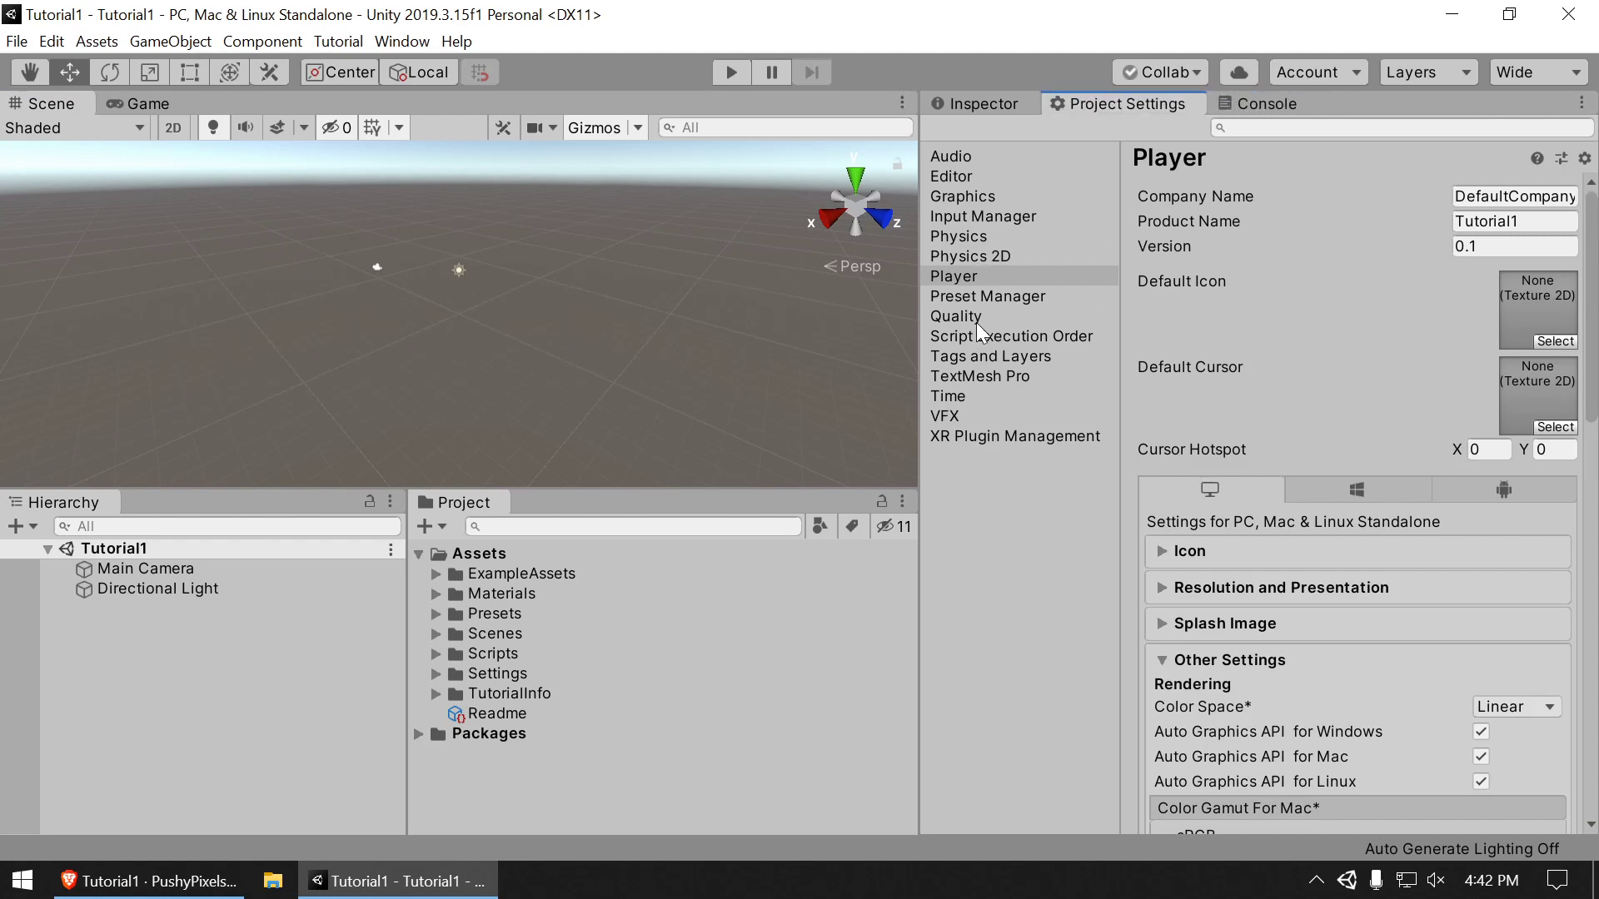
# Step: Enable Virtual Reality Supported in the Player's XR Settings for PC, Mac & Linux Standalone, and review its Virtual Reality SDKs
pyautogui.click(969, 281)
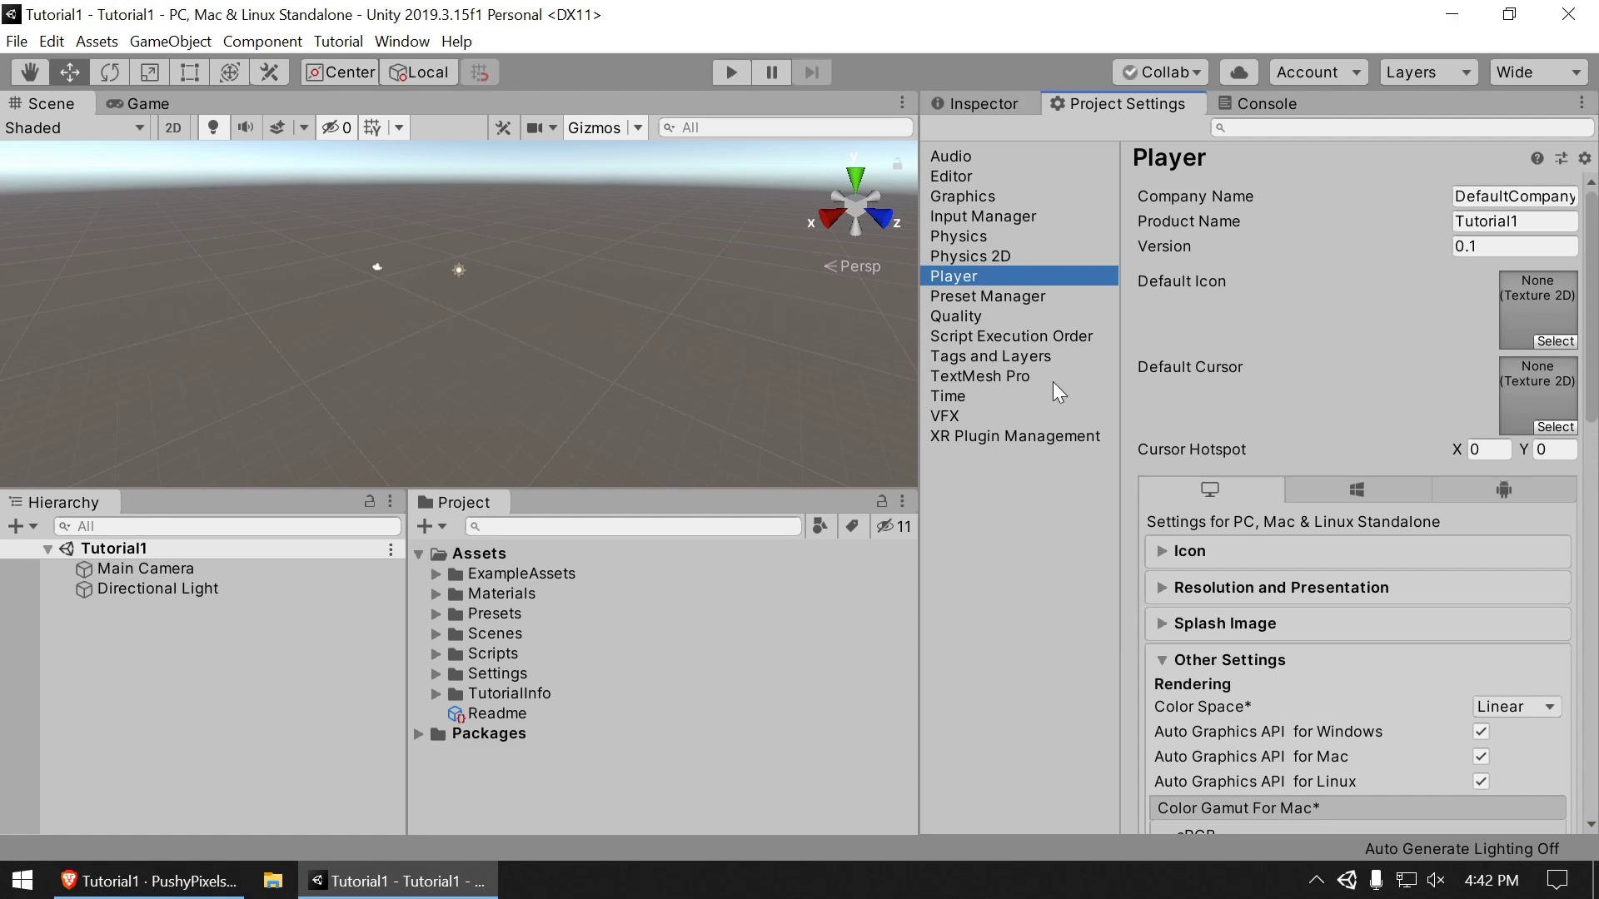
pyautogui.scroll(-20, 1311, 296)
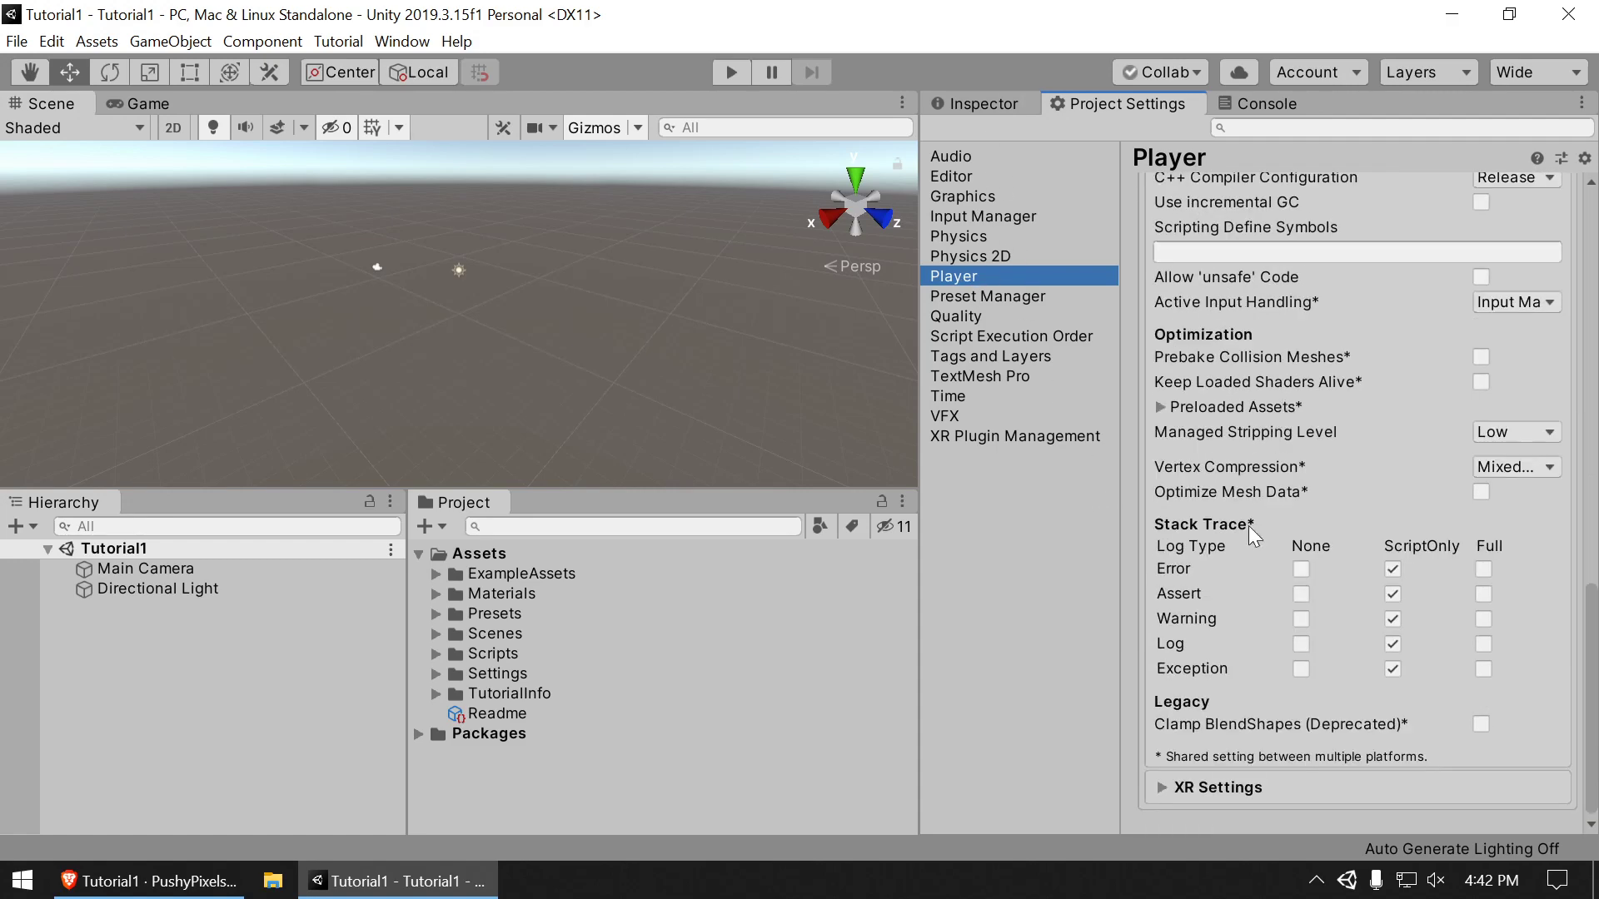
pyautogui.click(1163, 788)
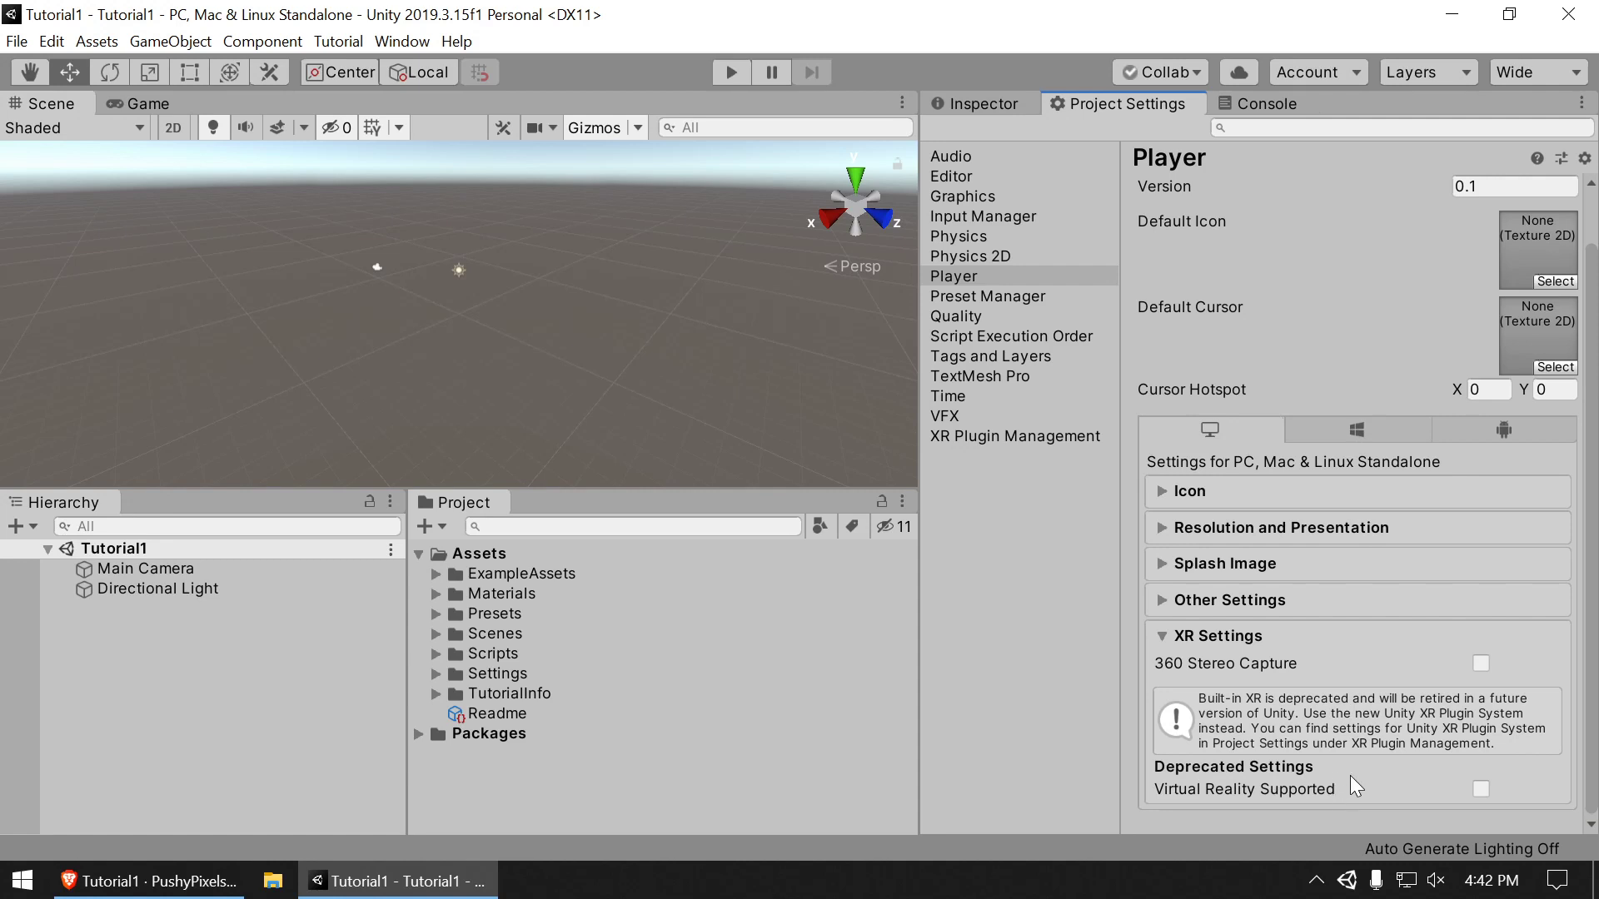
pyautogui.click(1481, 791)
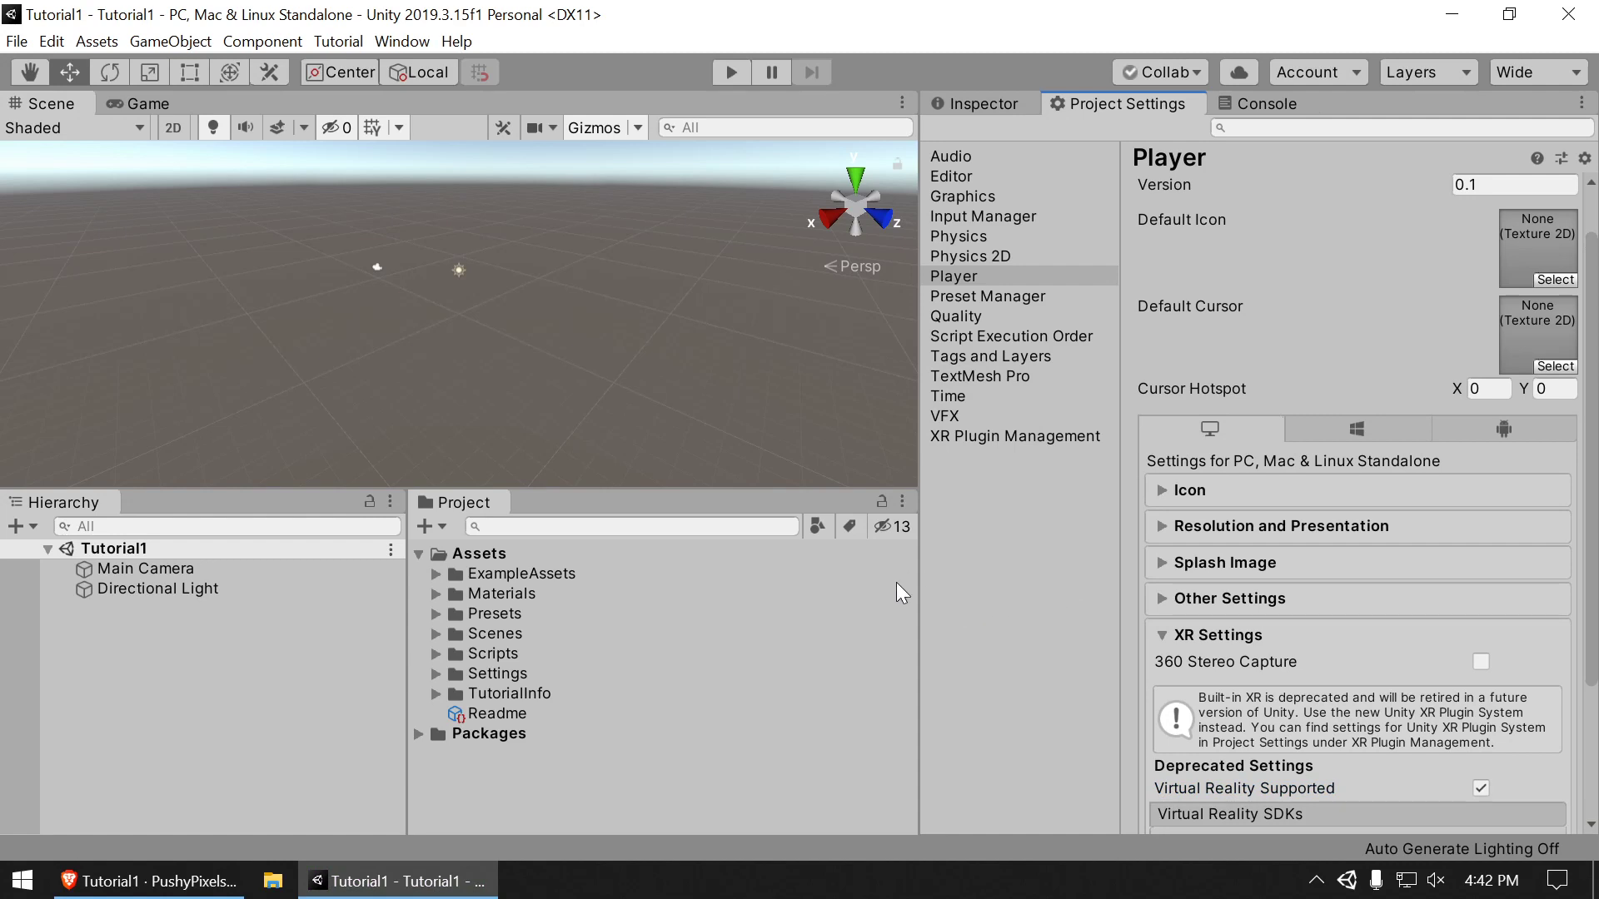
pyautogui.scroll(-5, 1247, 663)
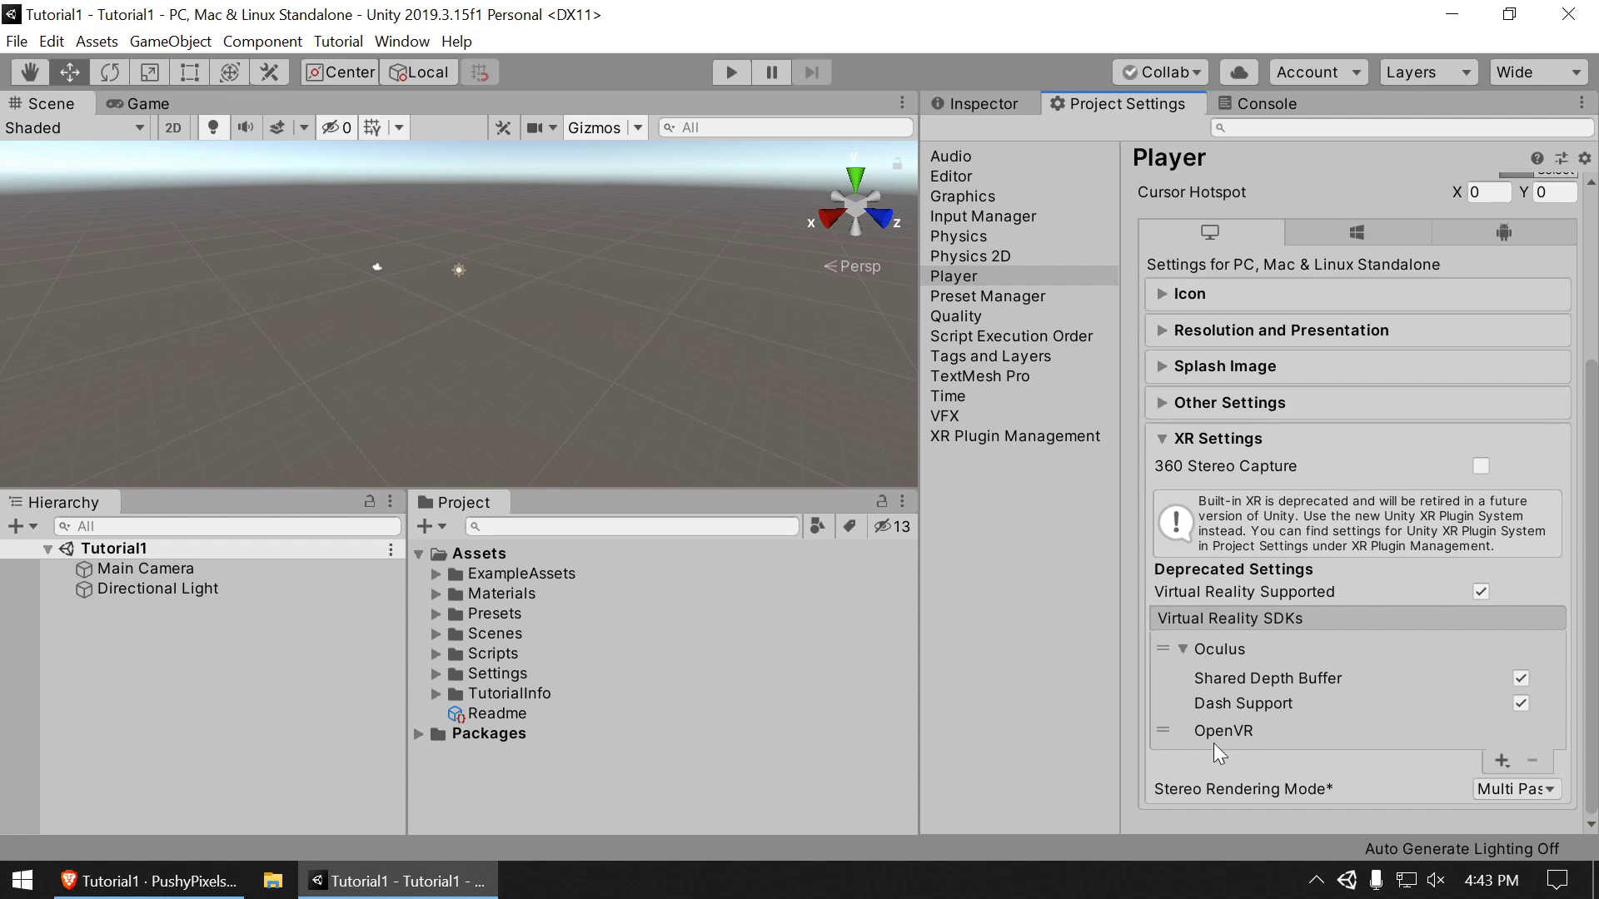
# Step: Examine the Android version of the XR Settings and return to the PC, Mac & Linux Standalone settings
pyautogui.click(1515, 242)
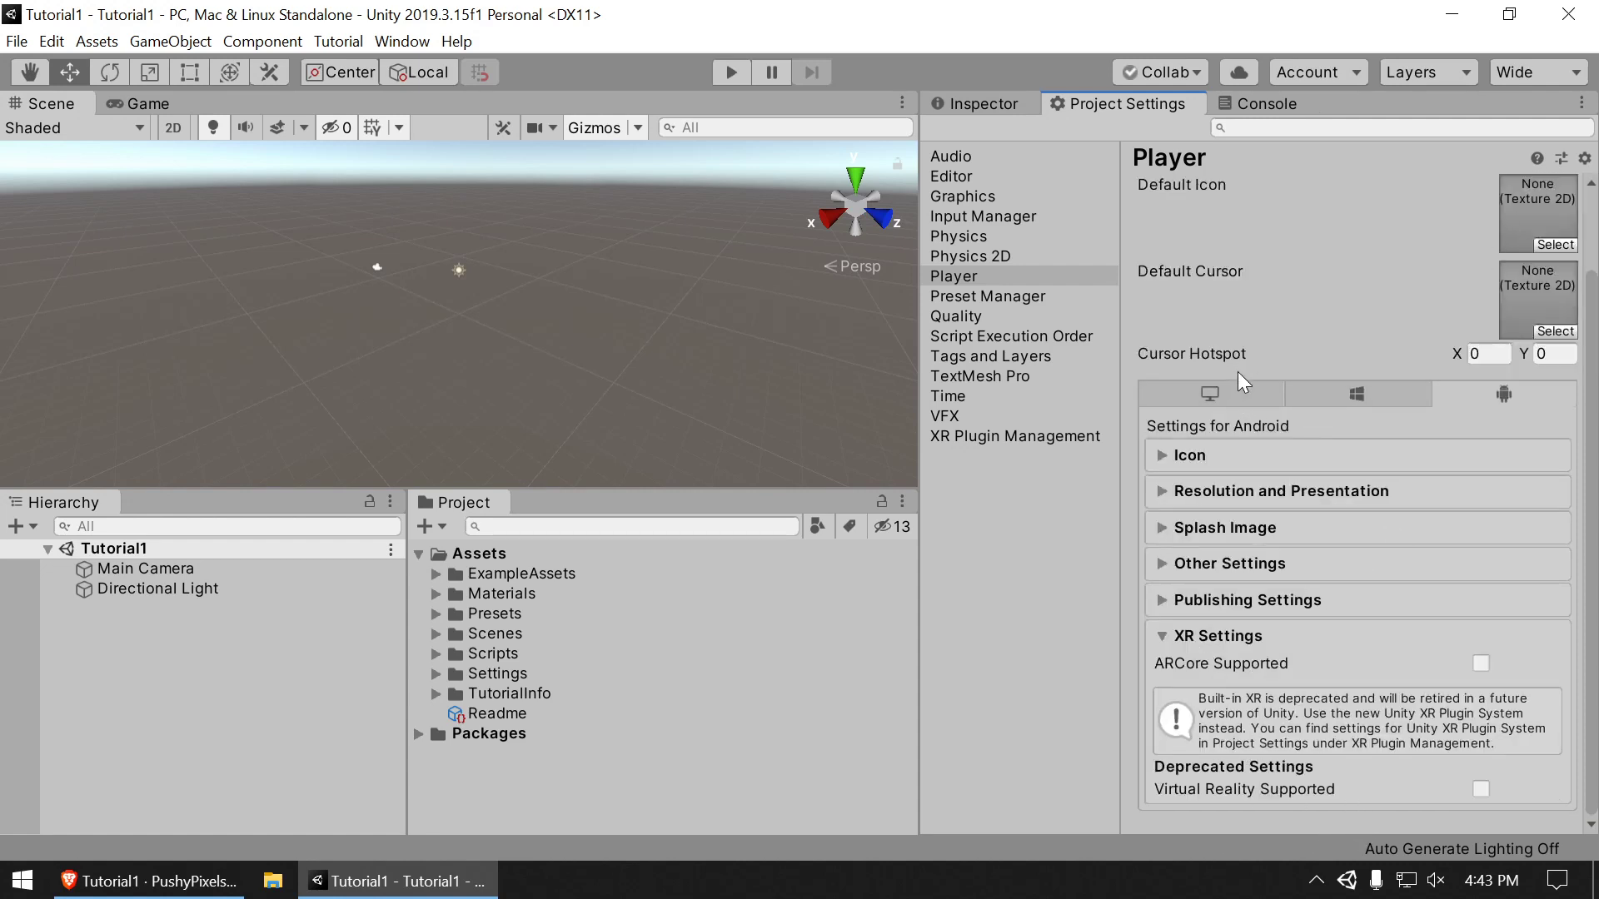
pyautogui.click(1215, 393)
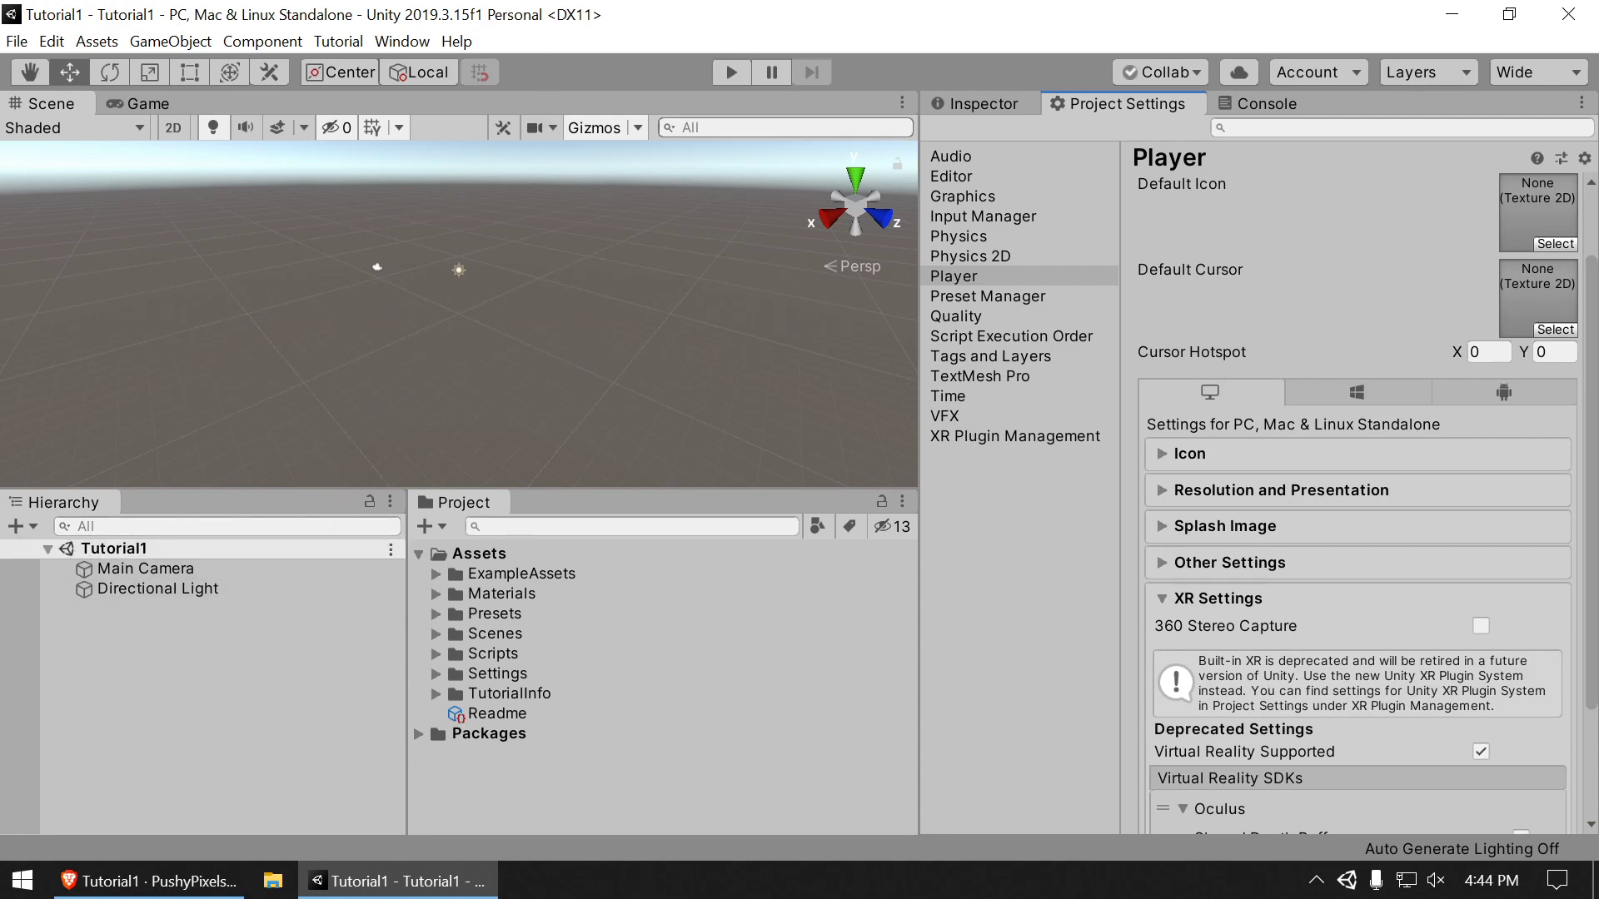
pyautogui.scroll(-3, 1347, 463)
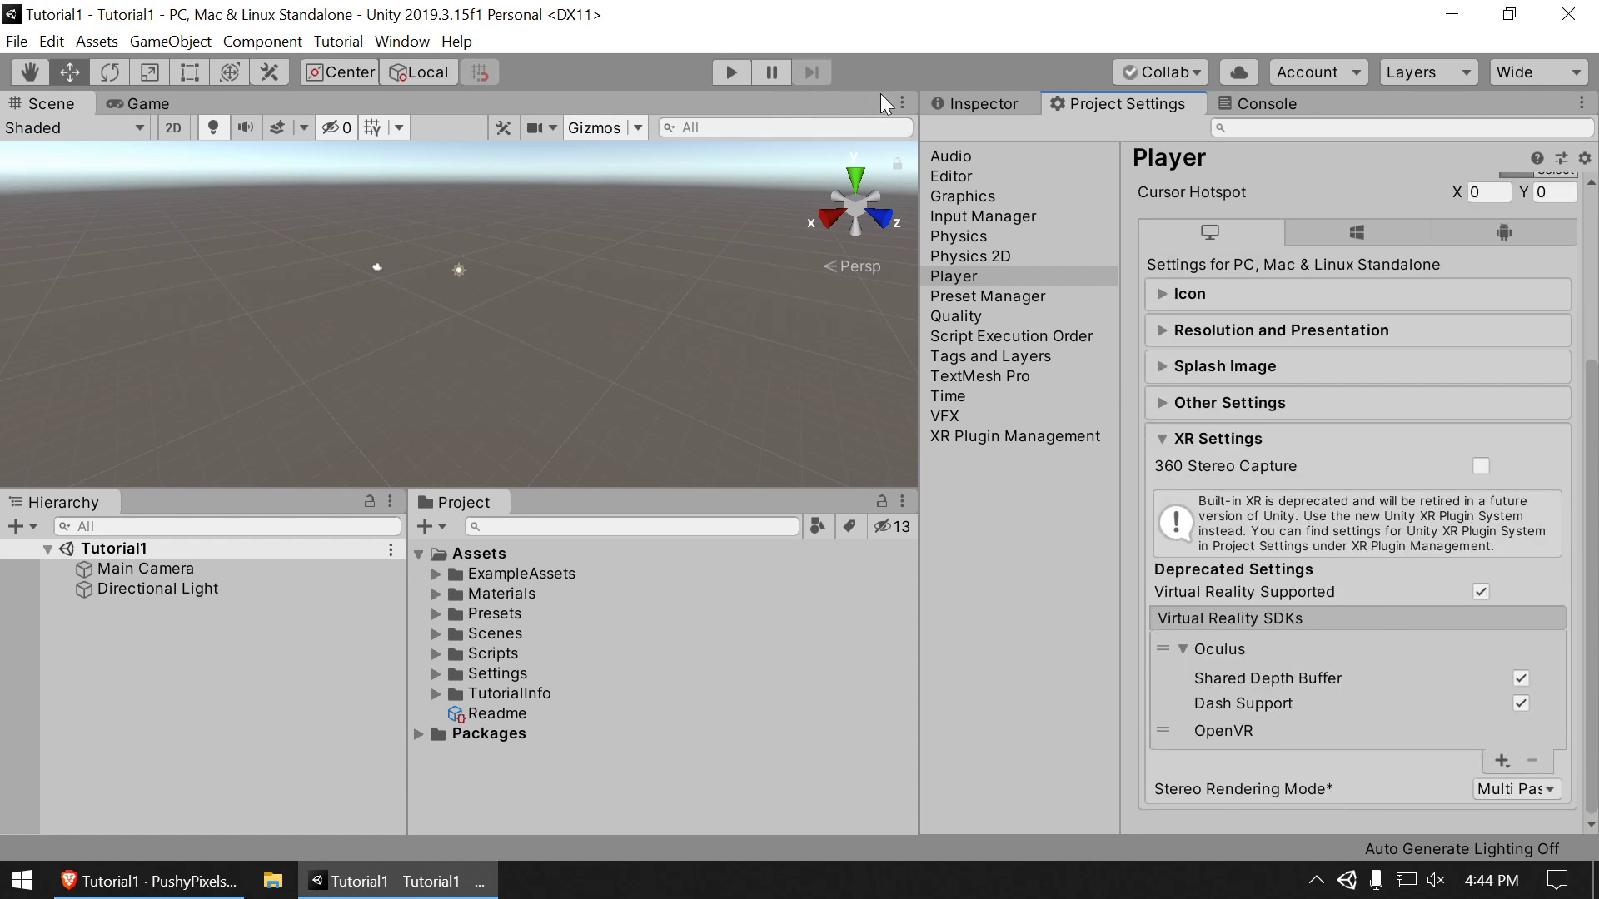
# Step: Test-run the scene with virtual reality enabled, stop it, and minimize the SteamVR status window
pyautogui.click(728, 70)
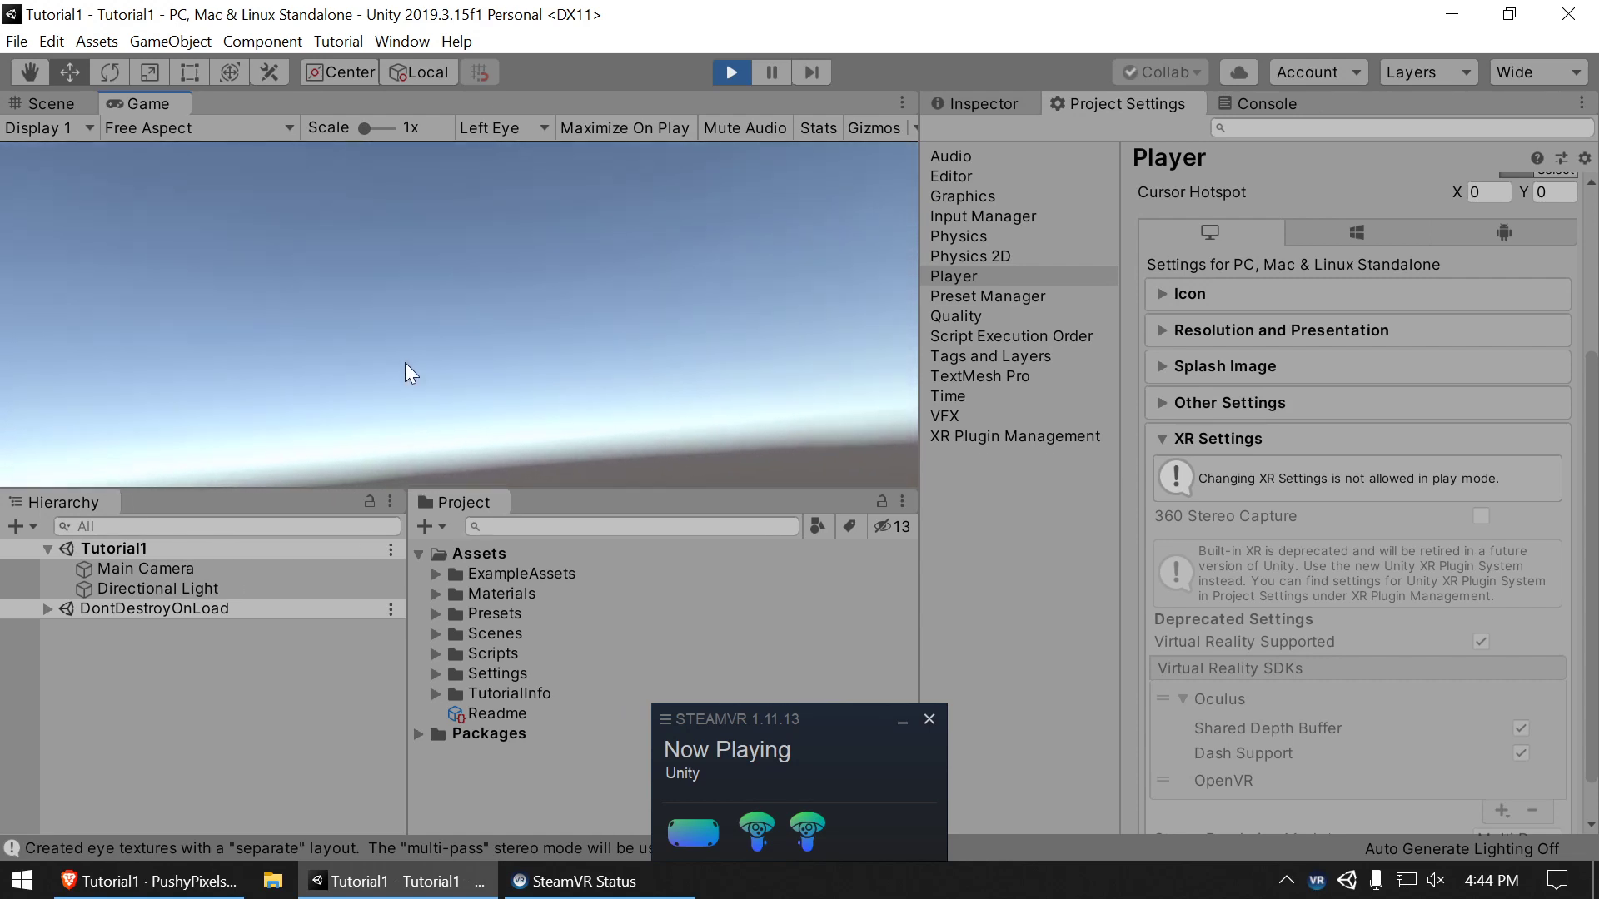
pyautogui.click(733, 73)
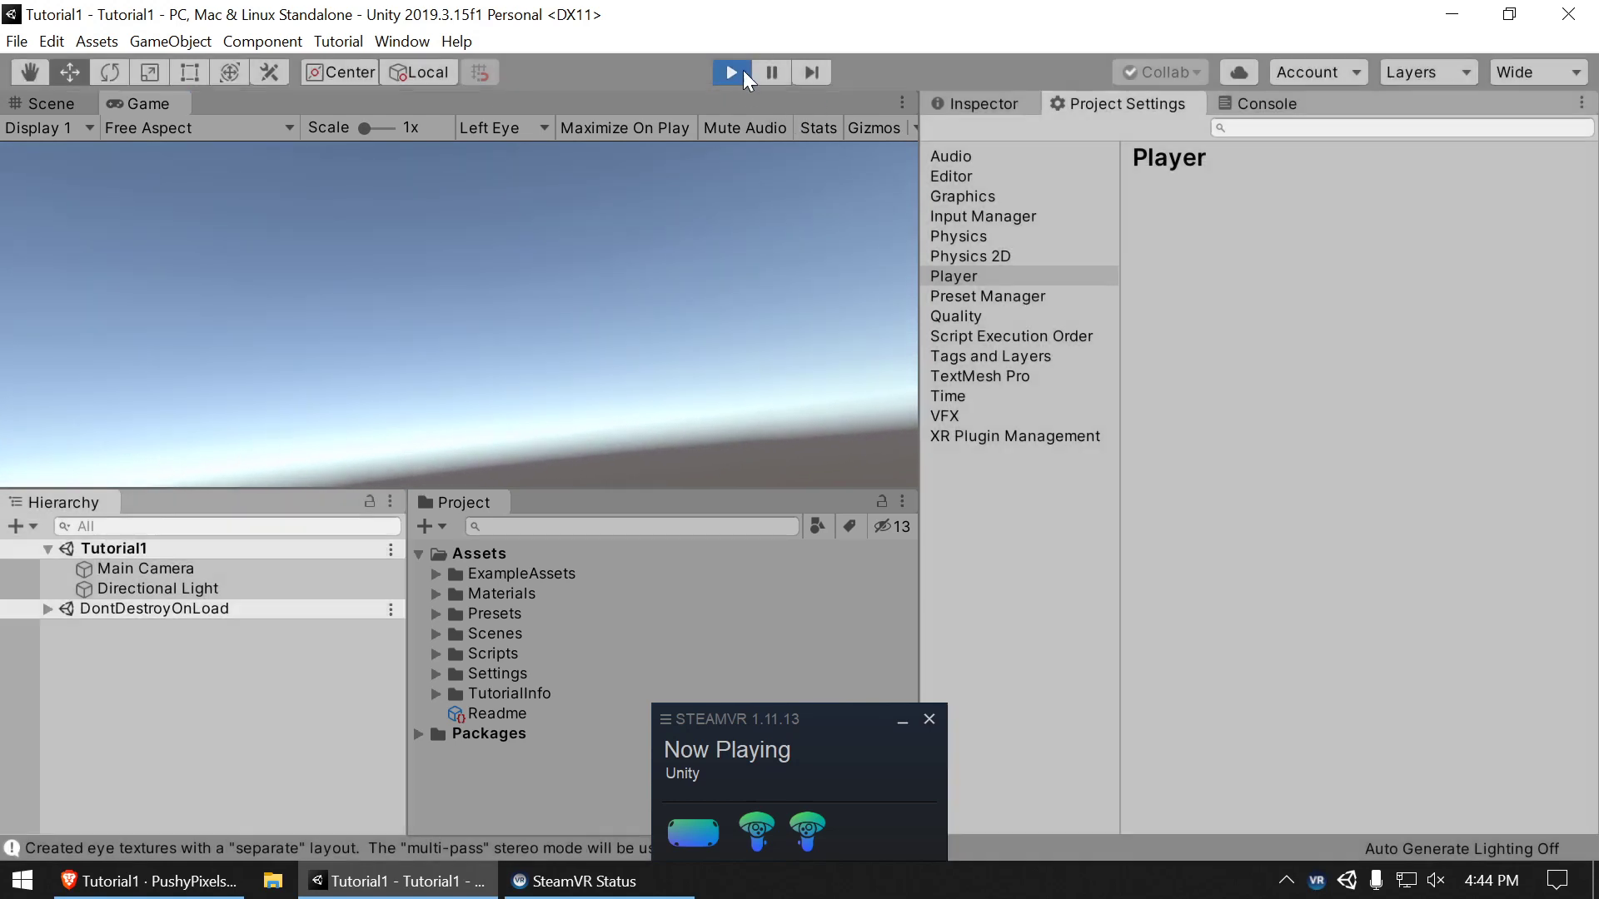
pyautogui.click(902, 721)
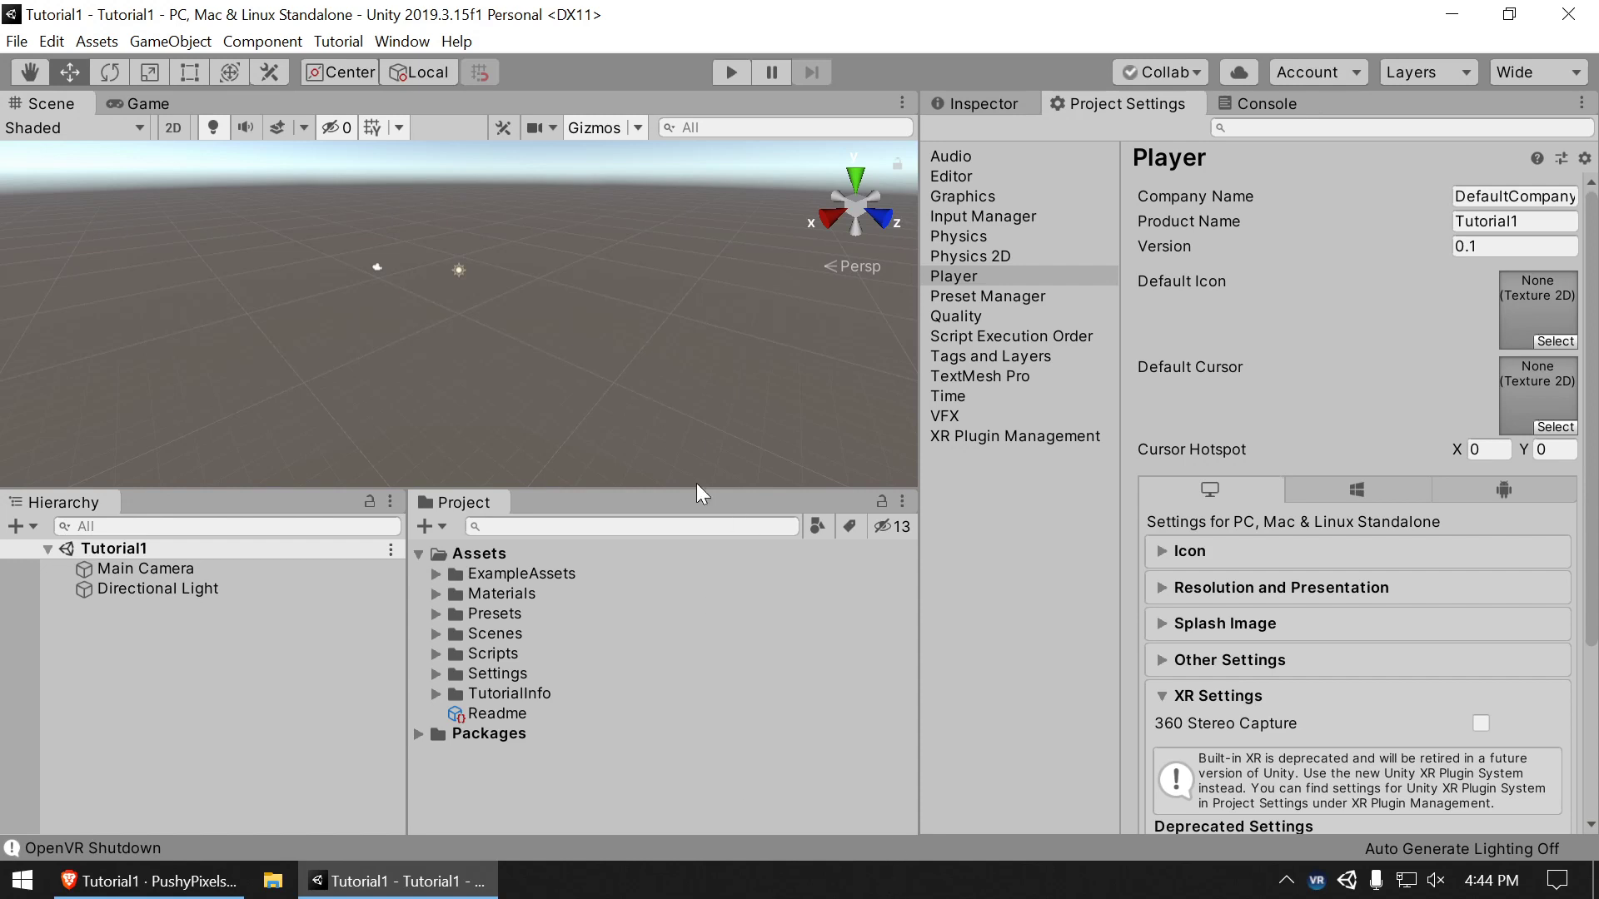
# Step: Show the Main Camera's properties in the Inspector and check which component categories can be added to it
pyautogui.click(163, 571)
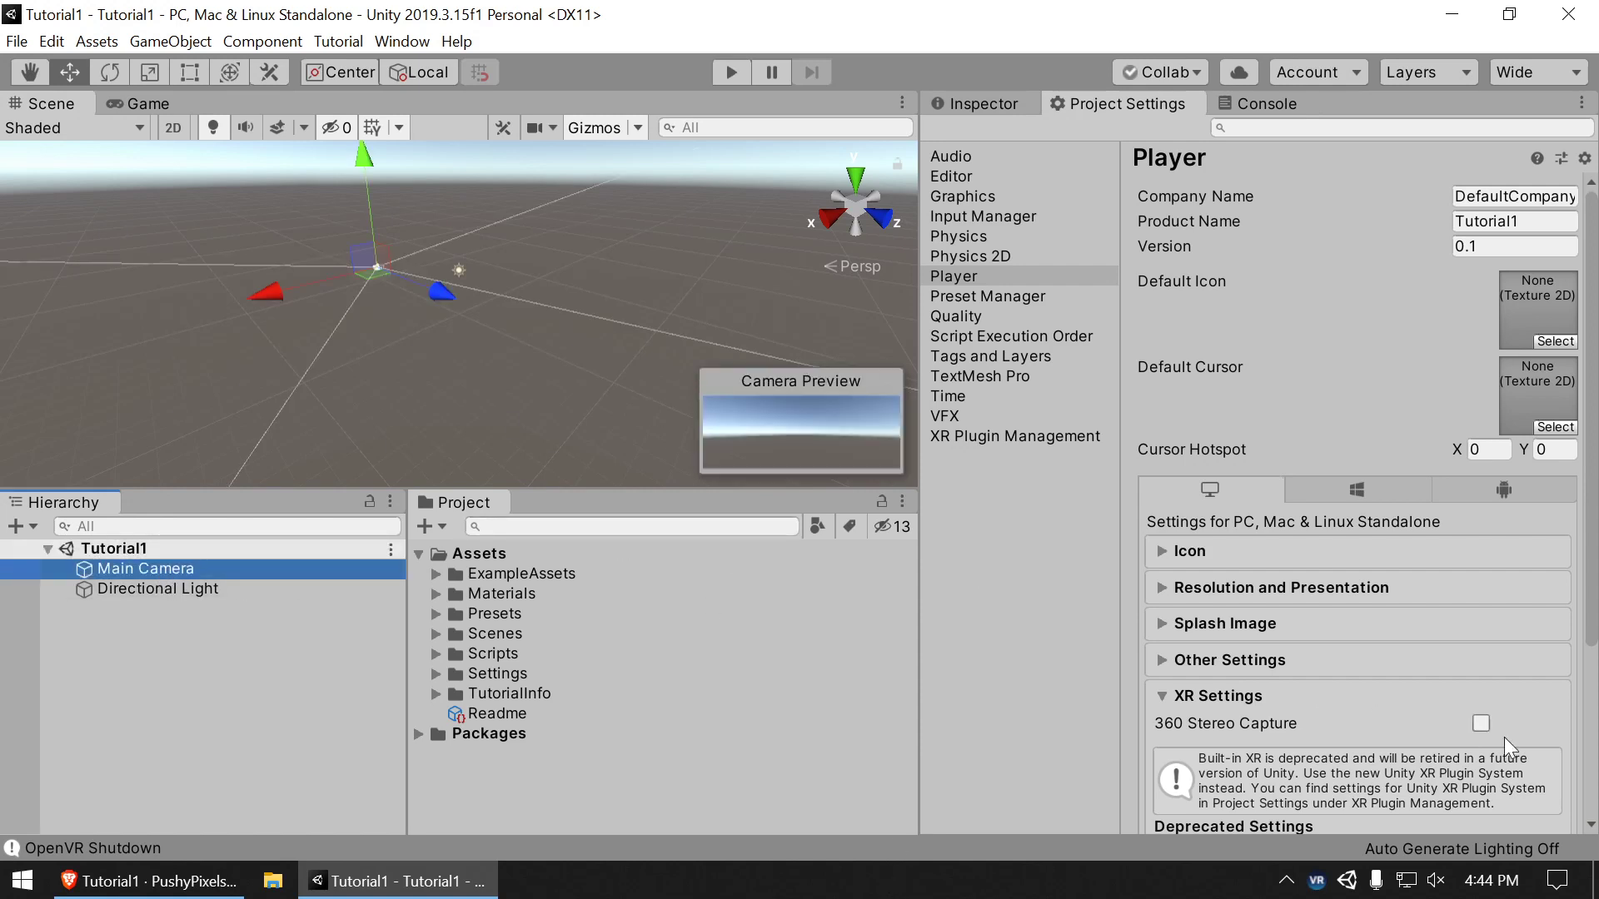
pyautogui.scroll(-5, 1504, 737)
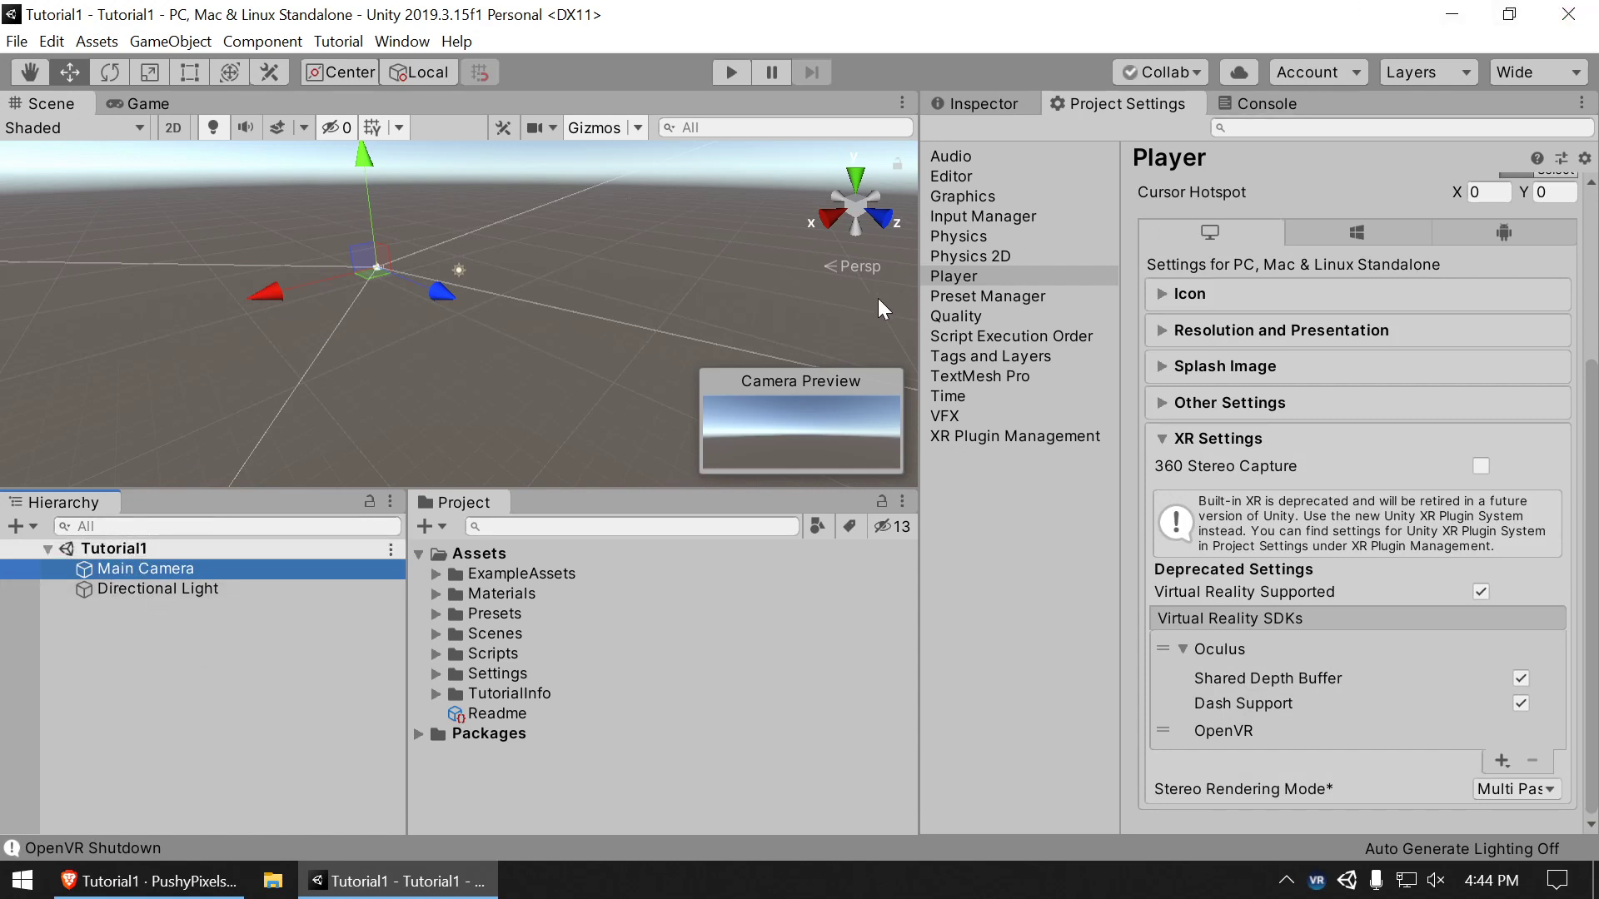
pyautogui.click(980, 104)
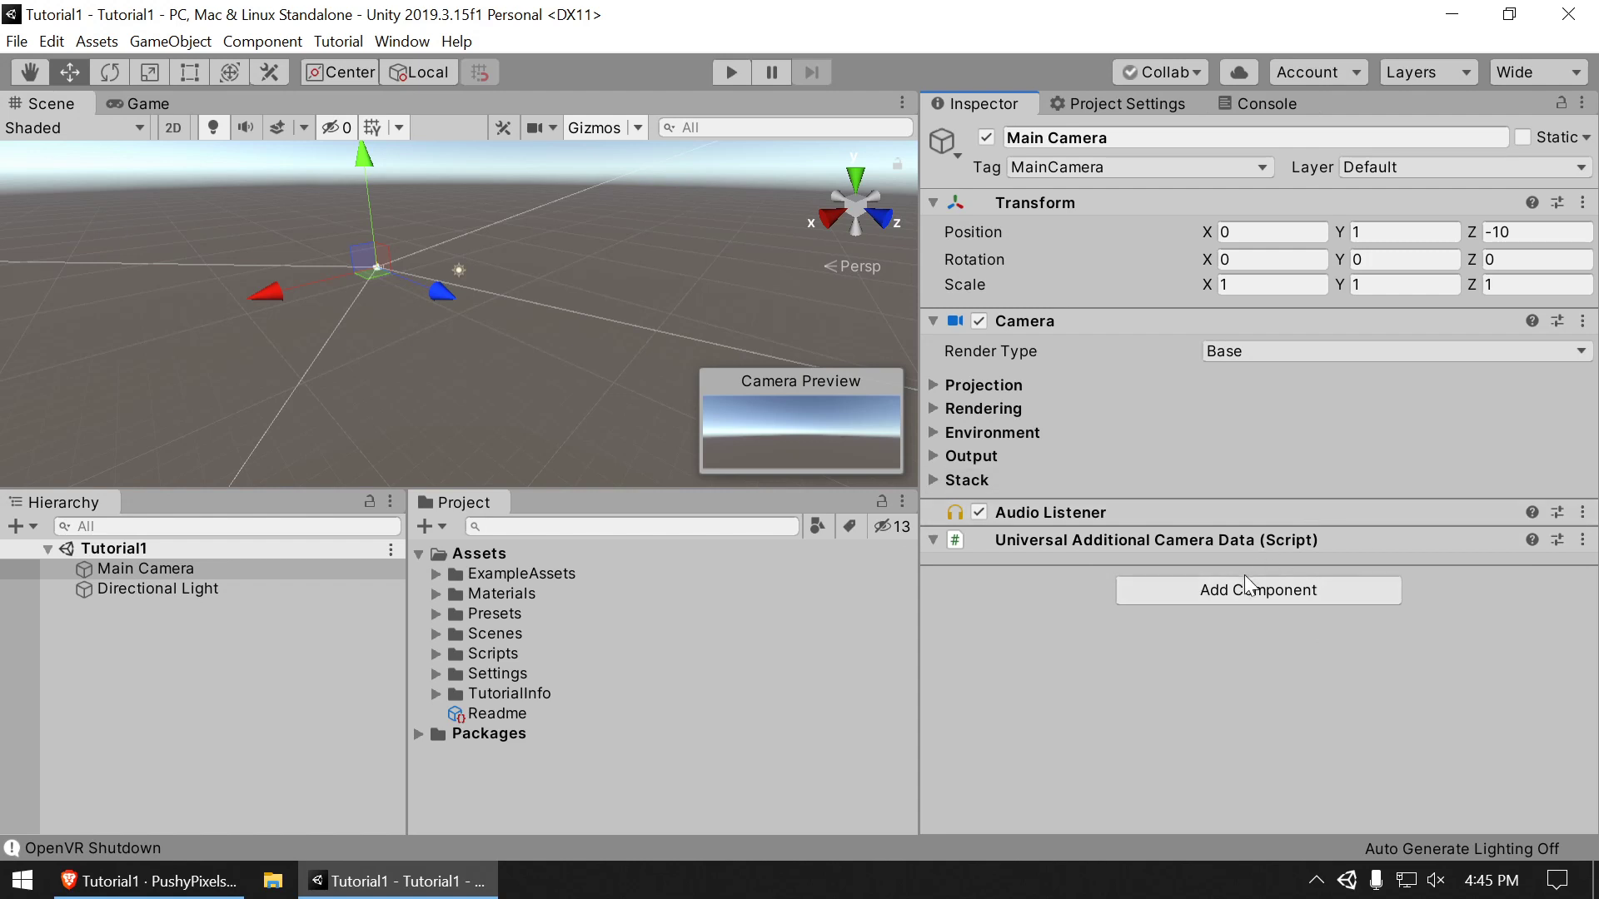
pyautogui.click(1222, 589)
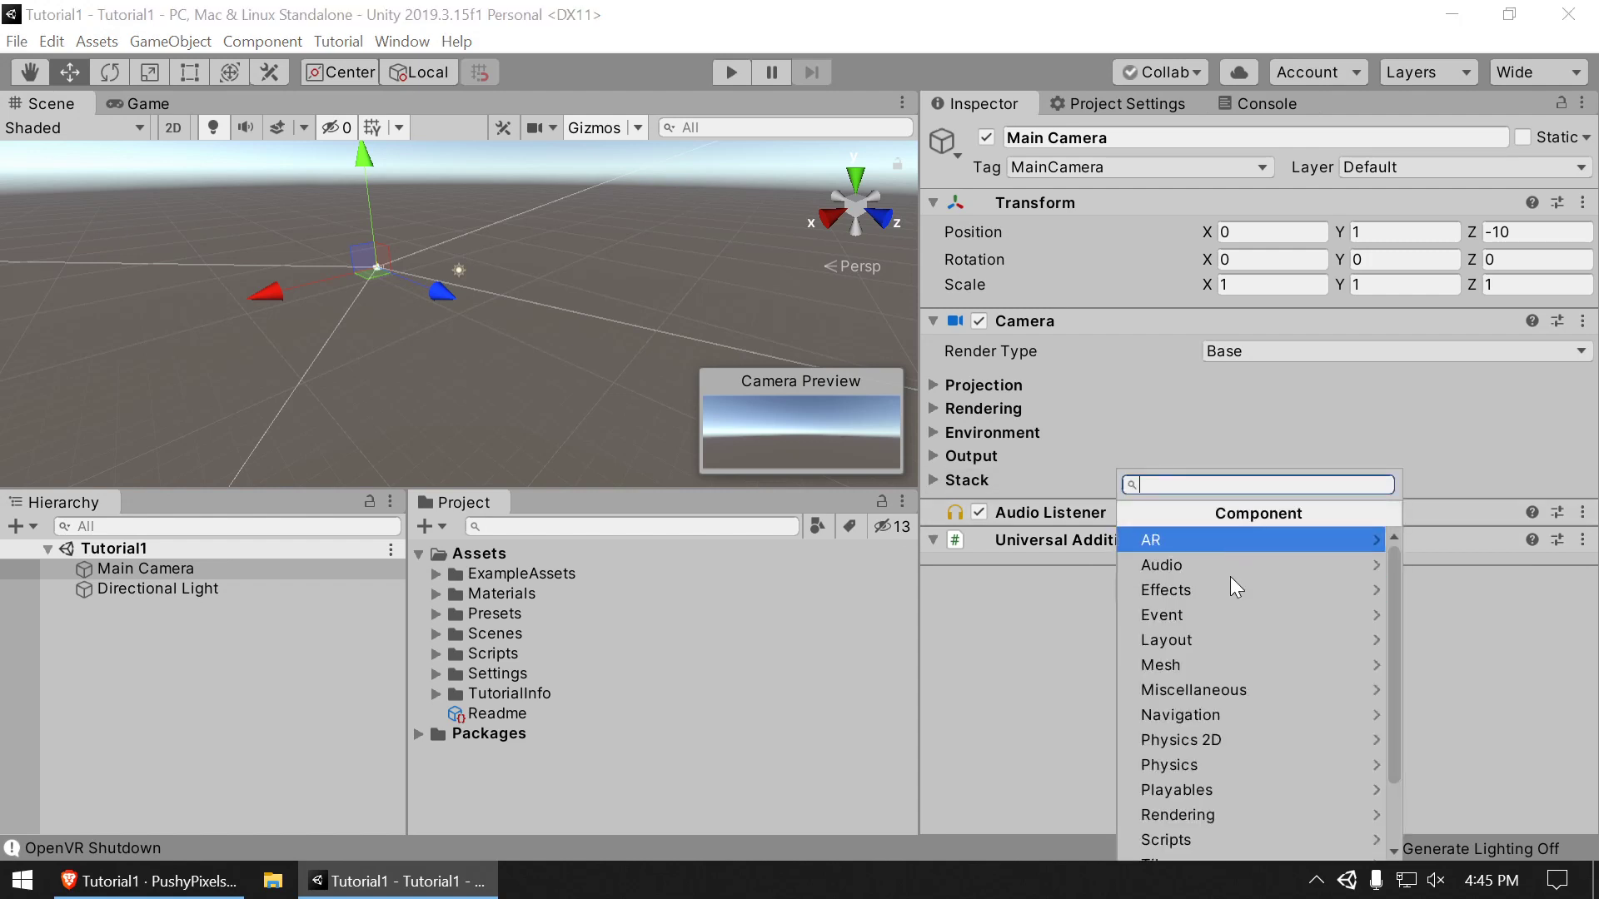
pyautogui.click(997, 665)
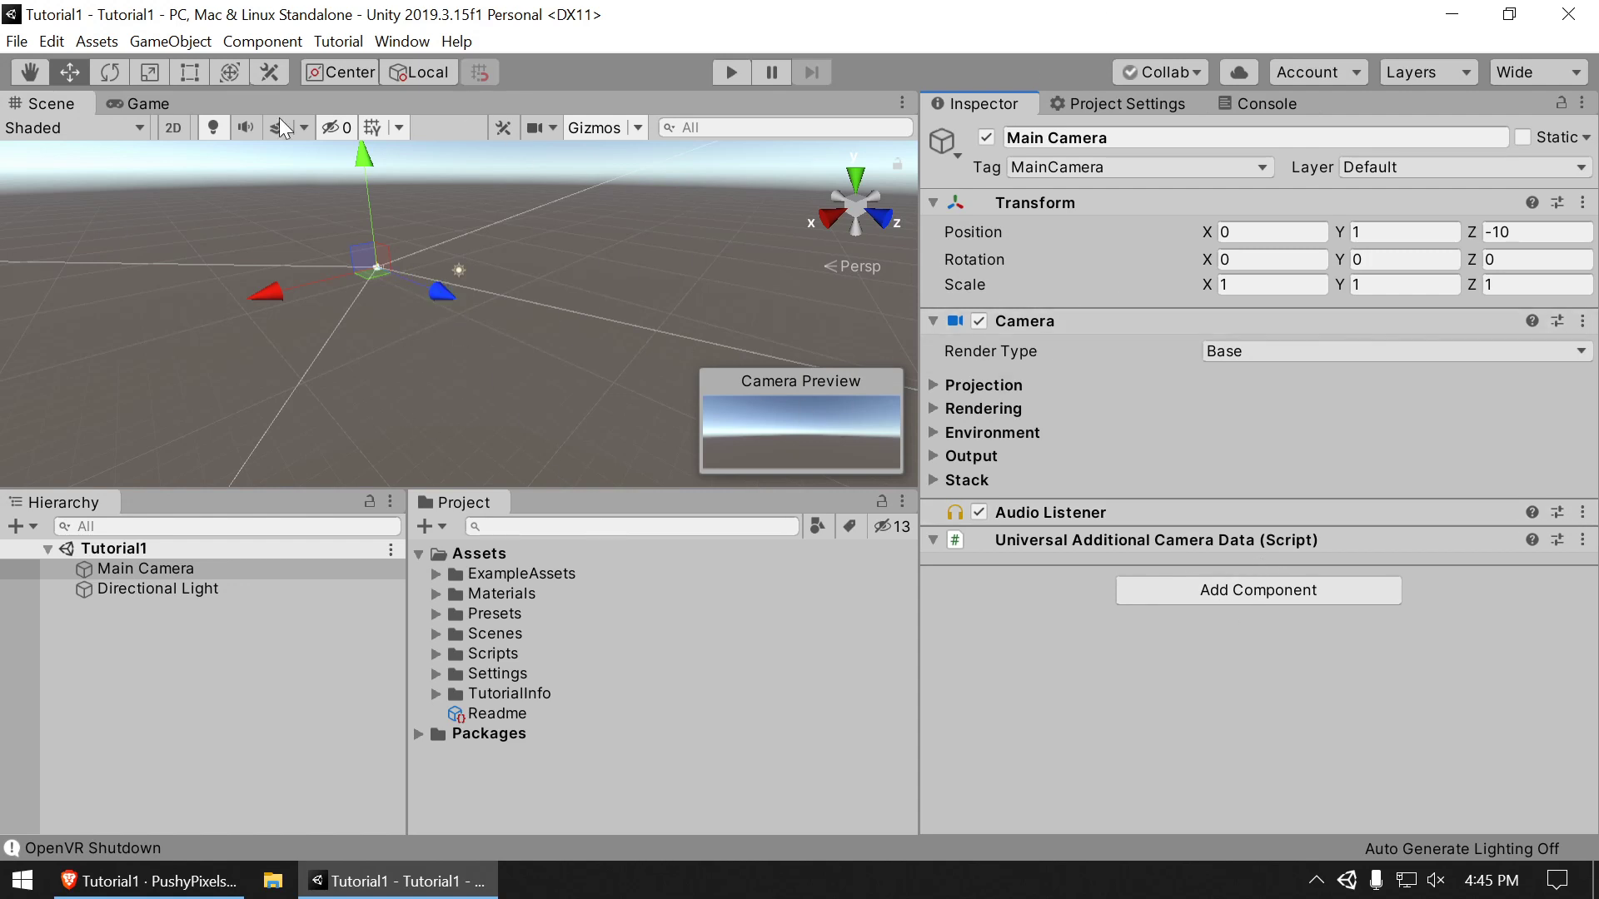
# Step: Install the Input System 1.0.0 package, accept enabling its backends with an editor restart, and close the Package Manager
pyautogui.click(403, 46)
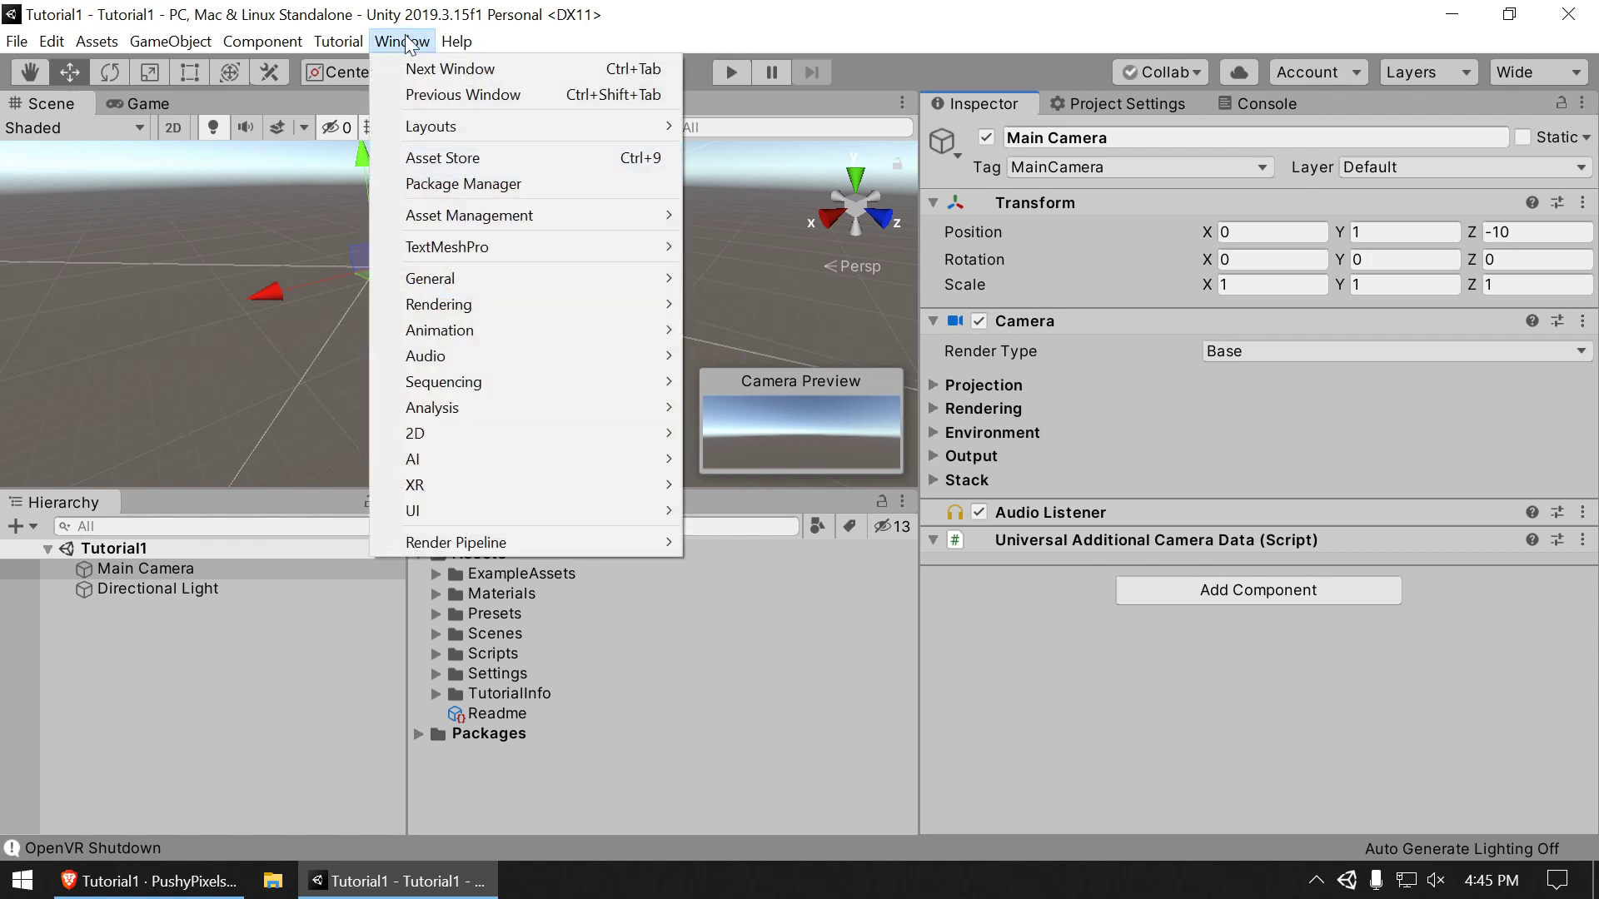
pyautogui.click(438, 184)
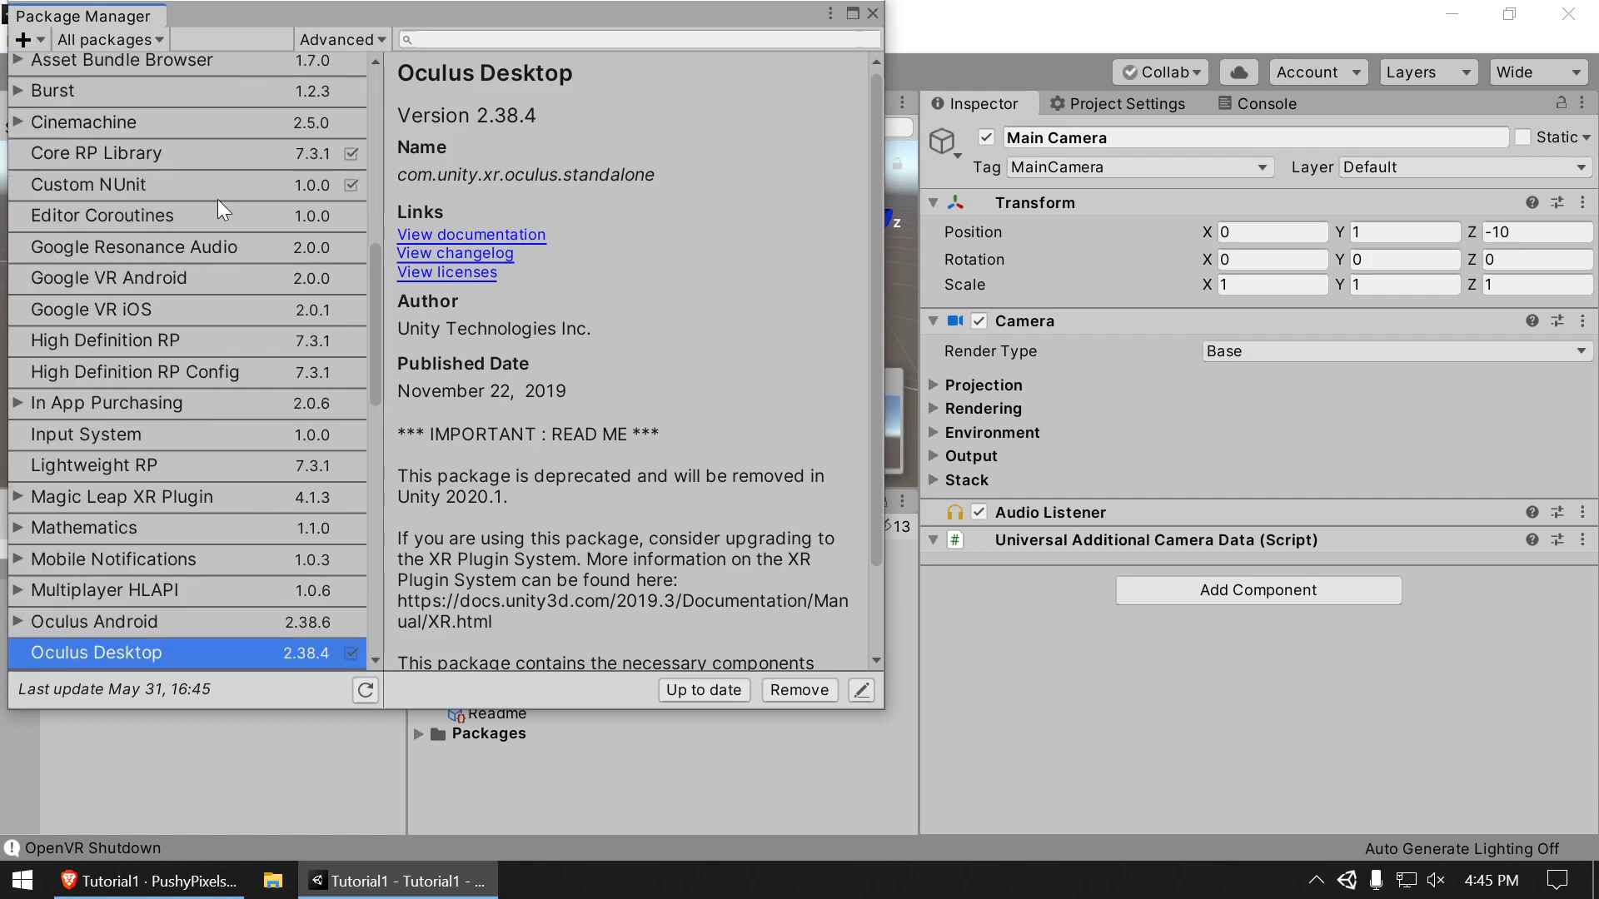
pyautogui.scroll(-3, 209, 265)
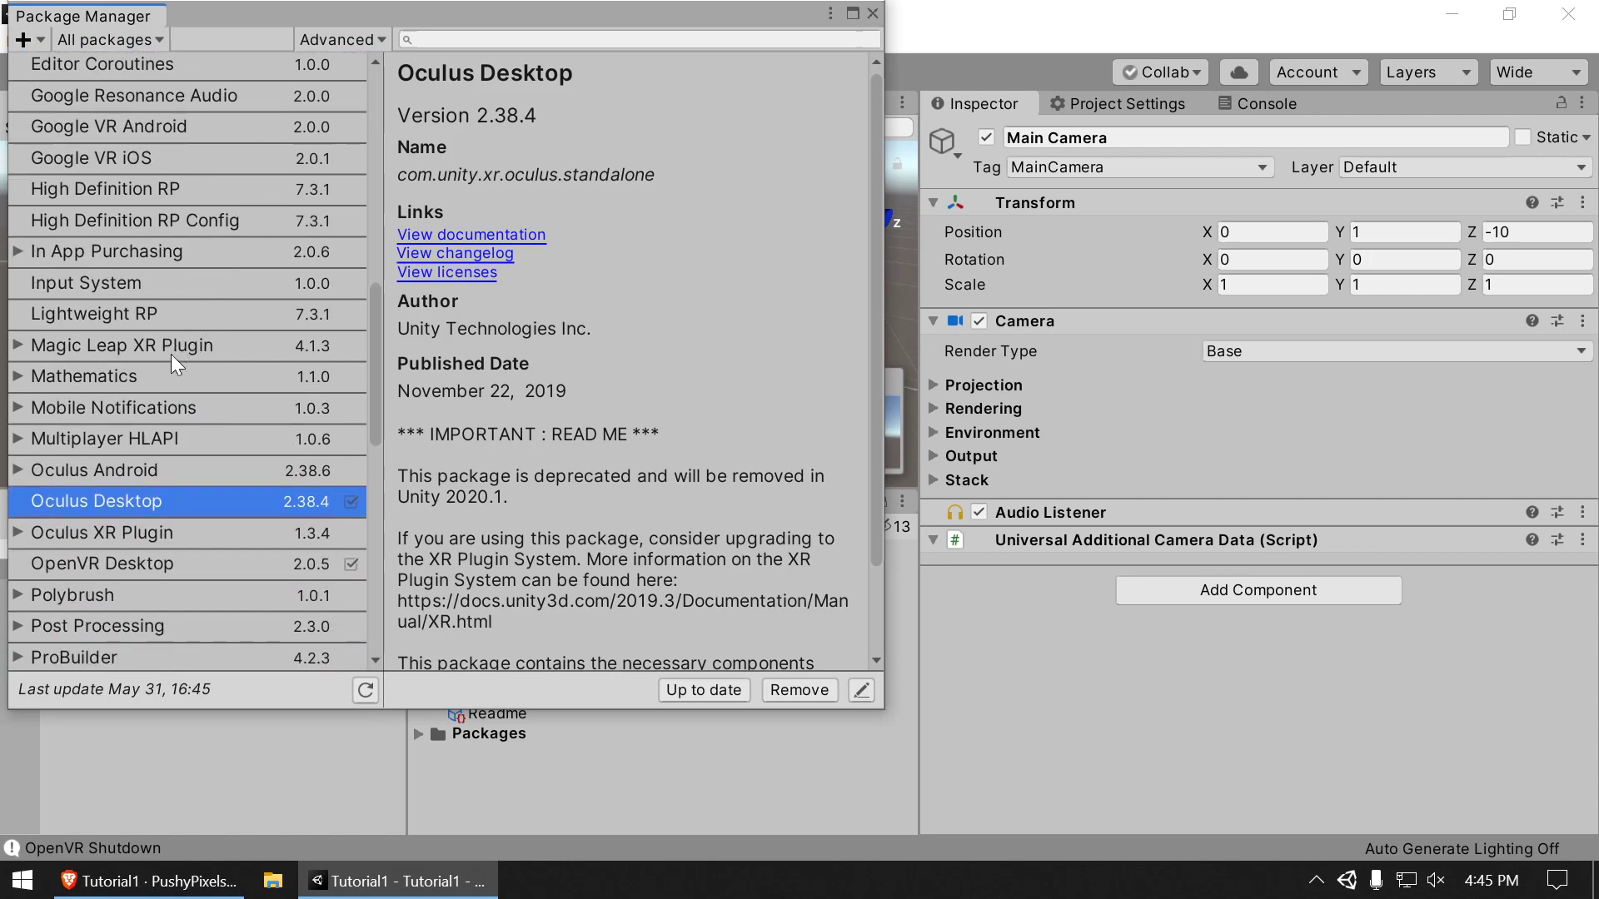
pyautogui.scroll(-3, 173, 364)
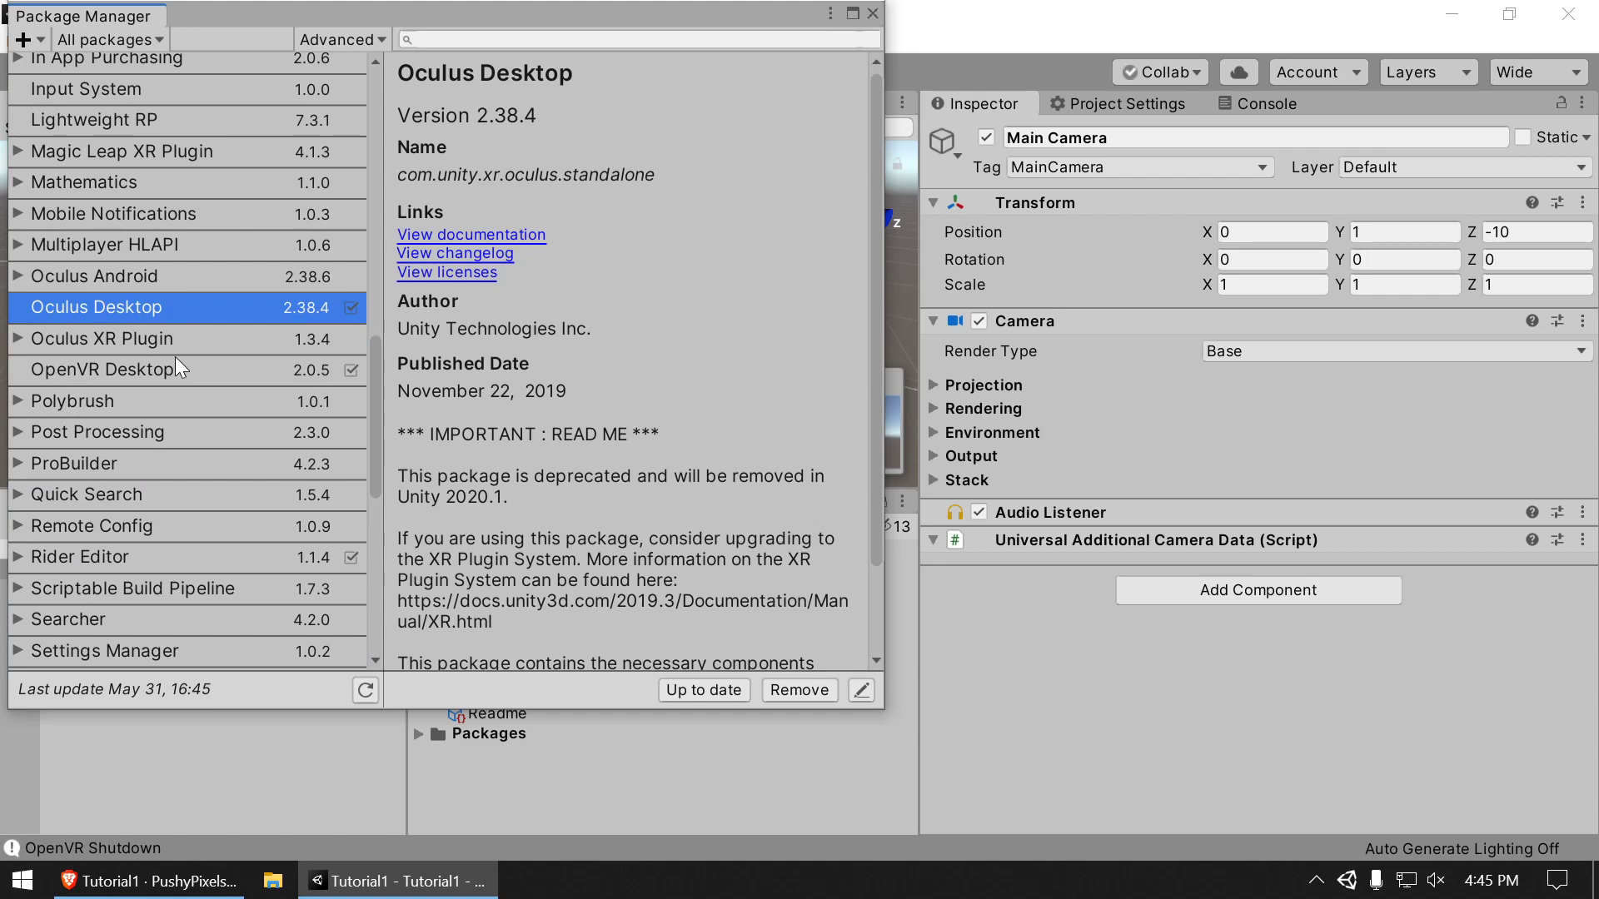
pyautogui.scroll(3, 176, 359)
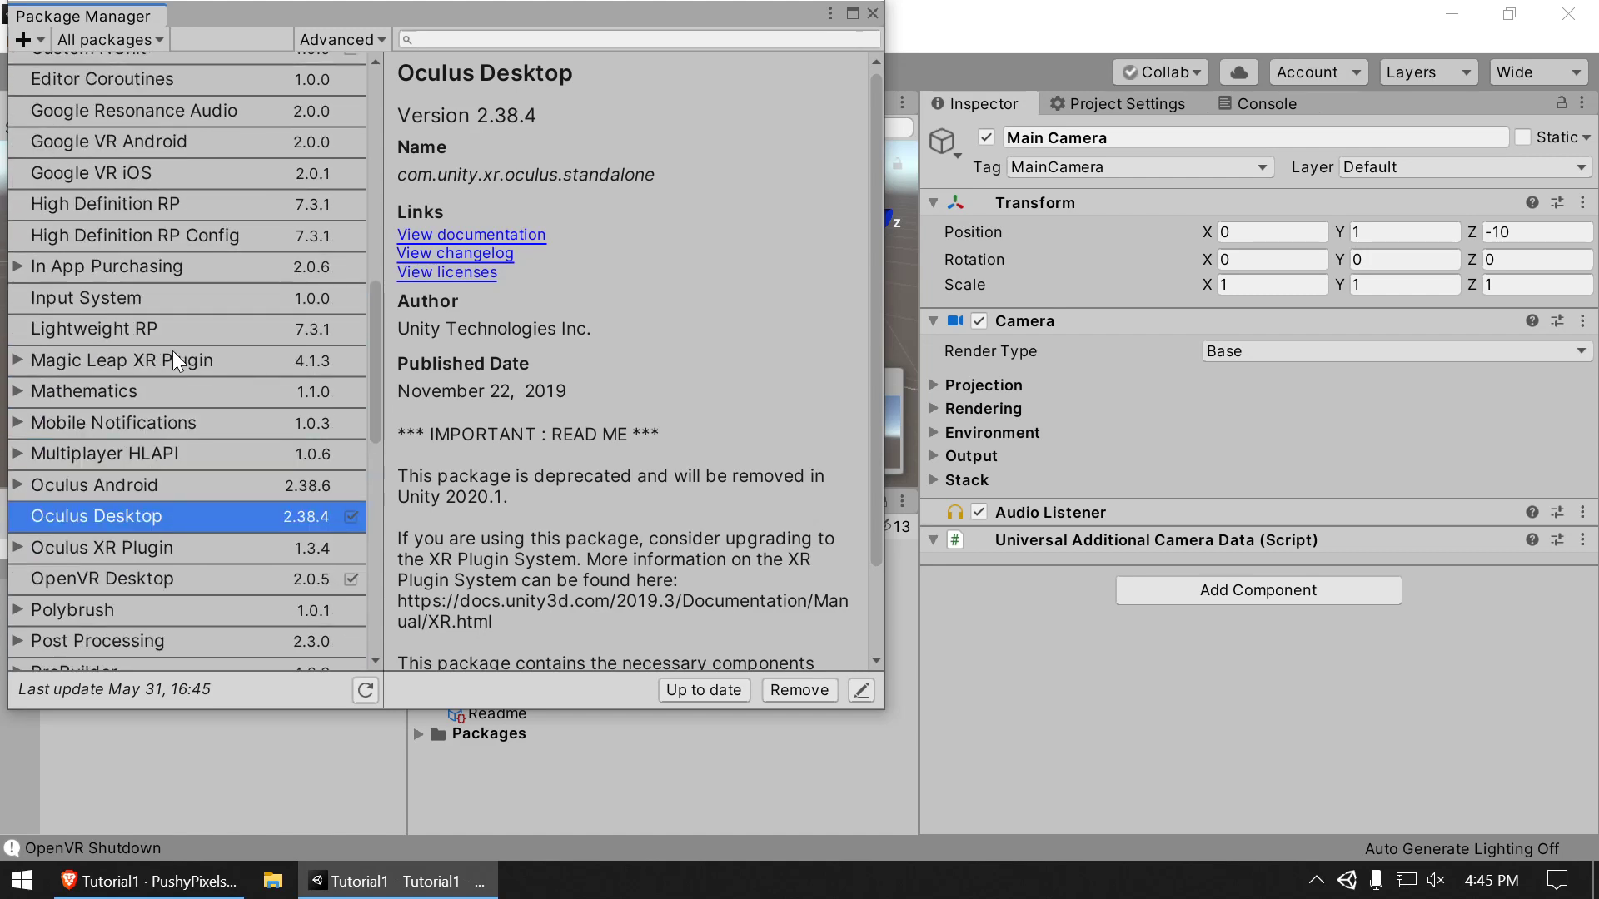
pyautogui.click(166, 297)
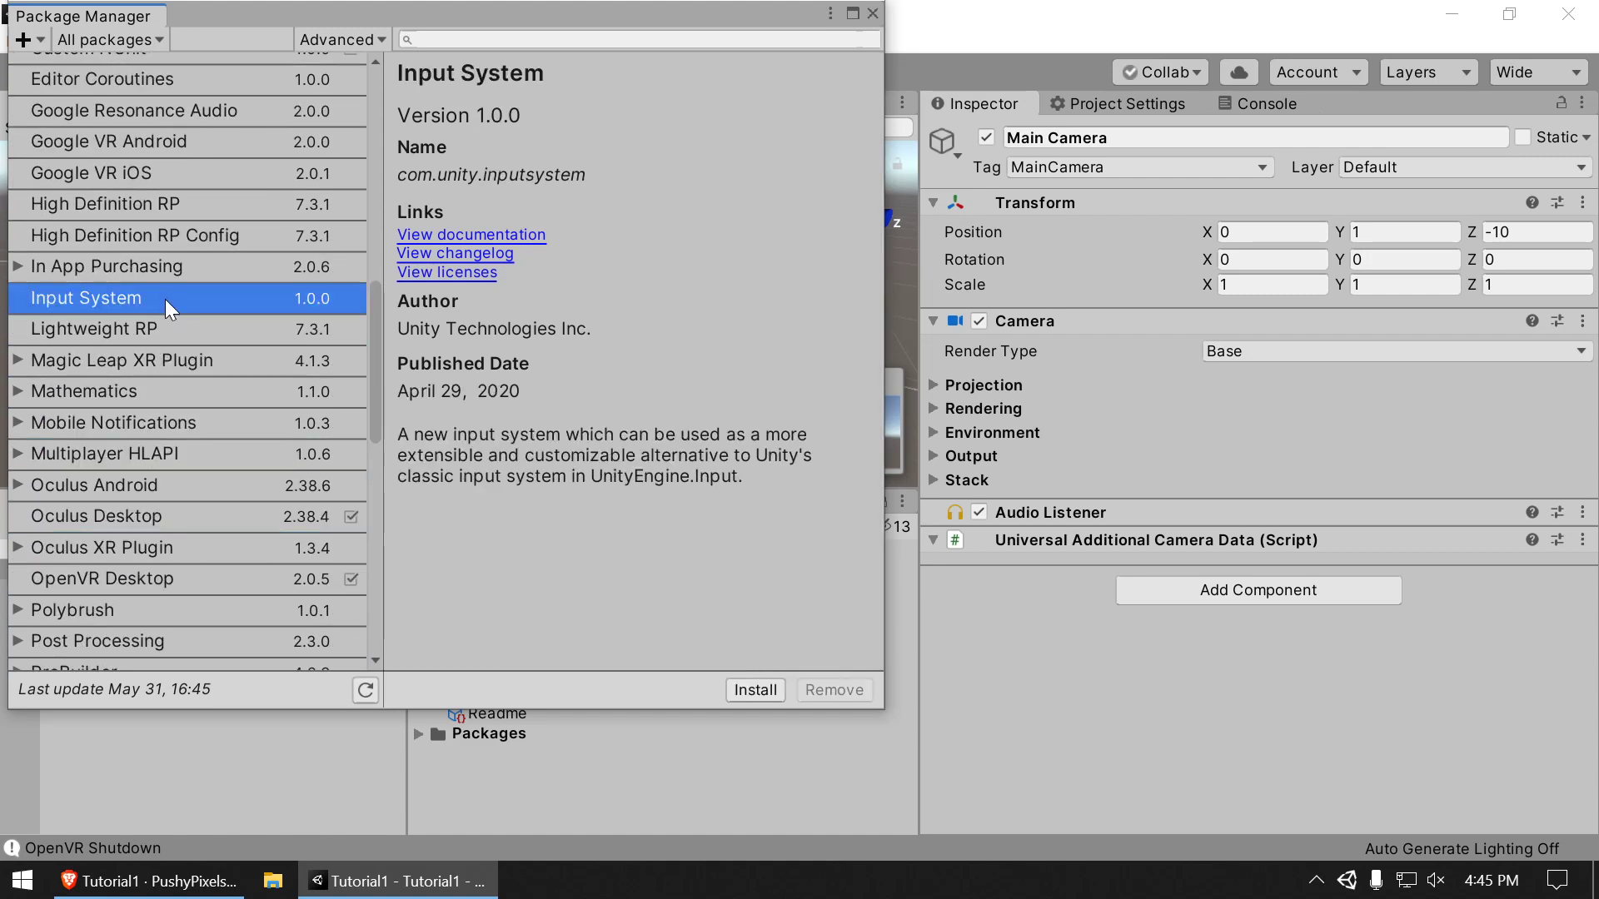
pyautogui.click(757, 690)
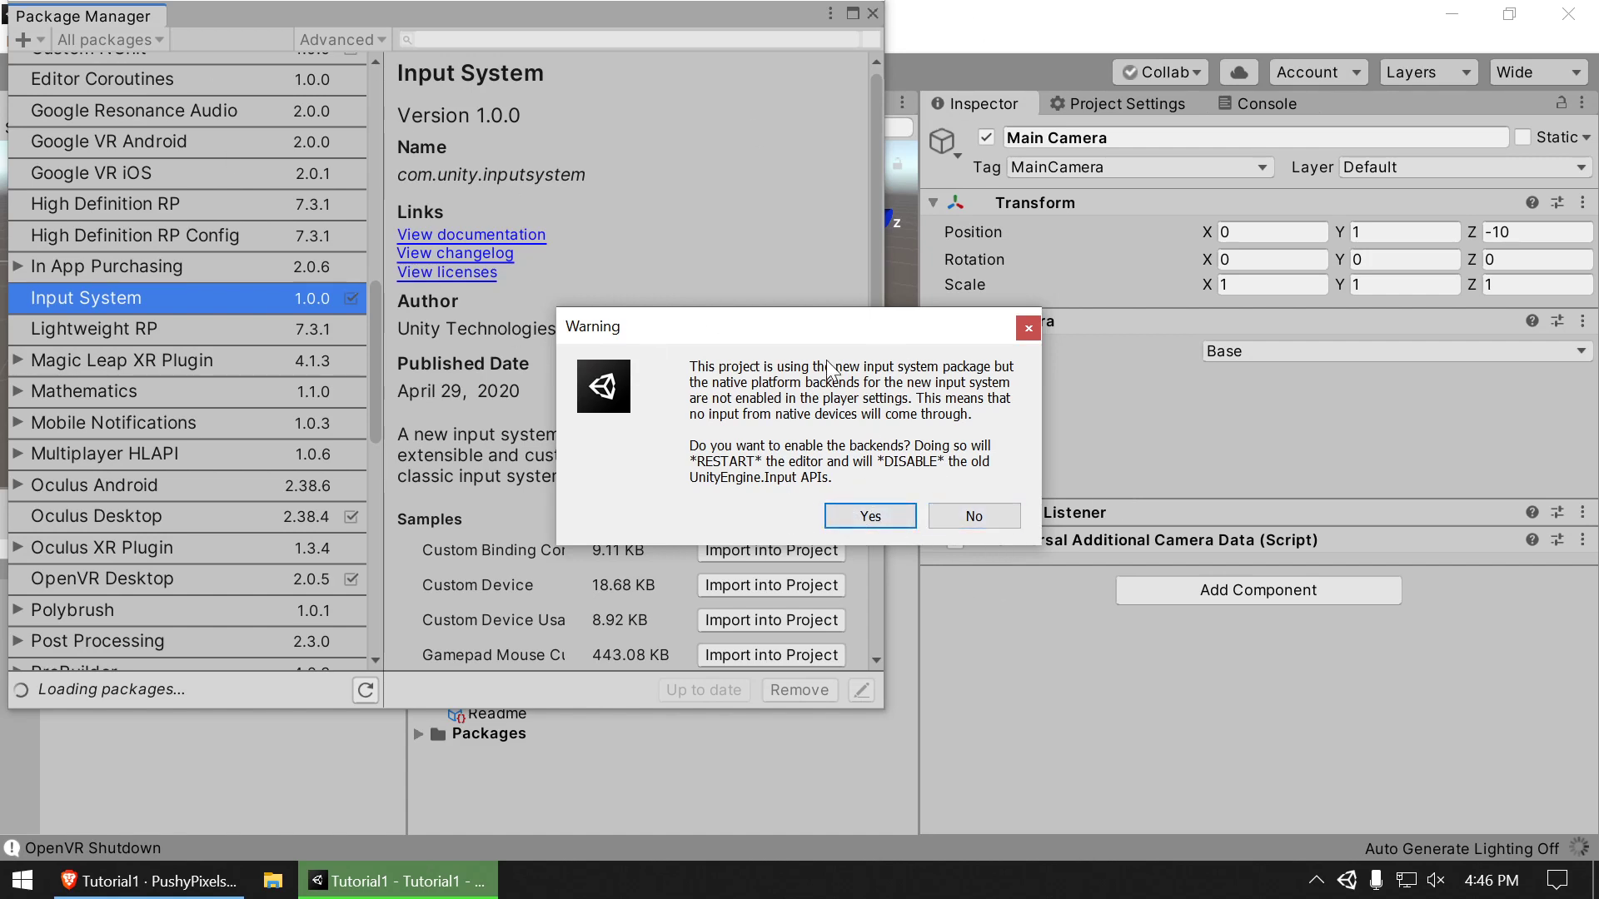
pyautogui.click(853, 516)
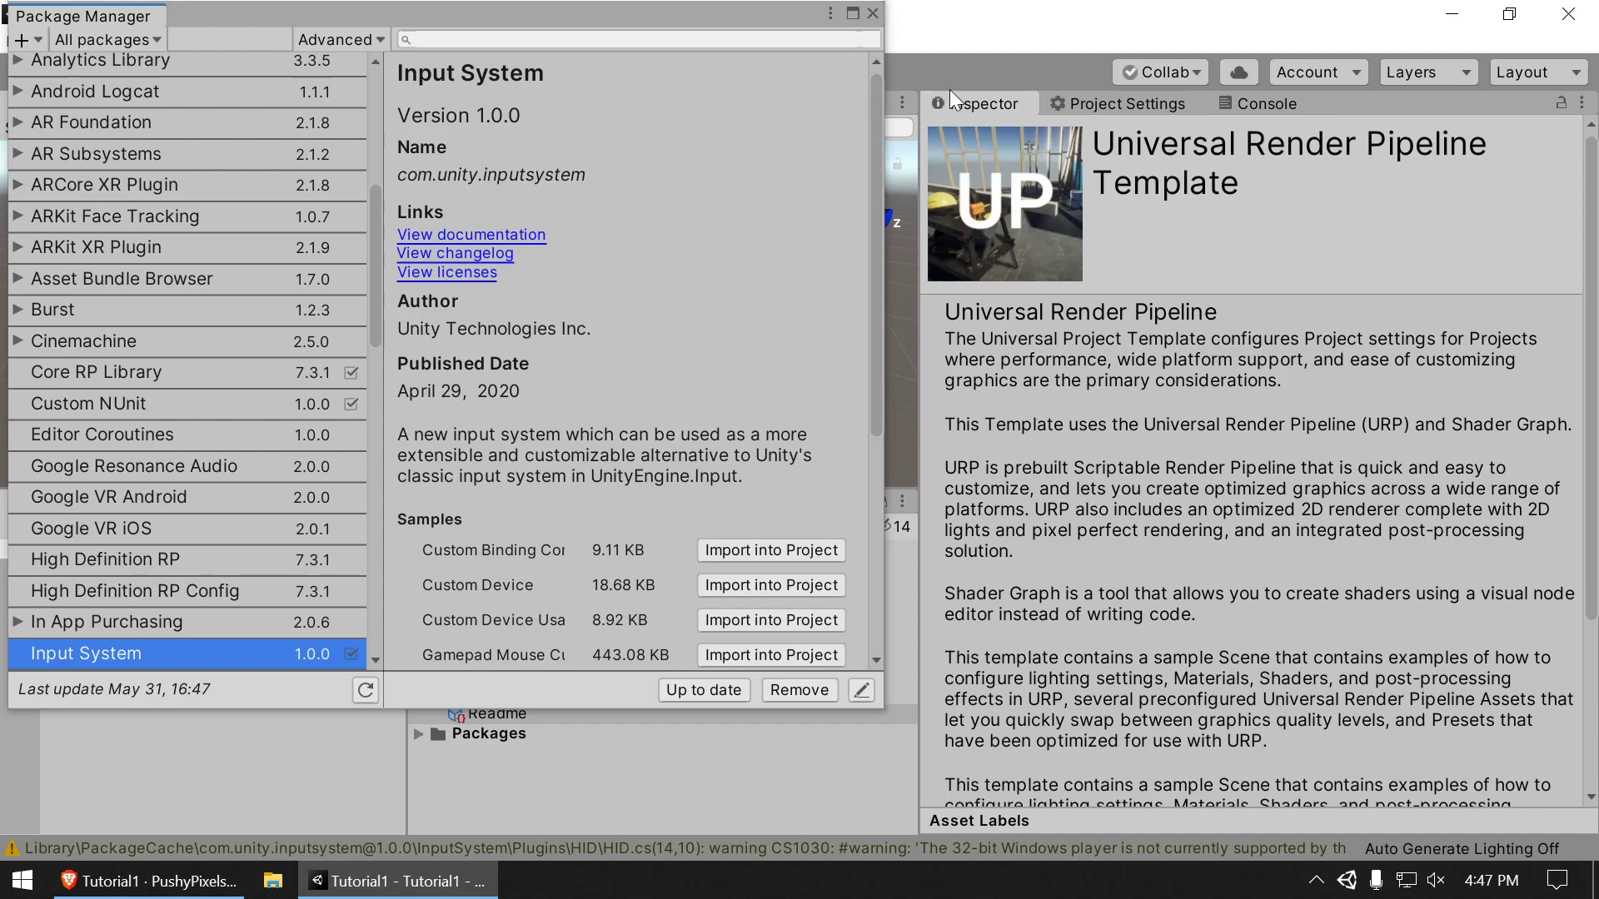
pyautogui.click(873, 14)
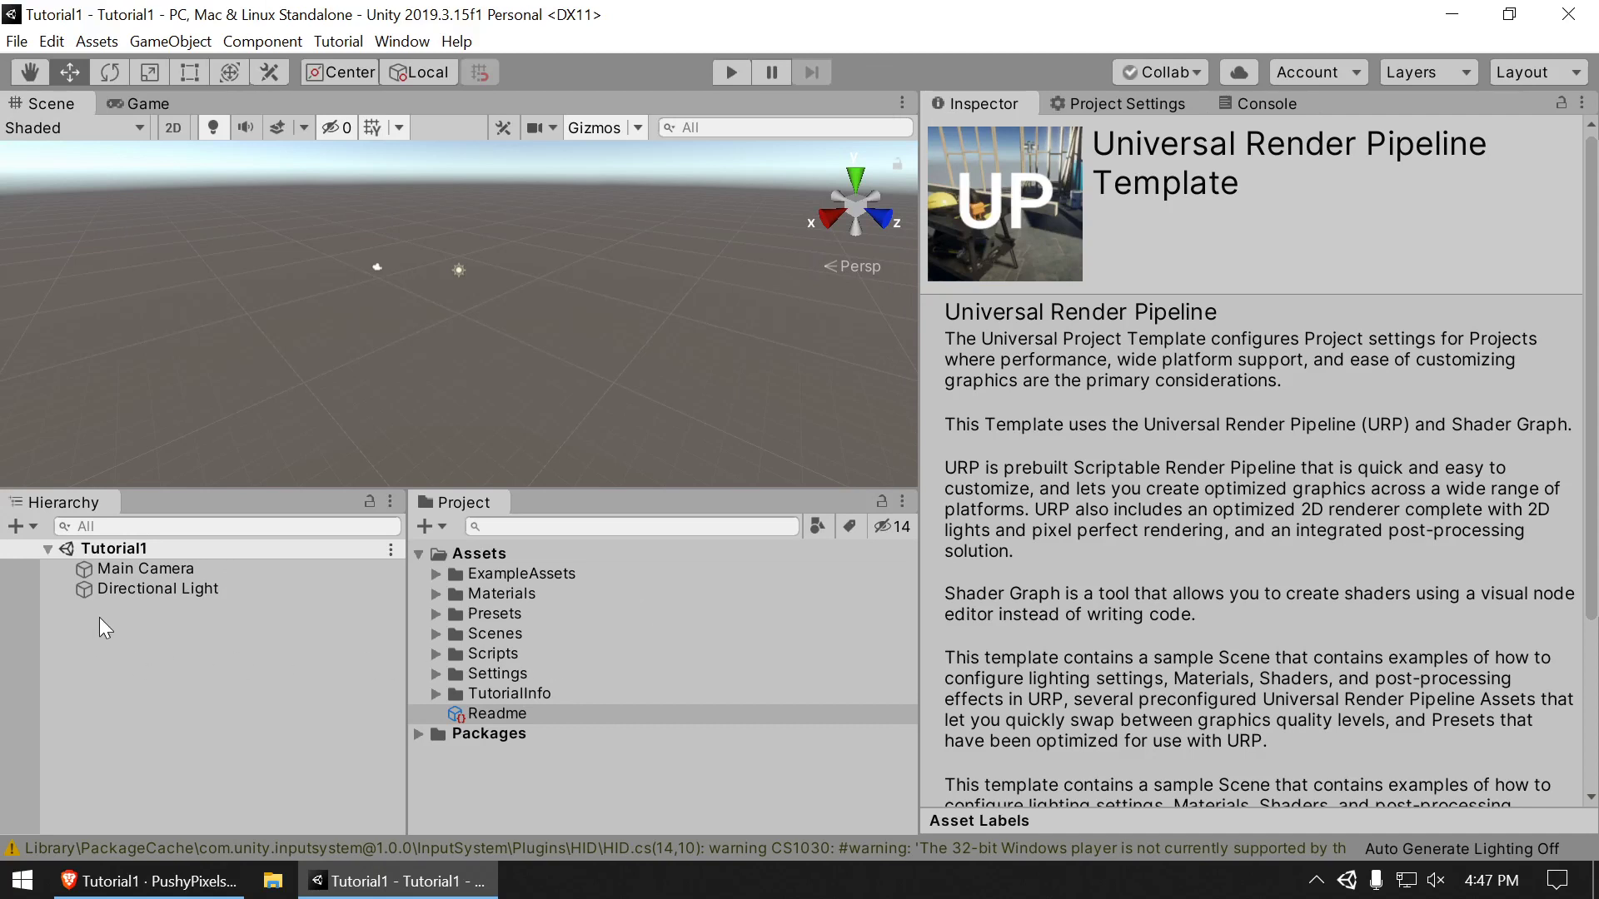
# Step: Add the Tracked Pose Driver (New Input System) component to the Main Camera
pyautogui.click(132, 572)
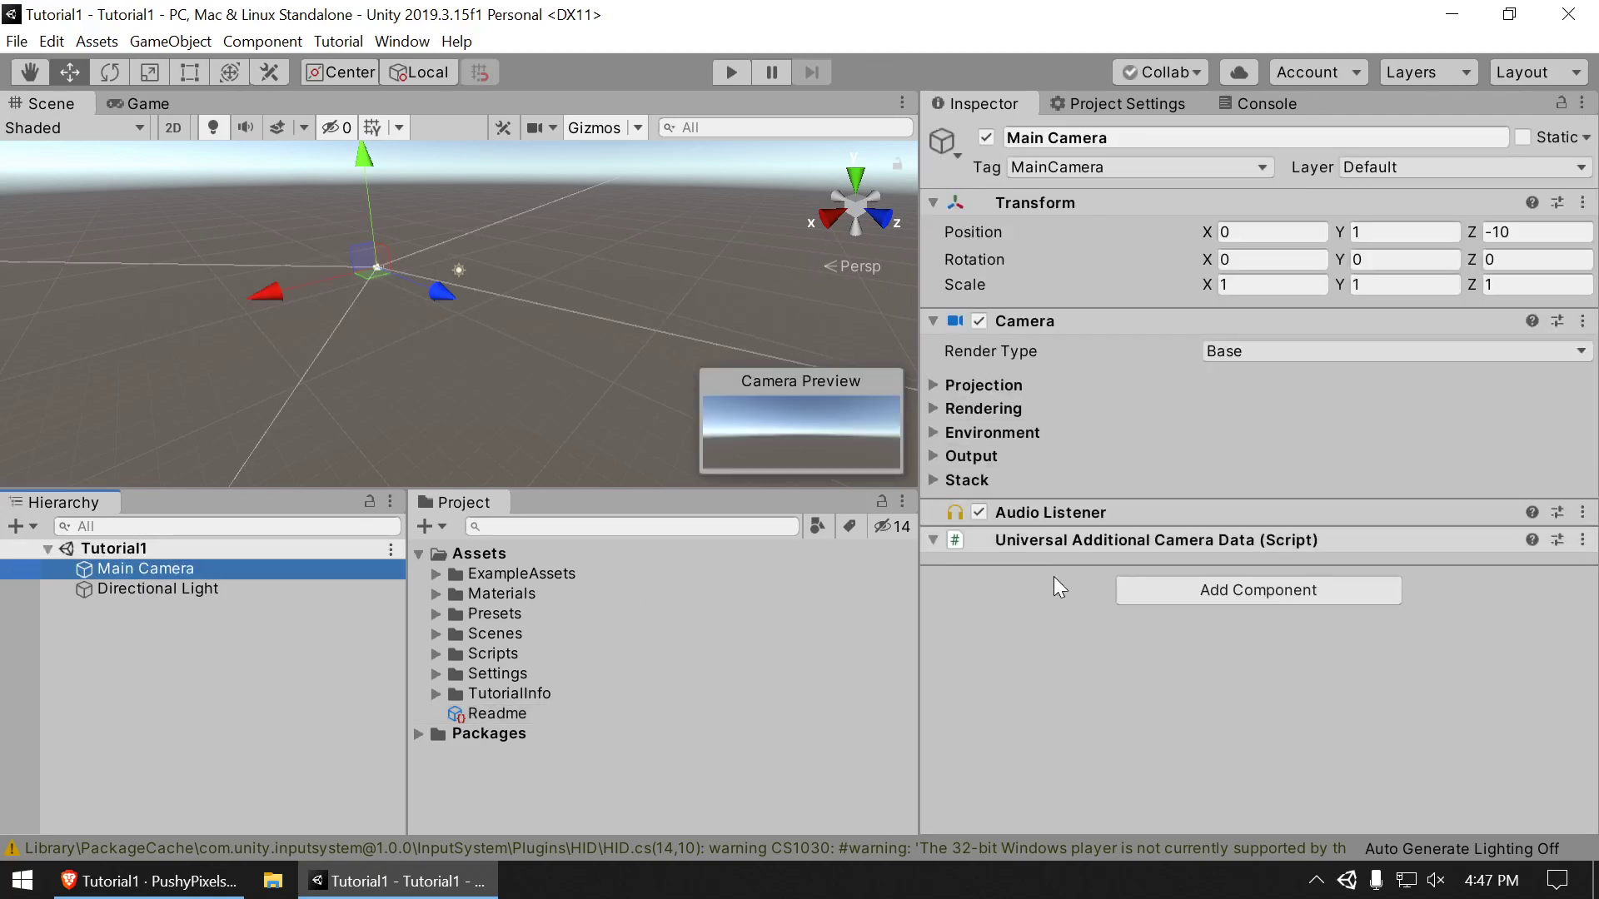
pyautogui.click(1256, 591)
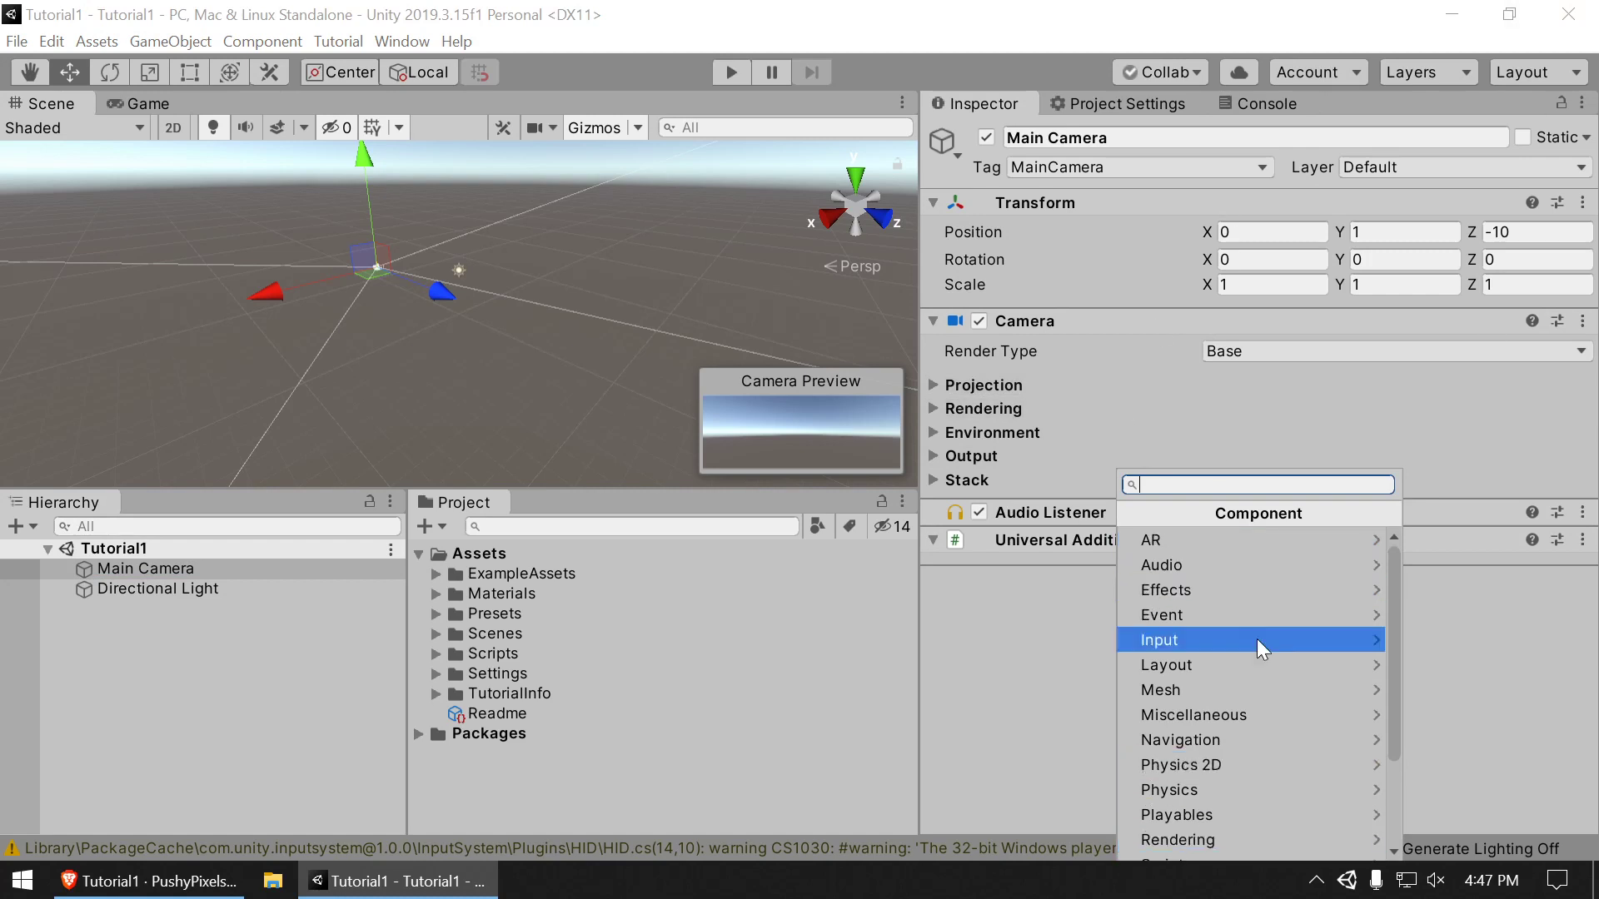
pyautogui.write('Trac')
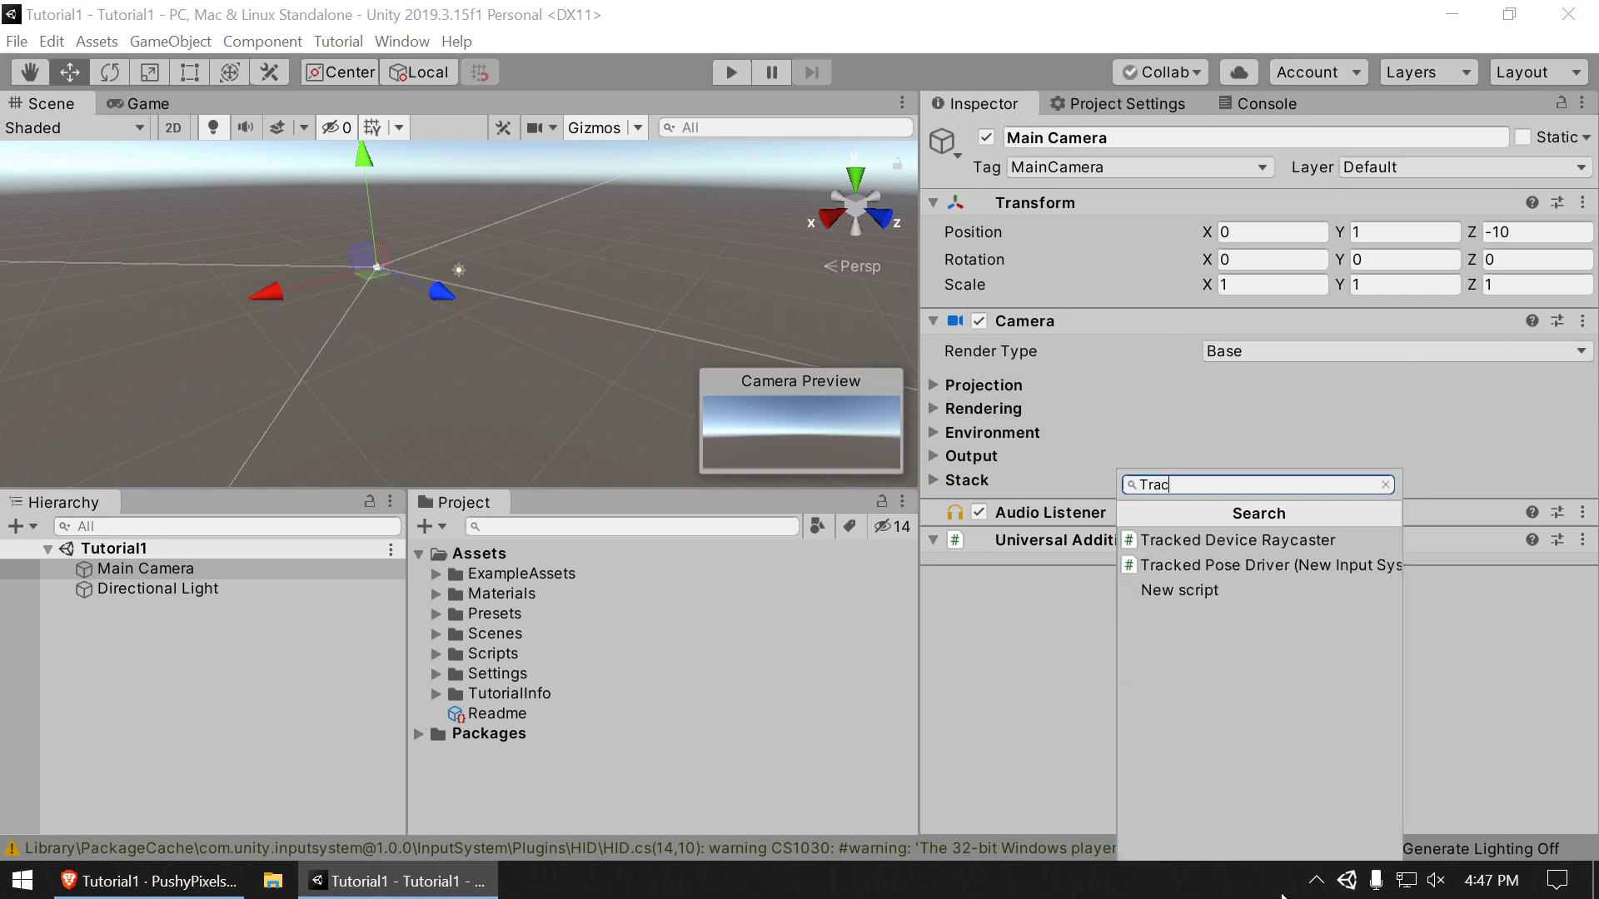
pyautogui.press('Down')
pyautogui.press('Down')
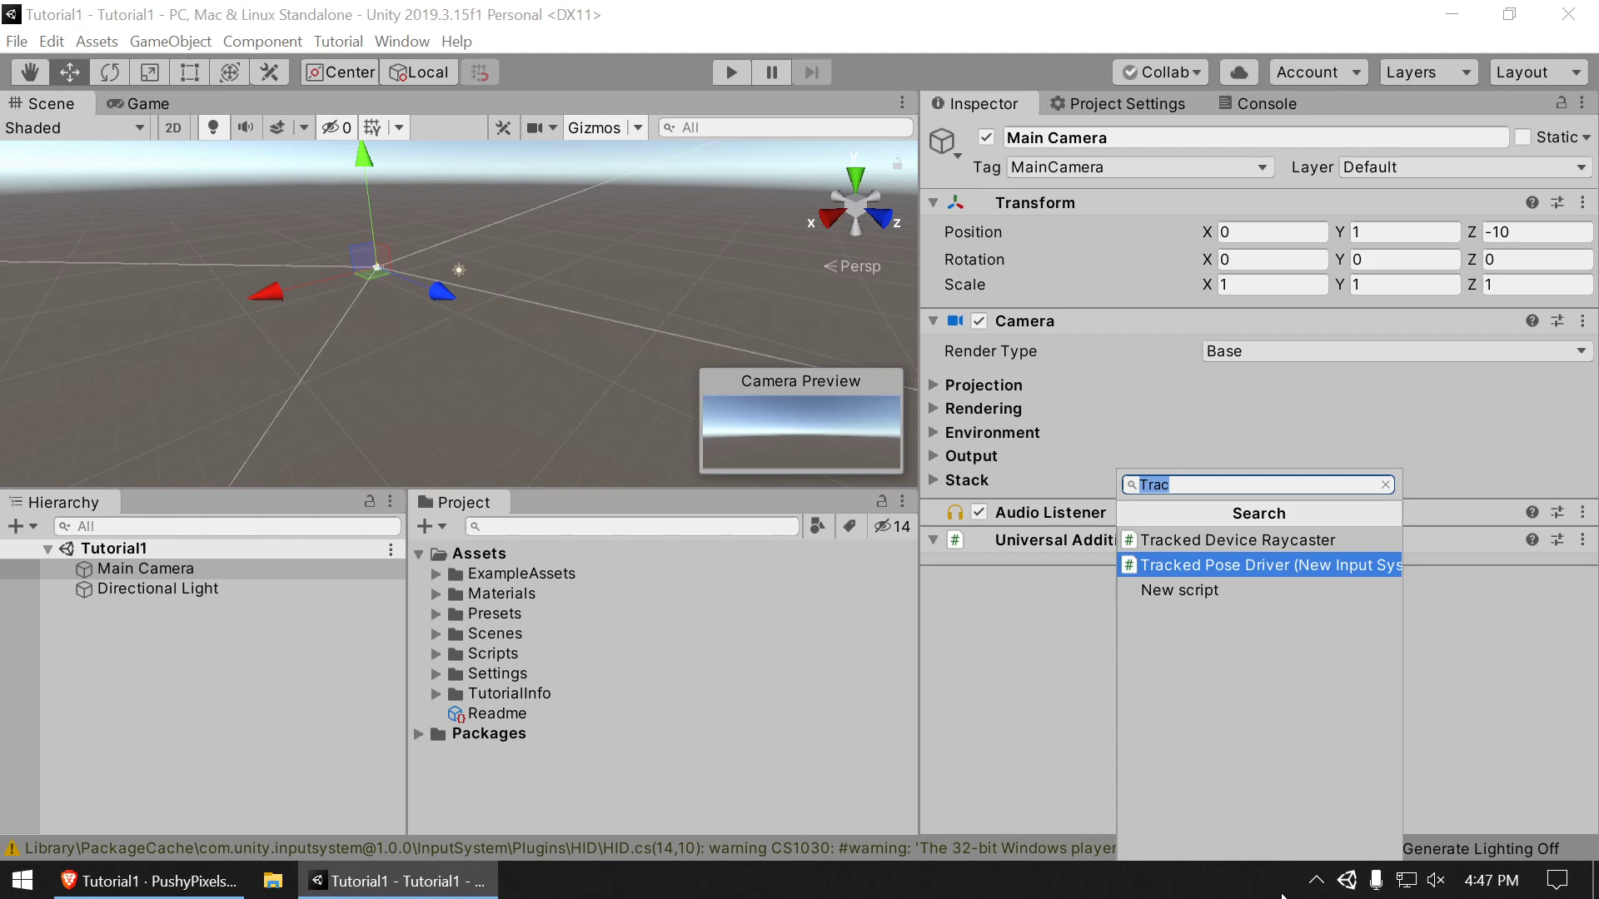
pyautogui.press('Return')
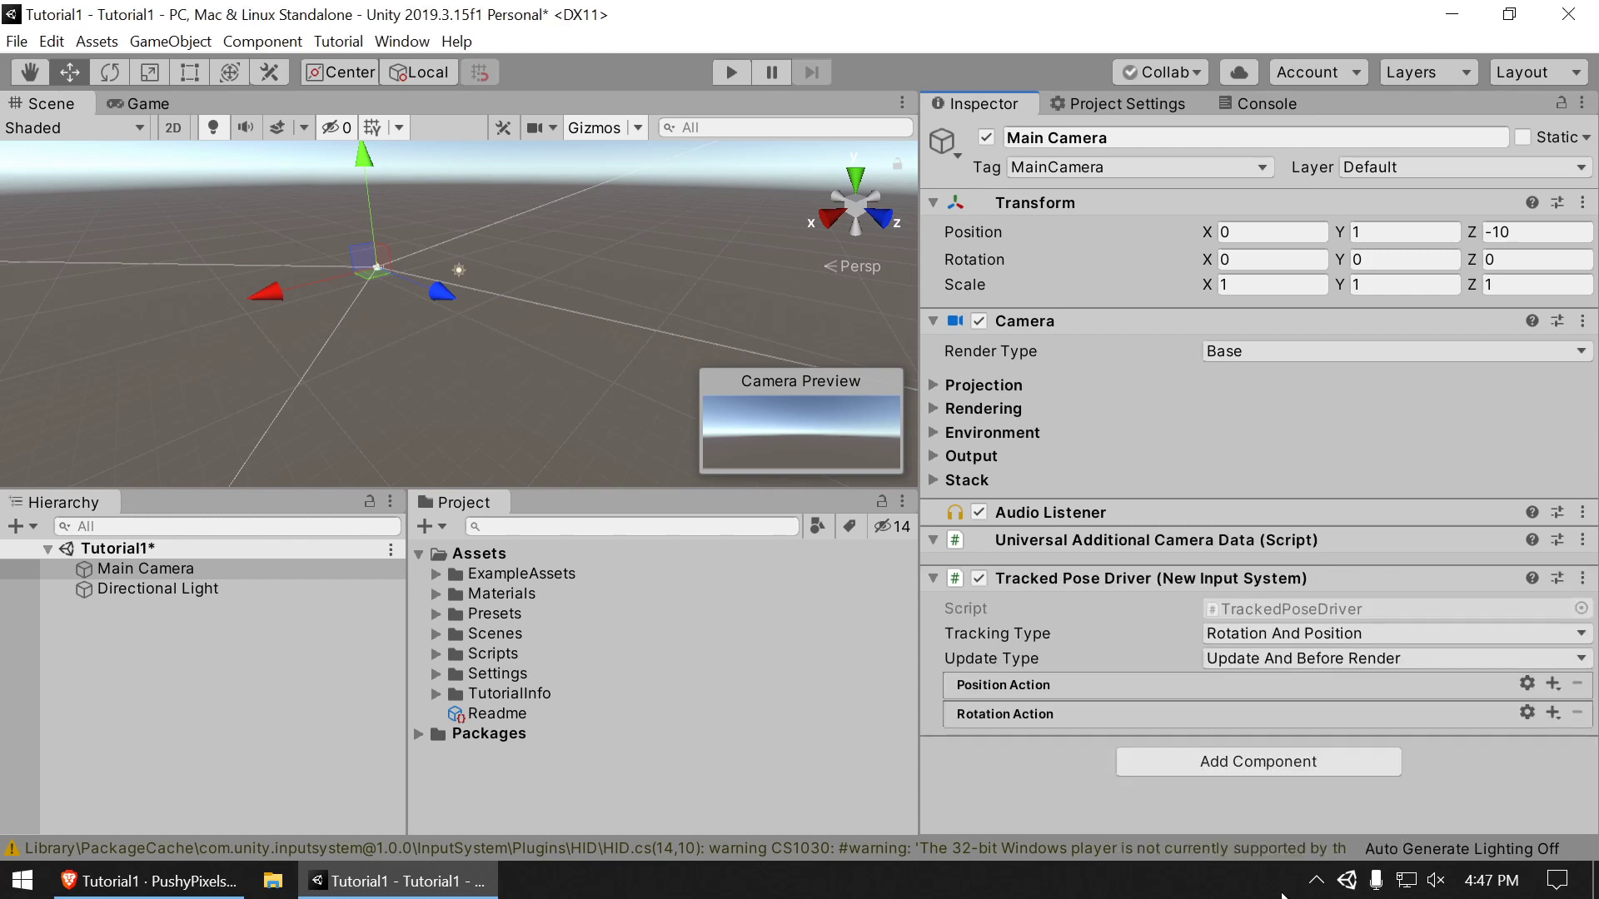
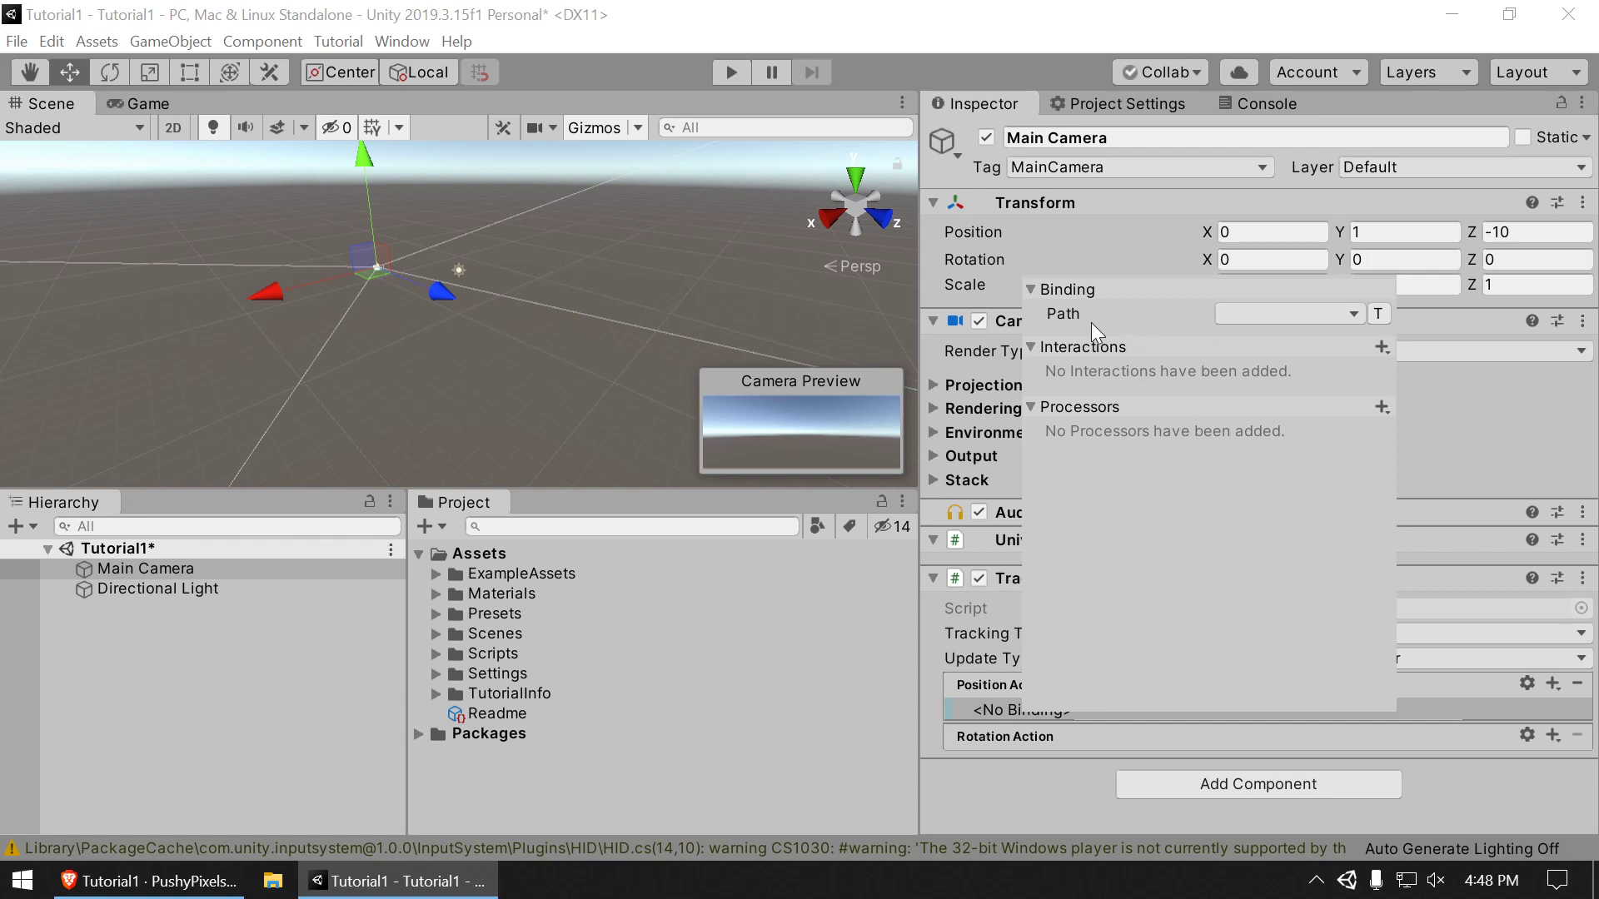
# Step: Bind the Position Action of the Main Camera's Tracked Pose Driver to centerEyePosition of the XR HMD
pyautogui.click(1253, 315)
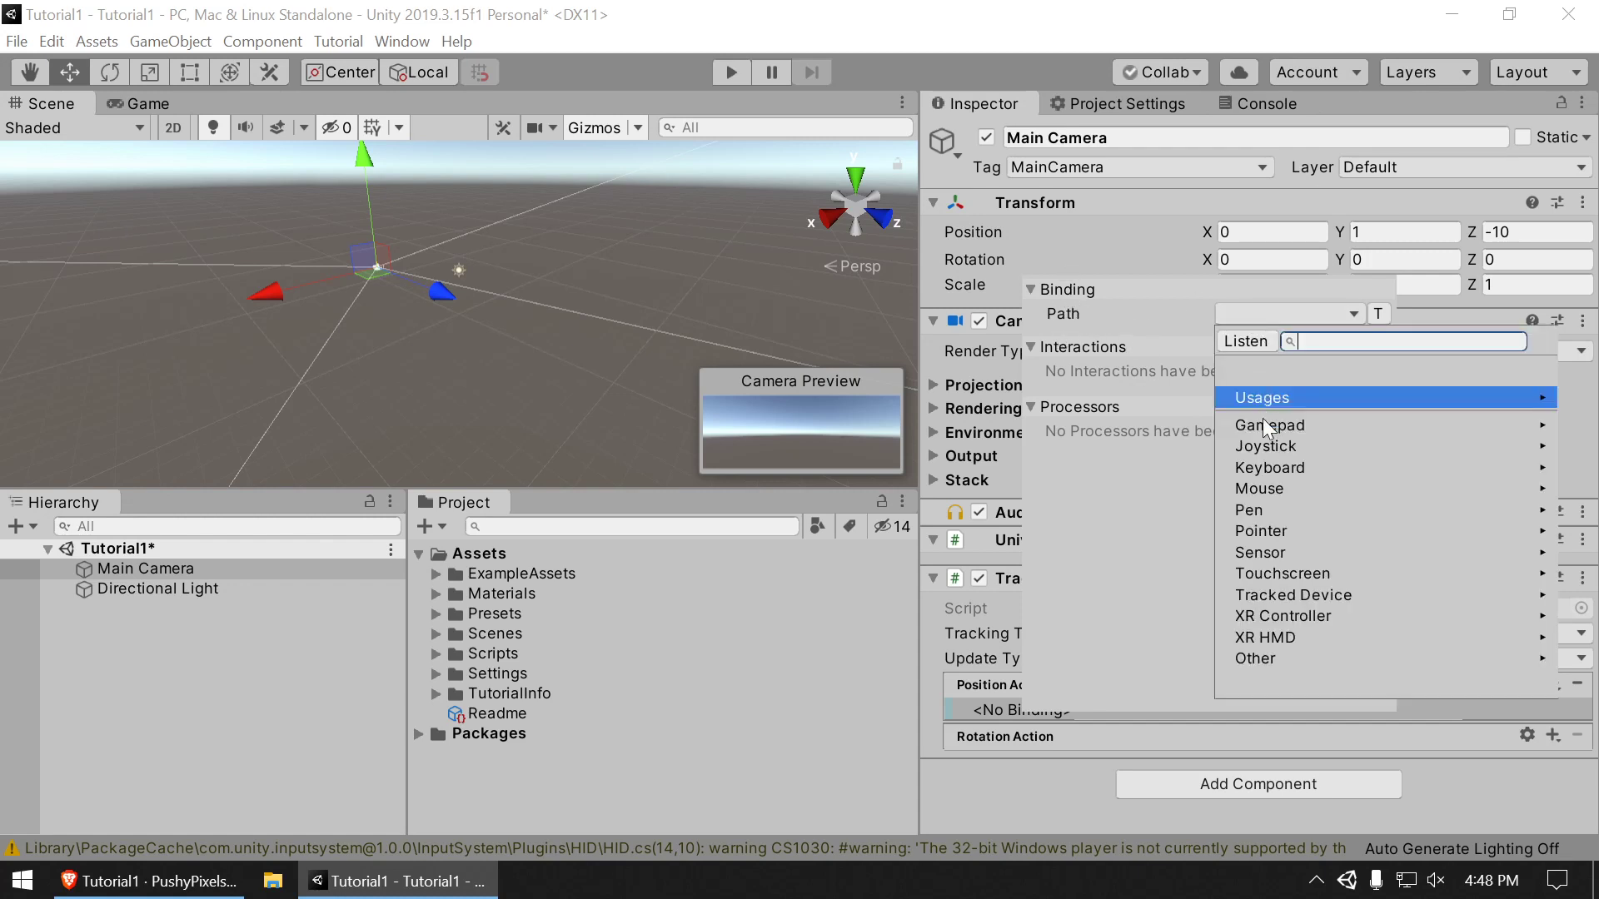
pyautogui.click(1257, 632)
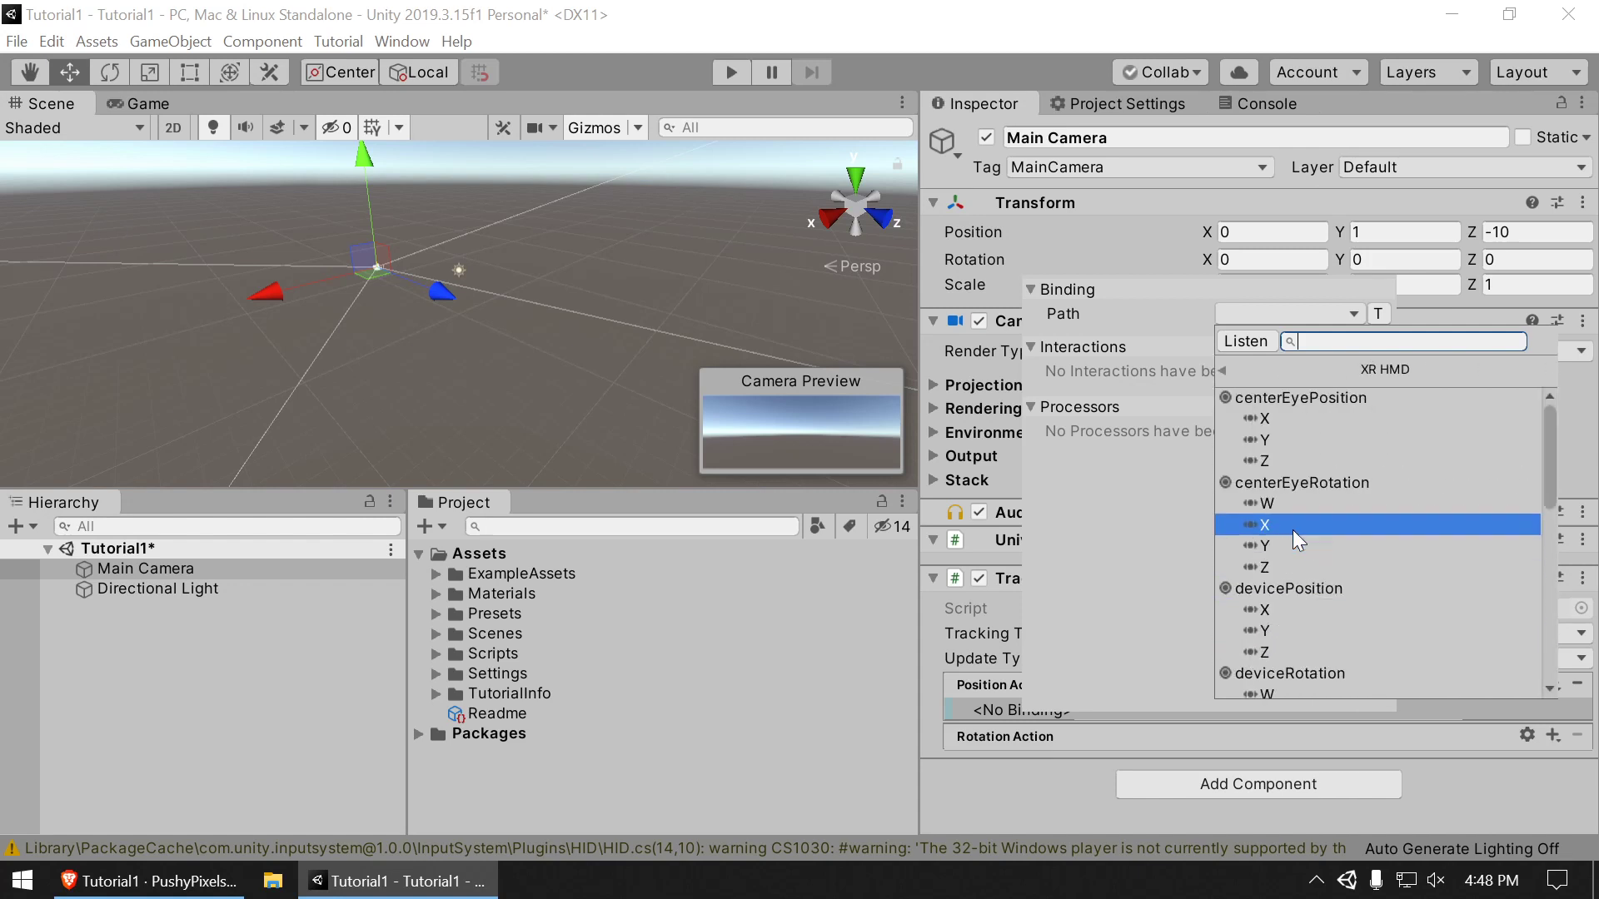
pyautogui.click(1331, 398)
pyautogui.click(1055, 787)
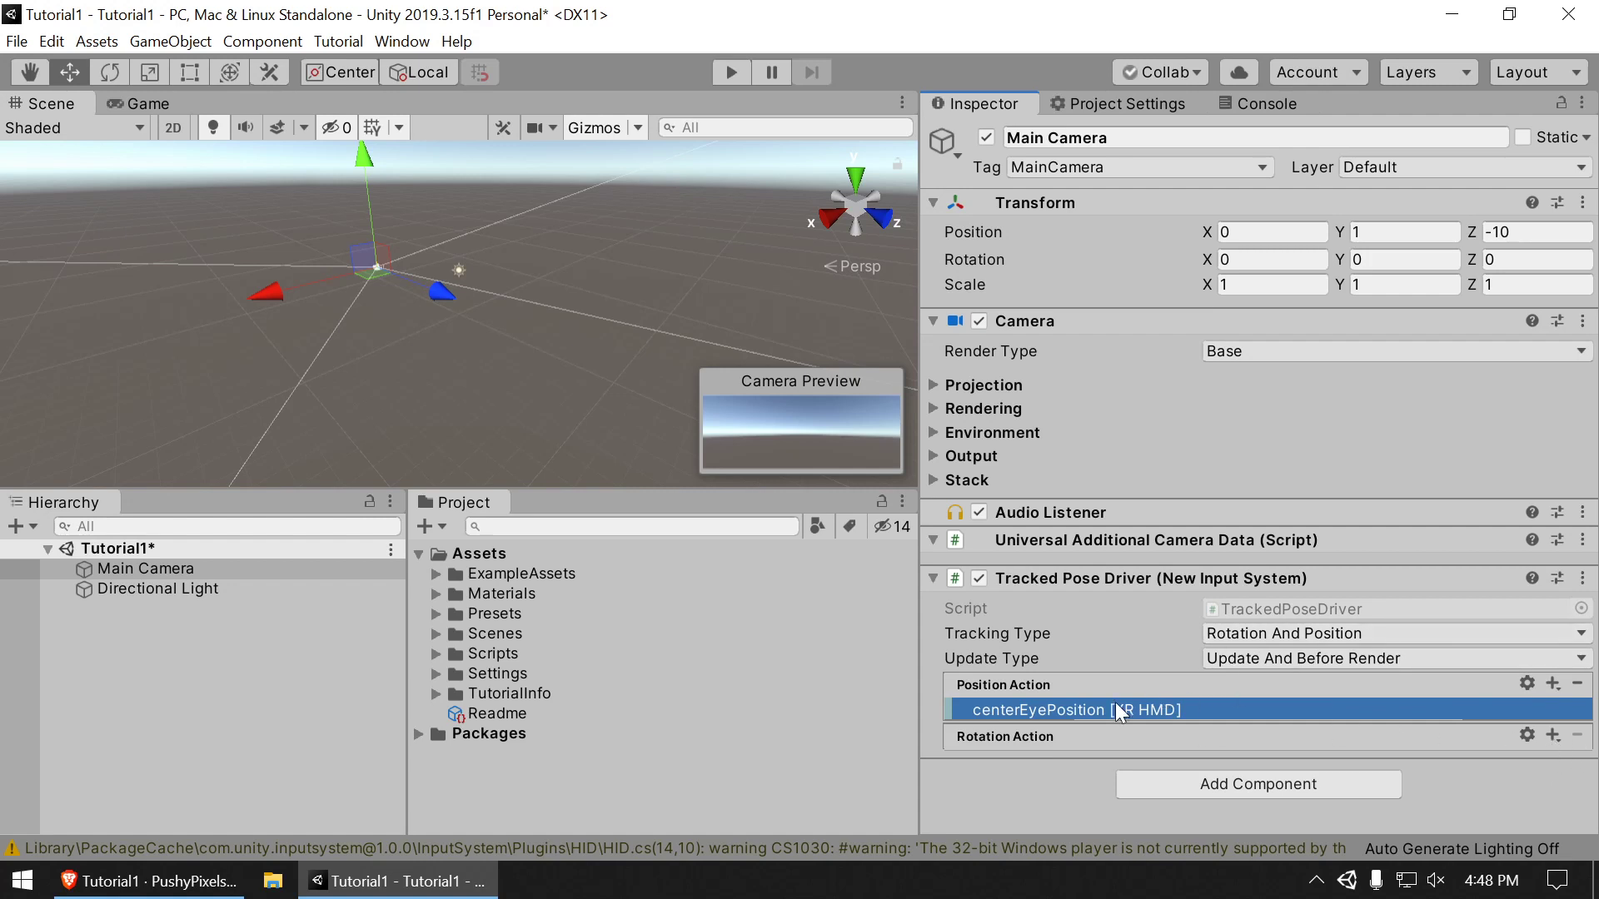
# Step: Add a binding to the Main Camera's Rotation Action and set its path to centerEyeRotation of the XR HMD
pyautogui.click(1552, 735)
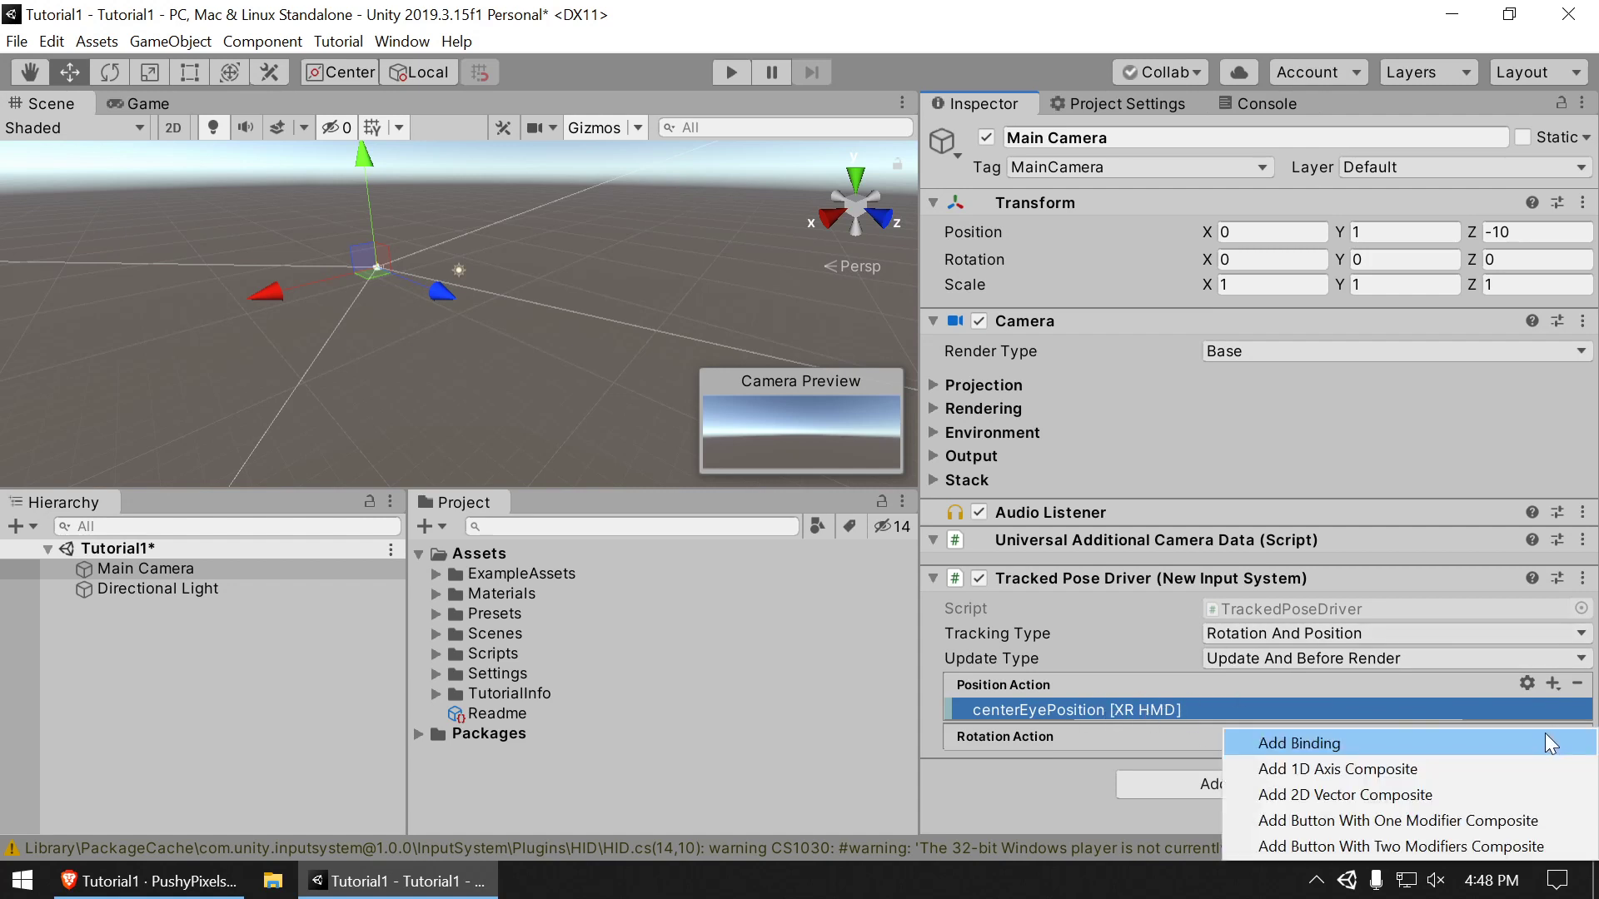
pyautogui.click(1341, 741)
pyautogui.doubleClick(1063, 761)
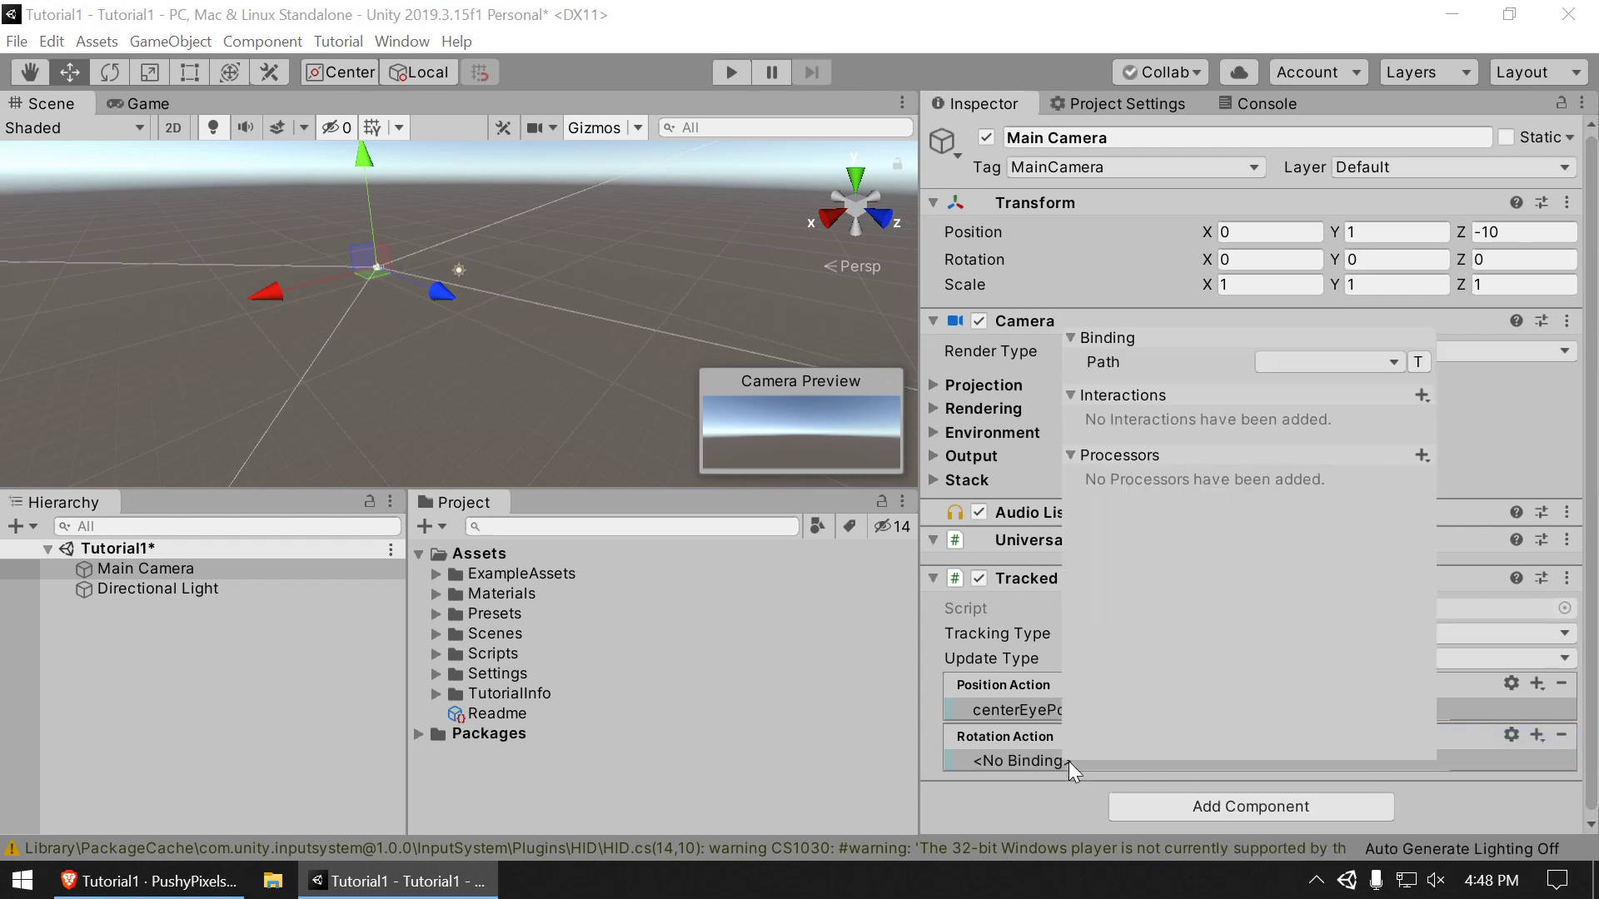
pyautogui.click(1312, 360)
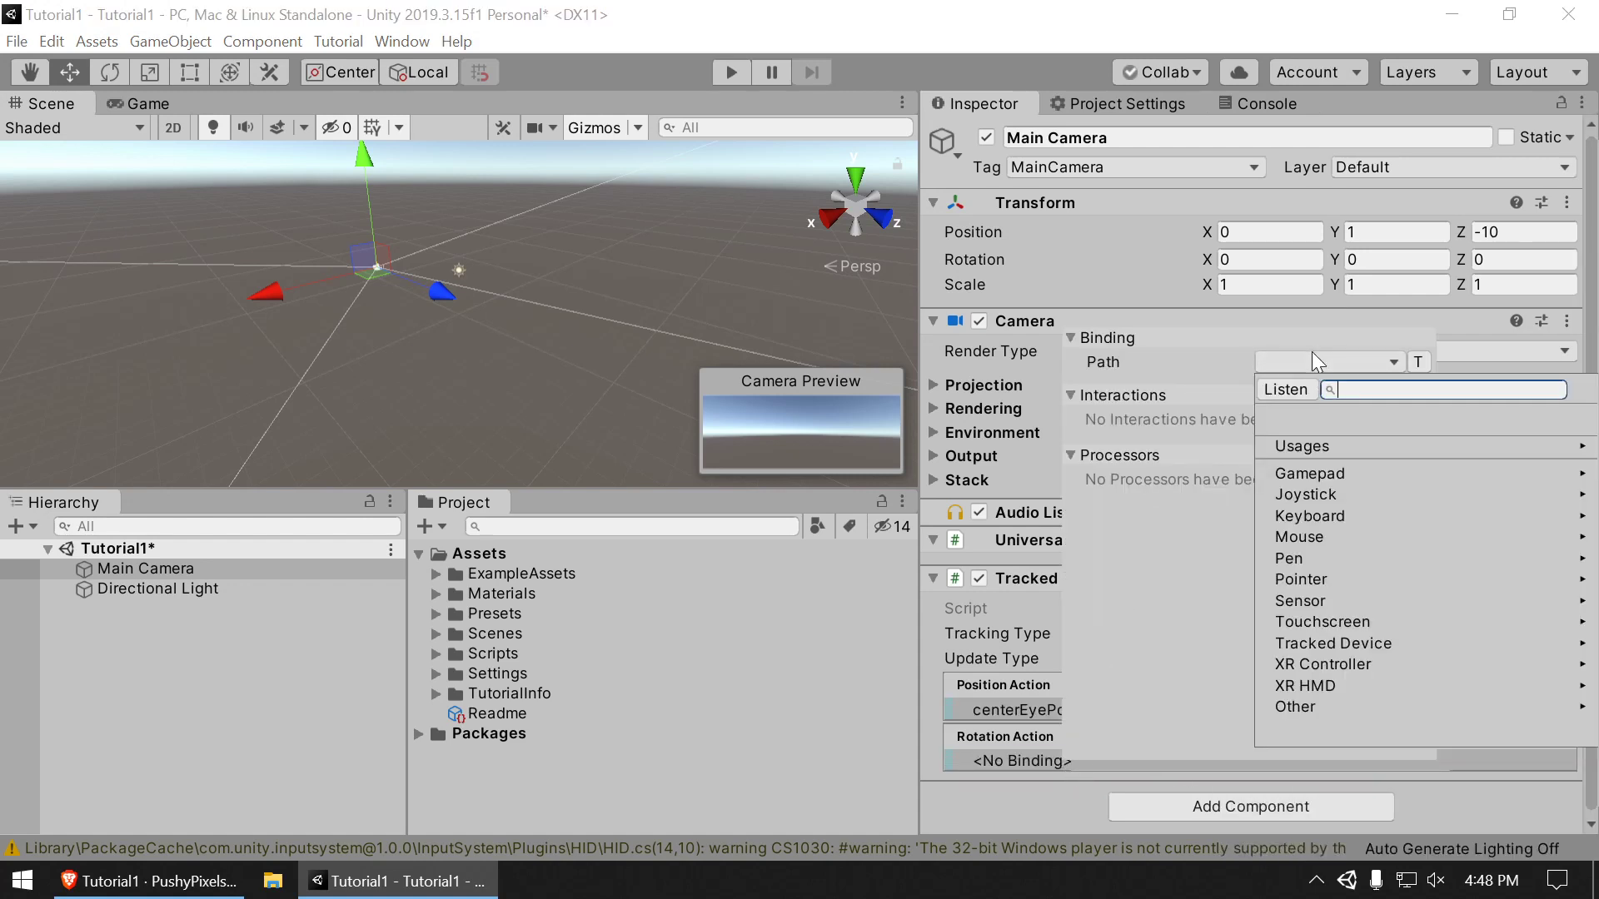
pyautogui.click(1292, 684)
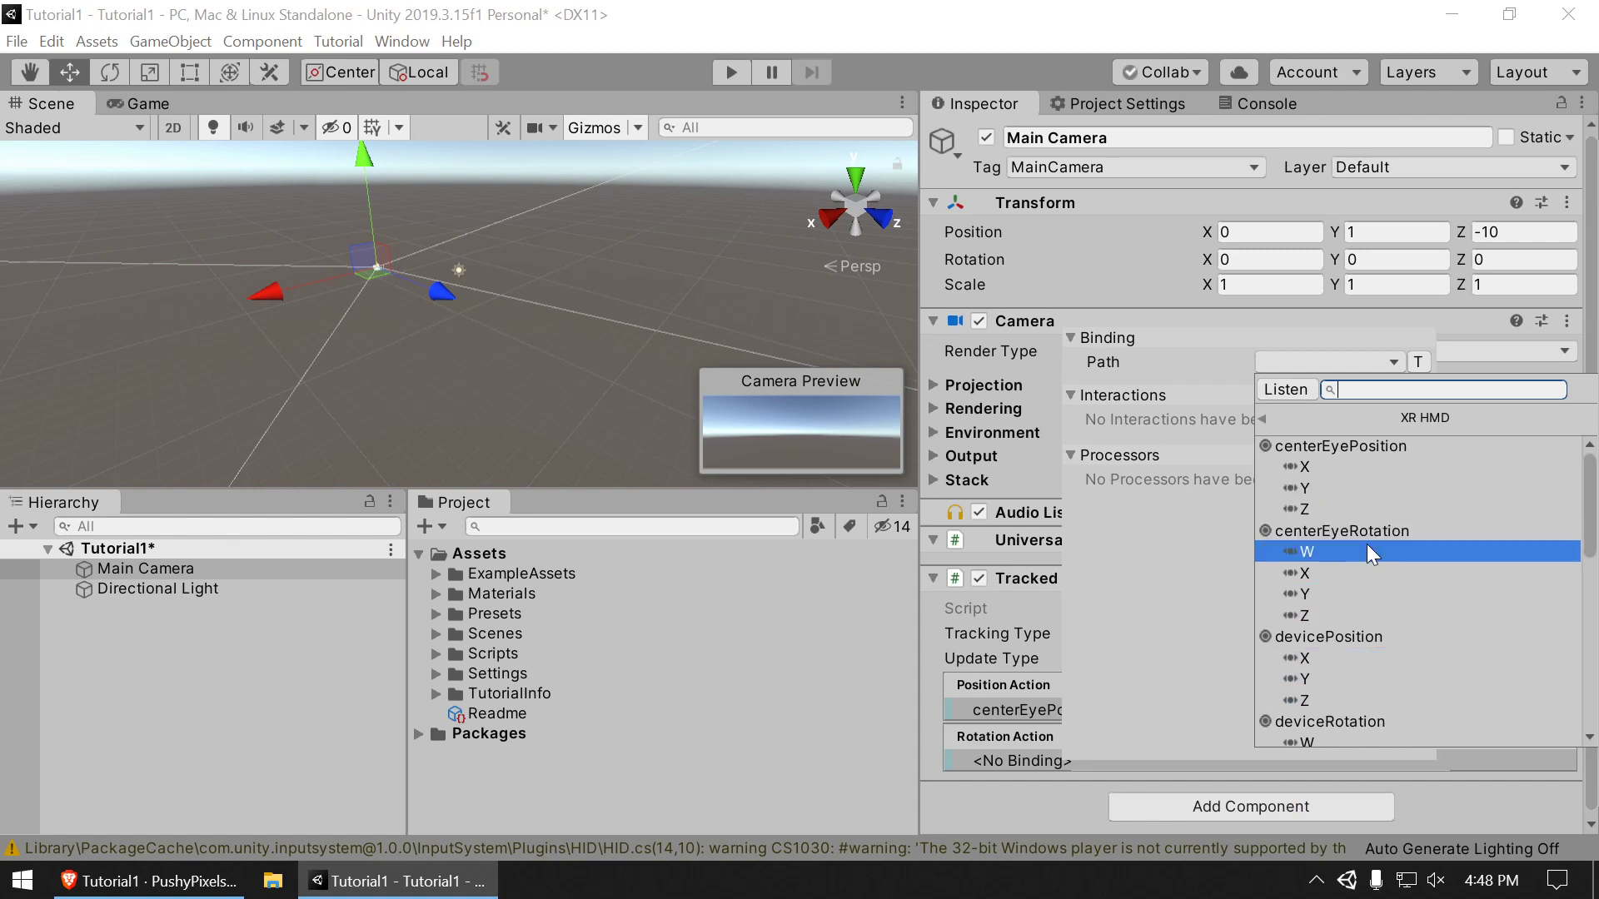
pyautogui.scroll(-3, 1373, 583)
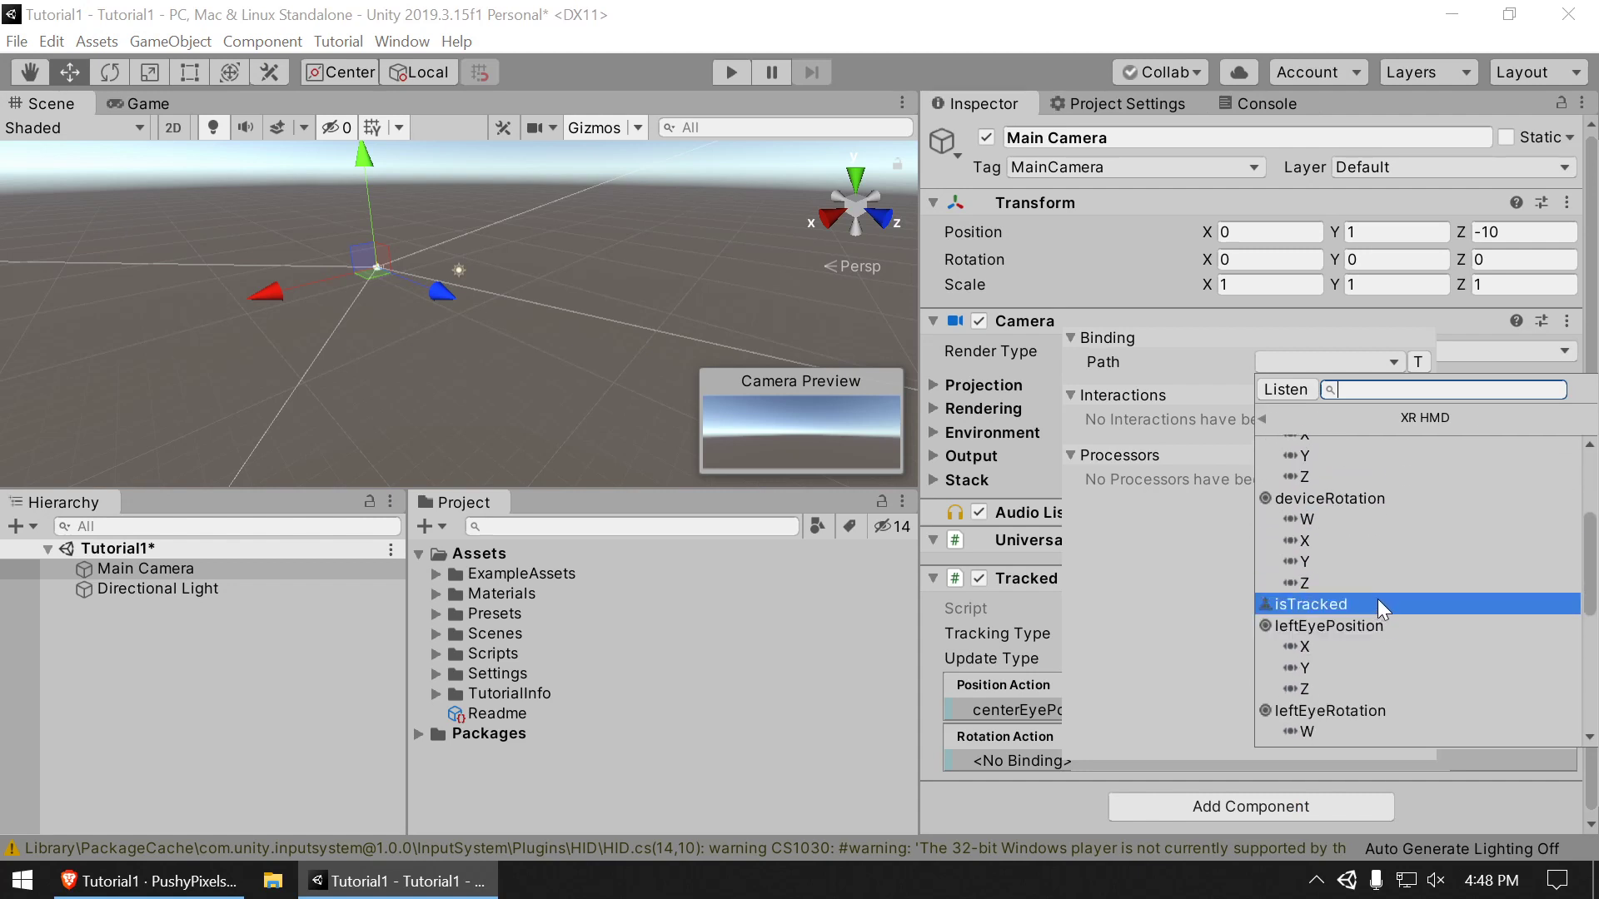
pyautogui.scroll(-5, 1376, 600)
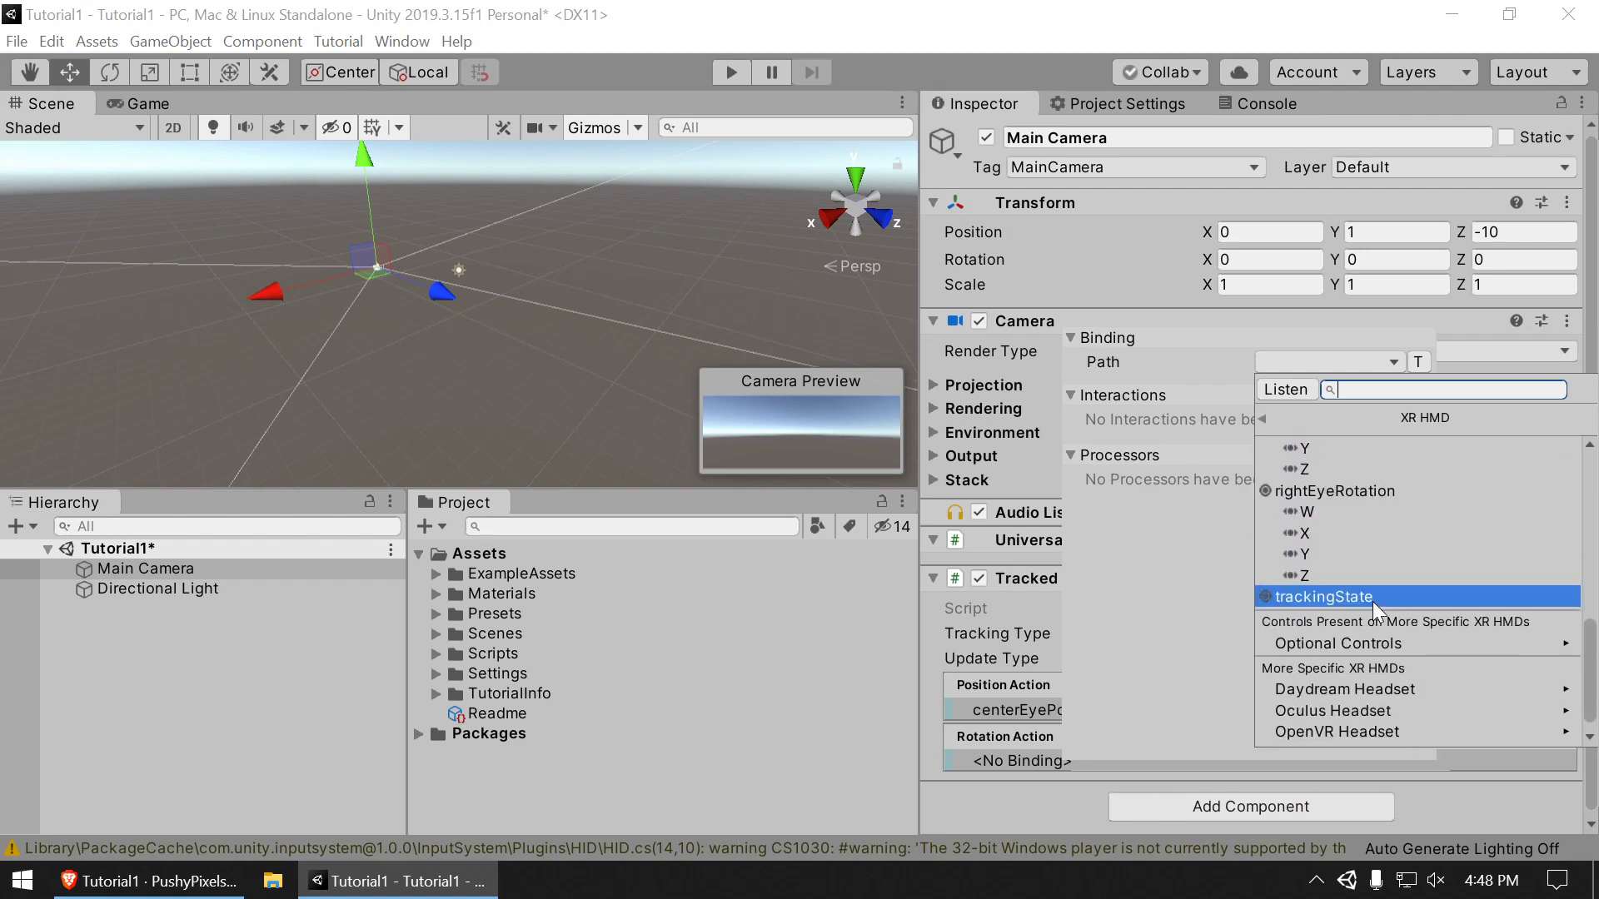
pyautogui.scroll(8, 1372, 601)
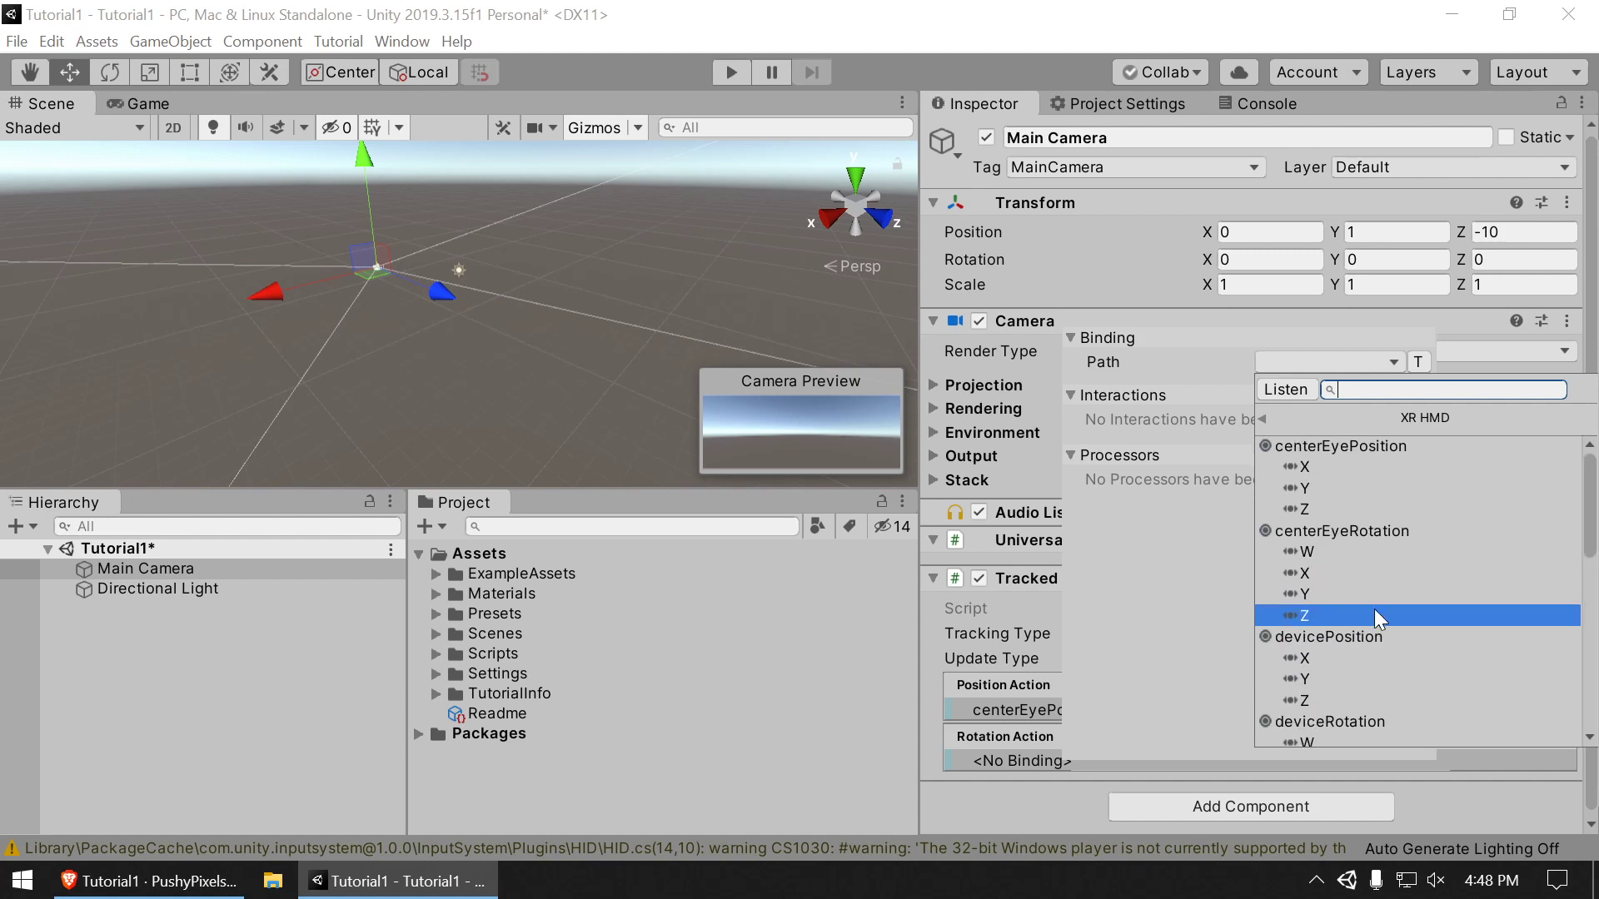
pyautogui.click(1406, 531)
pyautogui.click(1043, 792)
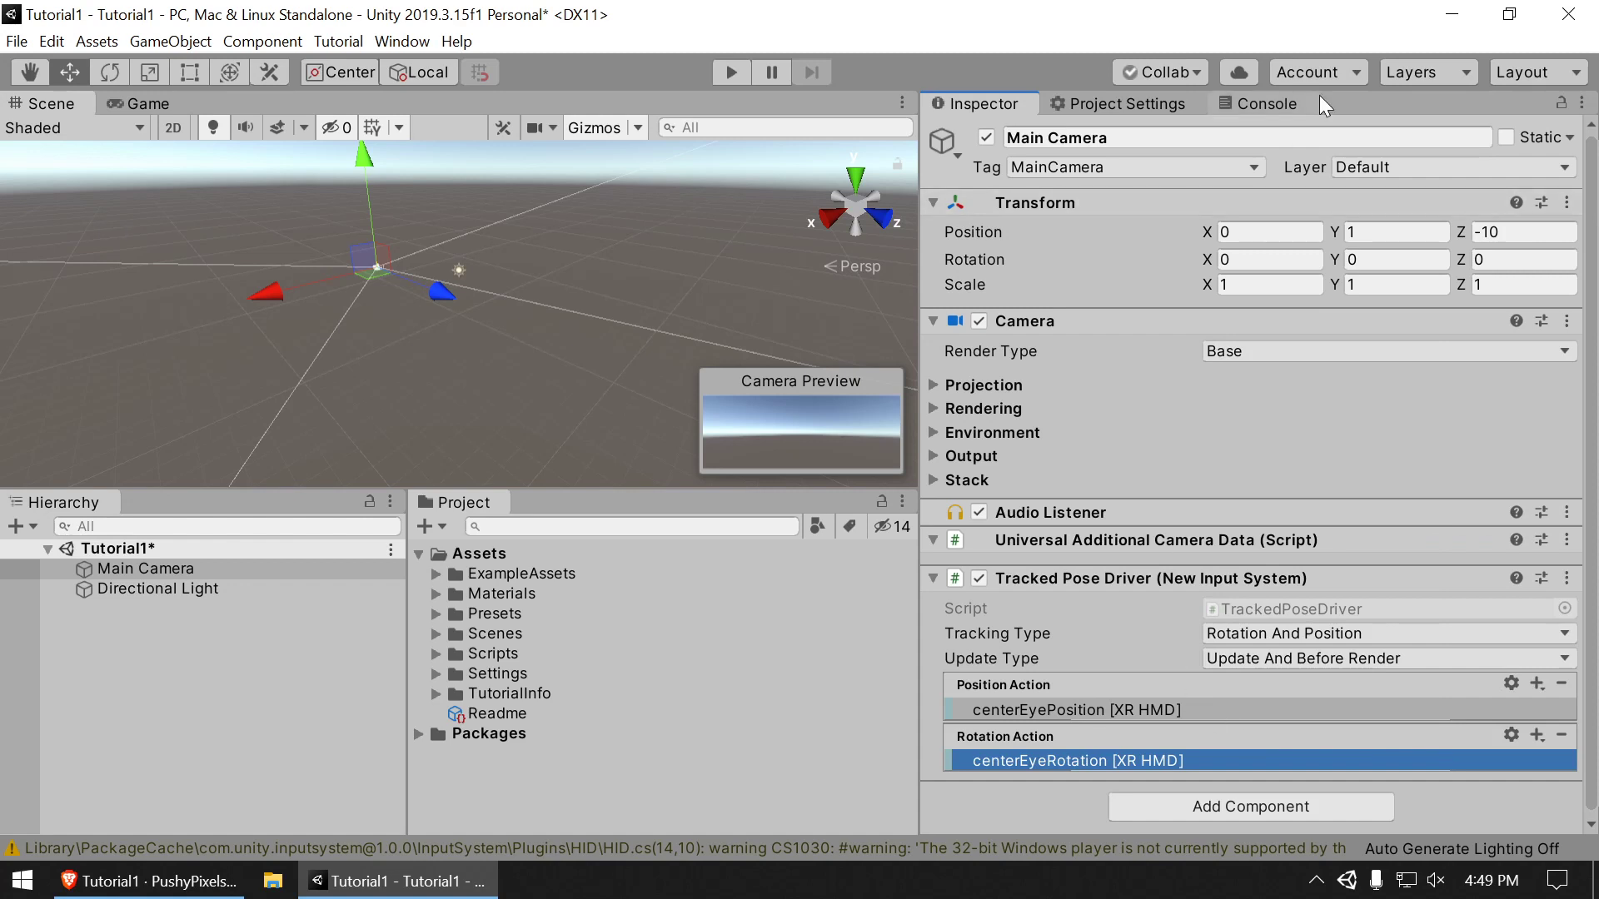
# Step: Test-run the scene with the camera's headset tracking, stop it, and save the scene
pyautogui.click(734, 70)
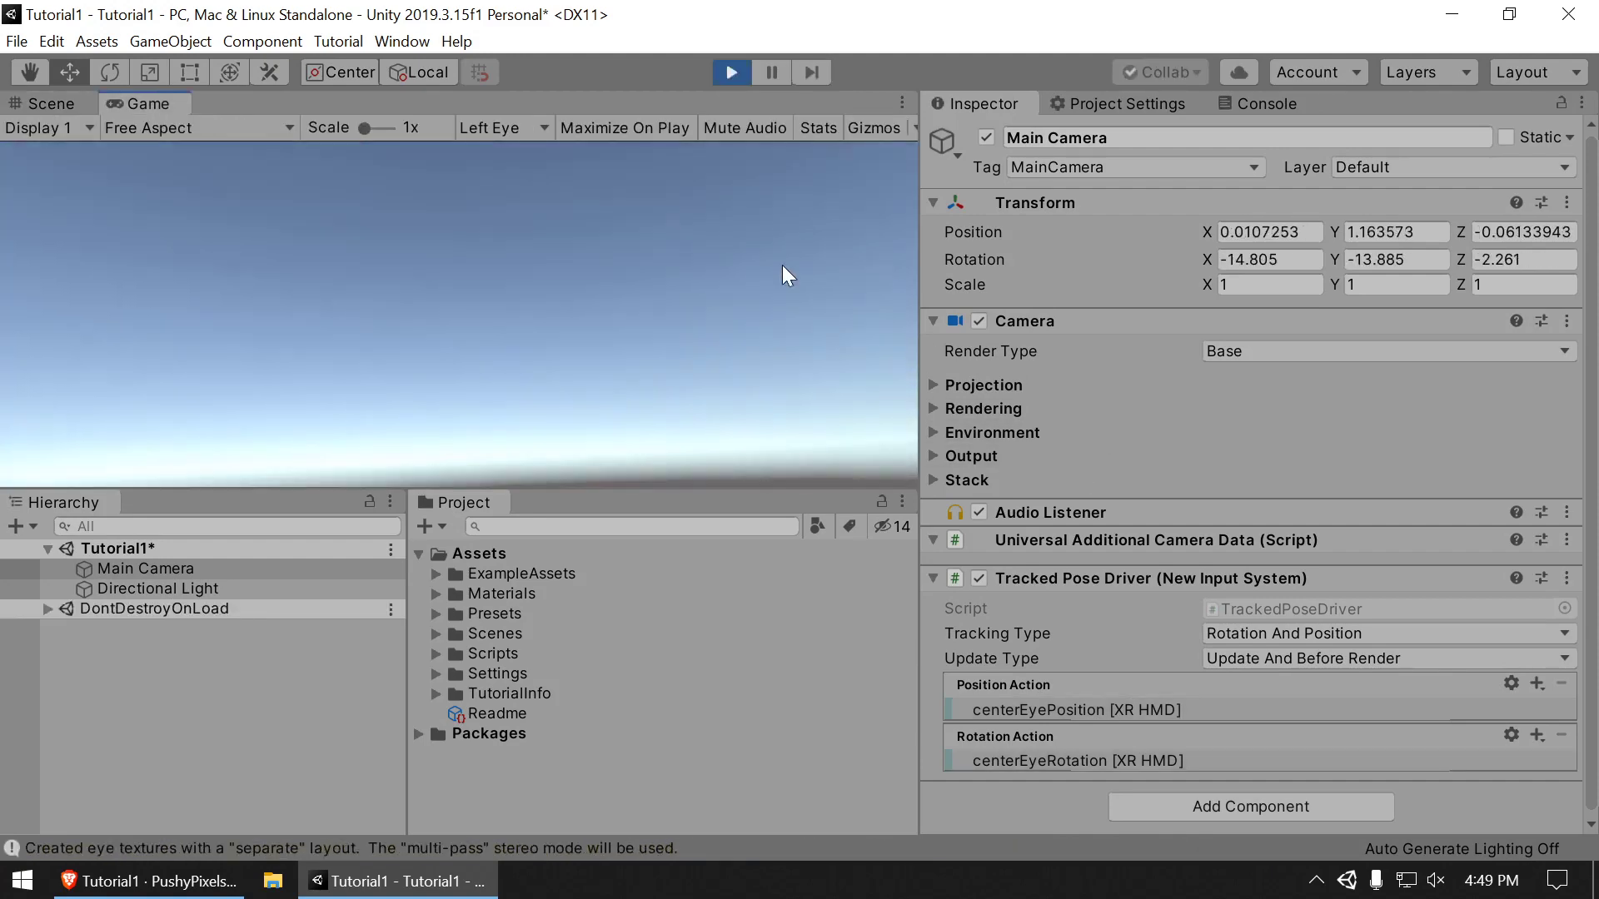
pyautogui.click(733, 72)
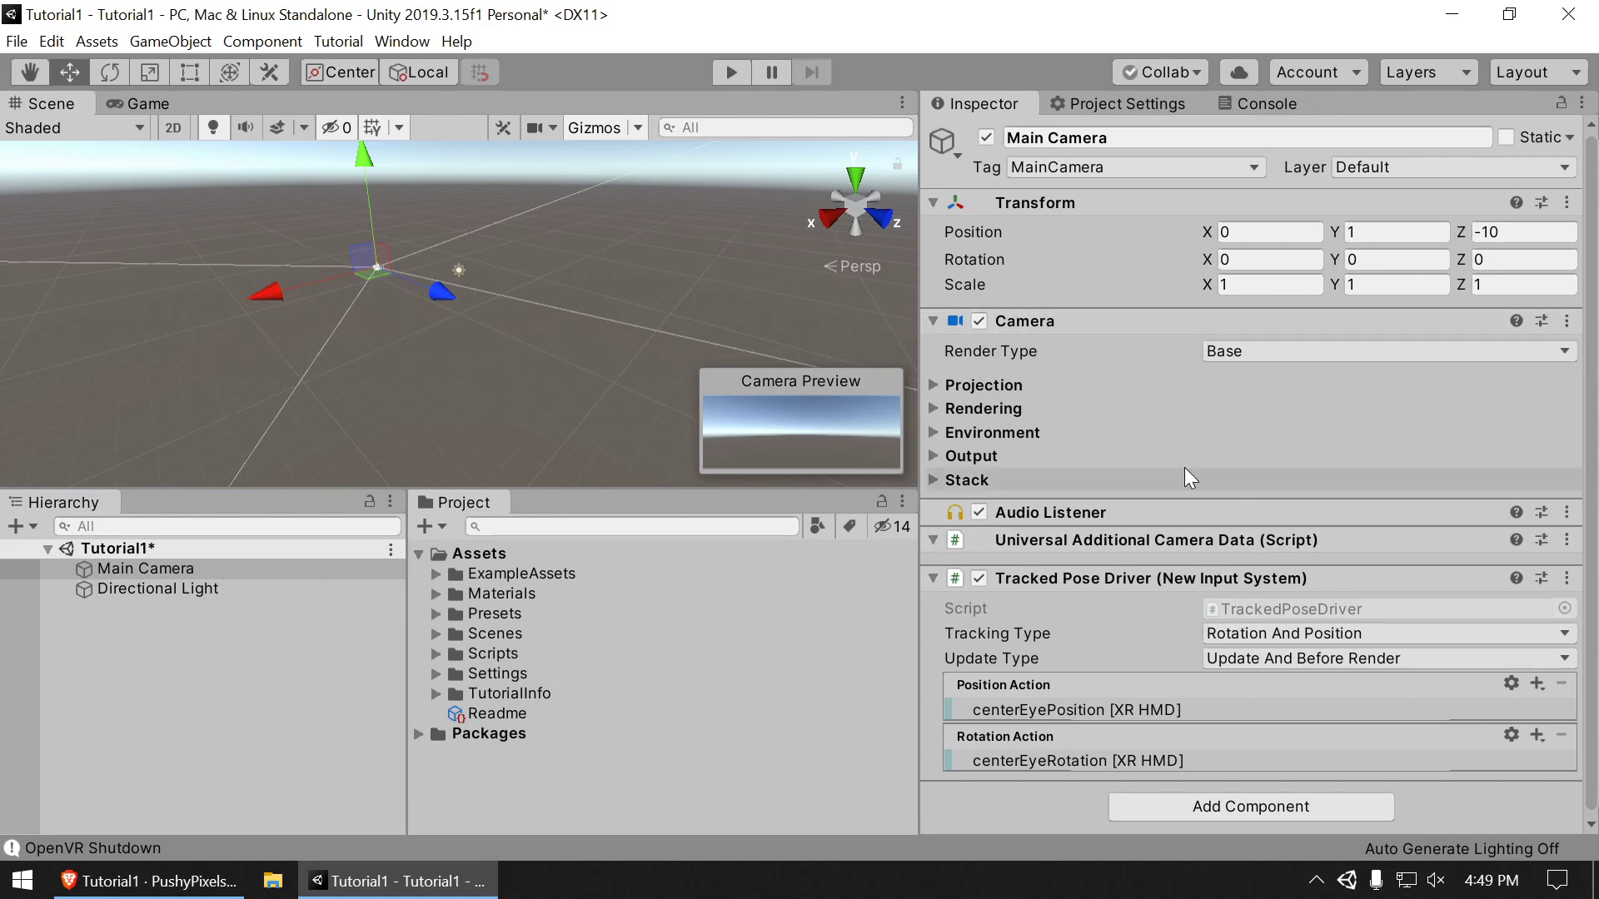
pyautogui.click(15, 41)
pyautogui.click(72, 127)
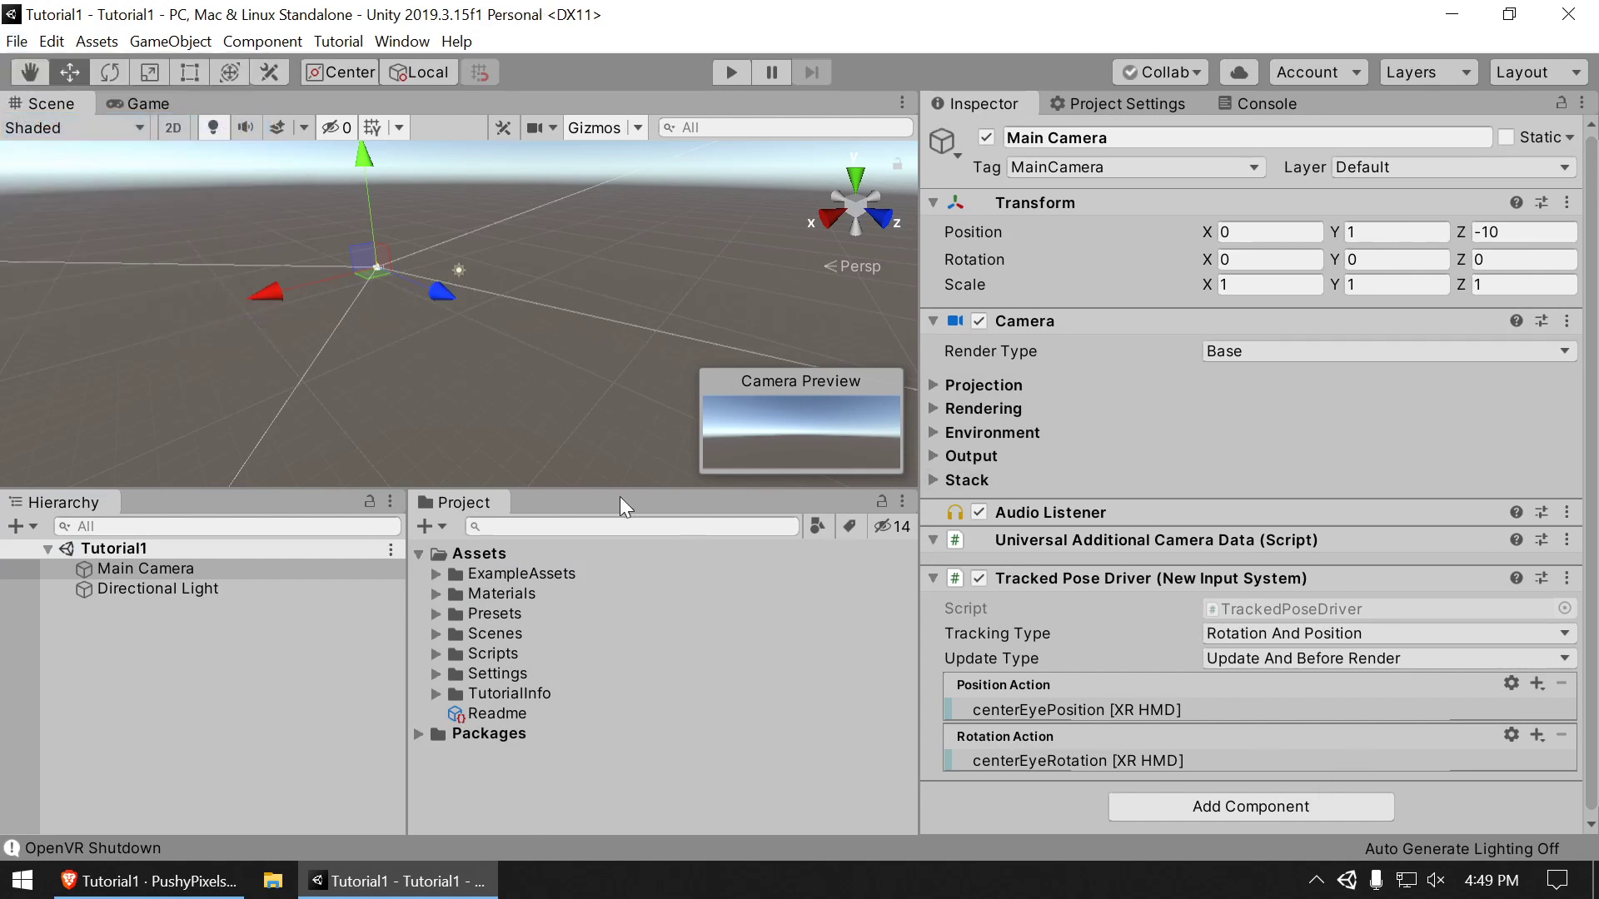
# Step: Create a 3D Sphere object in the Tutorial1 scene
pyautogui.click(155, 569)
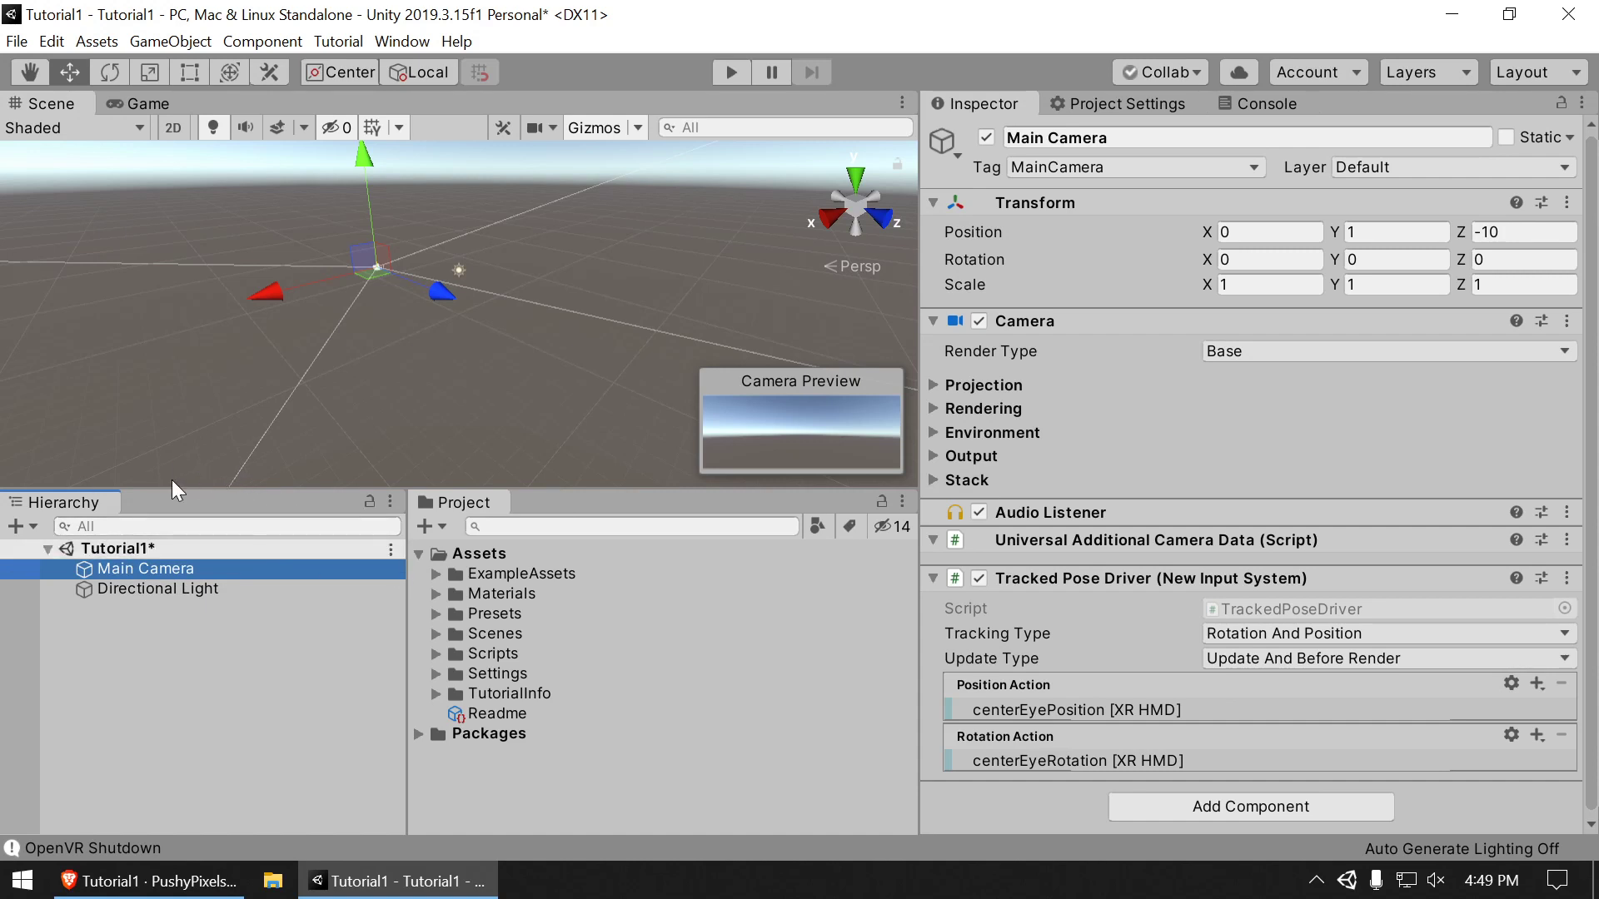
pyautogui.click(20, 526)
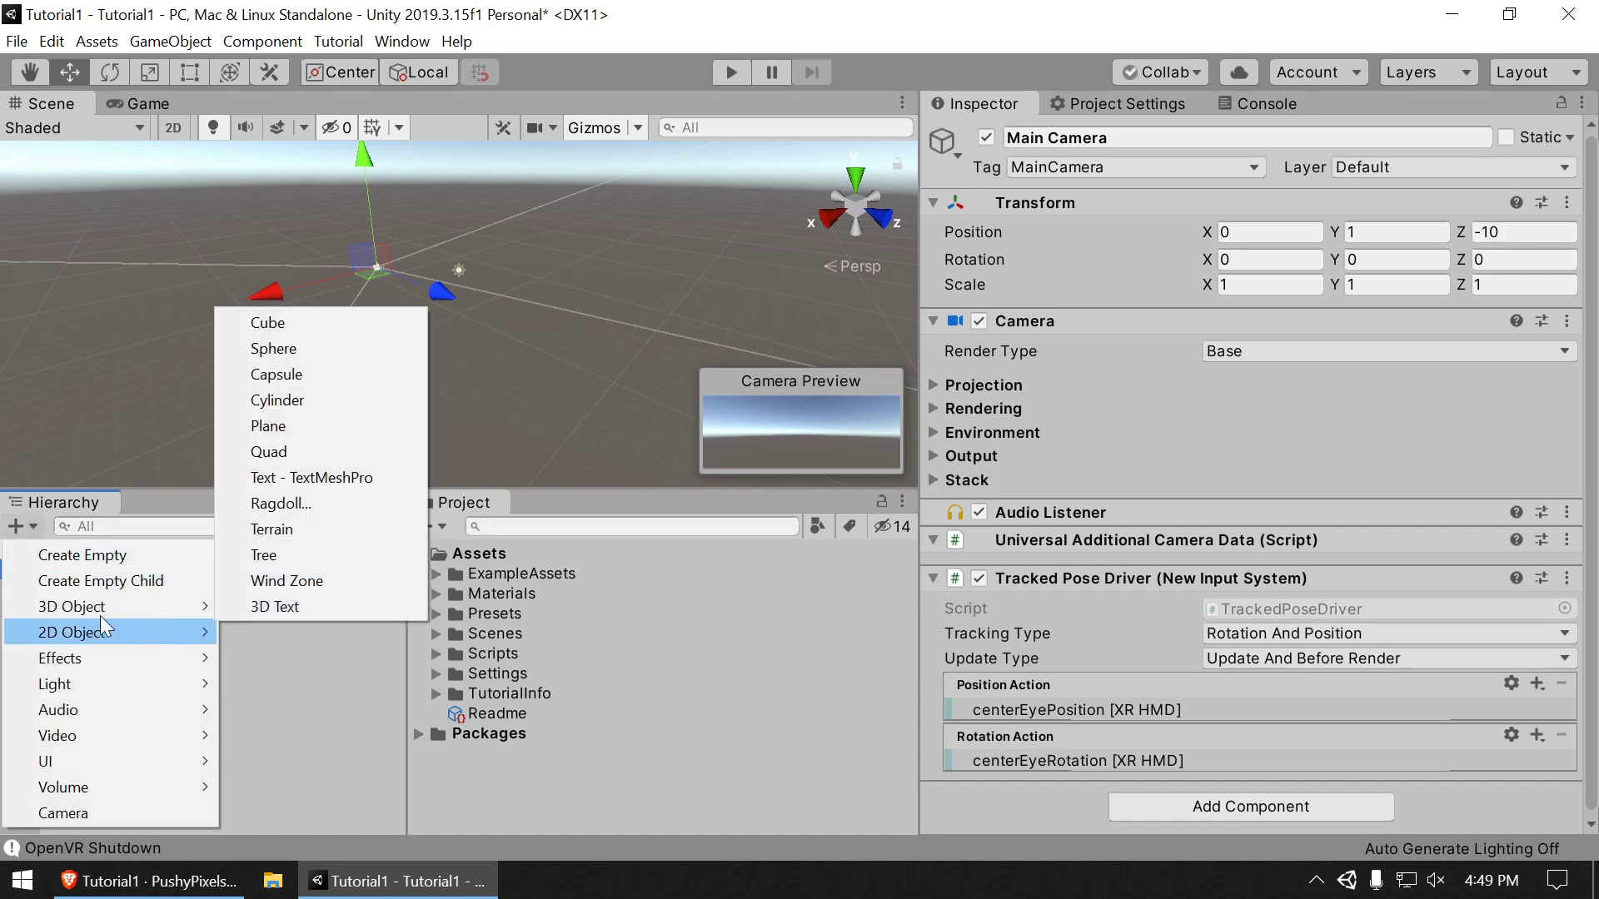
pyautogui.moveTo(90, 606)
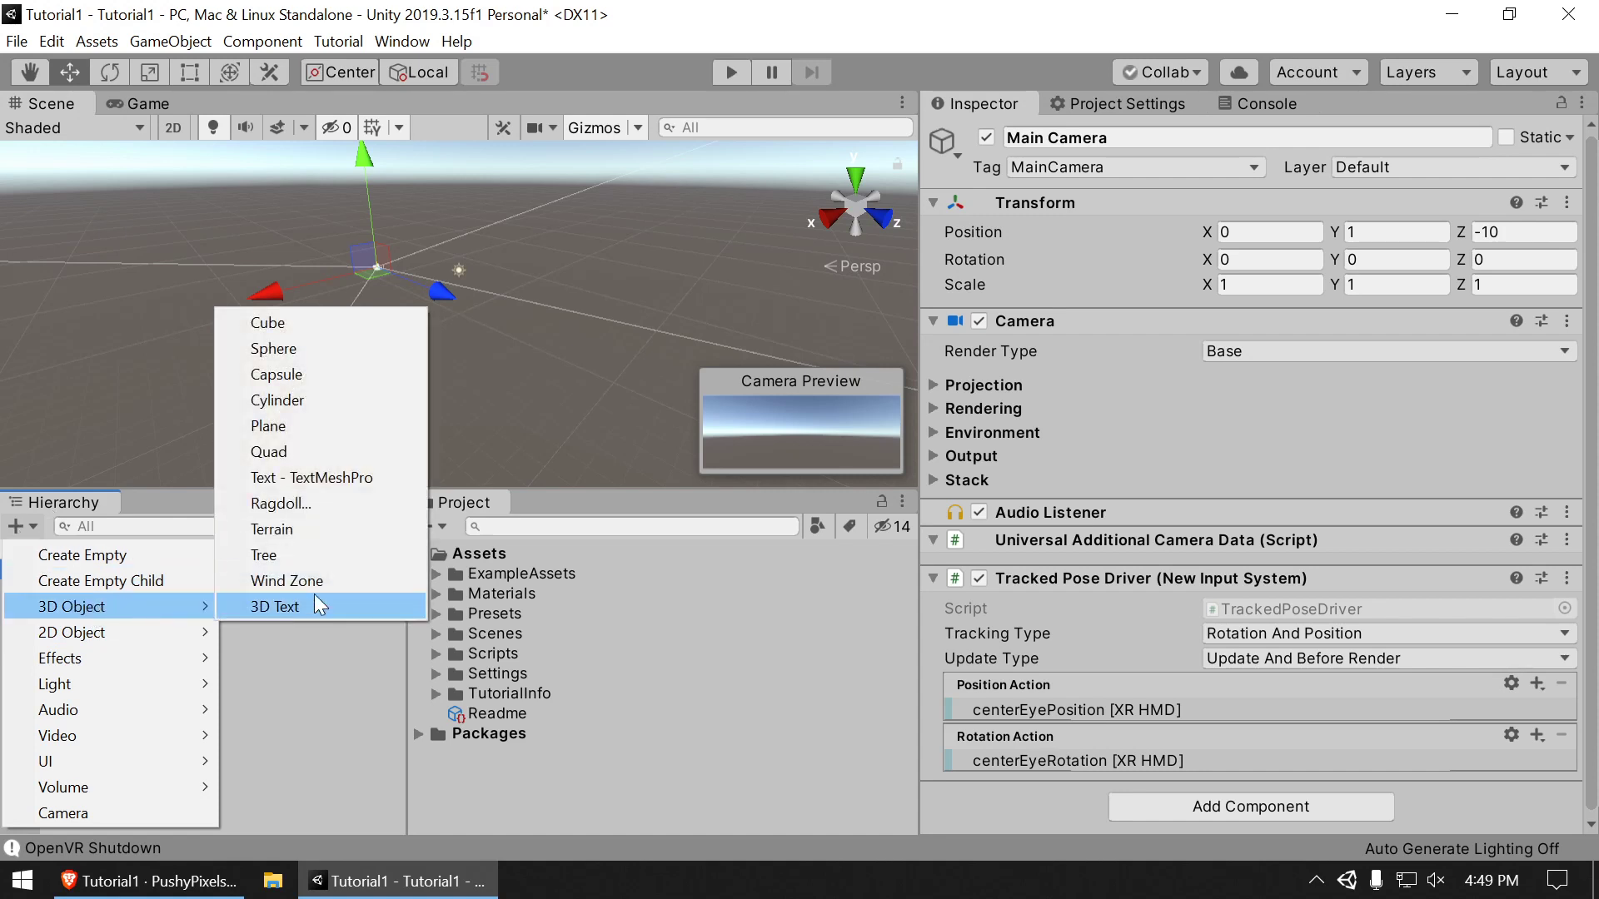
pyautogui.click(329, 350)
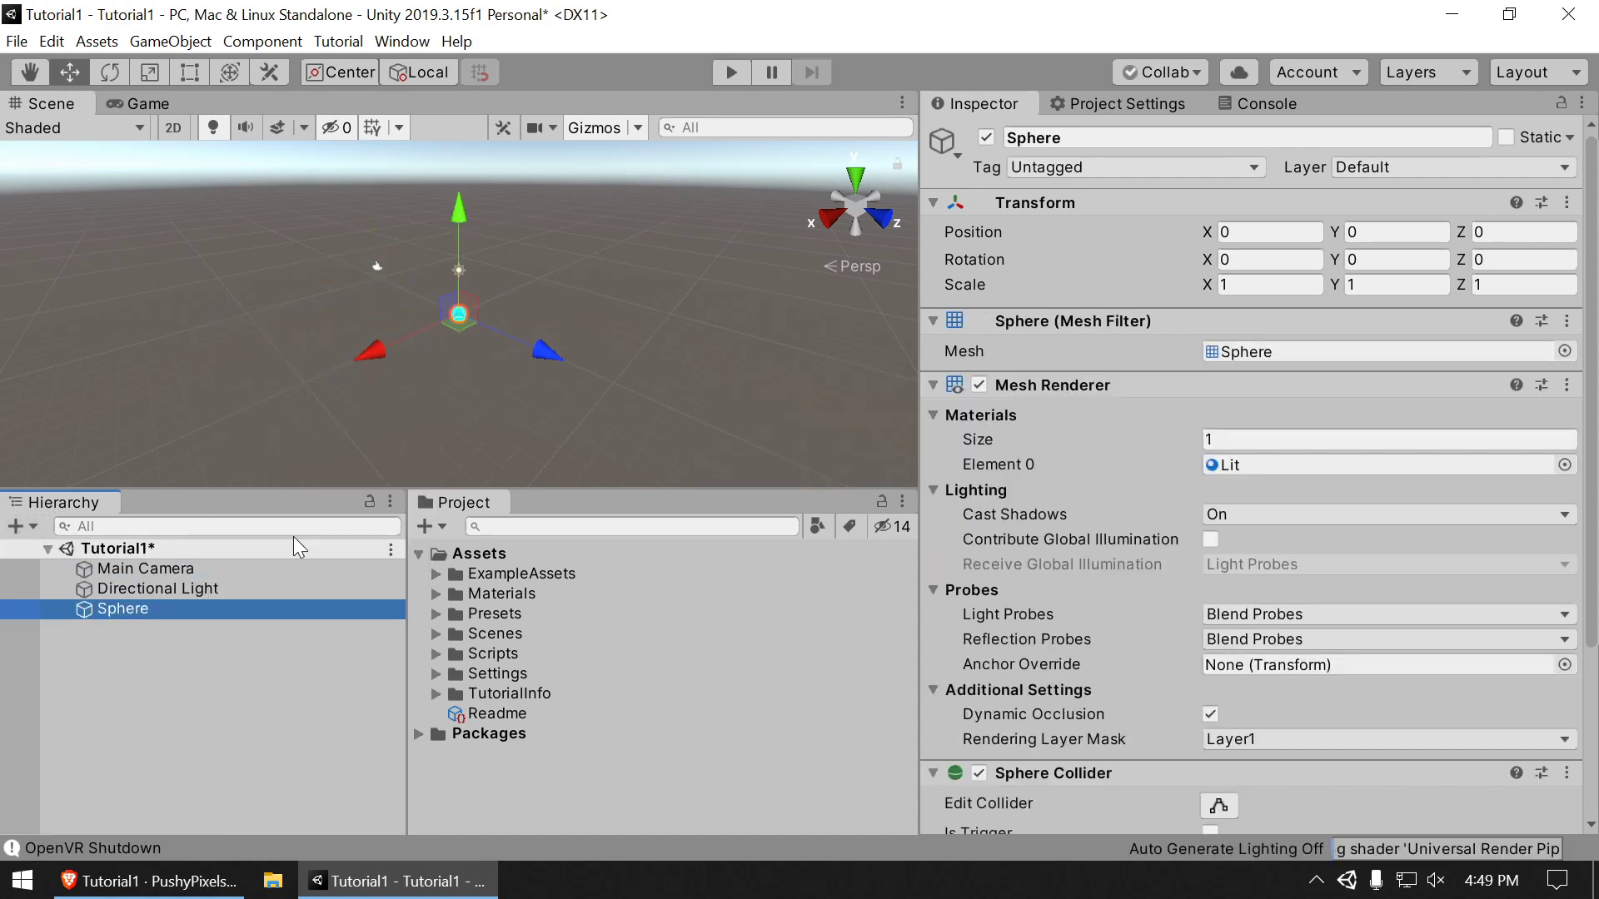
# Step: Scale the sphere to 0.05 on the X, Y and Z axes
pyautogui.click(138, 610)
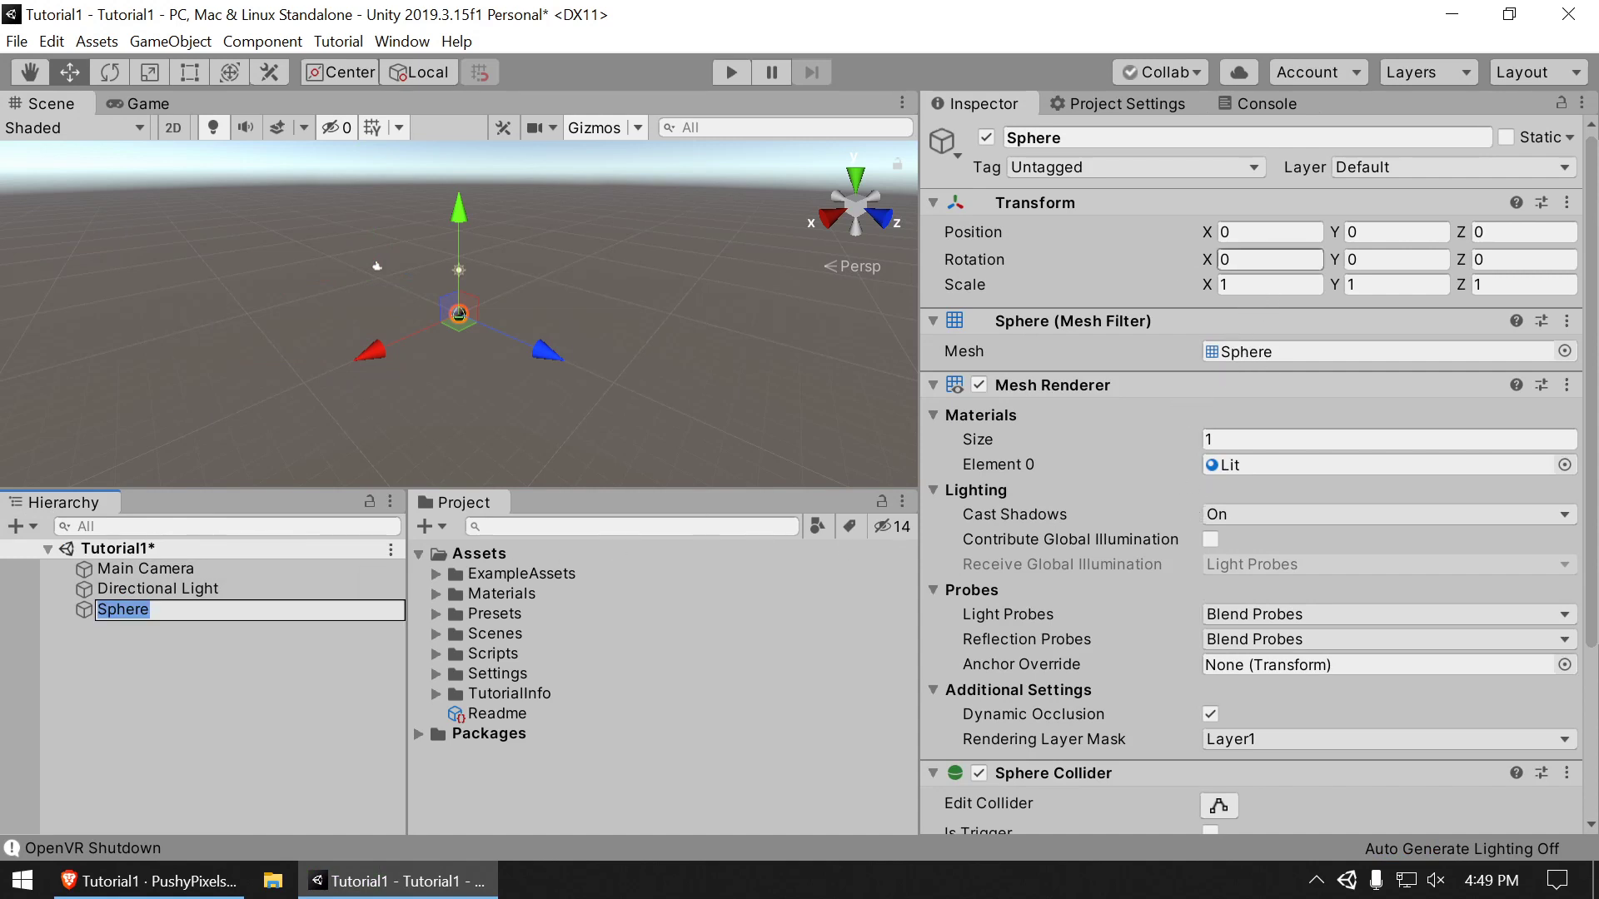
pyautogui.click(1270, 284)
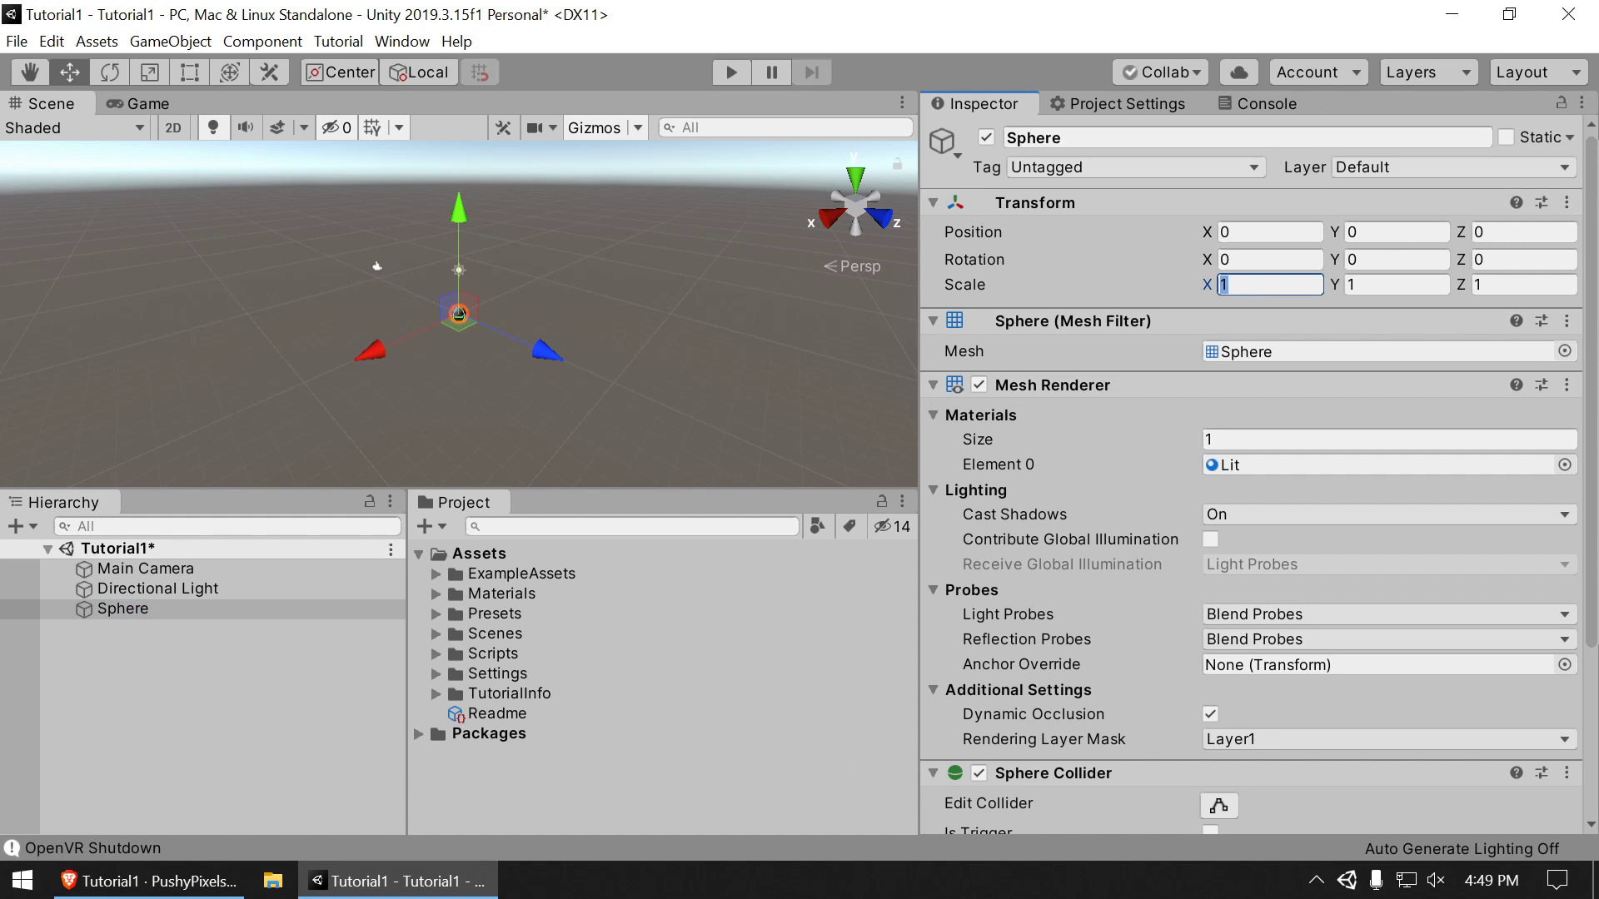
pyautogui.write('0')
pyautogui.write('1')
pyautogui.press('BackSpace')
pyautogui.write('0.05')
pyautogui.press('Tab')
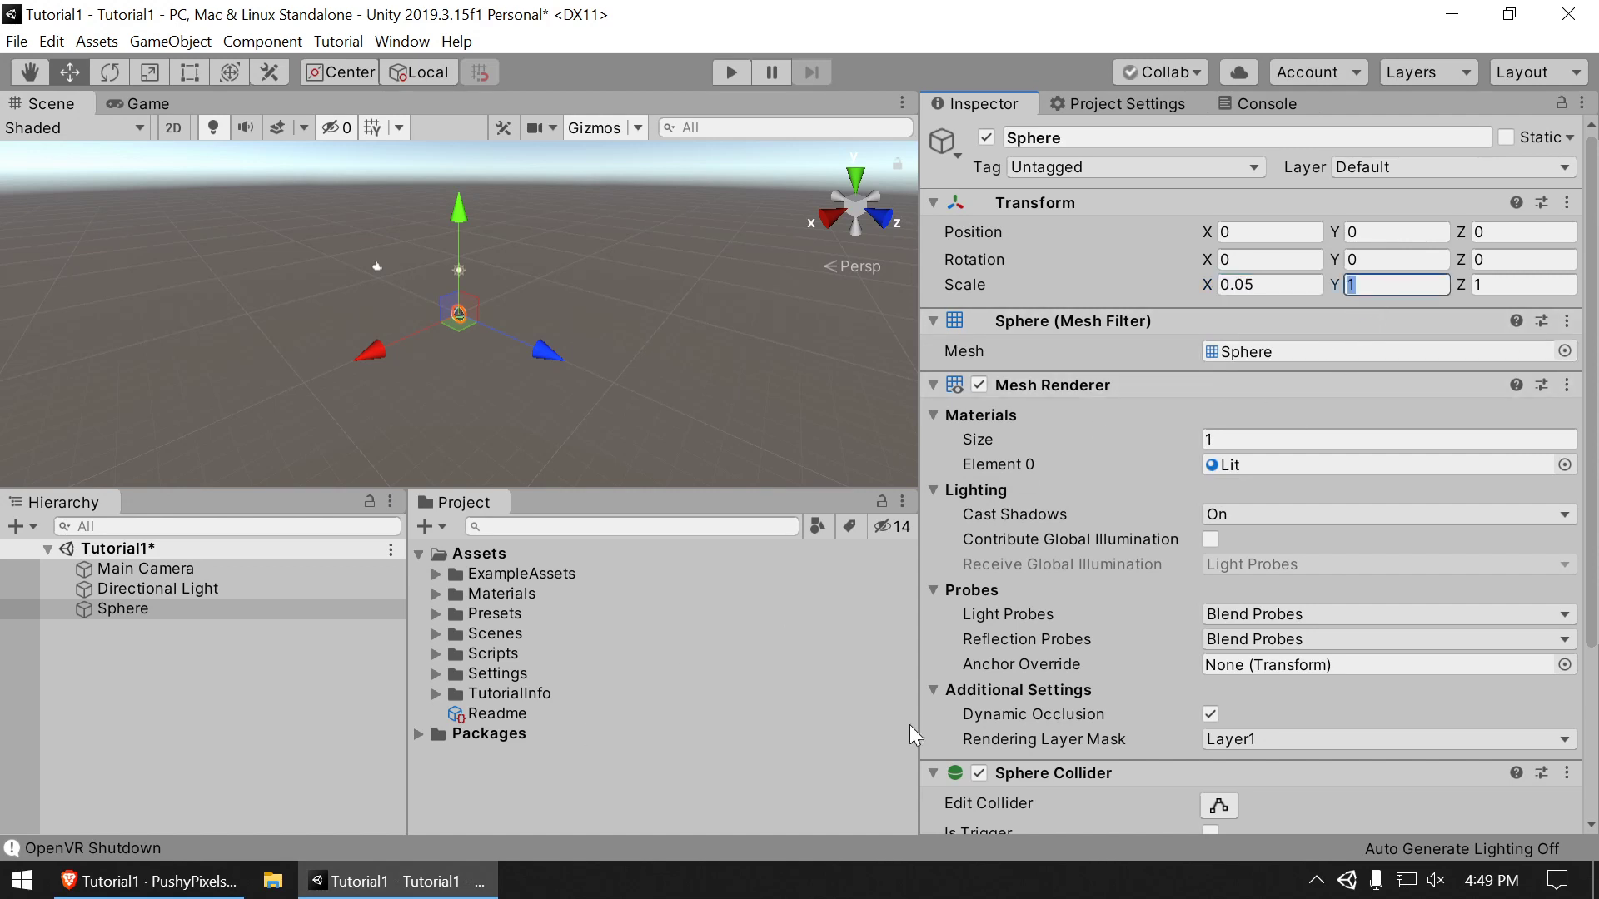
pyautogui.write('0.05')
pyautogui.press('Tab')
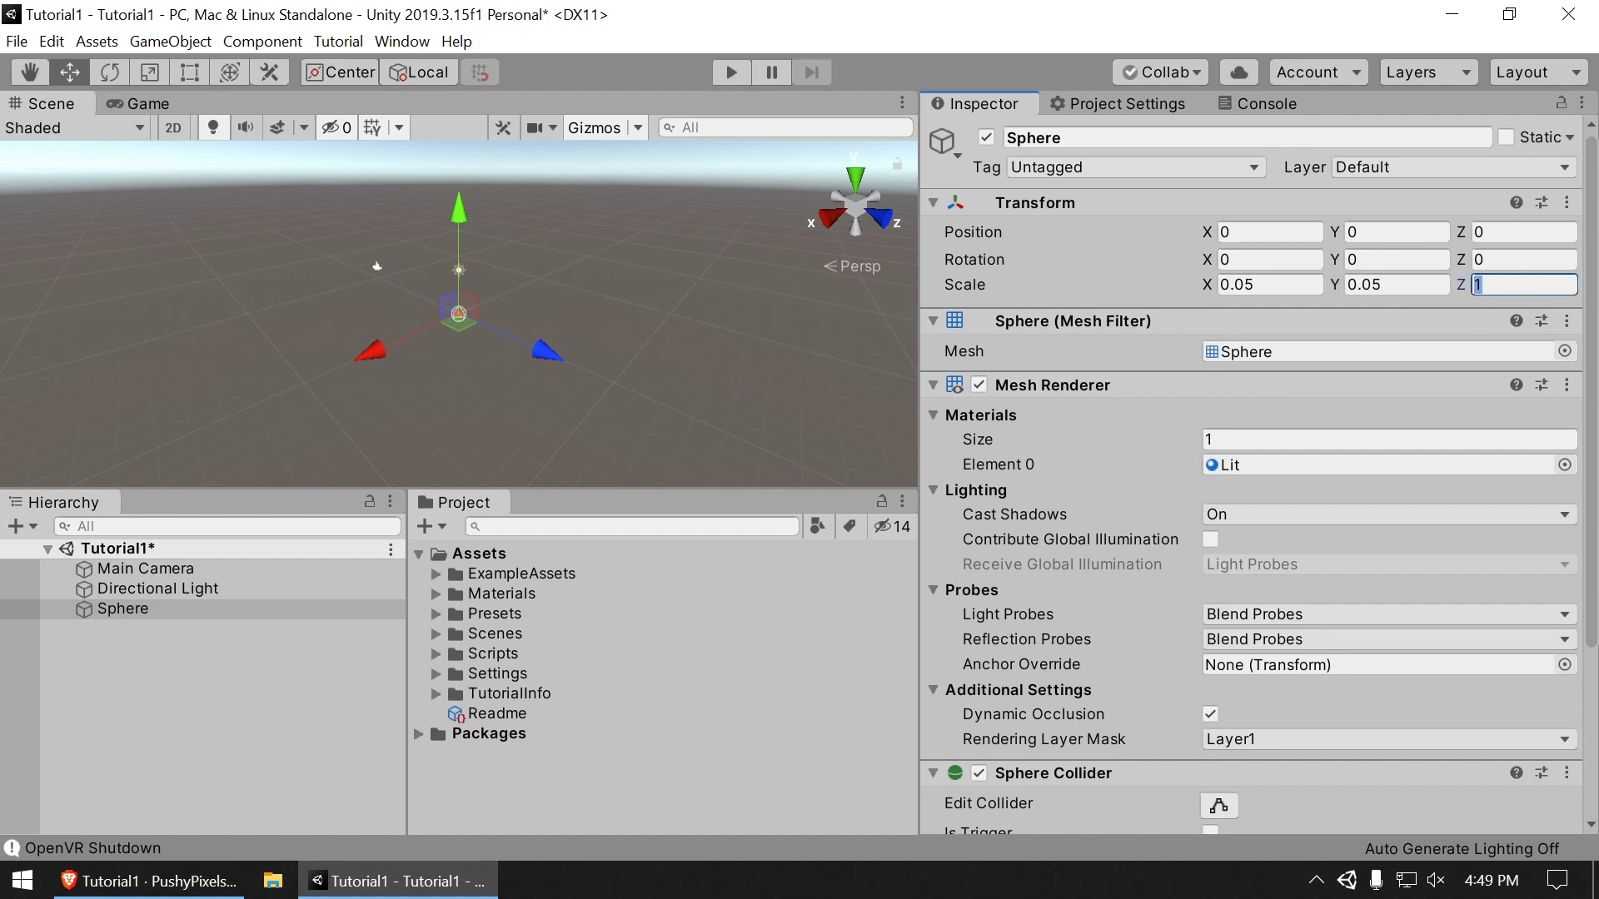
pyautogui.write('0.05')
pyautogui.click(666, 735)
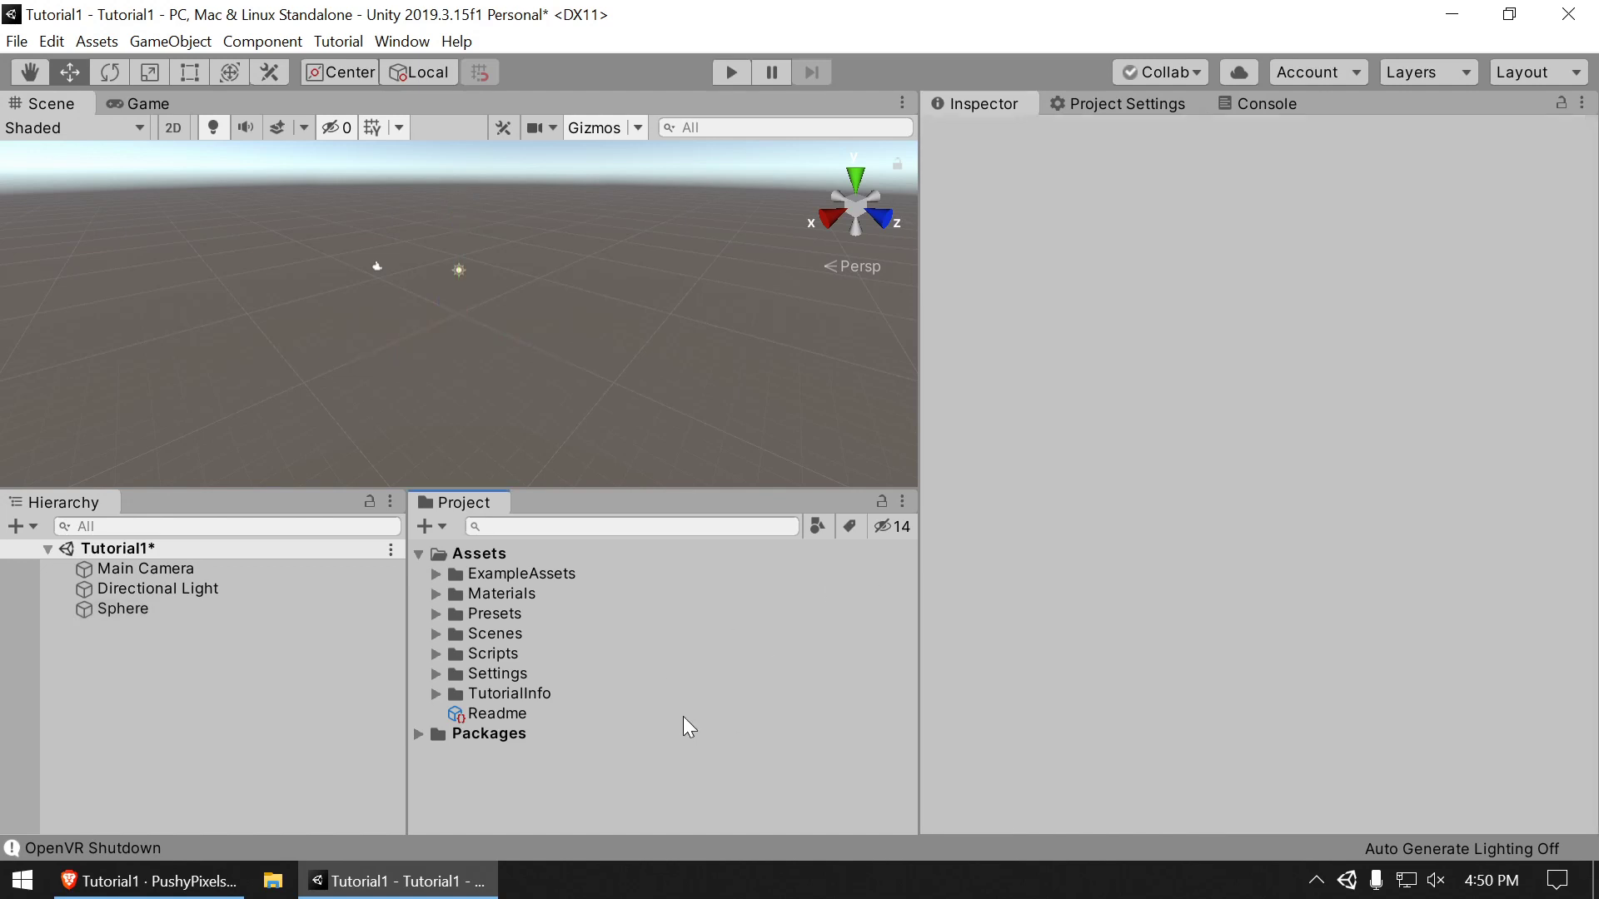
# Step: Add the Tracked Pose Driver (New Input System) component to the Sphere and show its position and rotation actions
pyautogui.click(158, 568)
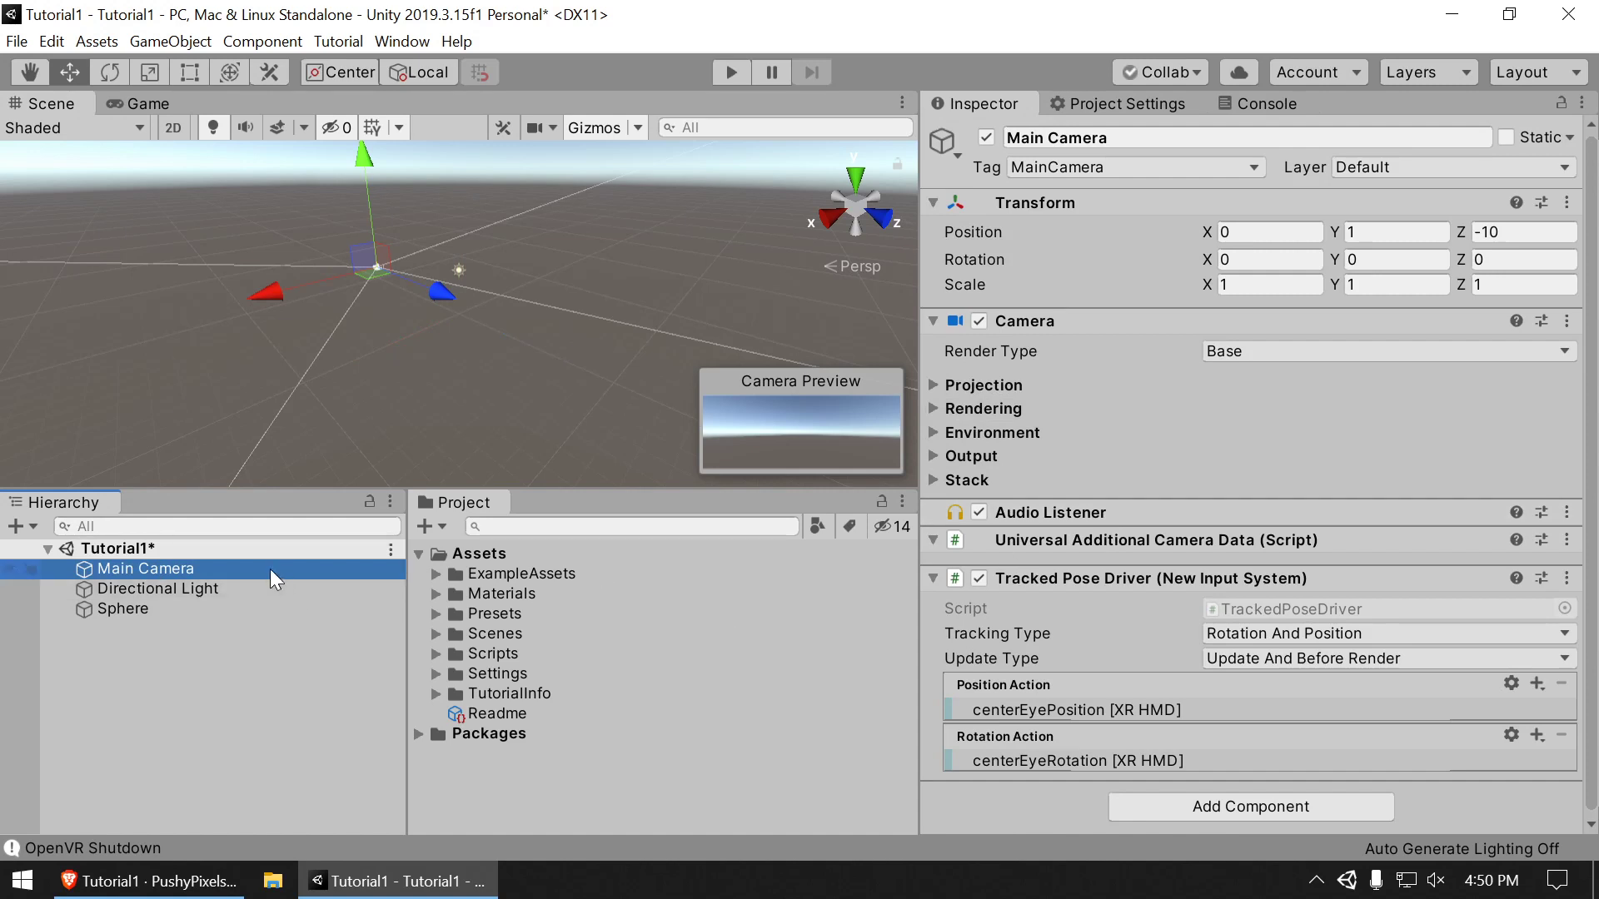
pyautogui.click(163, 609)
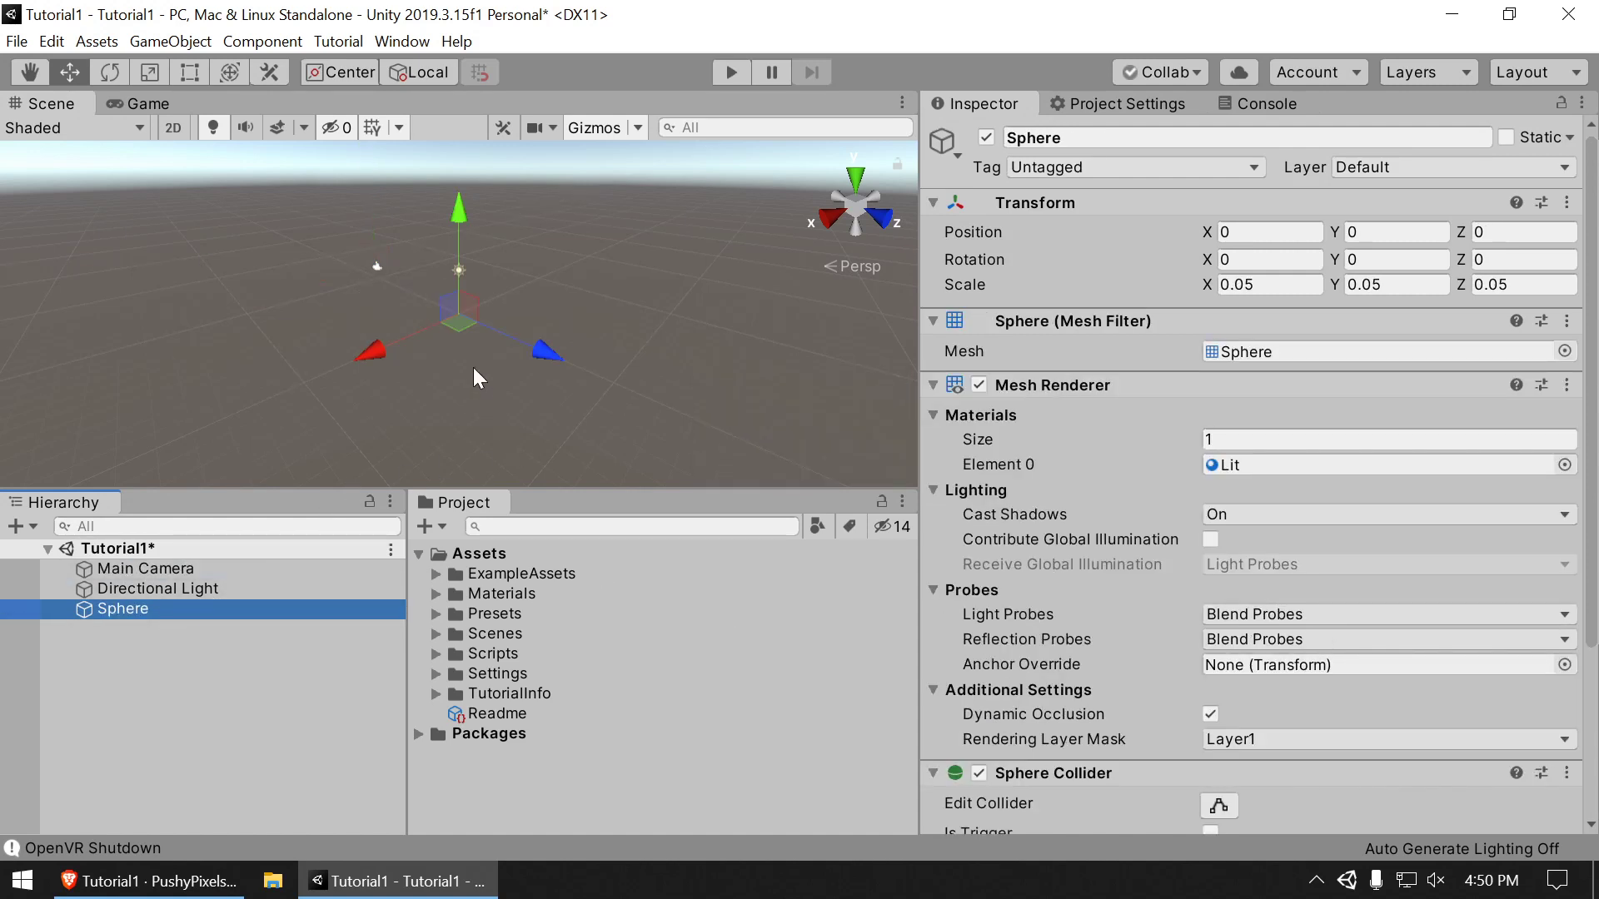
pyautogui.scroll(3, 475, 283)
pyautogui.scroll(-3, 1315, 618)
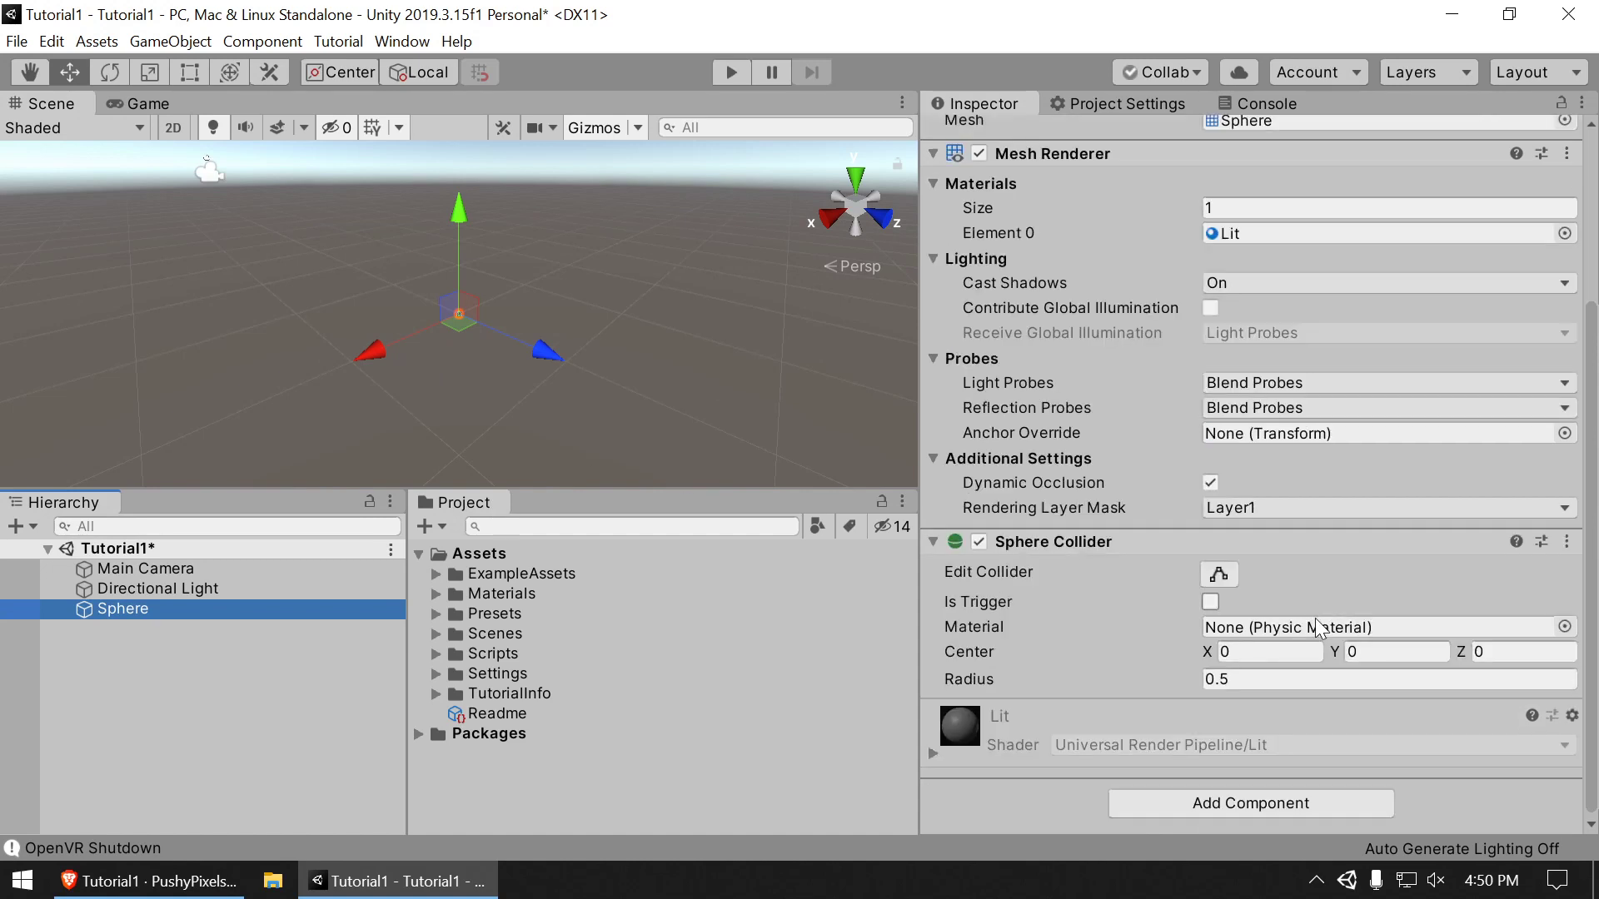
pyautogui.click(1266, 803)
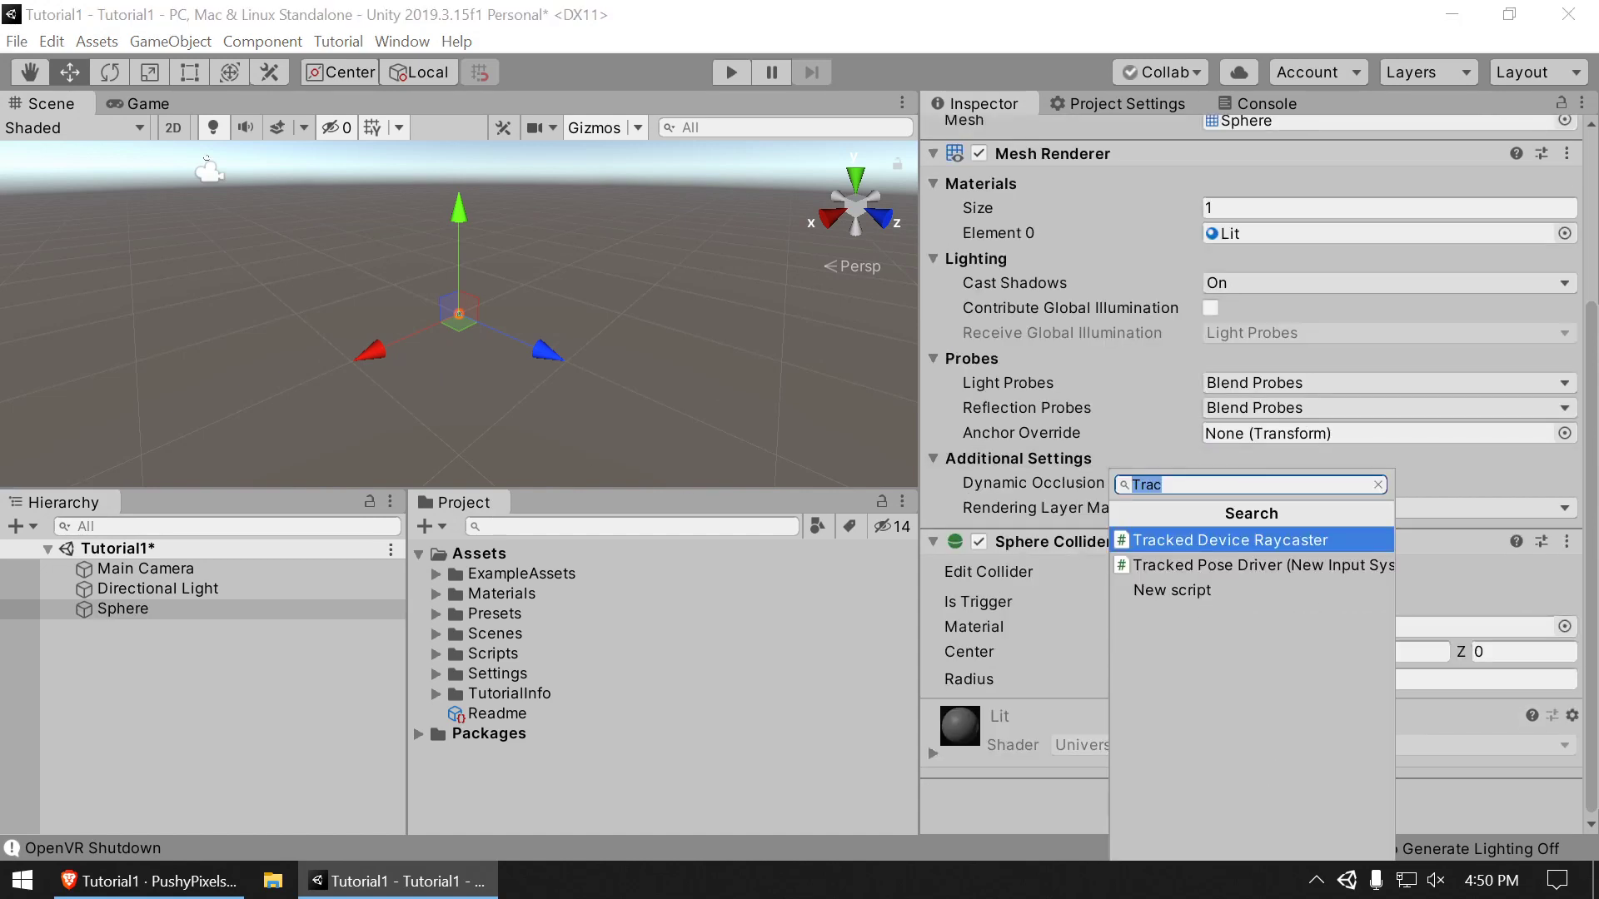
pyautogui.click(1237, 568)
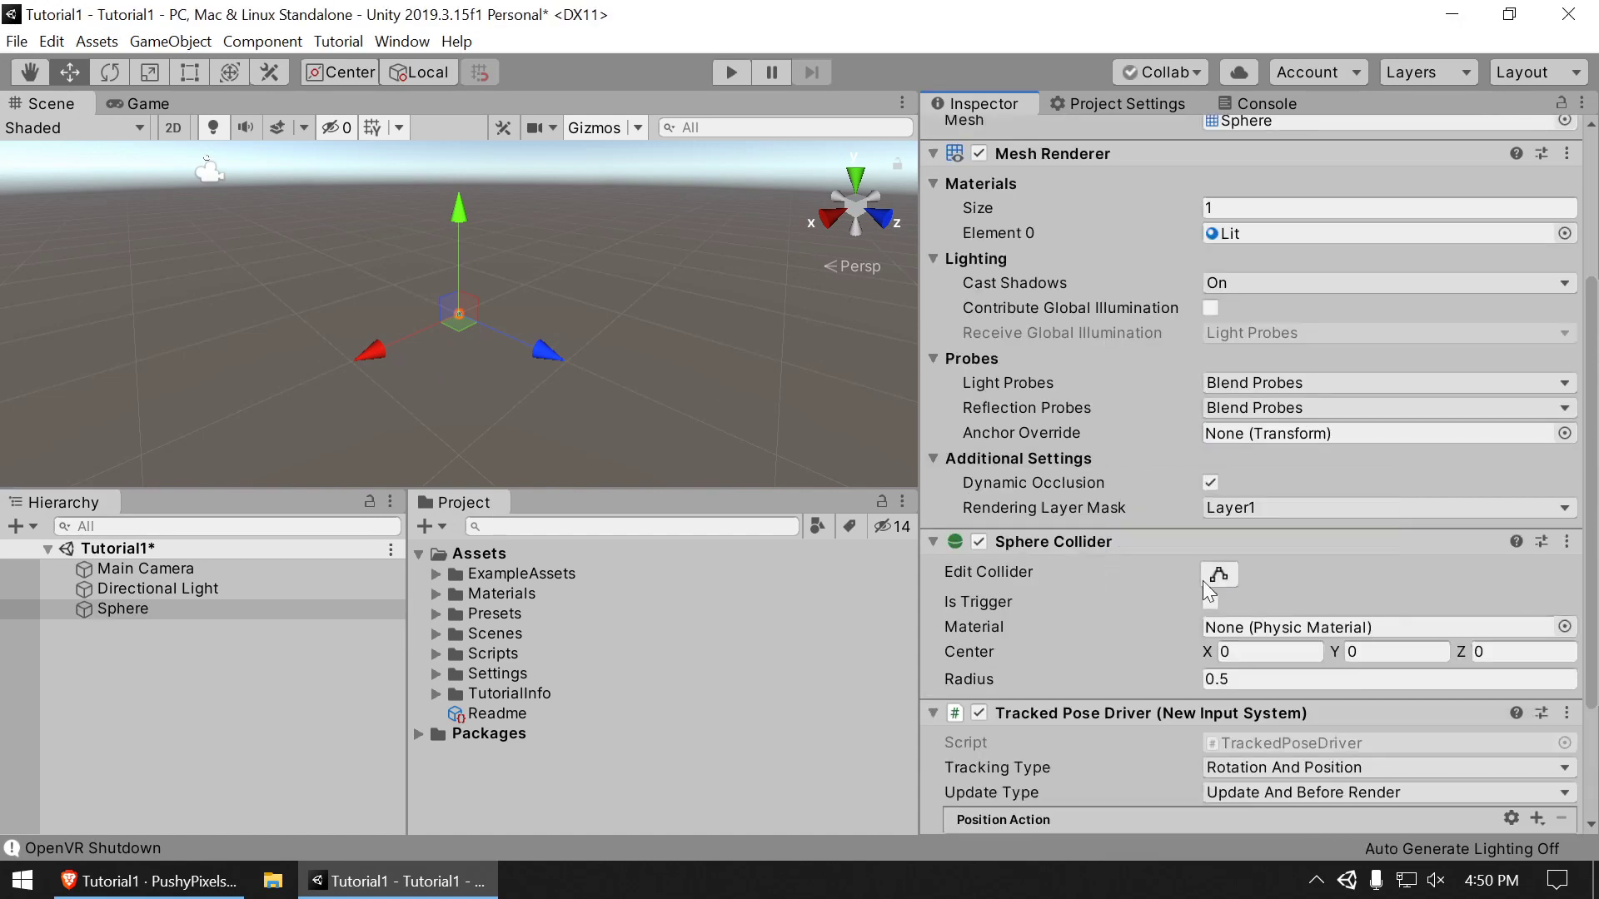
pyautogui.scroll(-2, 1207, 566)
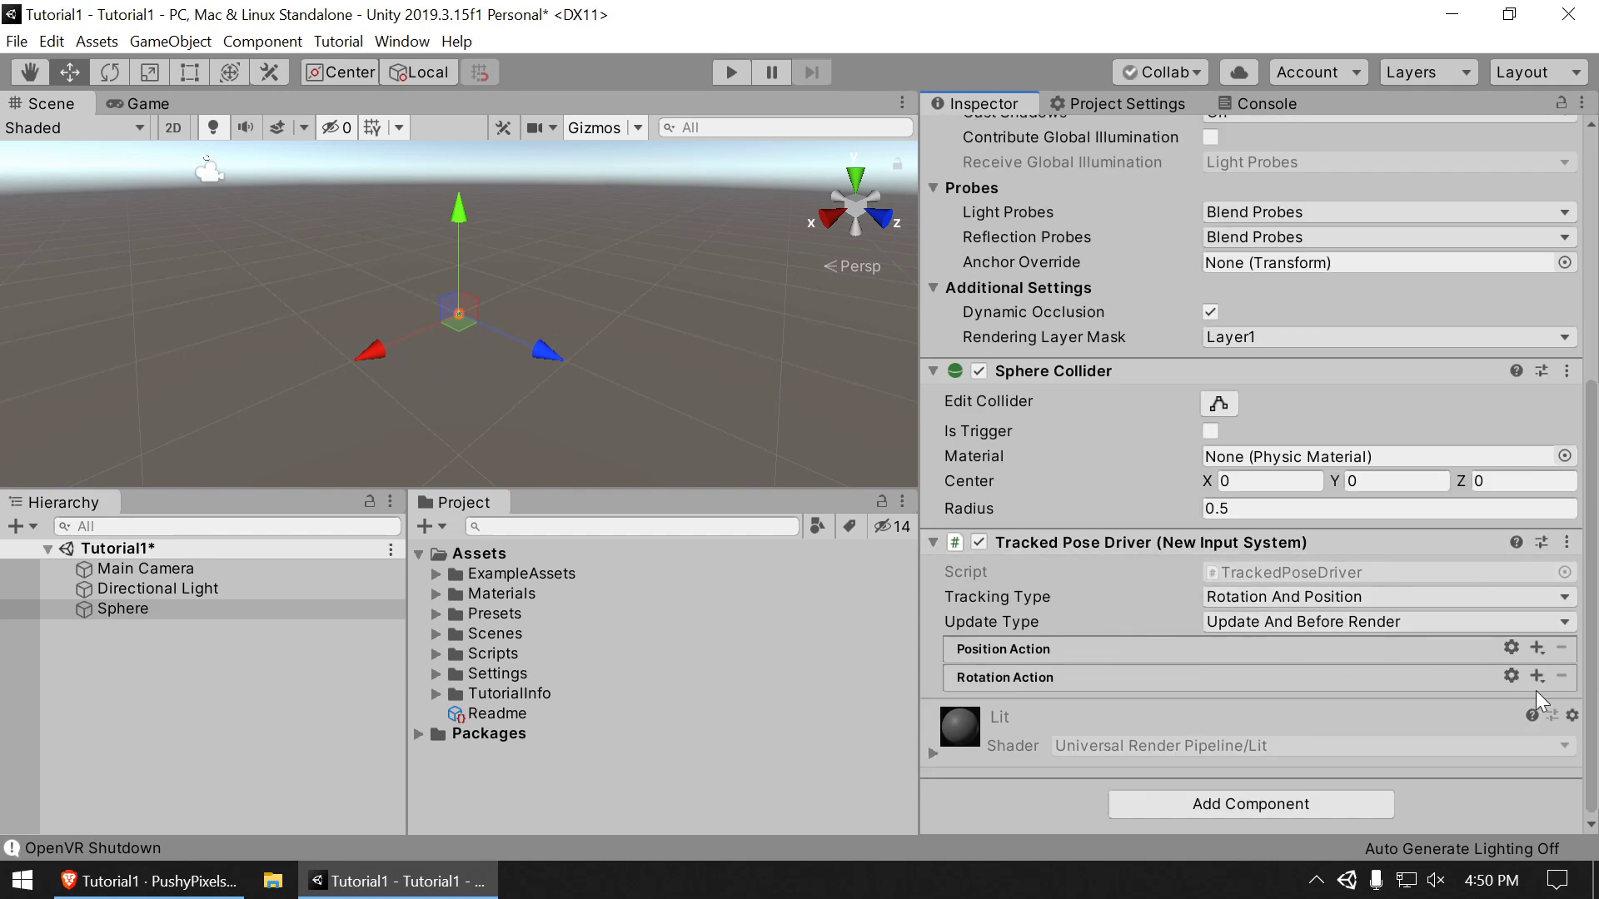
# Step: Add a binding to the Sphere's Position Action and set its path to devicePosition of XR Controller (LeftHand)
pyautogui.click(1537, 647)
pyautogui.click(1480, 664)
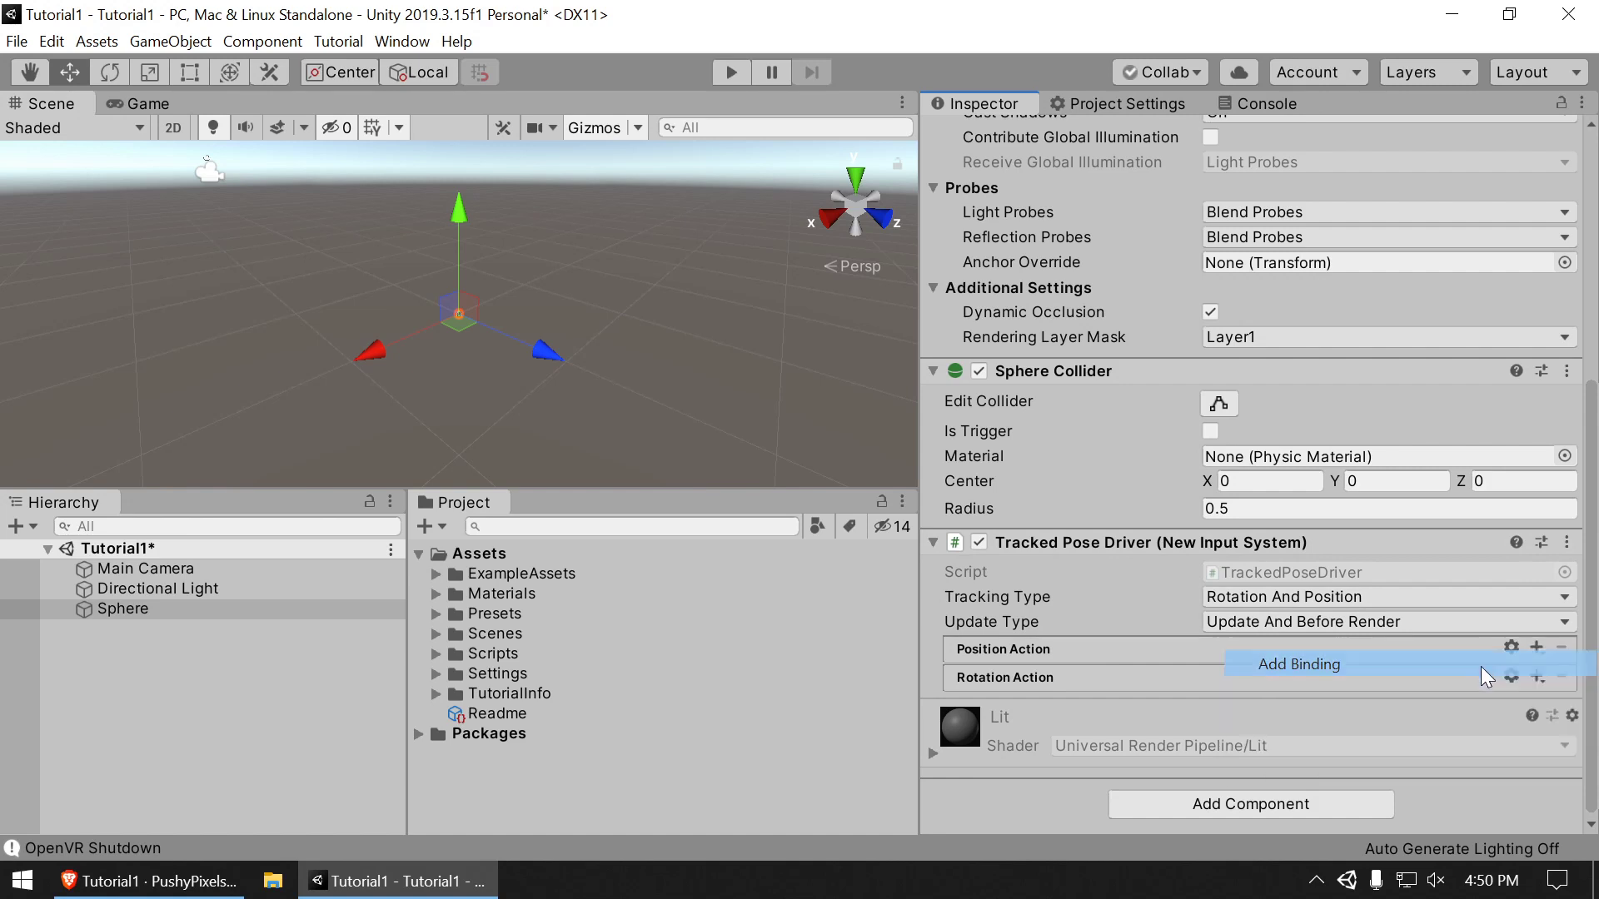
pyautogui.click(1157, 673)
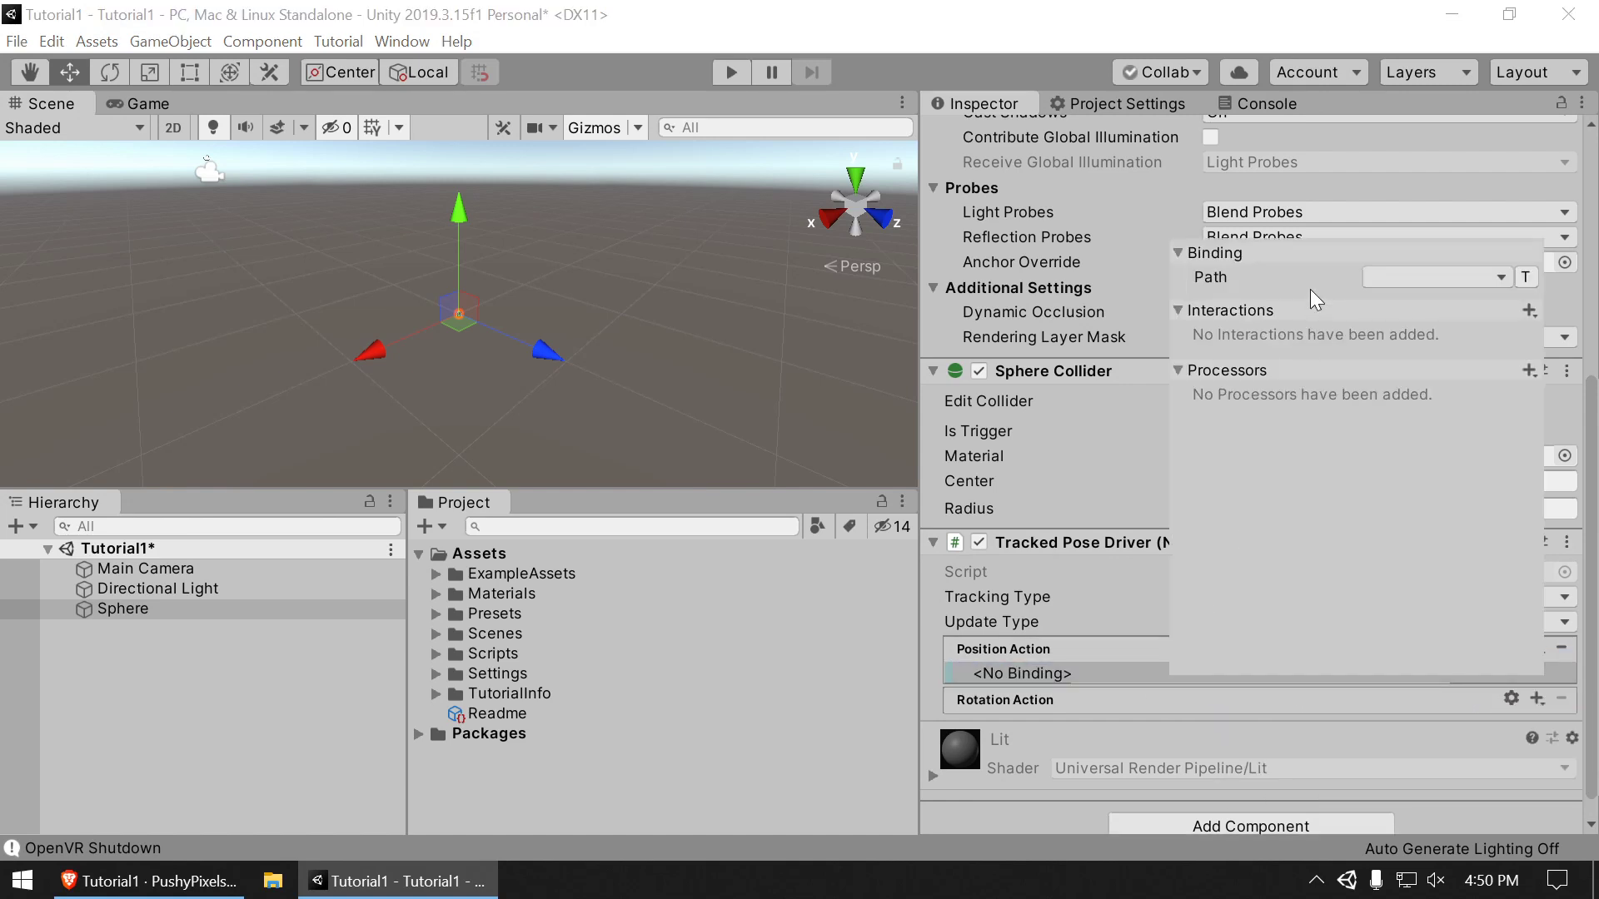
pyautogui.click(1431, 275)
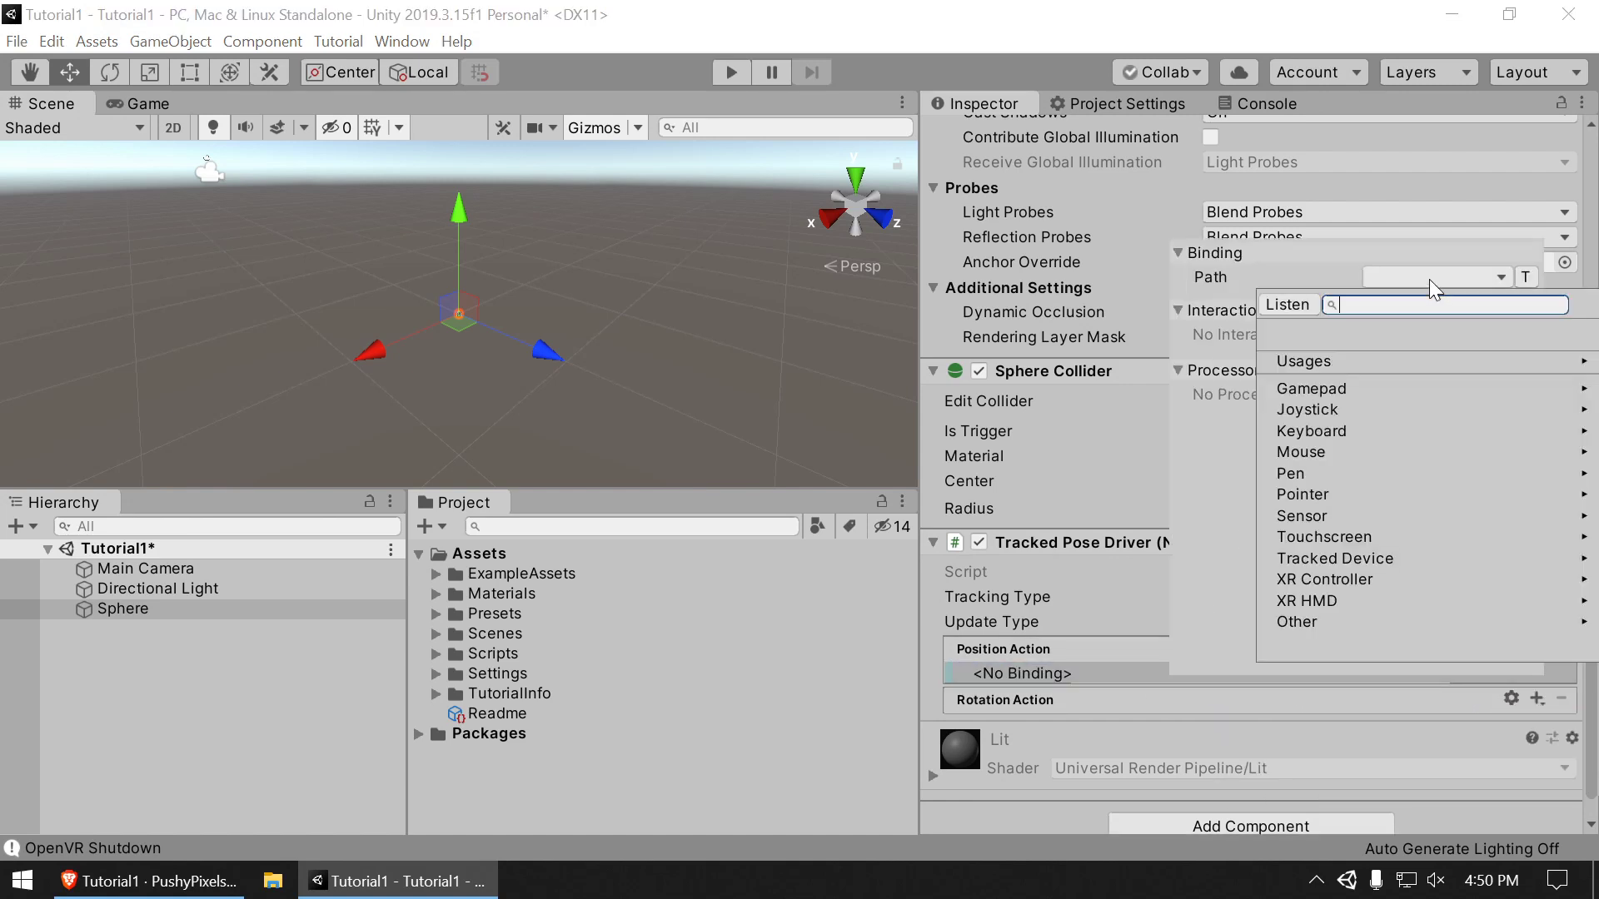
pyautogui.click(1337, 580)
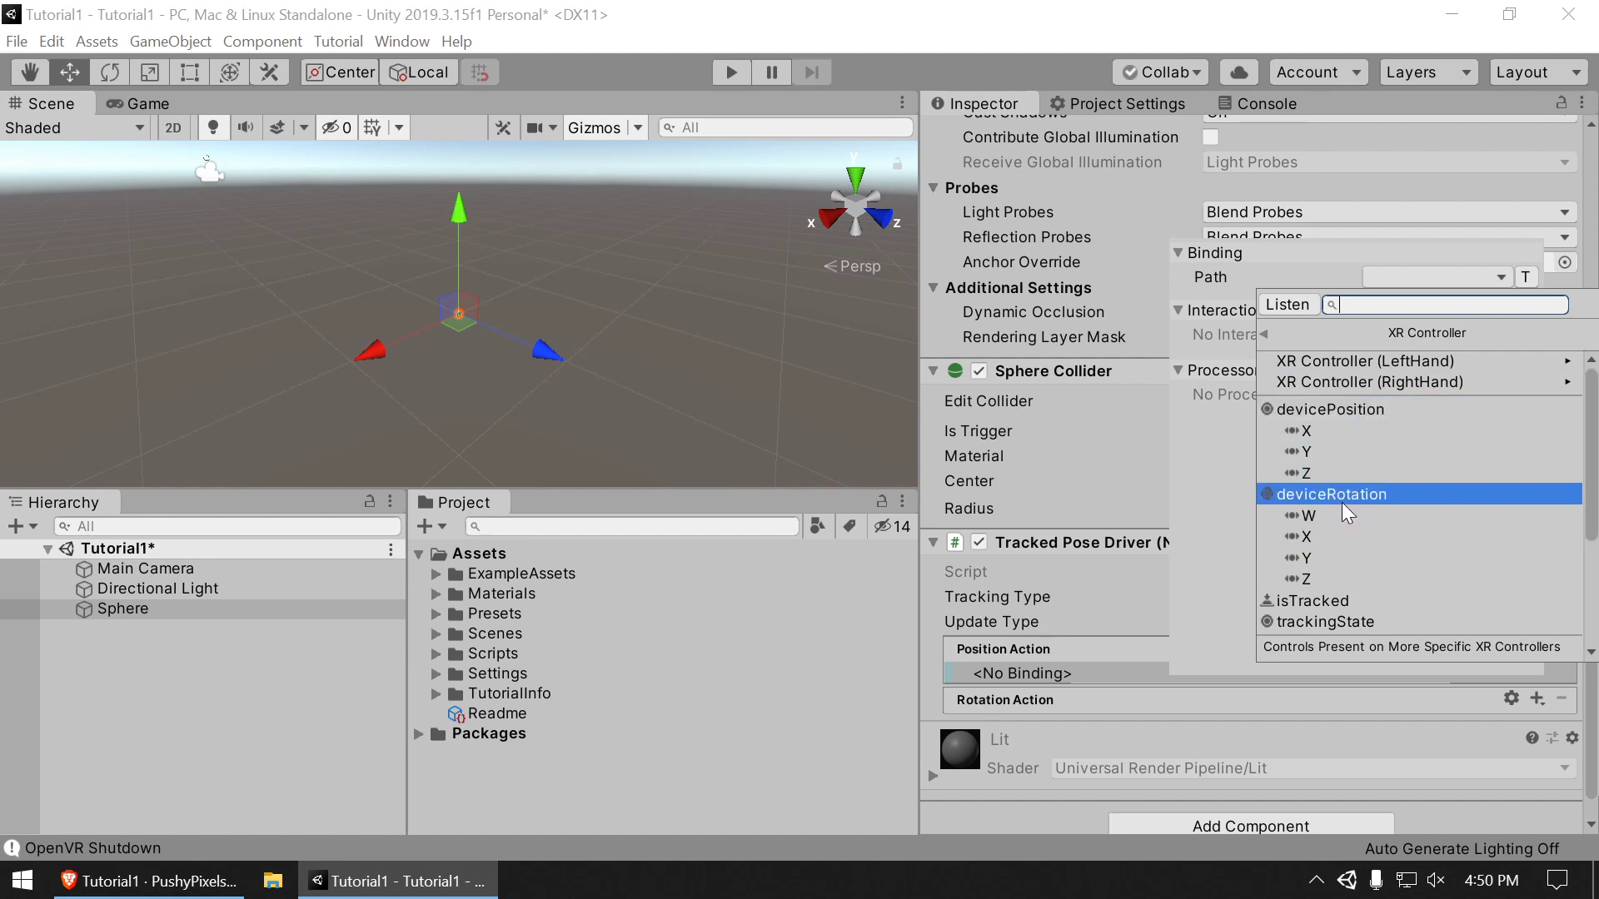
pyautogui.click(1375, 363)
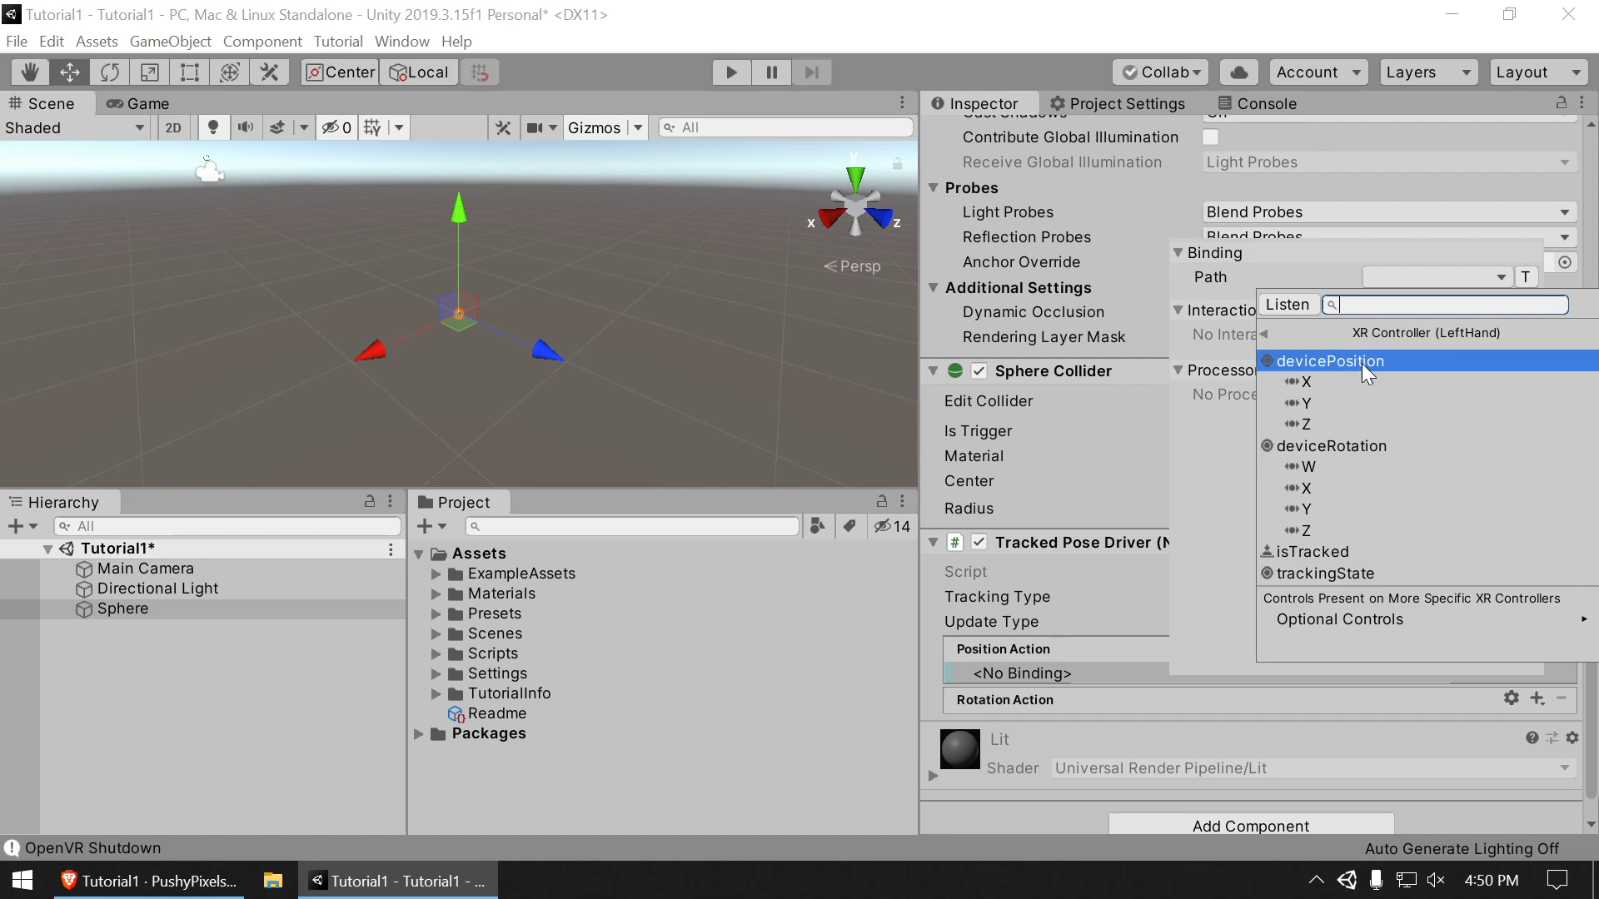
pyautogui.click(1361, 363)
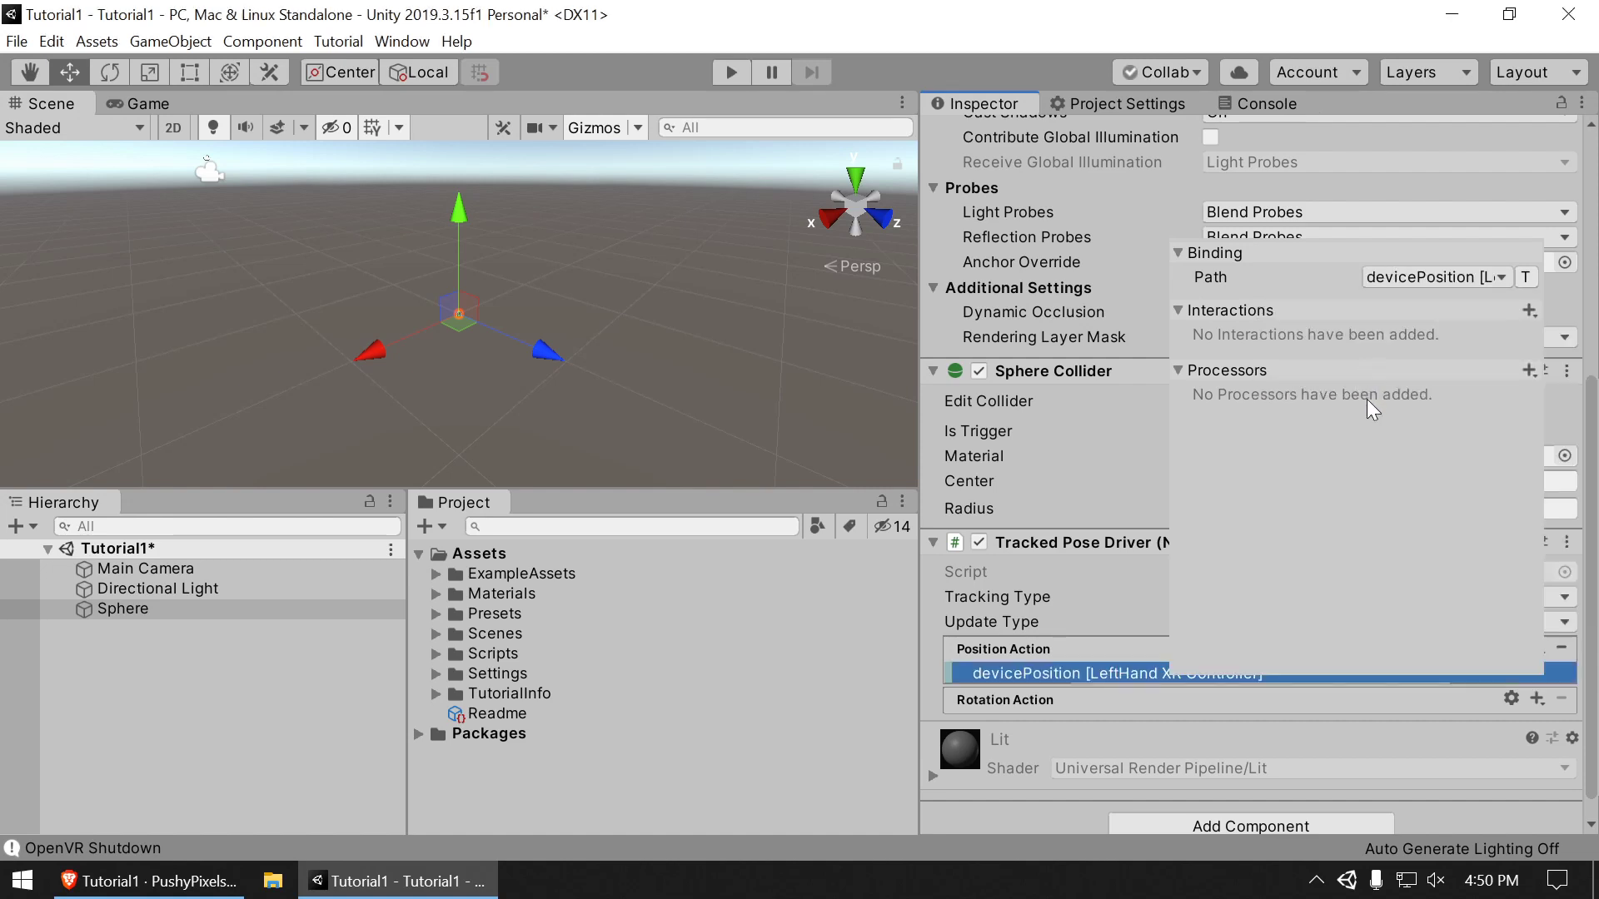
# Step: Bind the Sphere's Rotation Action to deviceRotation of XR Controller (LeftHand), and test-run the scene briefly
pyautogui.click(1536, 698)
pyautogui.click(1466, 708)
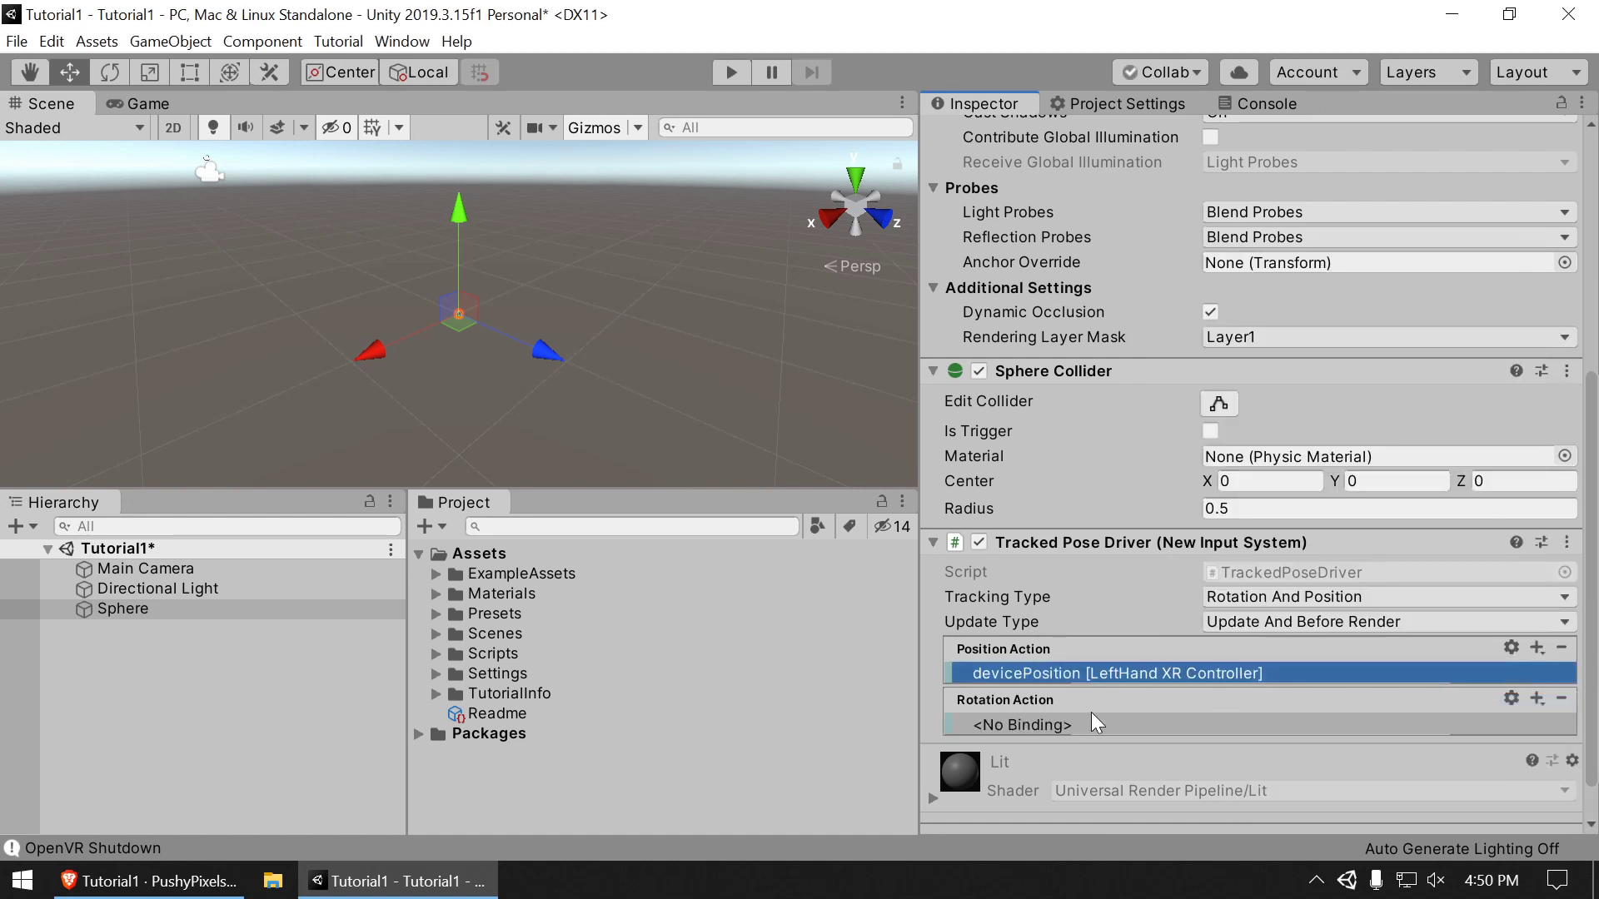
pyautogui.click(1018, 722)
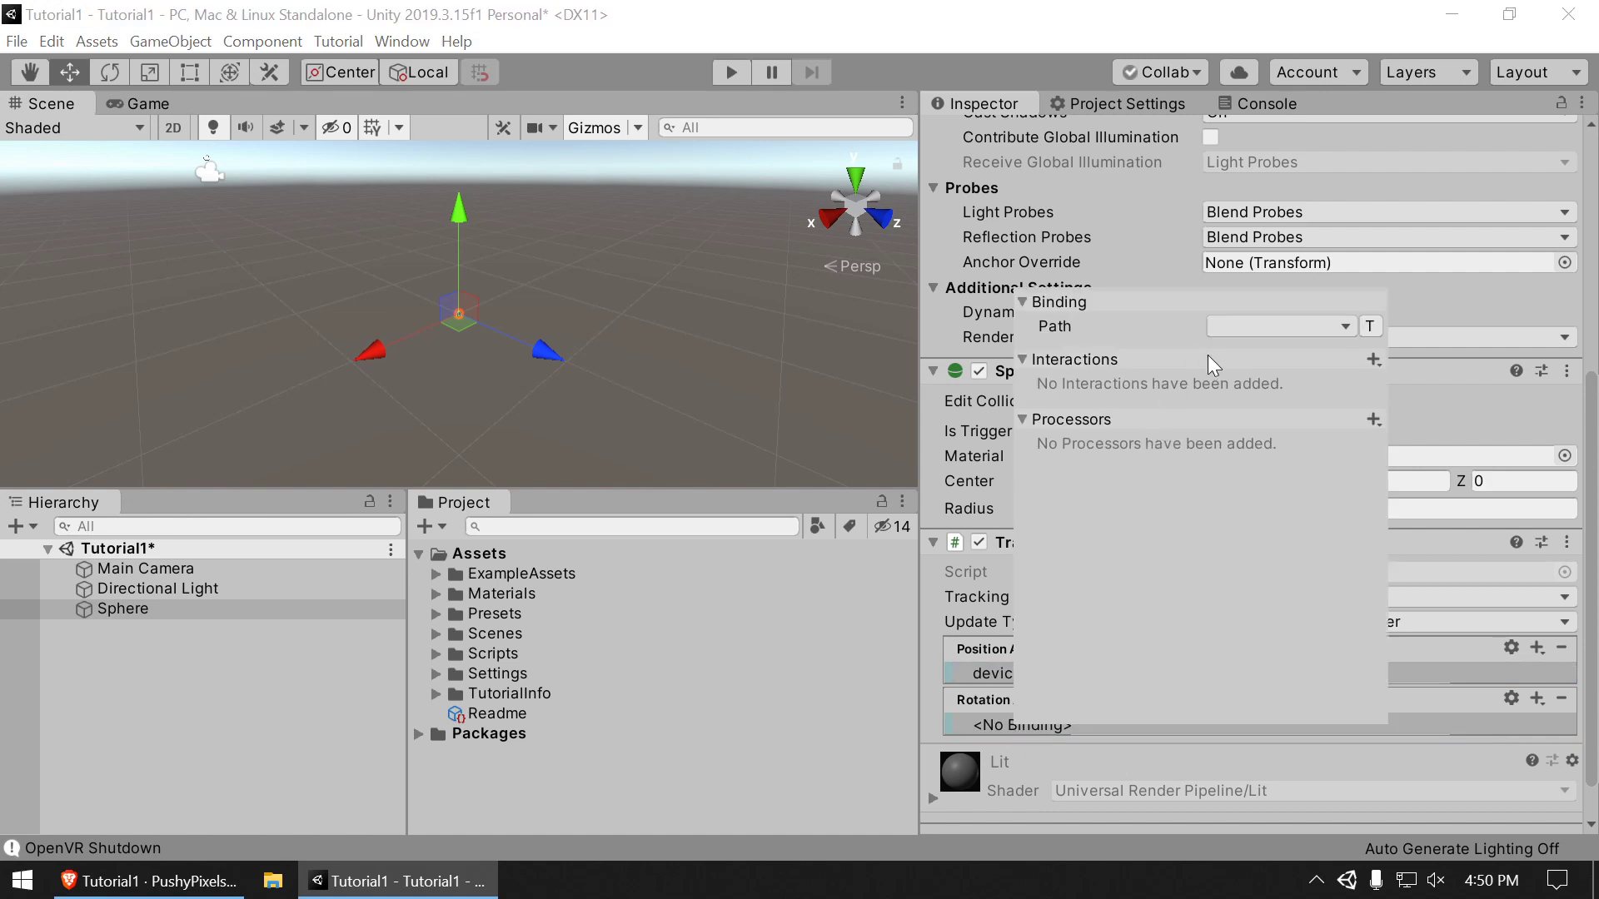
pyautogui.click(1256, 324)
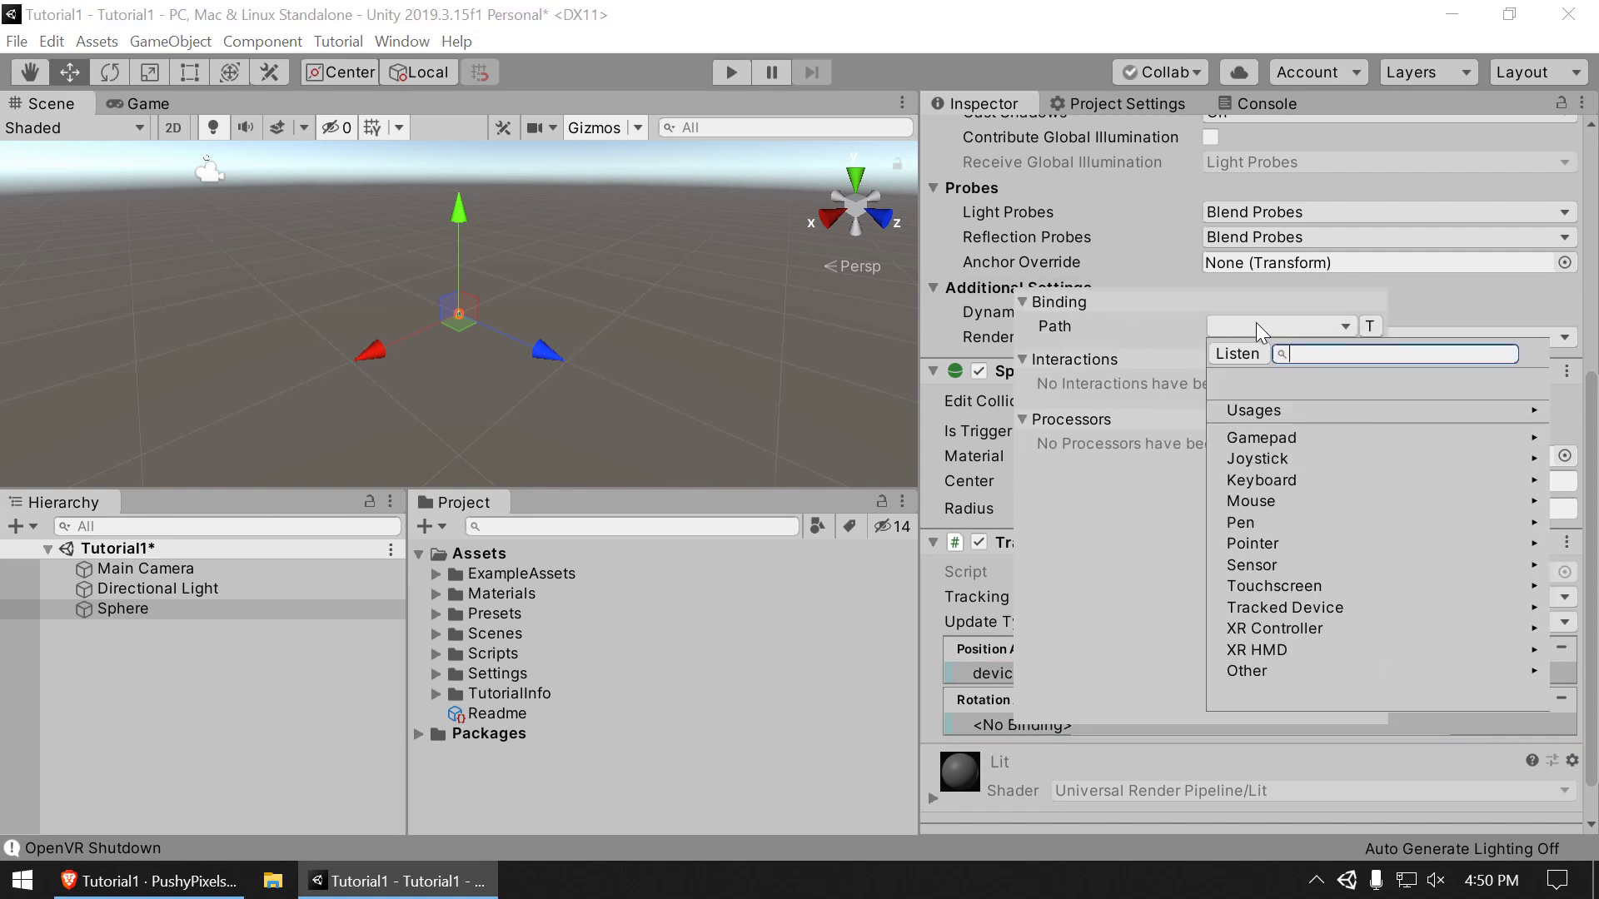
pyautogui.click(1325, 624)
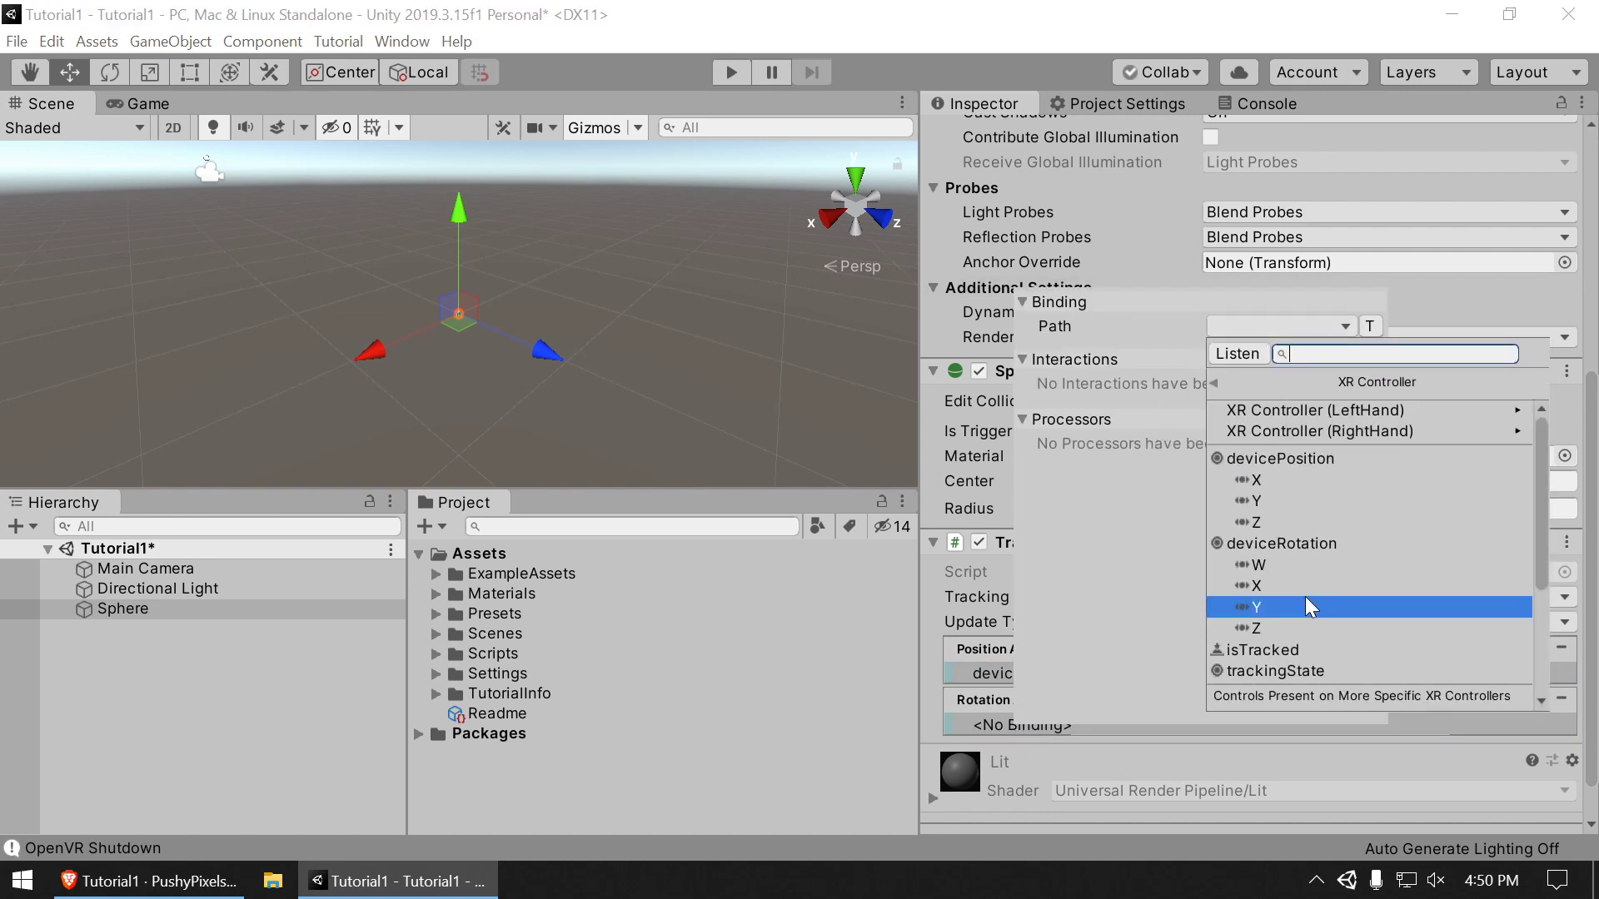
pyautogui.click(1314, 409)
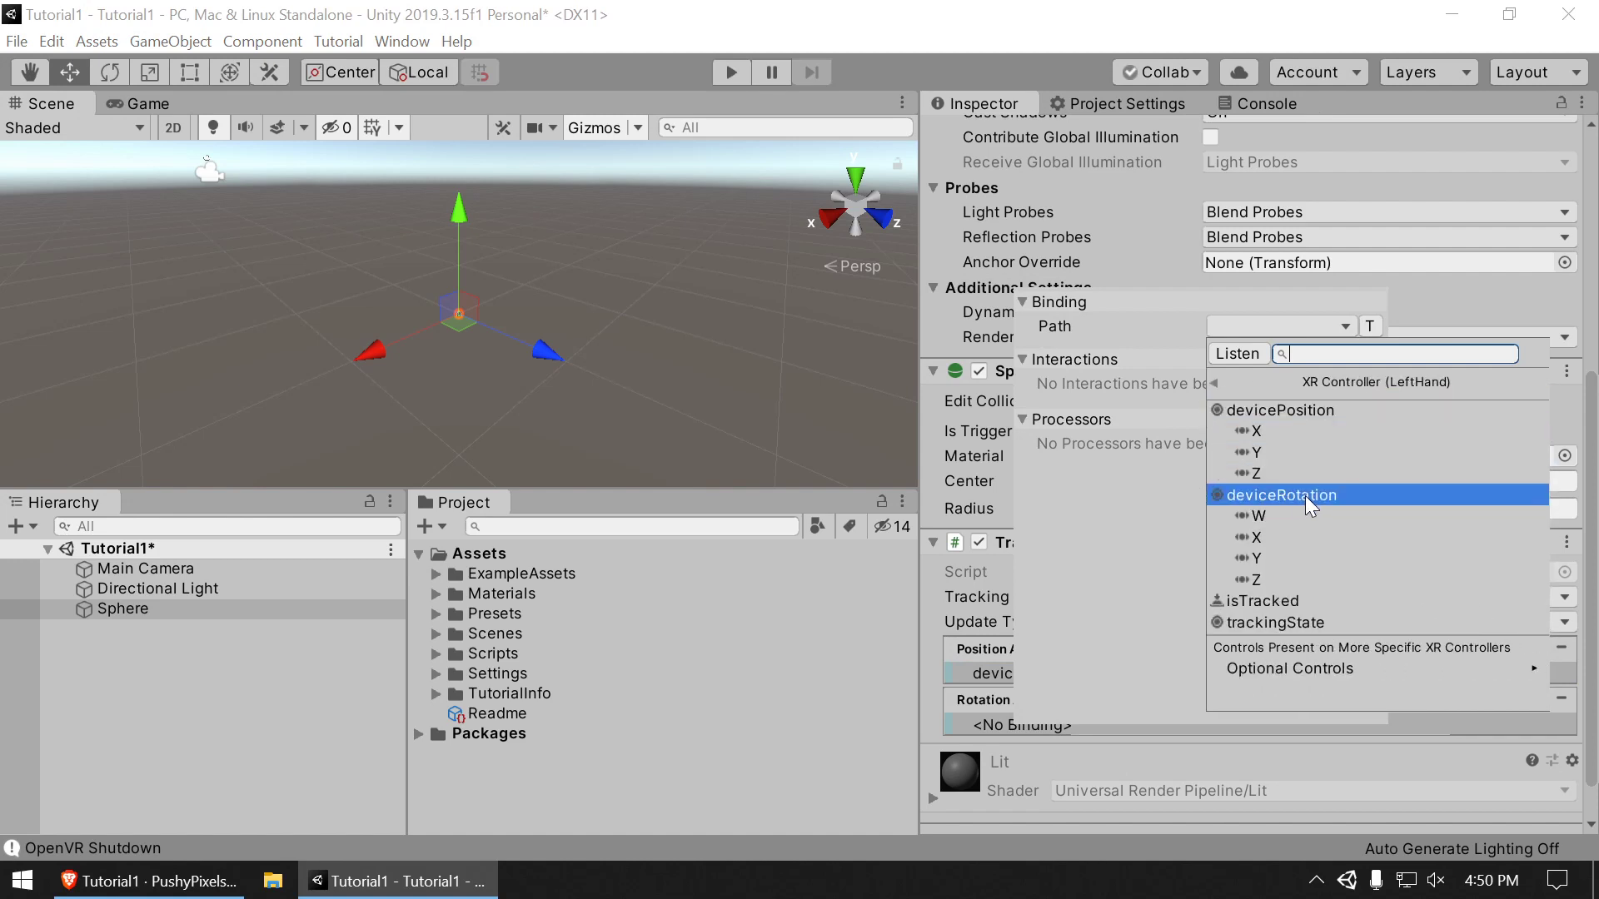
pyautogui.click(1302, 493)
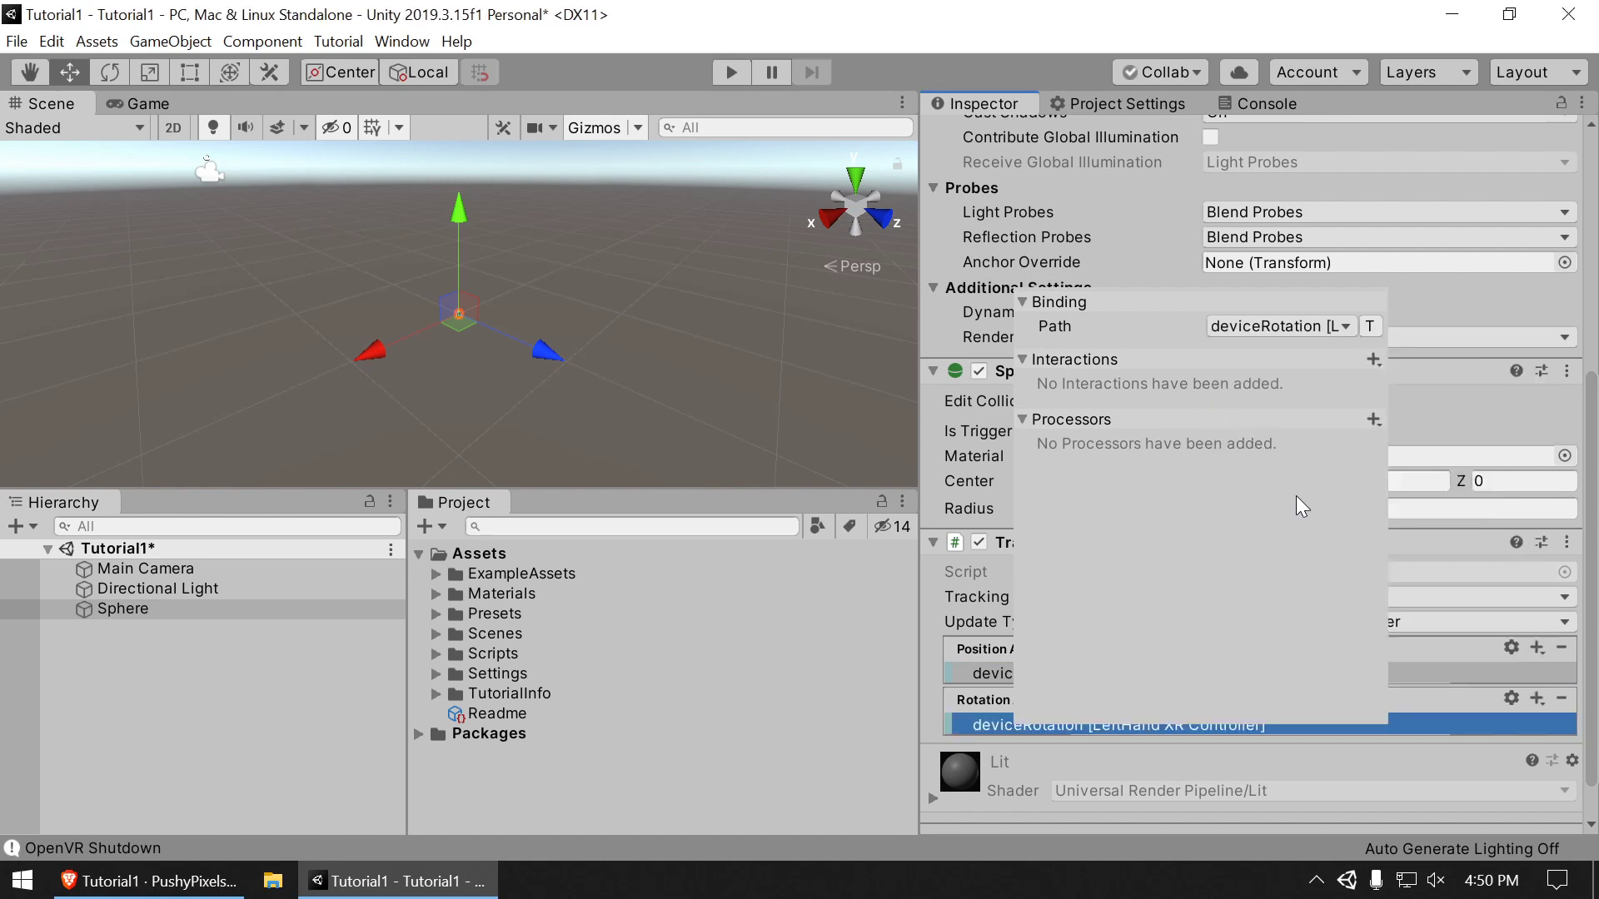
pyautogui.click(1432, 771)
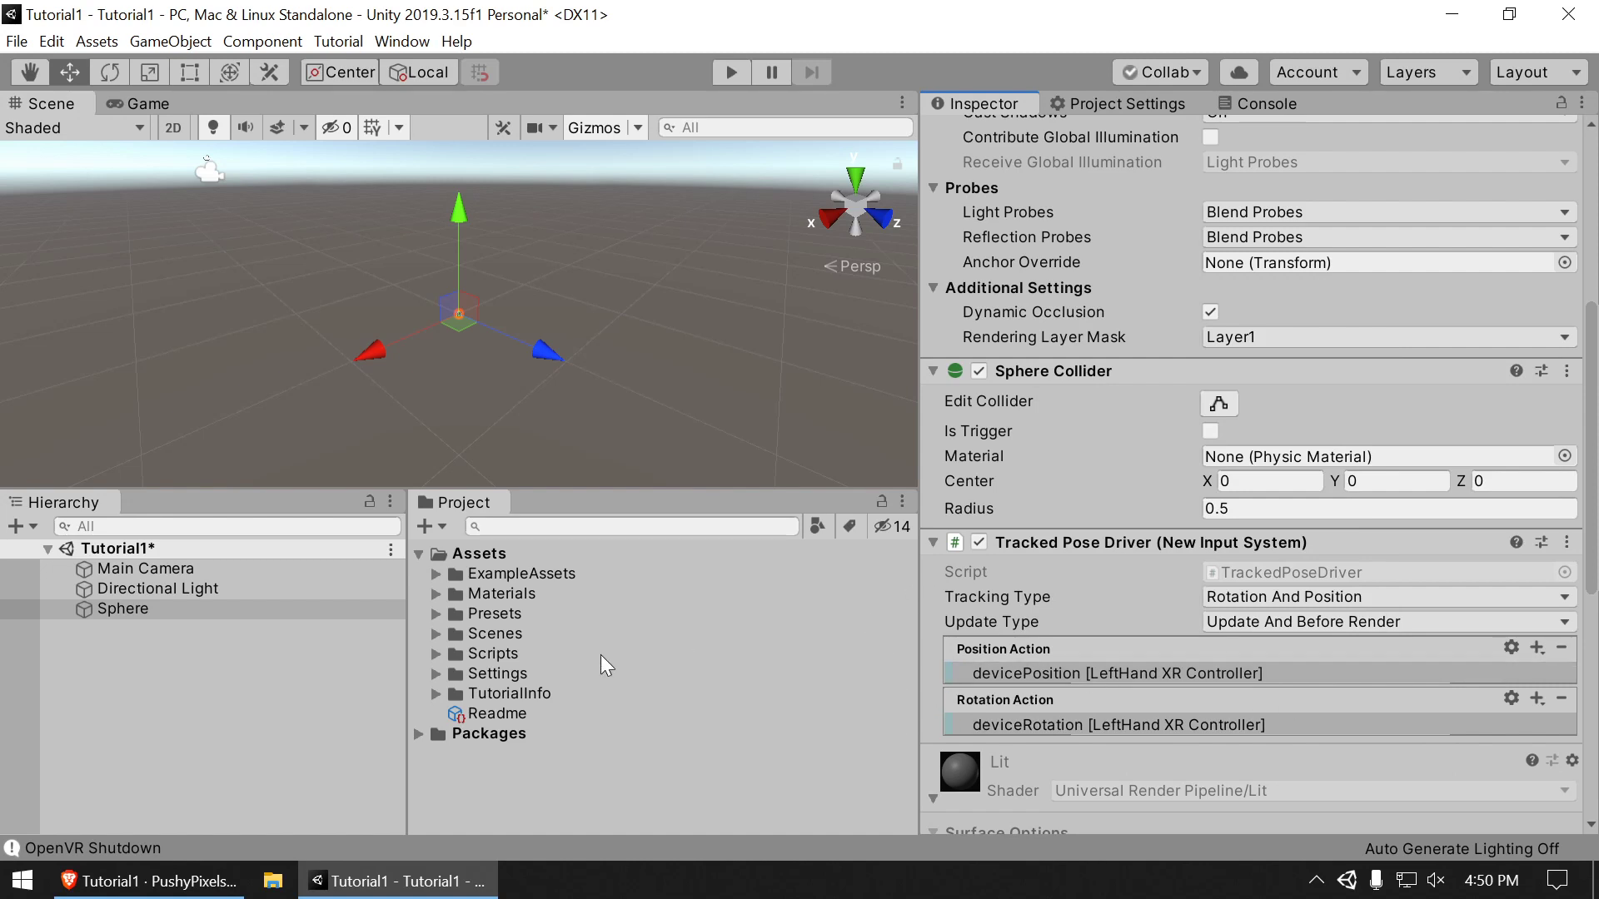
pyautogui.click(732, 73)
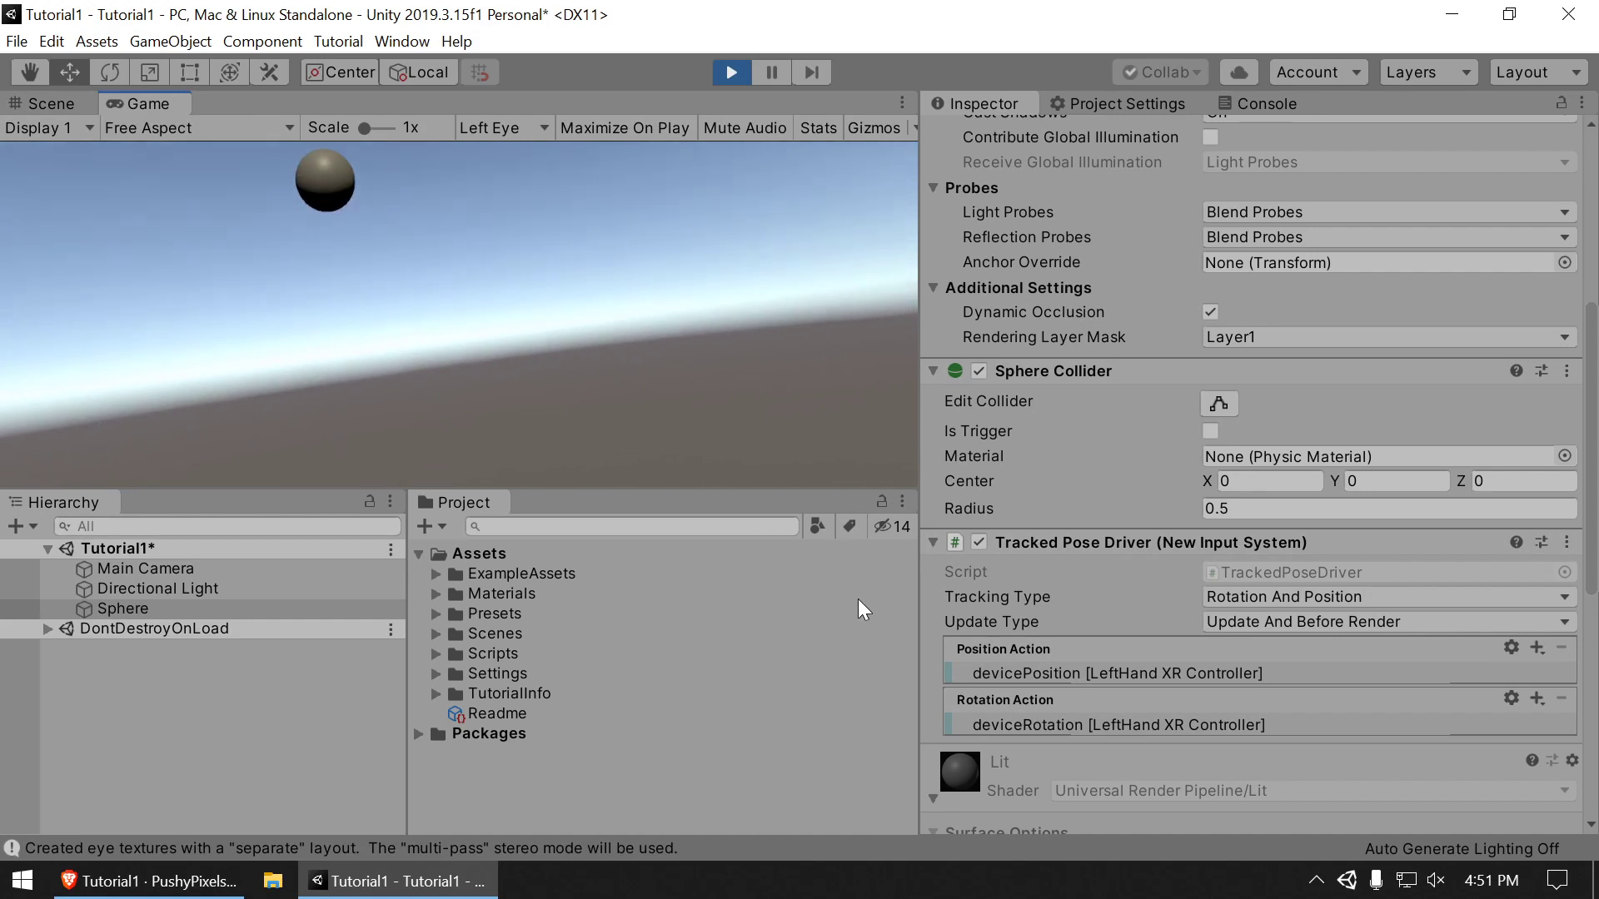
pyautogui.click(736, 72)
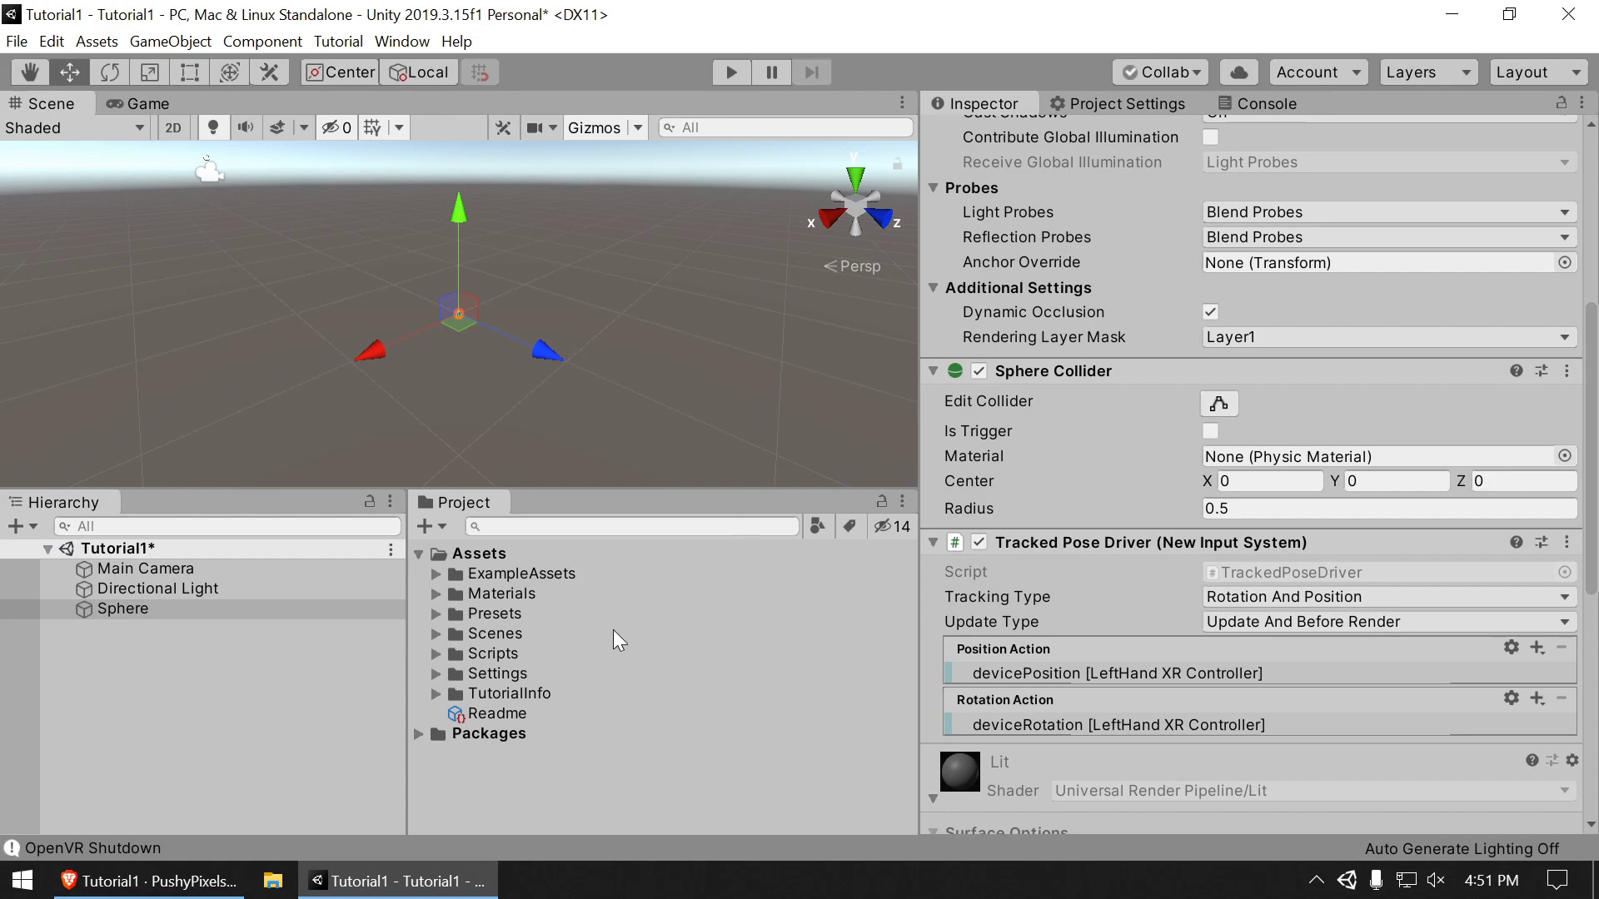
# Step: Duplicate the Sphere and set the copy's Position Action binding to devicePosition of XR Controller (RightHand)
pyautogui.rightClick(116, 609)
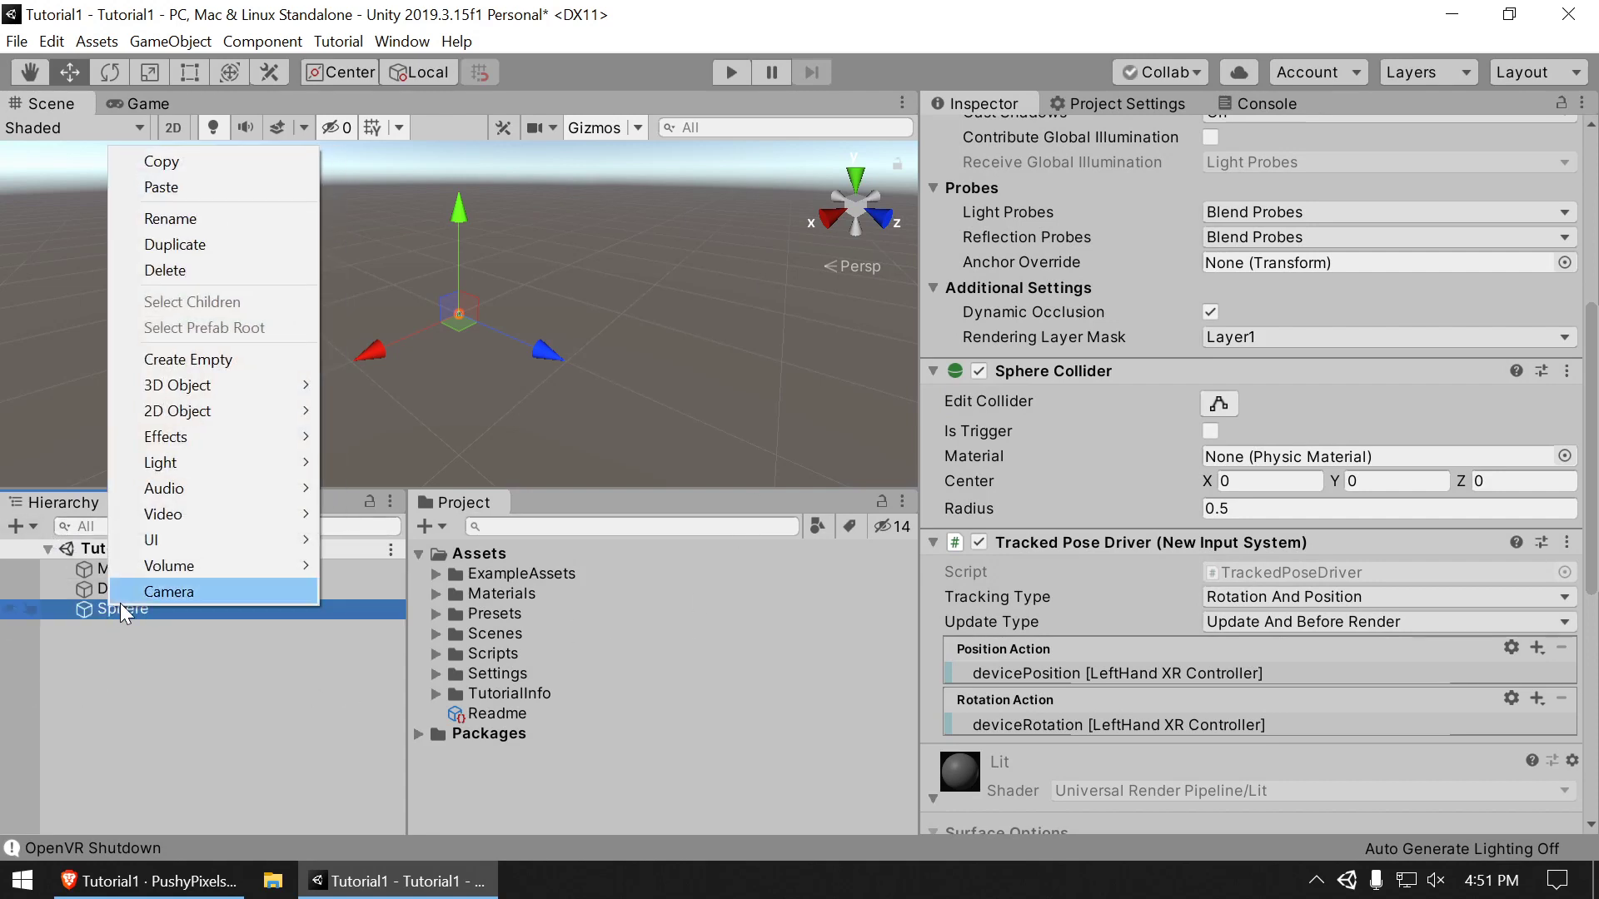
pyautogui.click(223, 244)
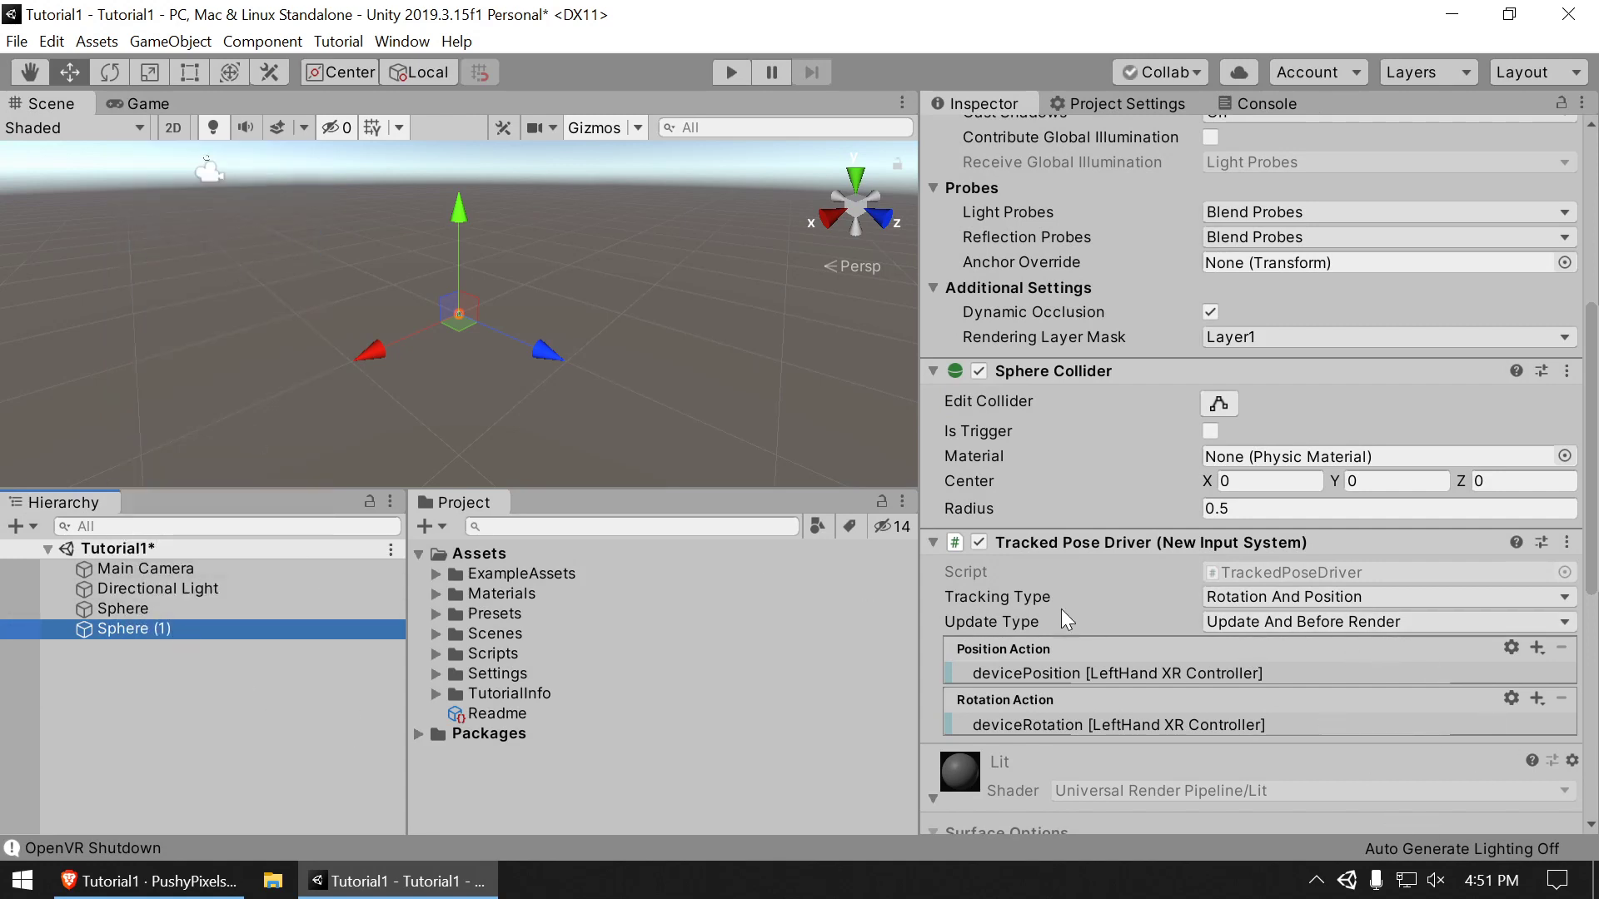
pyautogui.doubleClick(1047, 674)
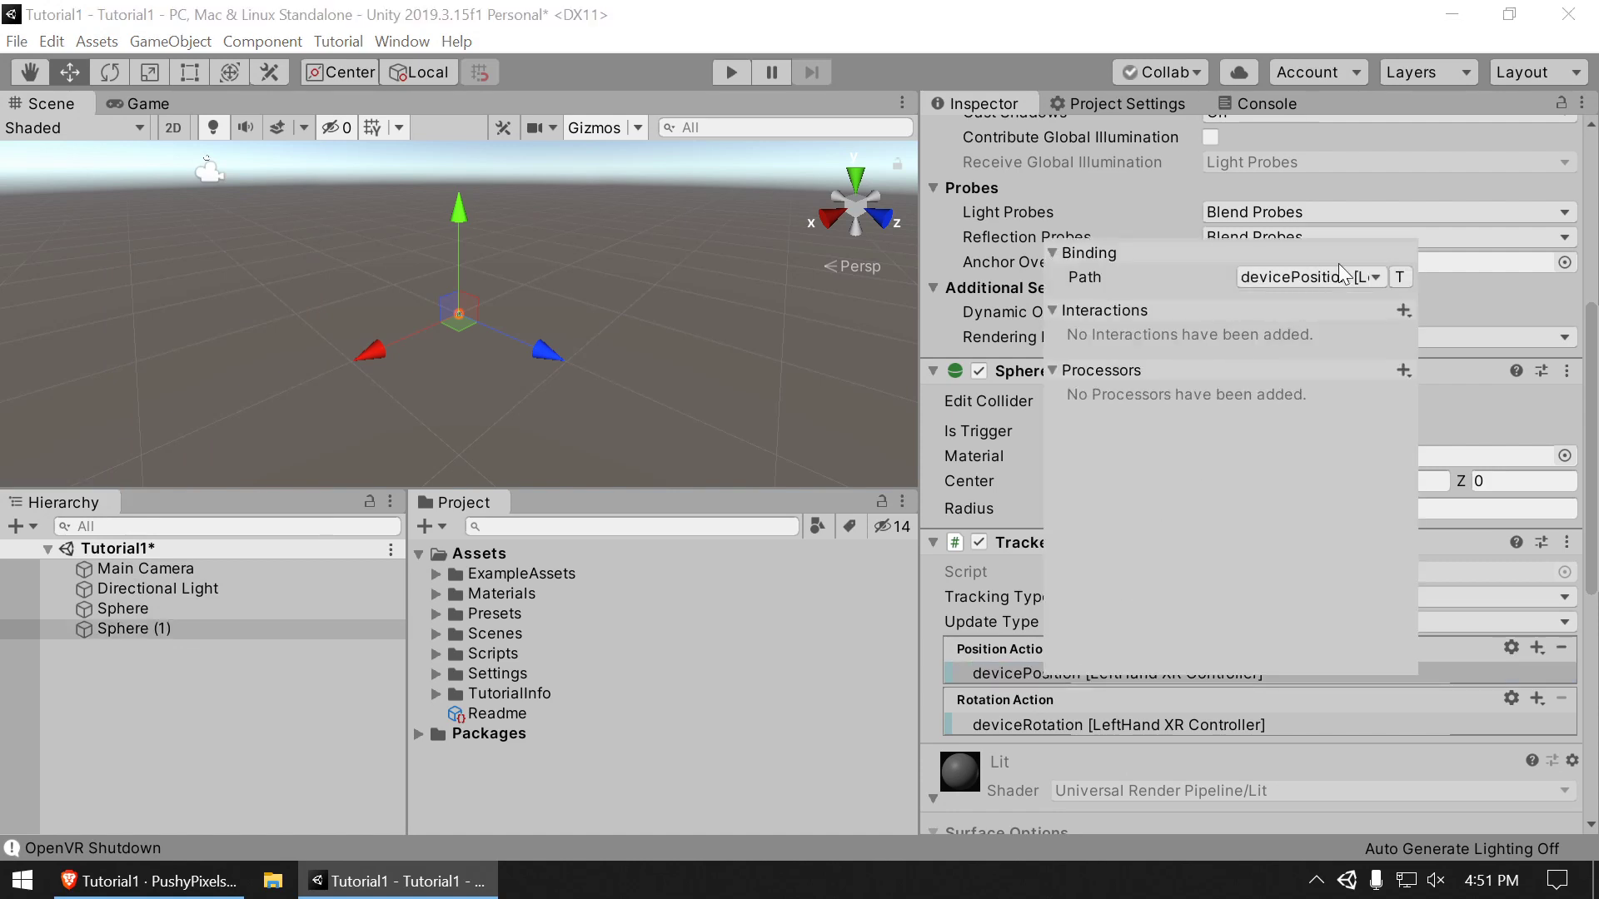
pyautogui.click(1312, 277)
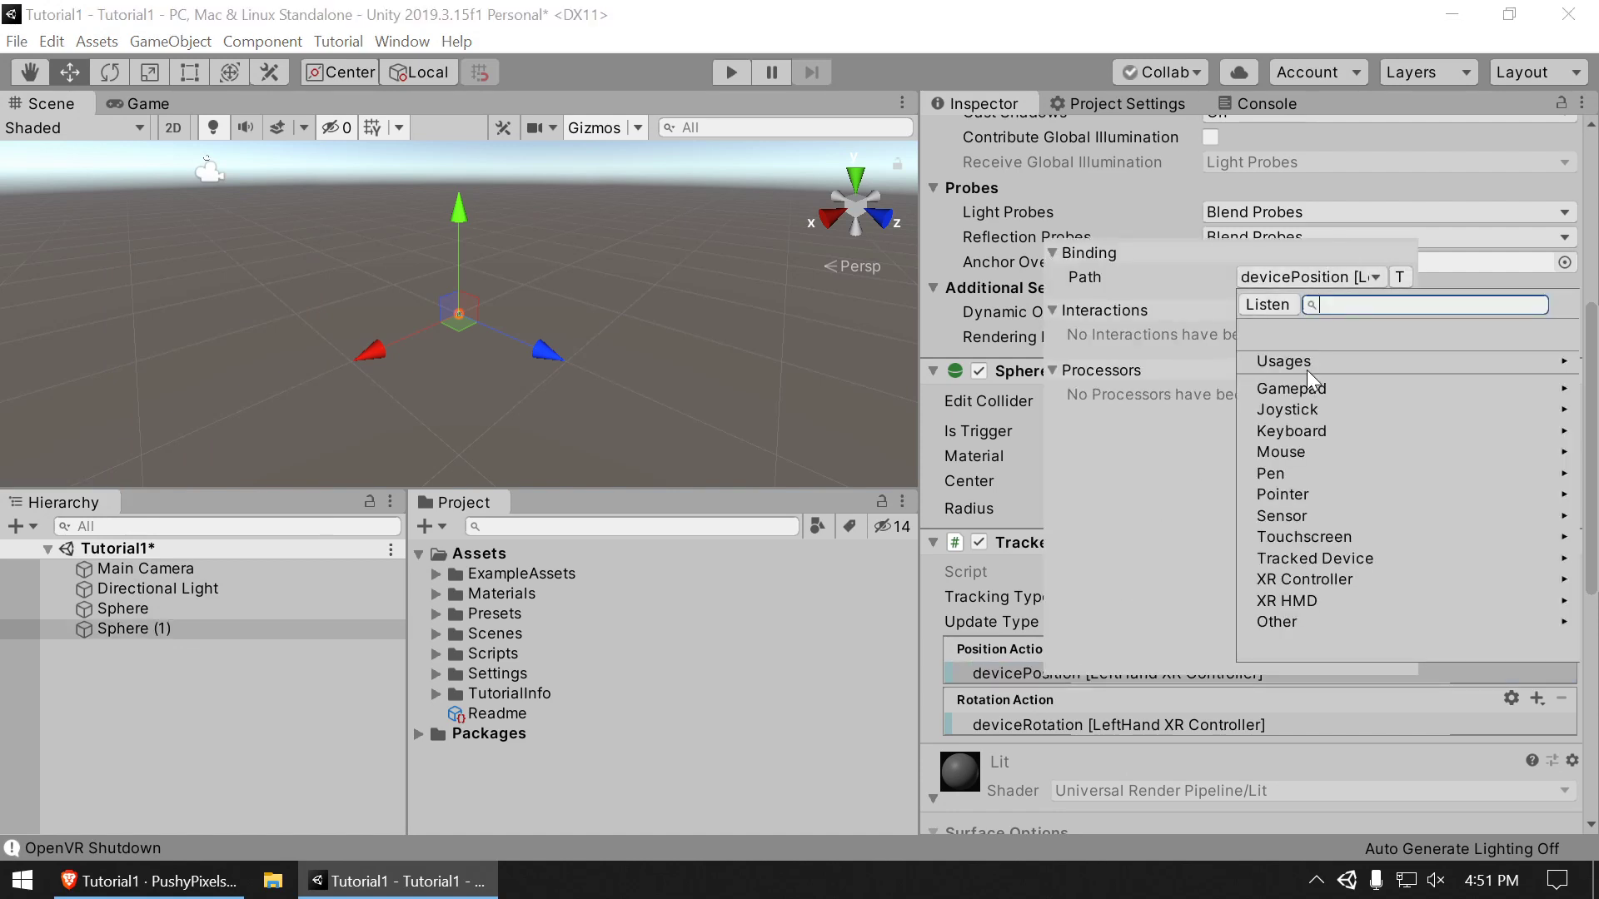
pyautogui.click(1316, 572)
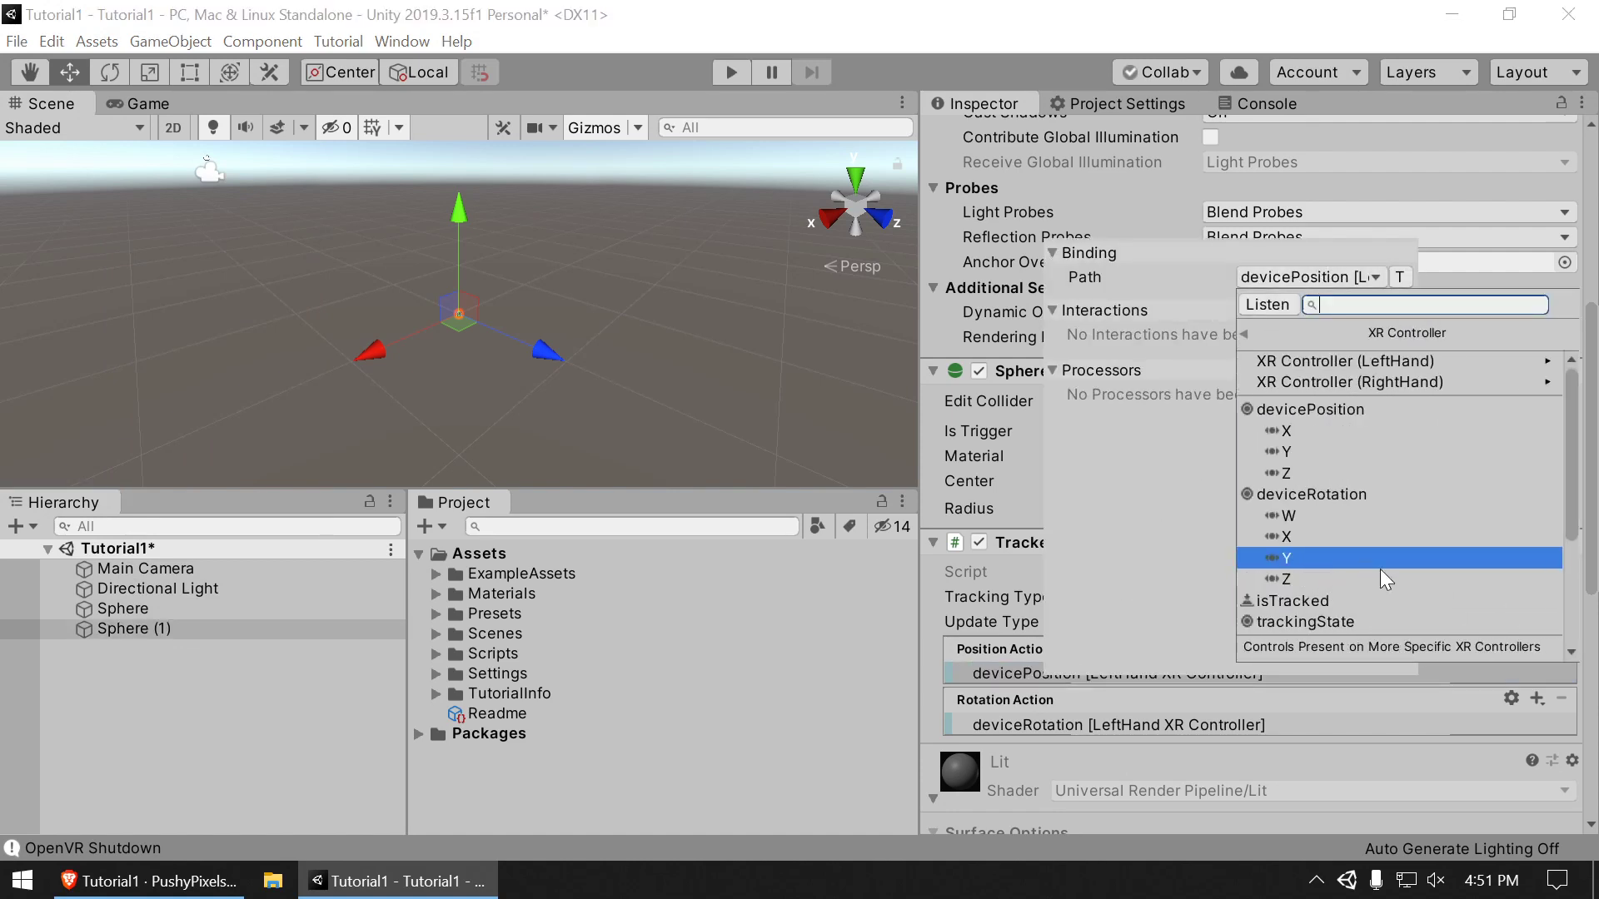
pyautogui.click(1351, 382)
pyautogui.click(1342, 367)
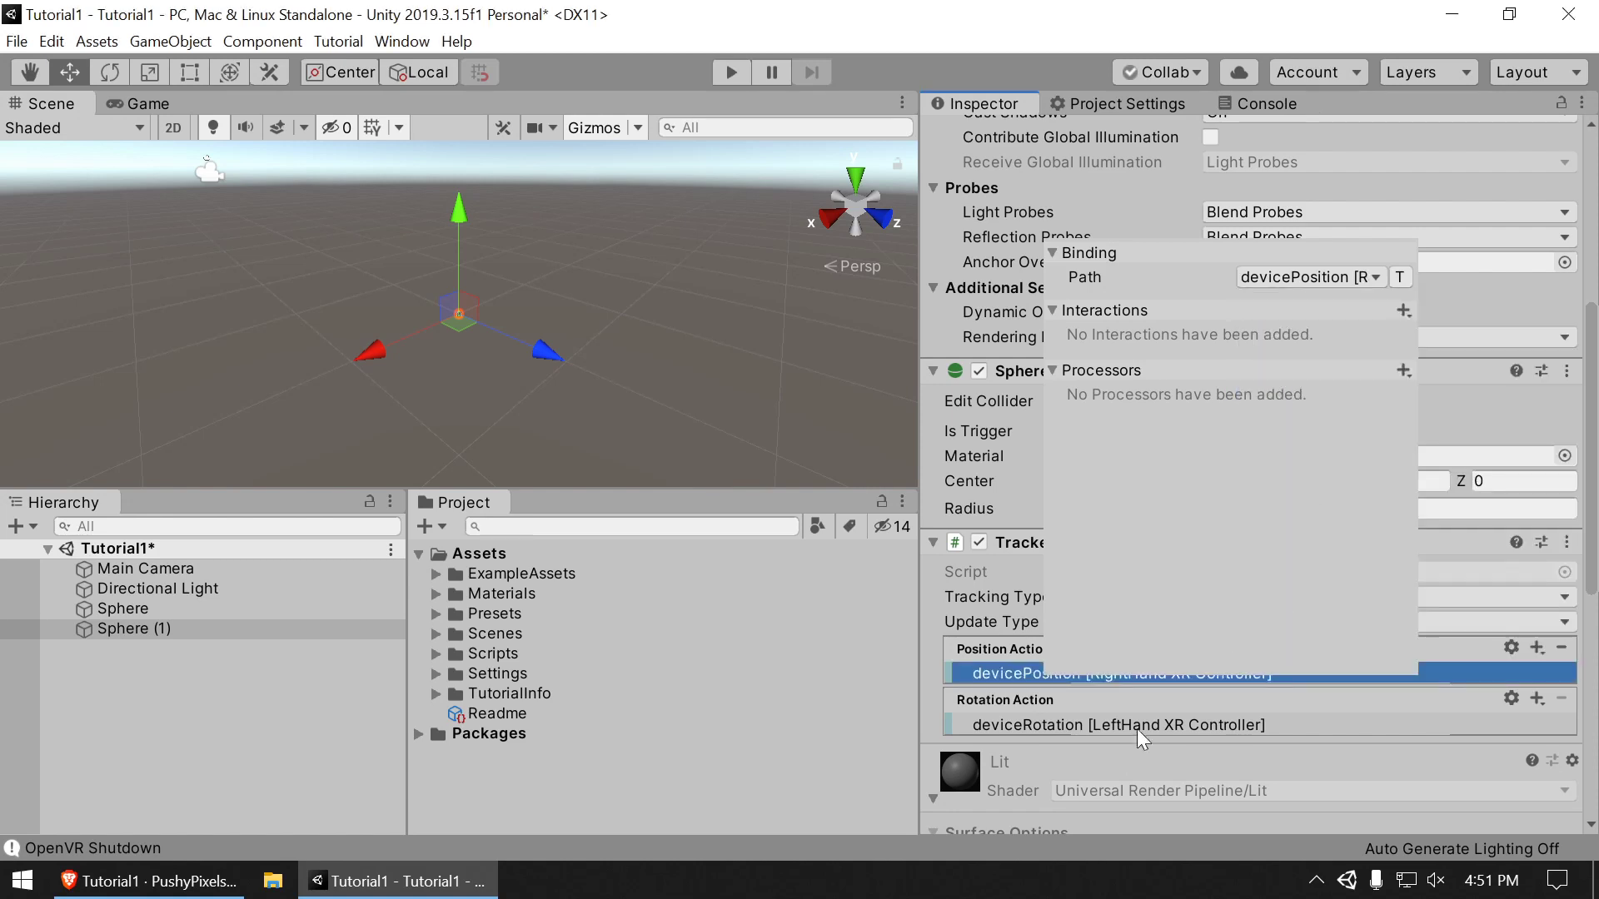
# Step: Set the duplicated sphere's Rotation Action binding to the general XR Controller deviceRotation, and test-run the scene briefly
pyautogui.click(1081, 725)
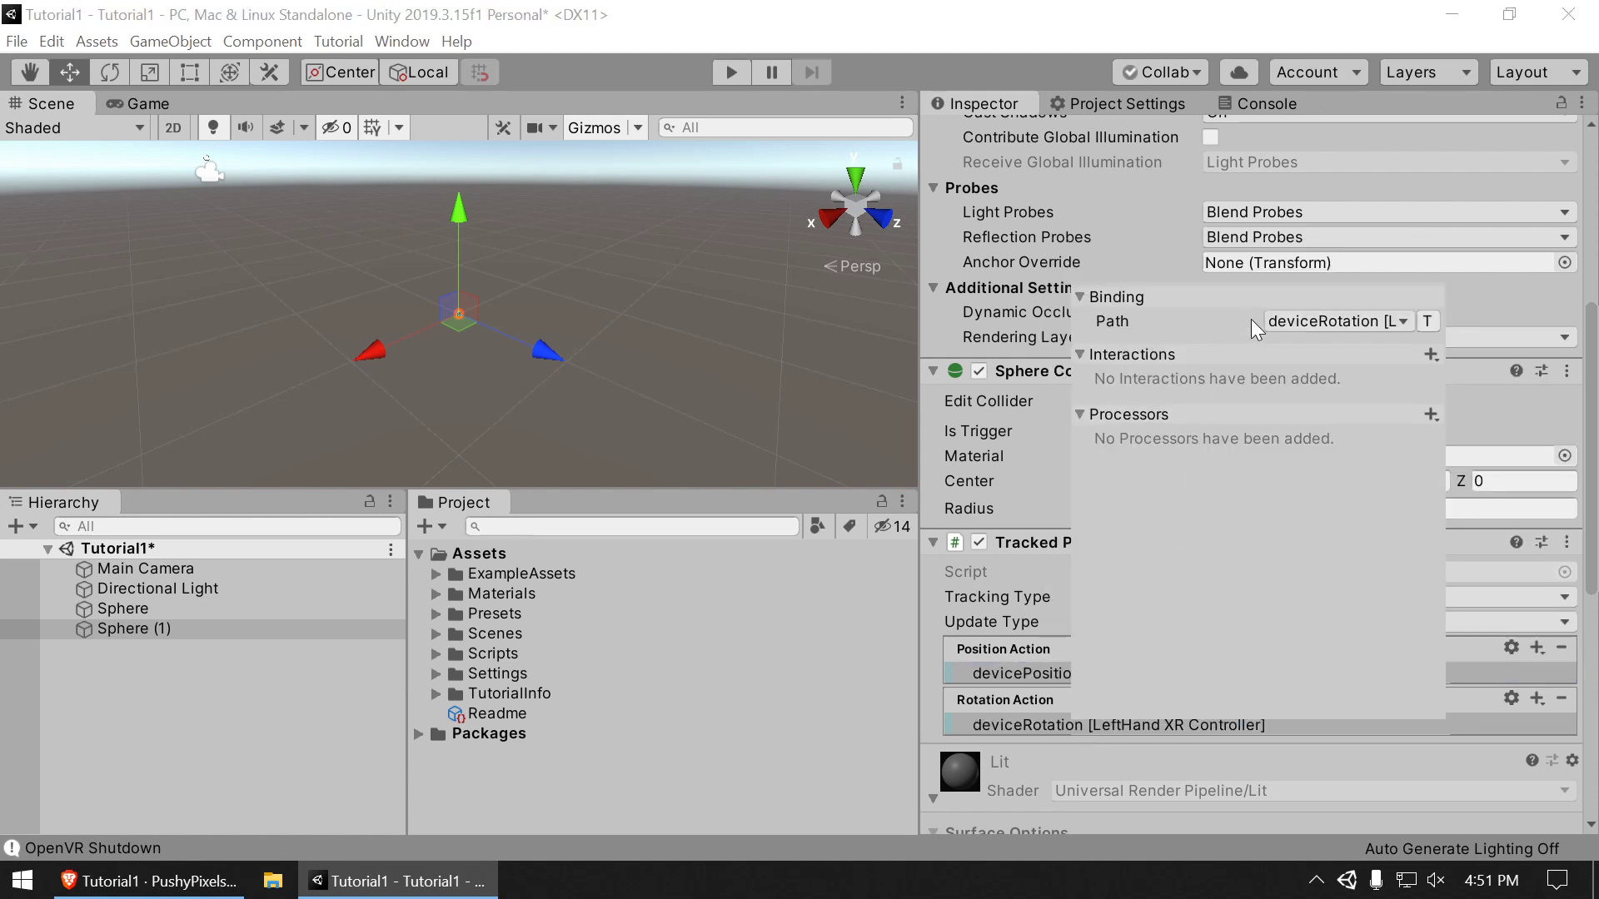
pyautogui.click(1313, 320)
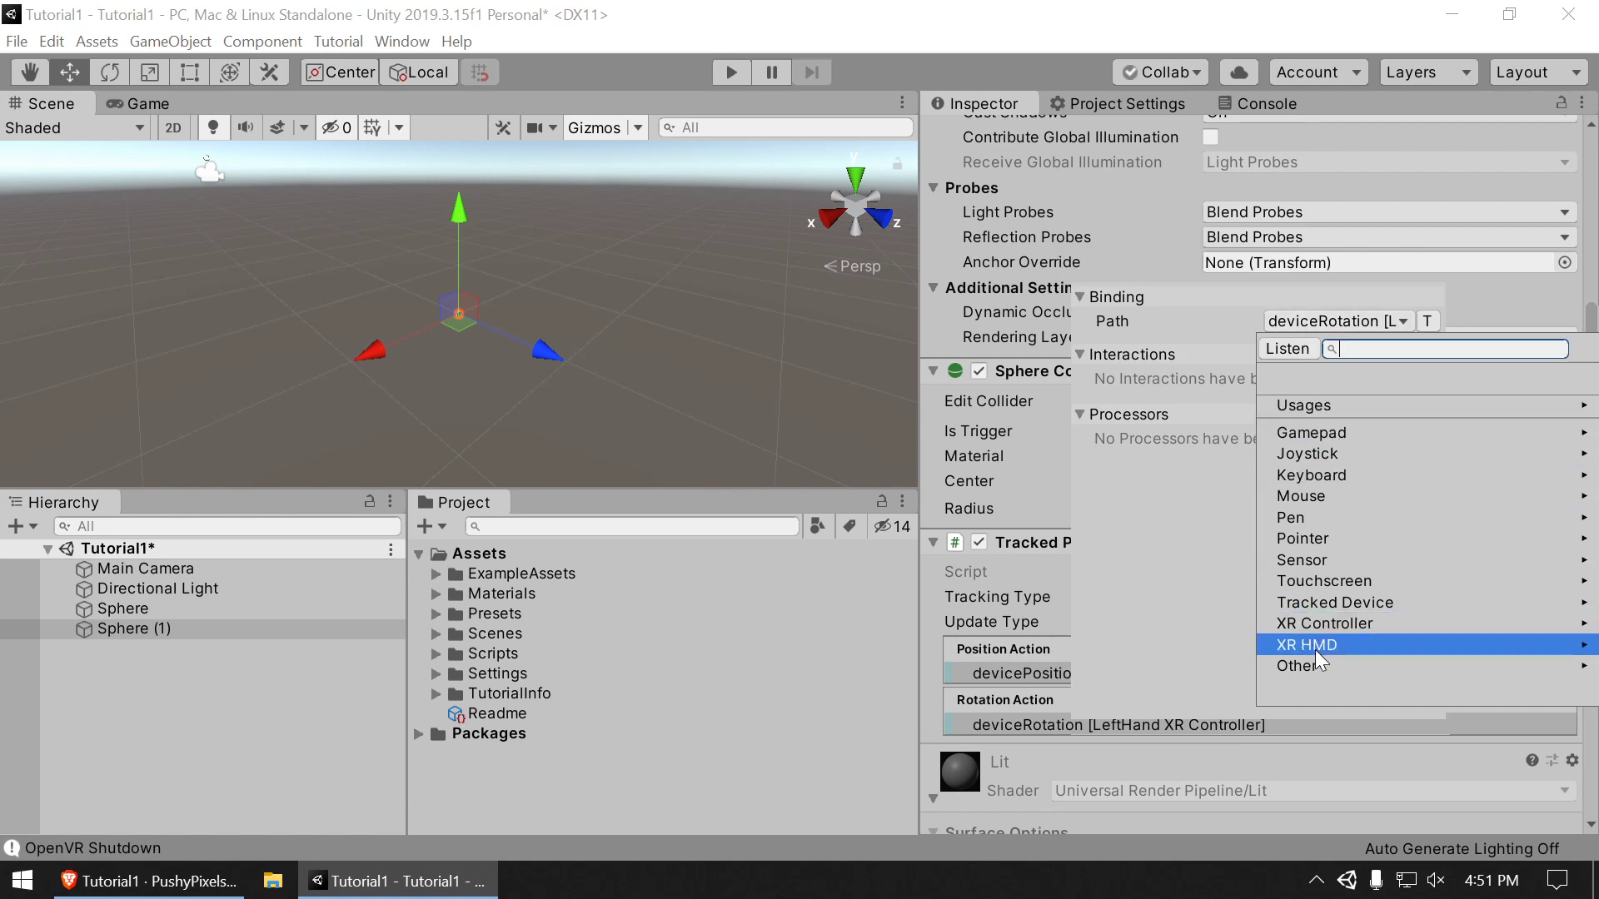
pyautogui.click(1325, 623)
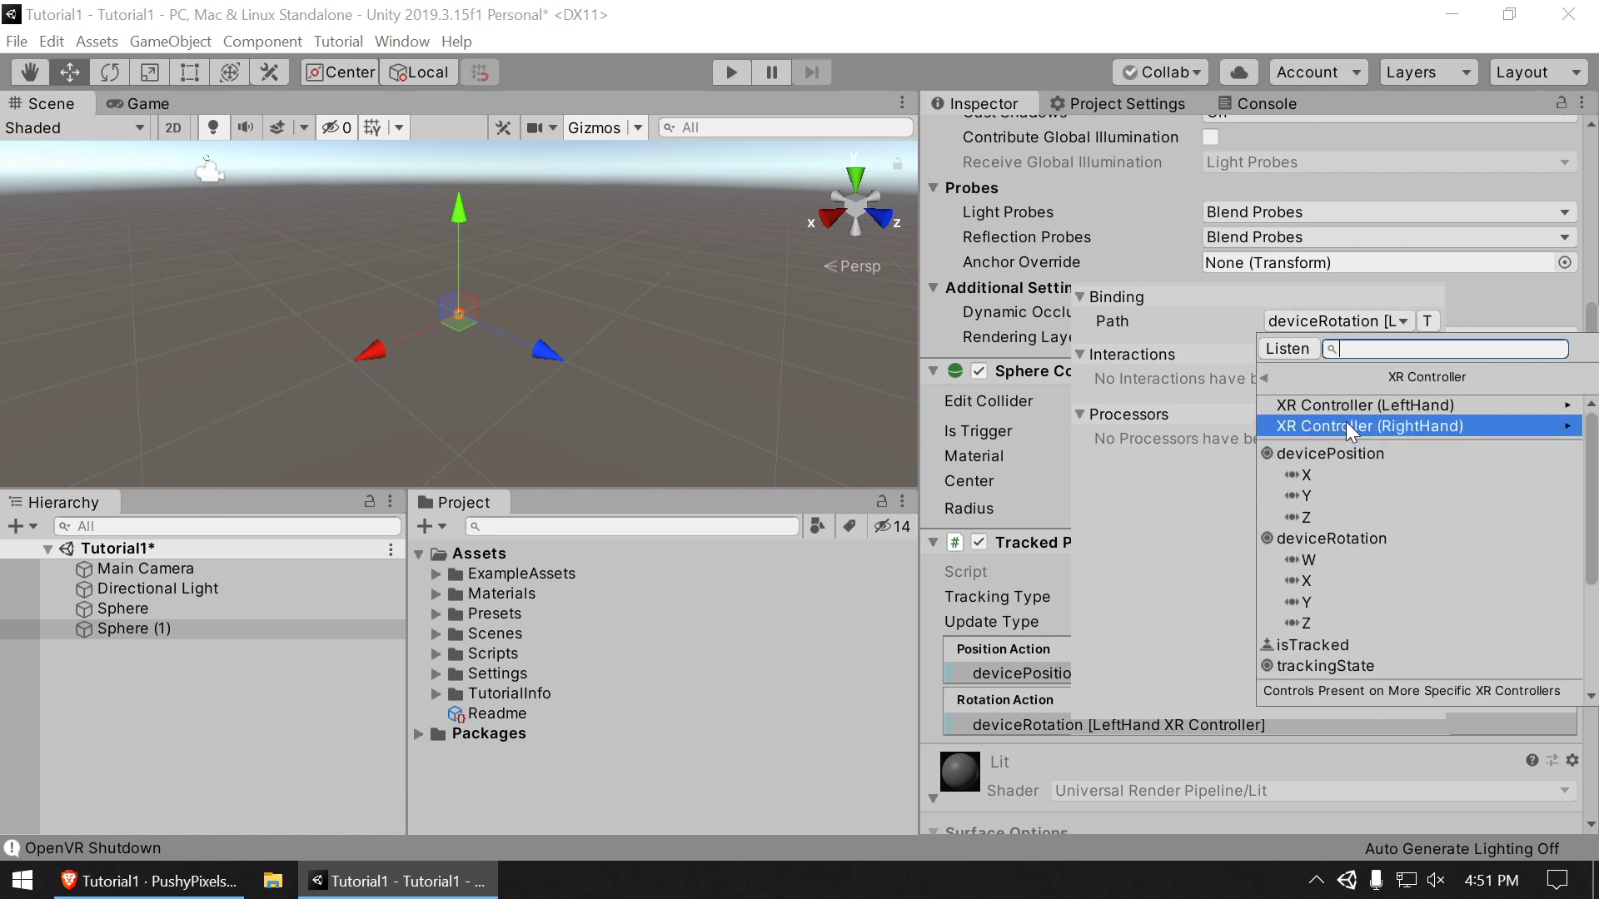
pyautogui.click(1329, 538)
pyautogui.click(643, 712)
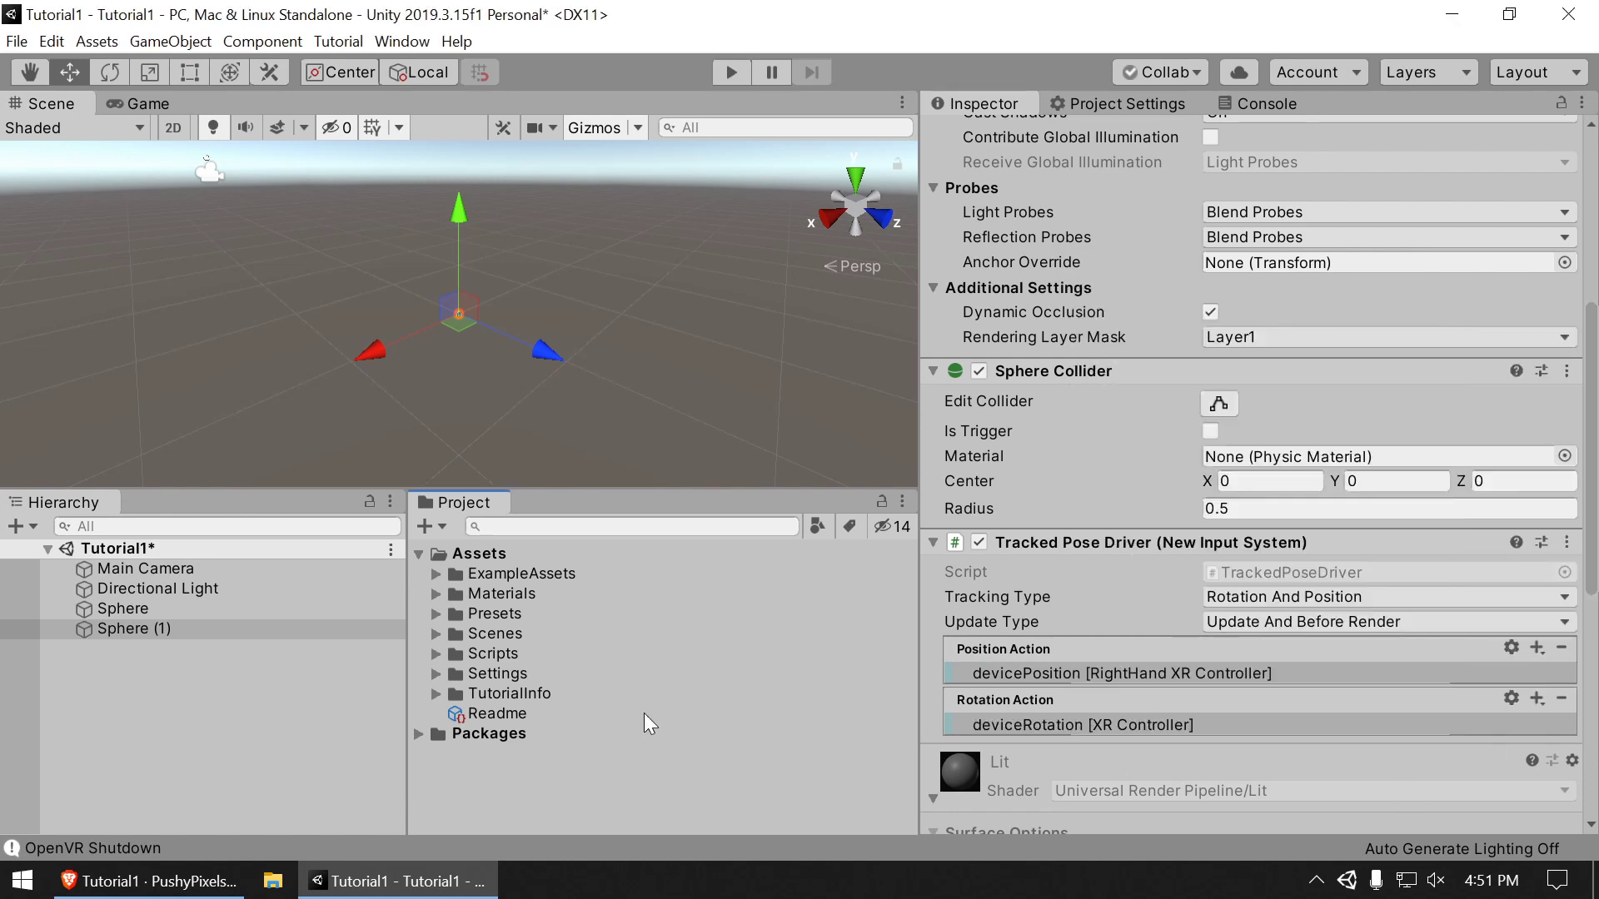
pyautogui.click(726, 77)
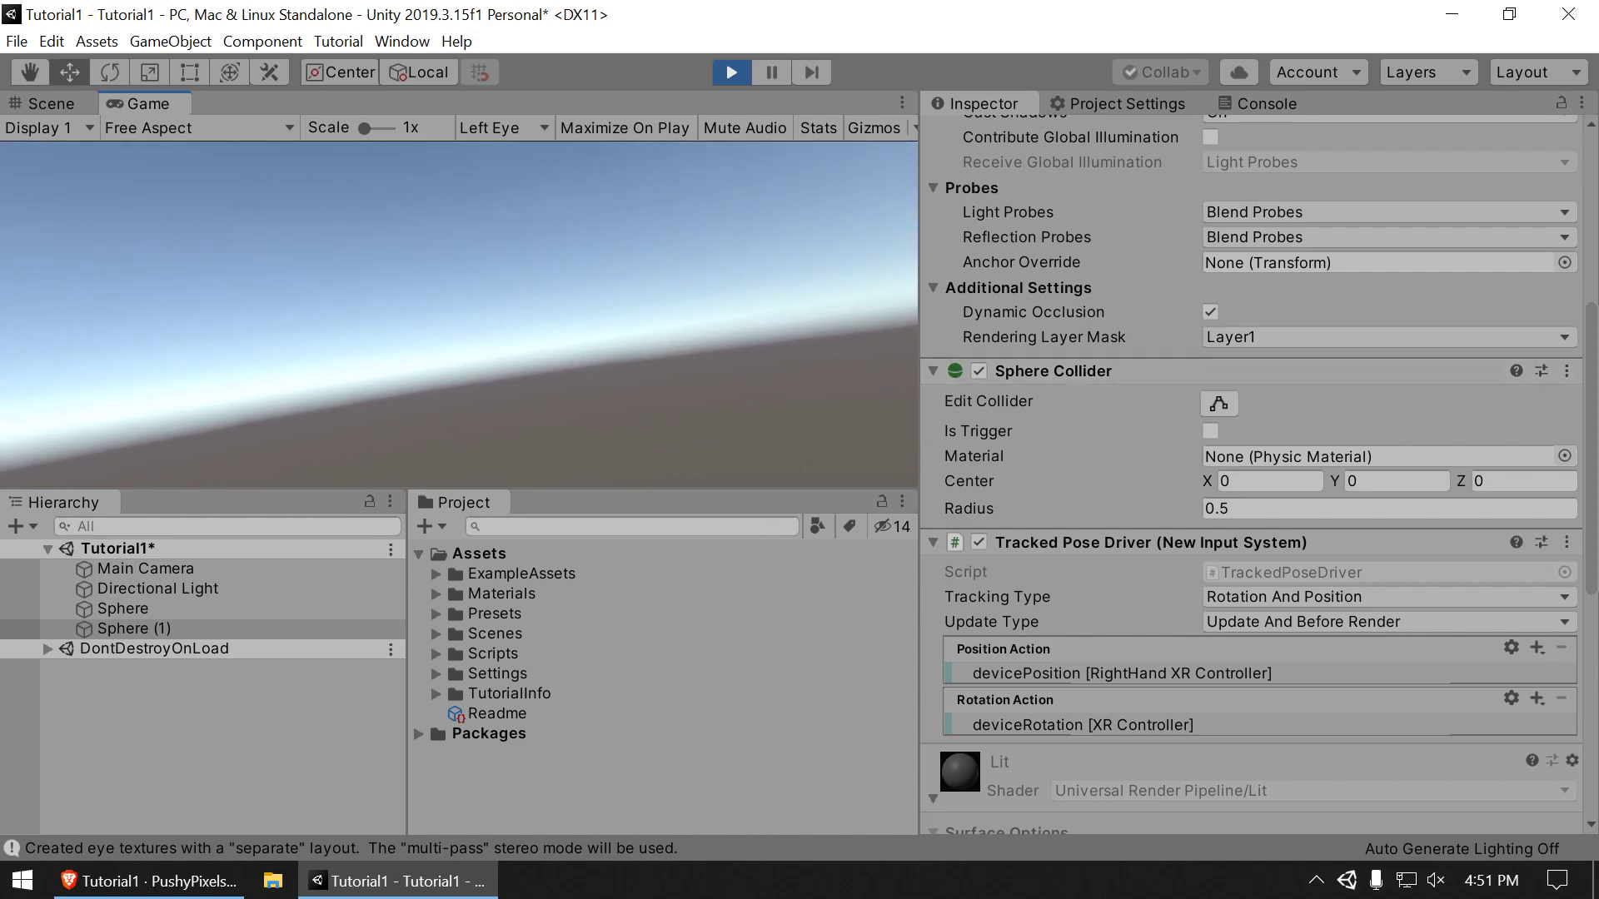
pyautogui.click(732, 74)
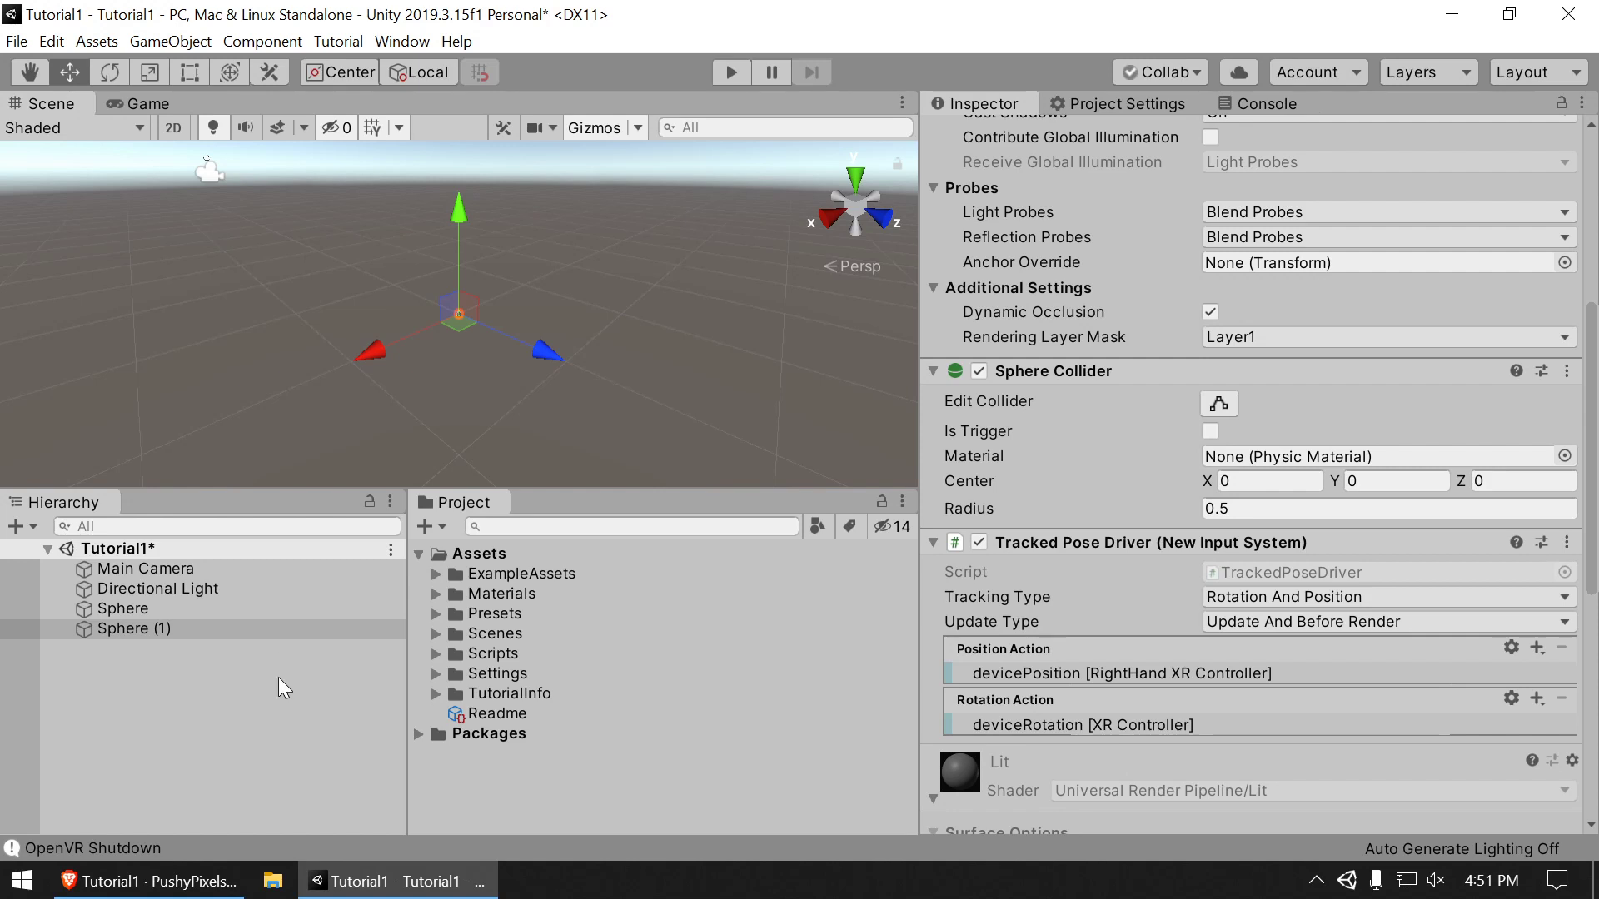
# Step: Rename the original Sphere, the one bound to the left-hand controller, to LeftHand
pyautogui.click(117, 608)
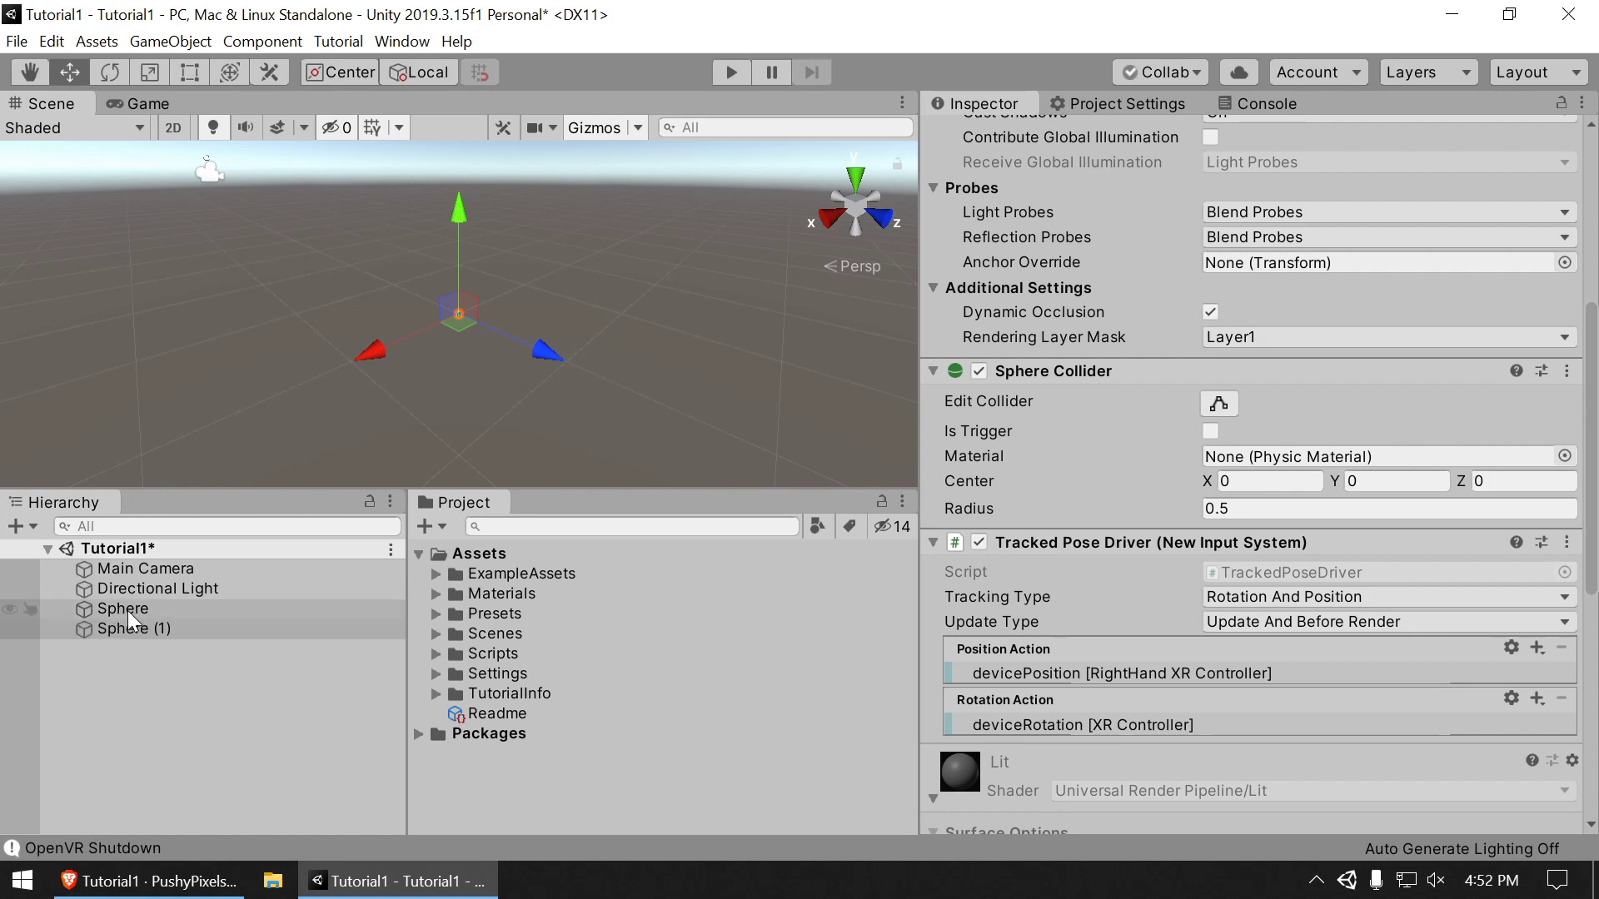
pyautogui.click(138, 607)
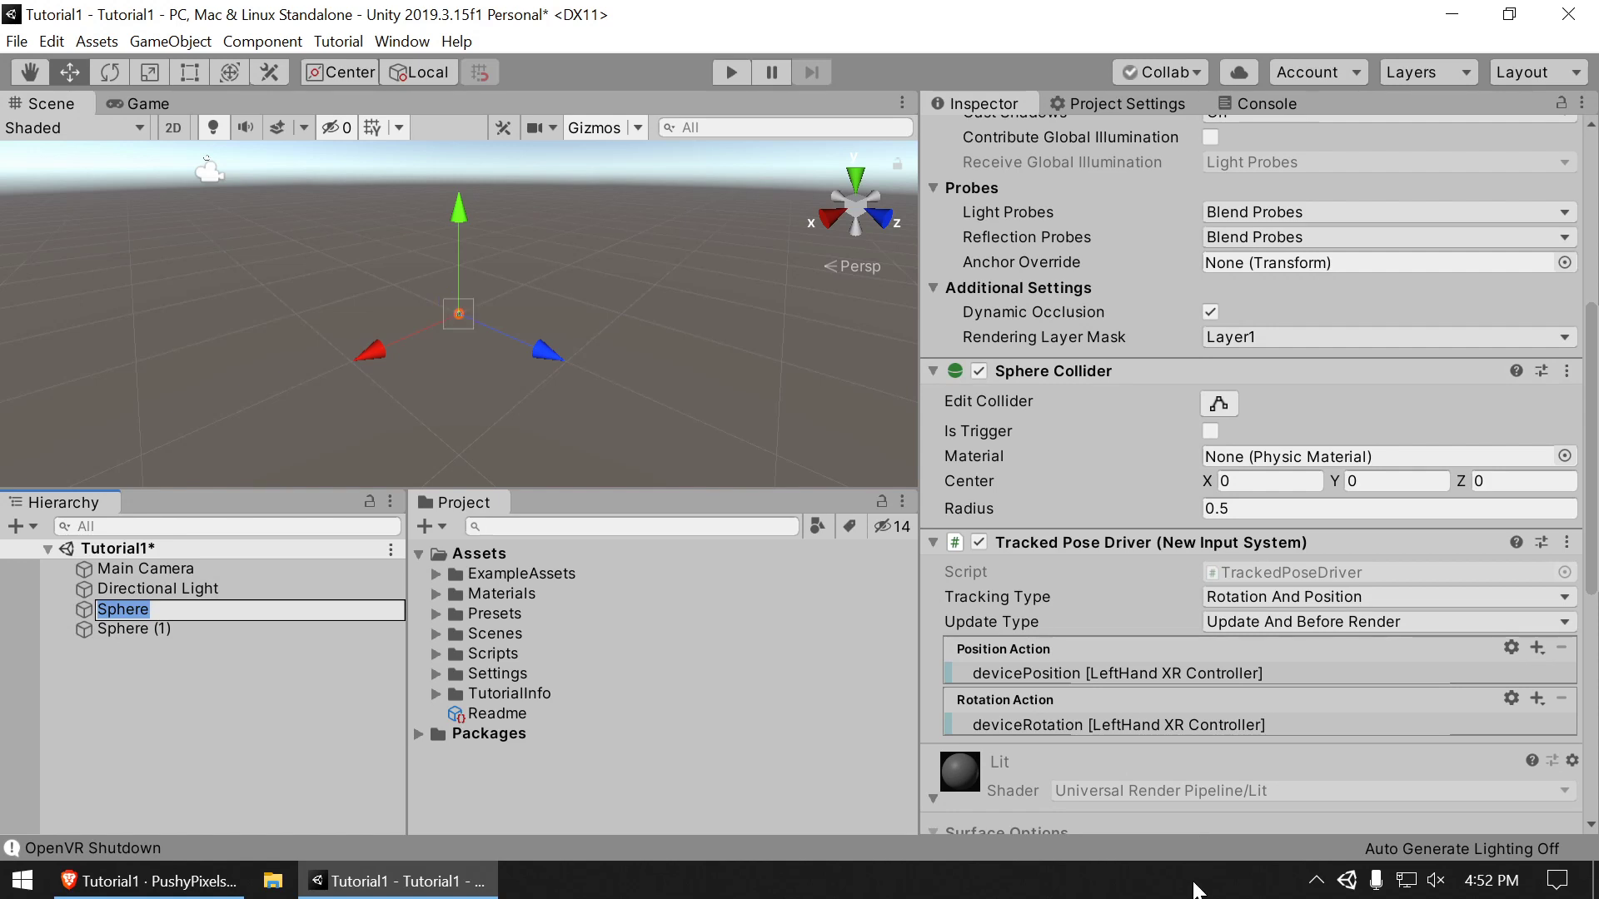
pyautogui.write('Left')
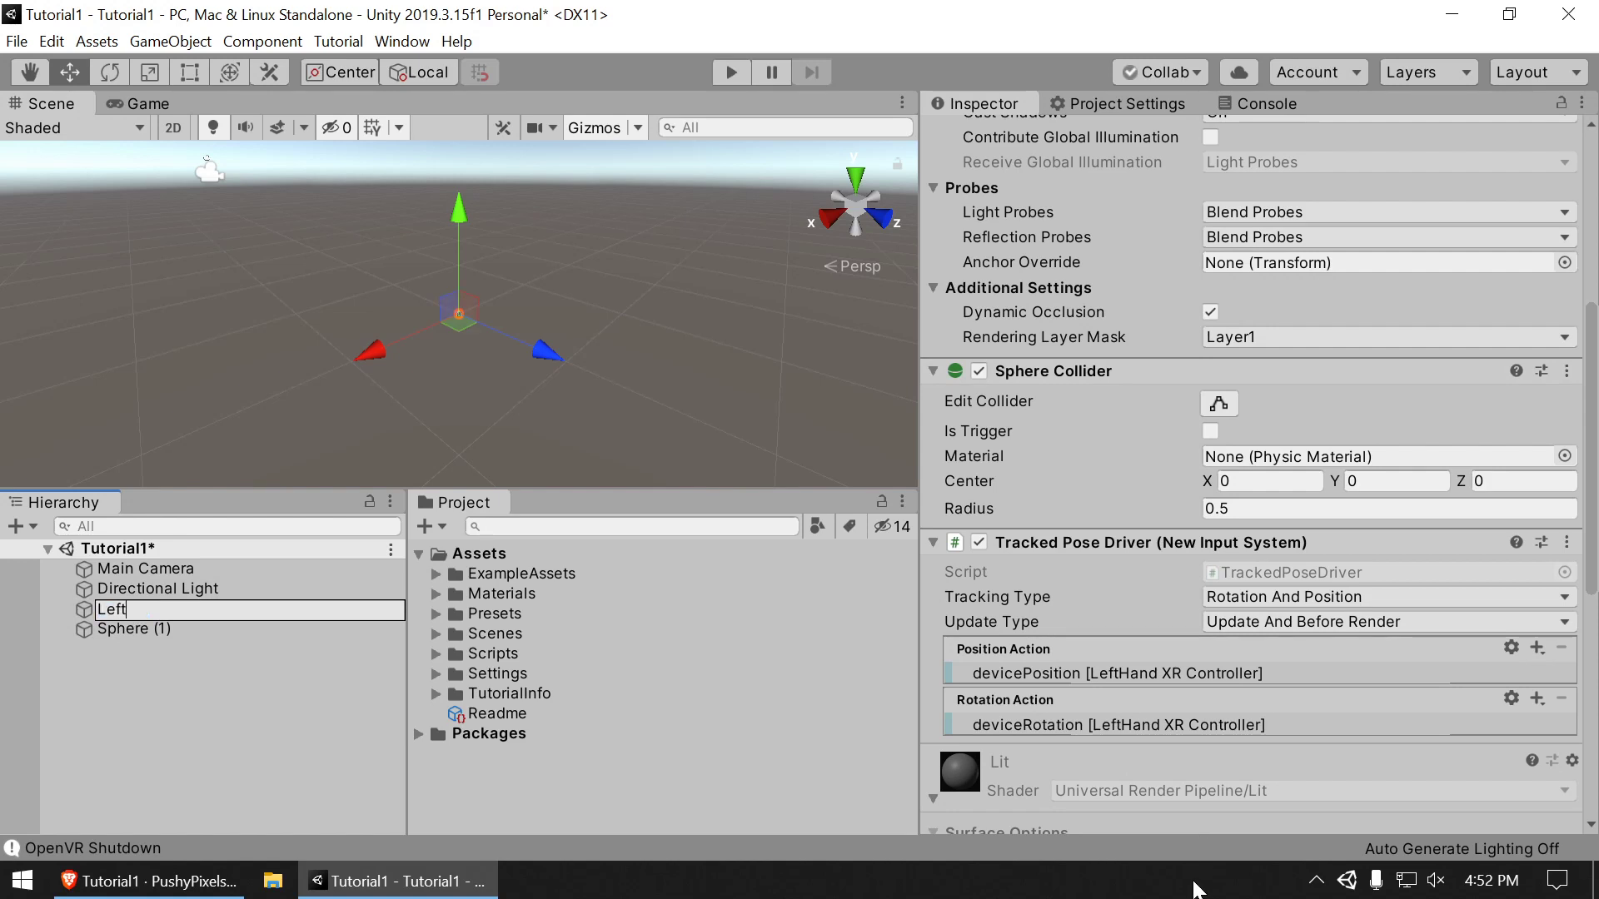
pyautogui.write('Hand')
pyautogui.press('Return')
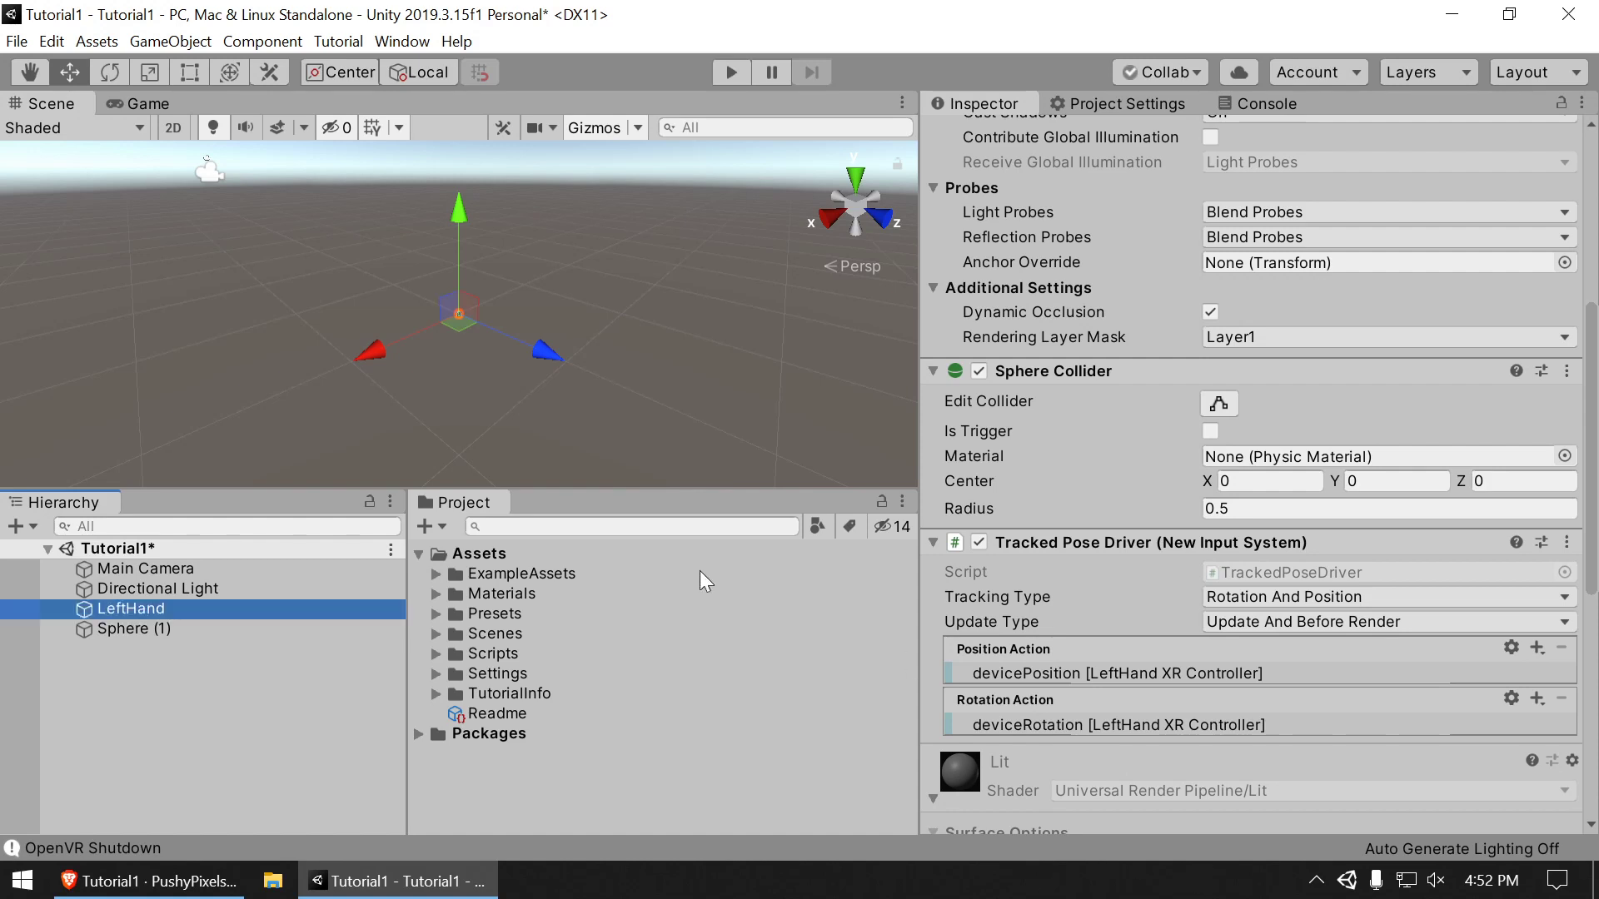
# Step: Rename the duplicated sphere, Sphere (1), to RightHand
pyautogui.click(158, 631)
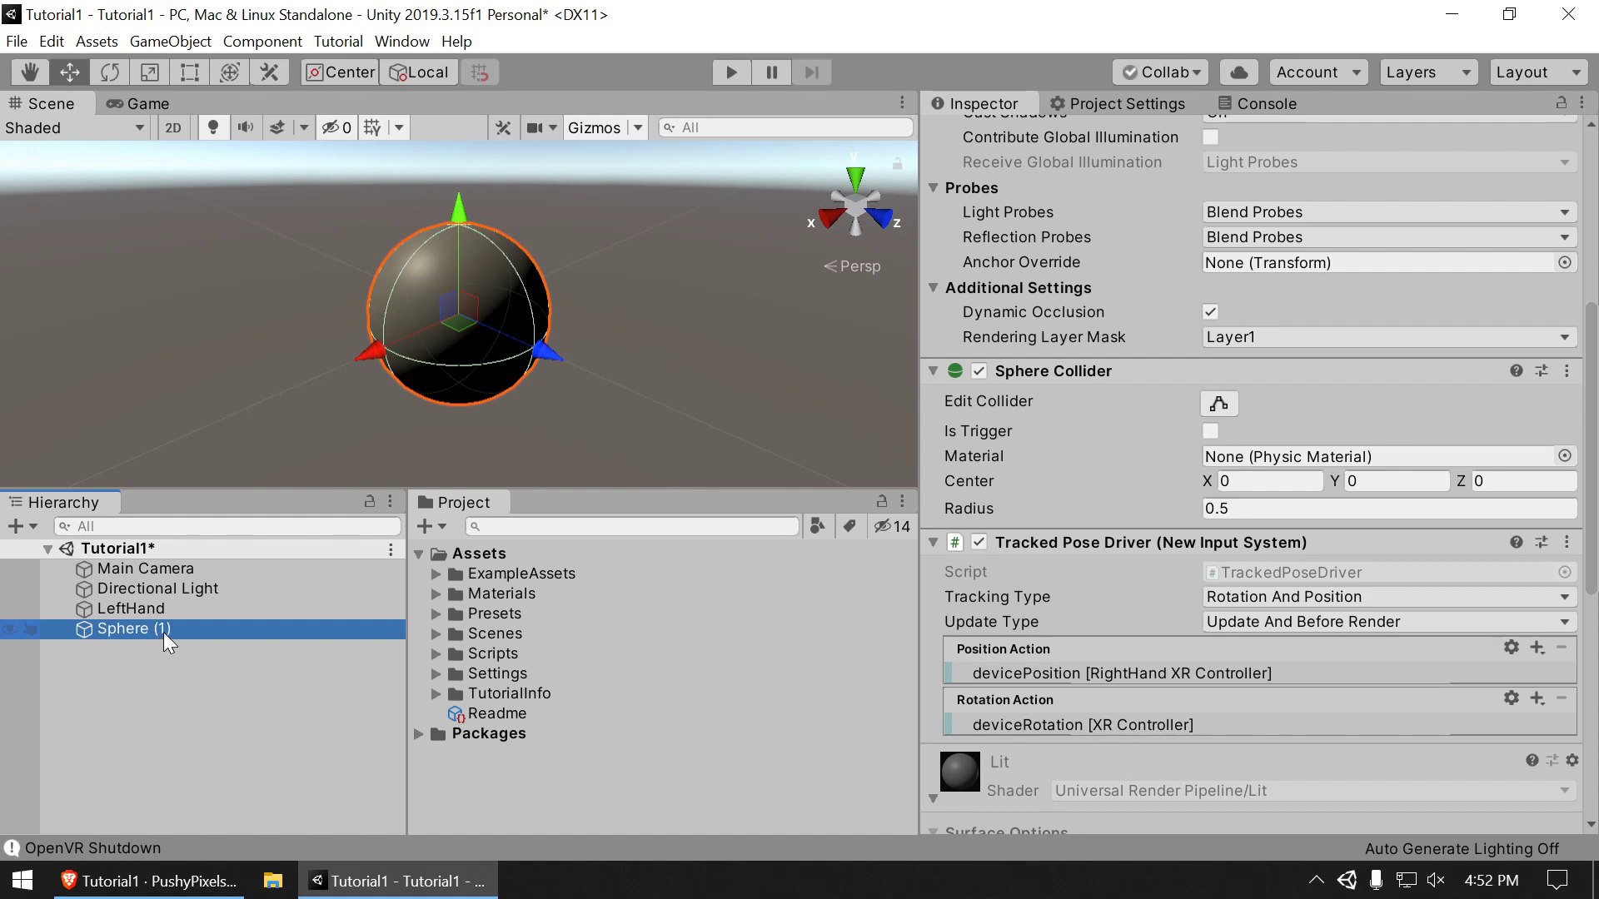
pyautogui.click(162, 634)
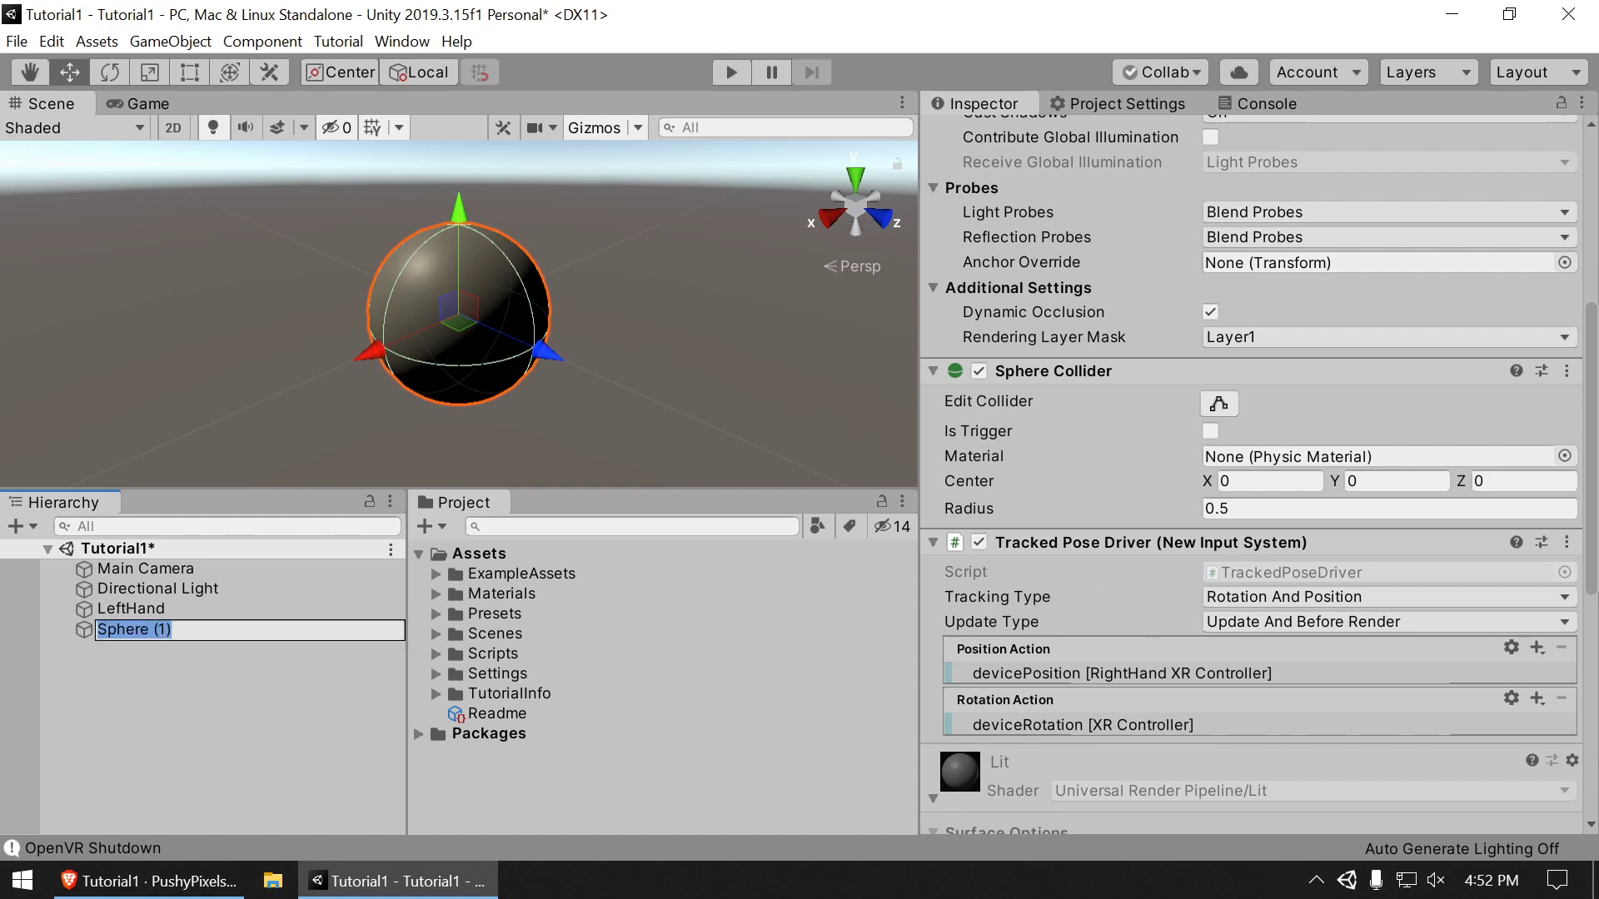
pyautogui.write('Ro')
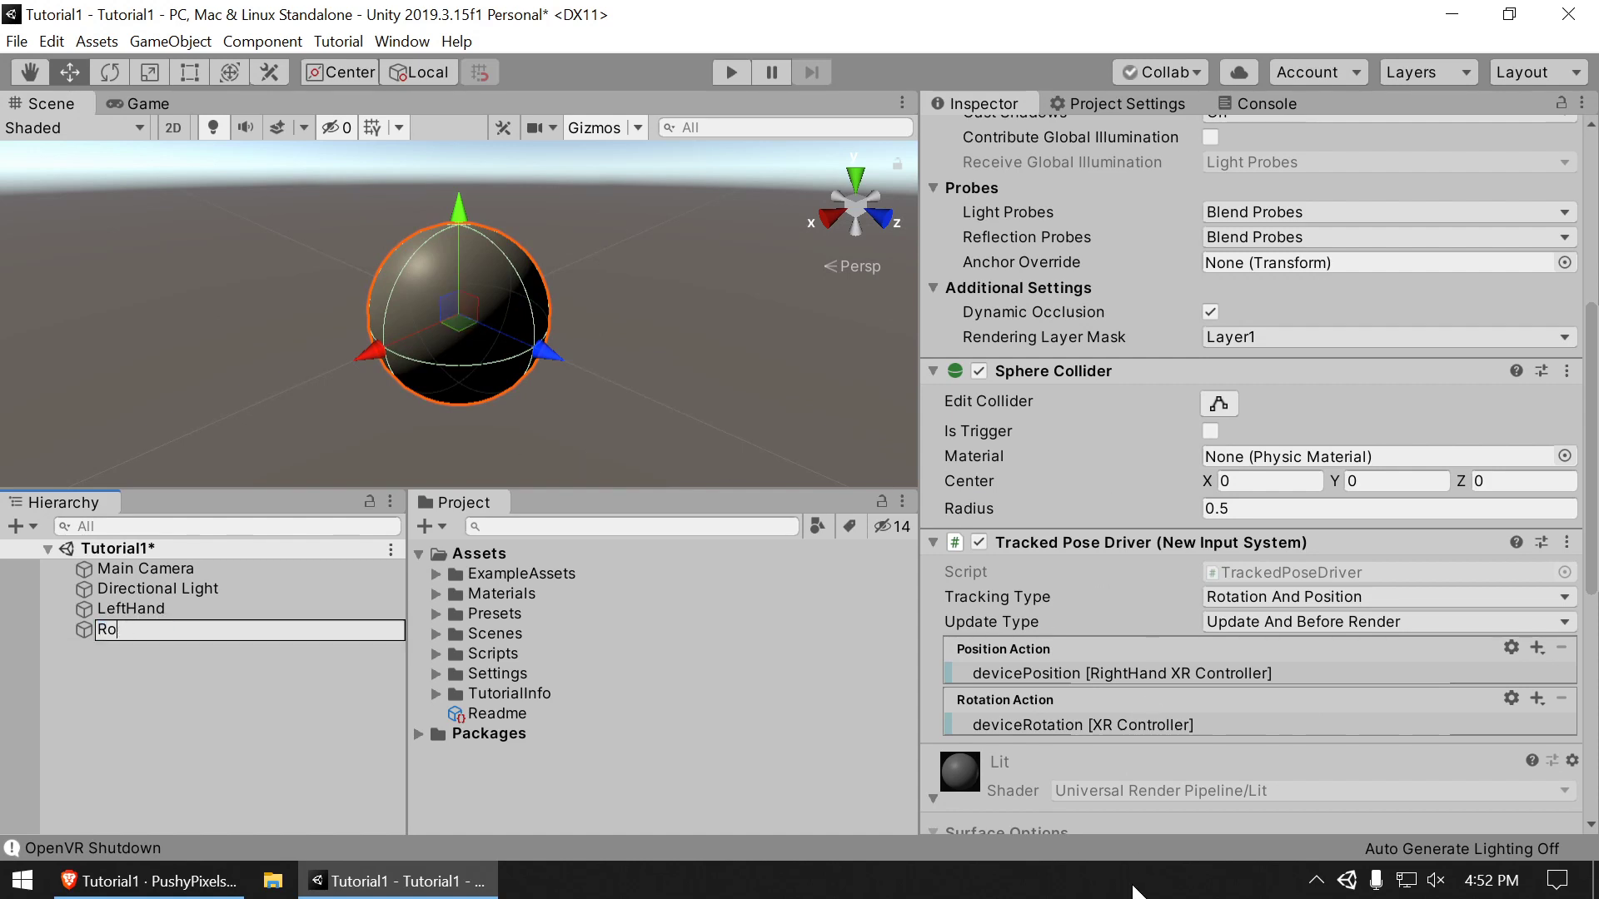
pyautogui.write('gjRightHand')
pyautogui.press('Return')
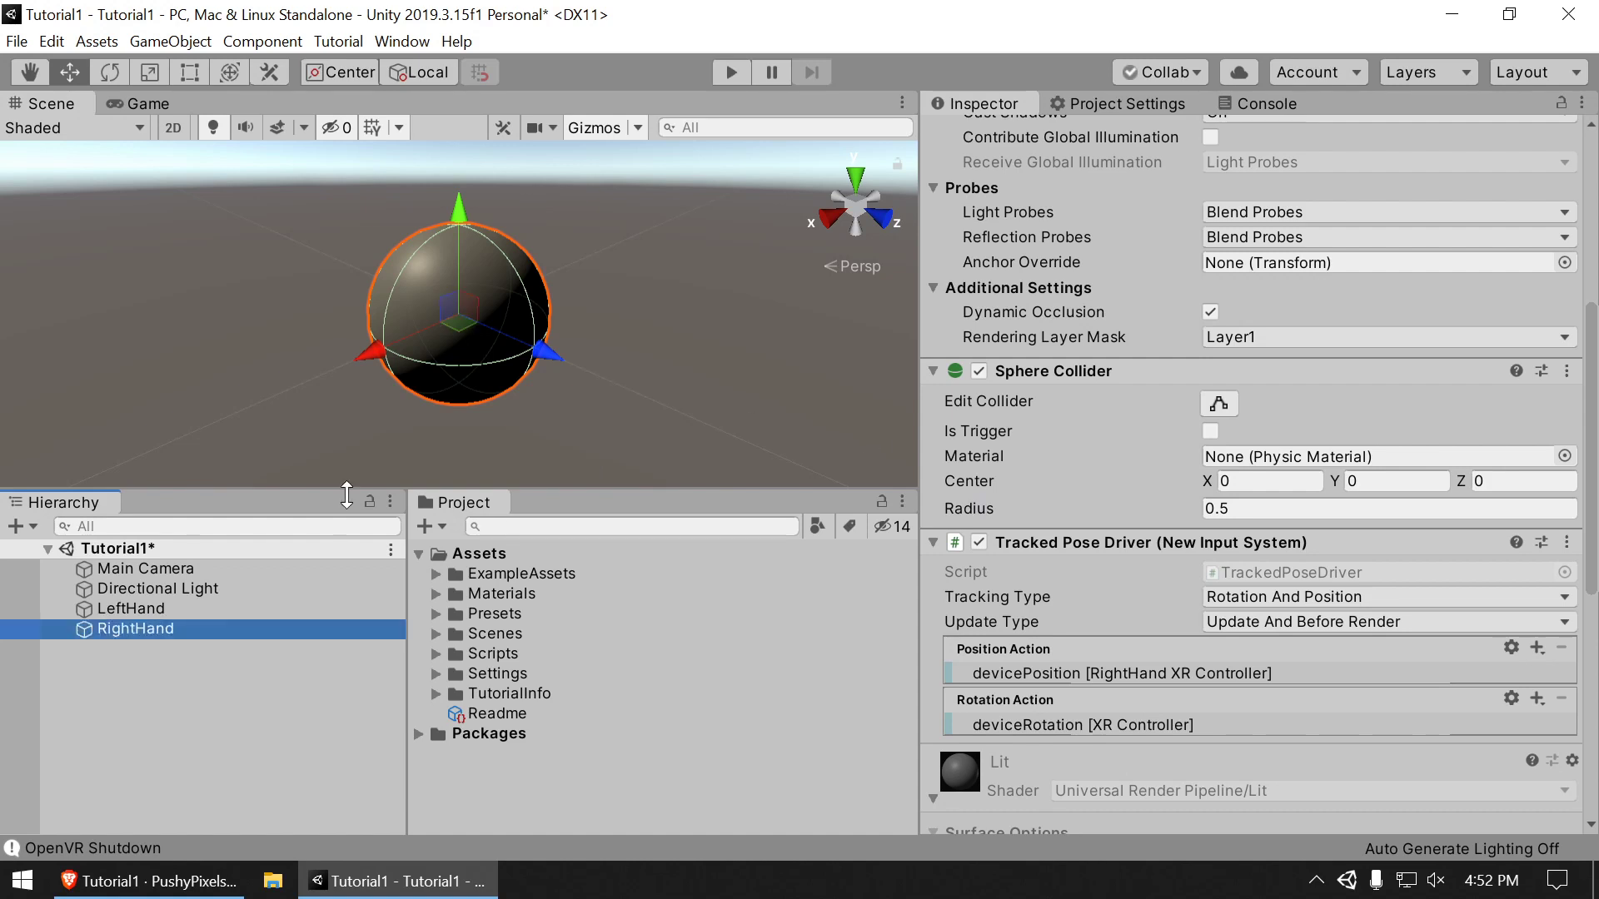
# Step: Try nesting LeftHand and RightHand under Main Camera, save the scene and test-run it briefly
pyautogui.moveTo(133, 633); pyautogui.dragTo(143, 581)
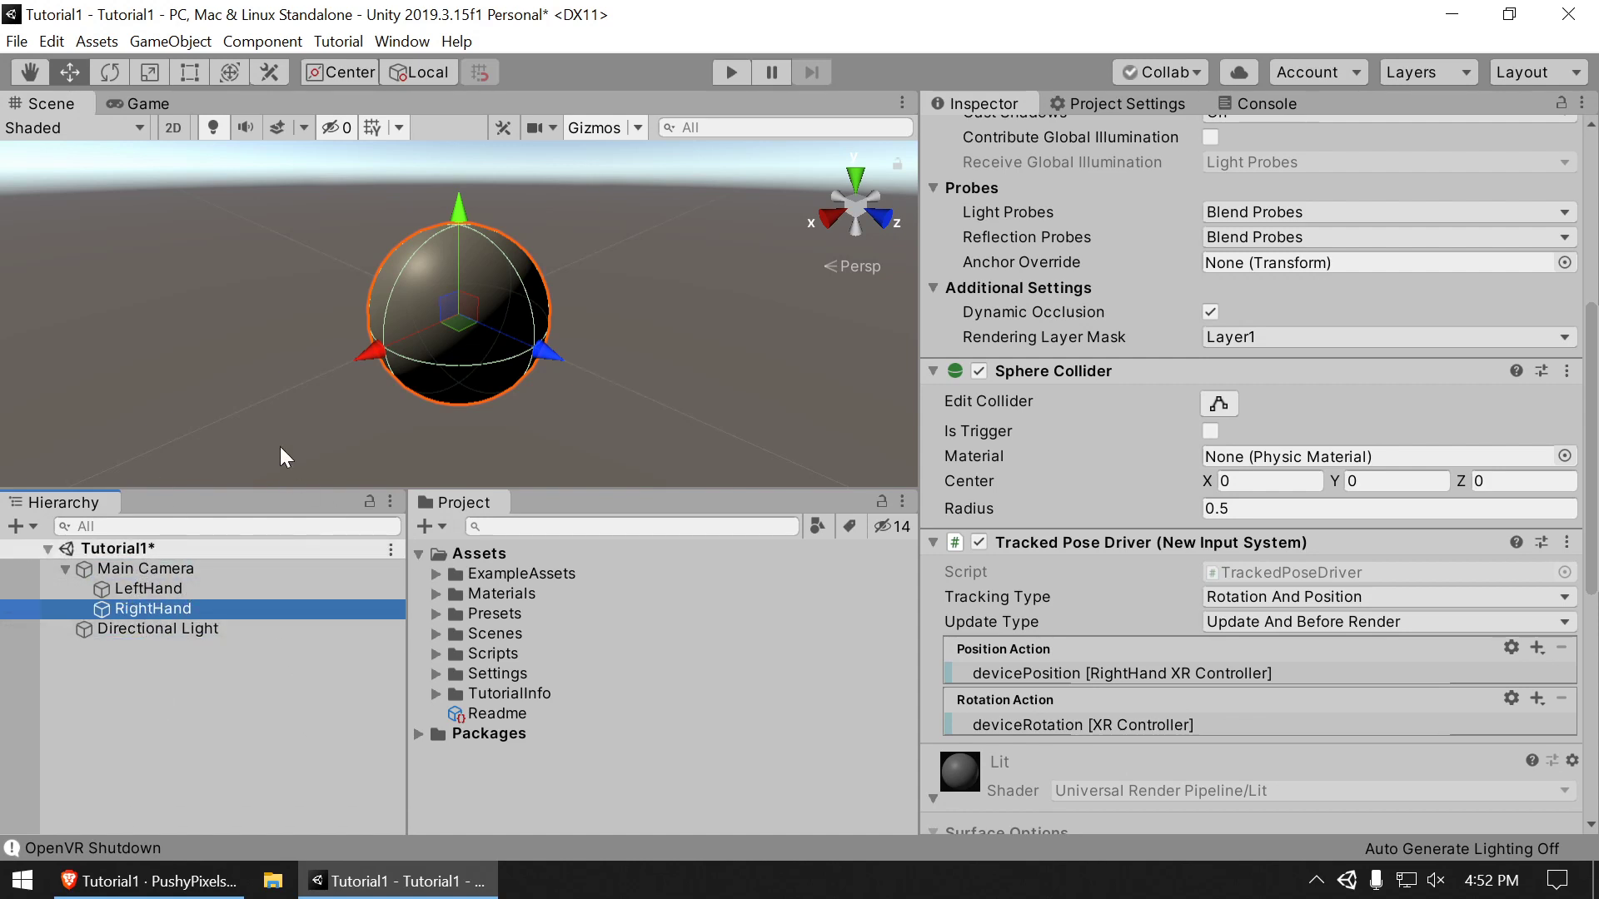
pyautogui.click(16, 42)
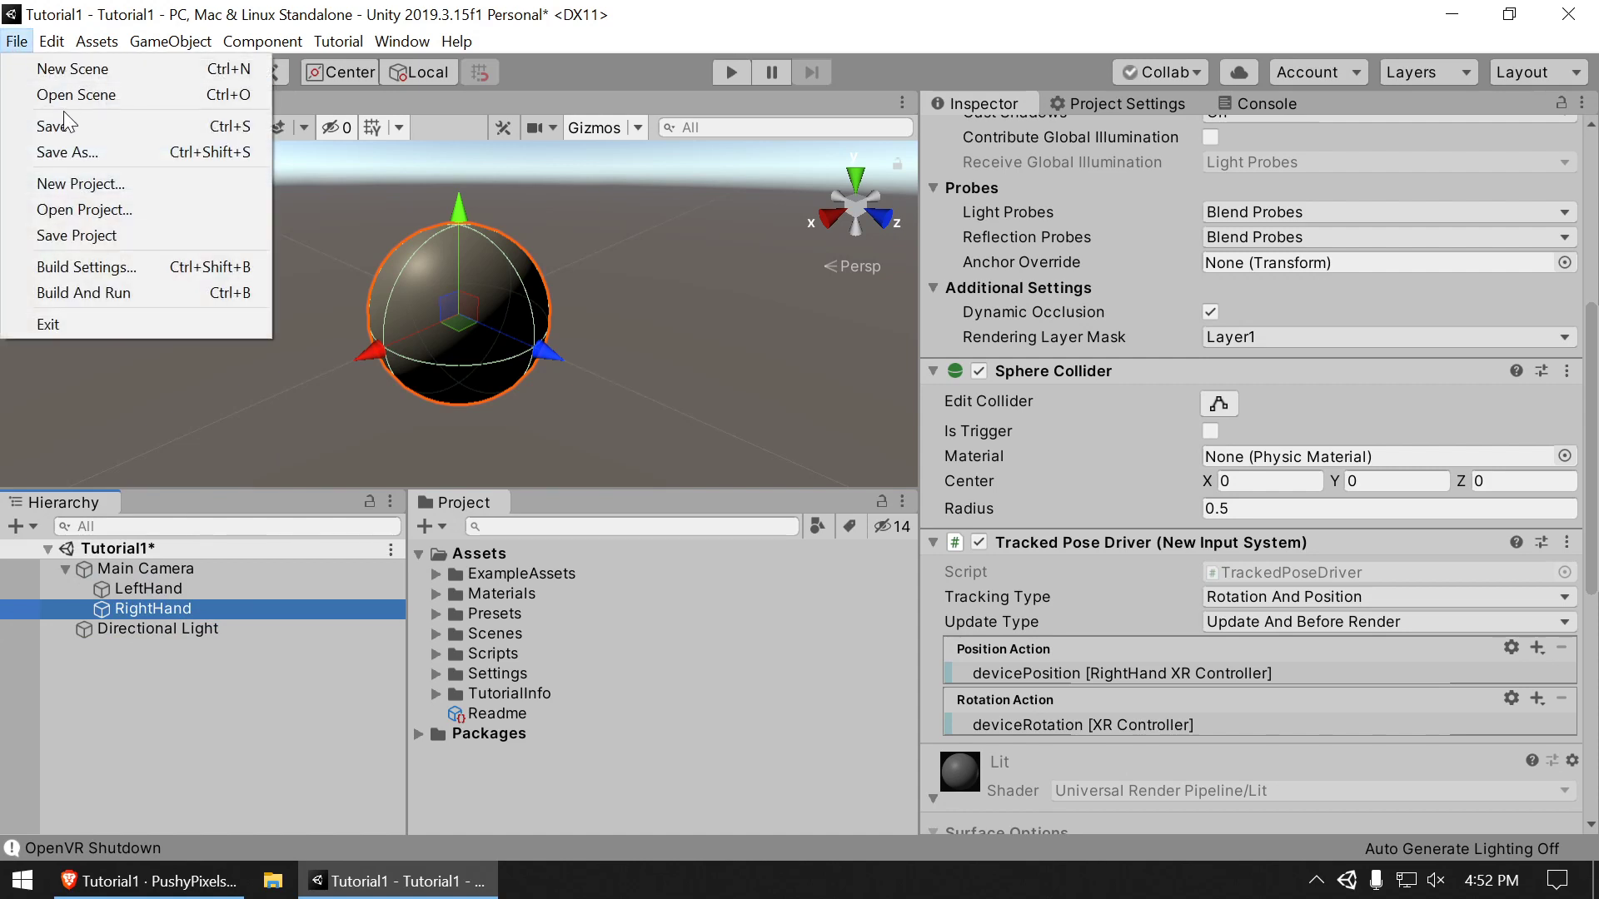
pyautogui.click(29, 123)
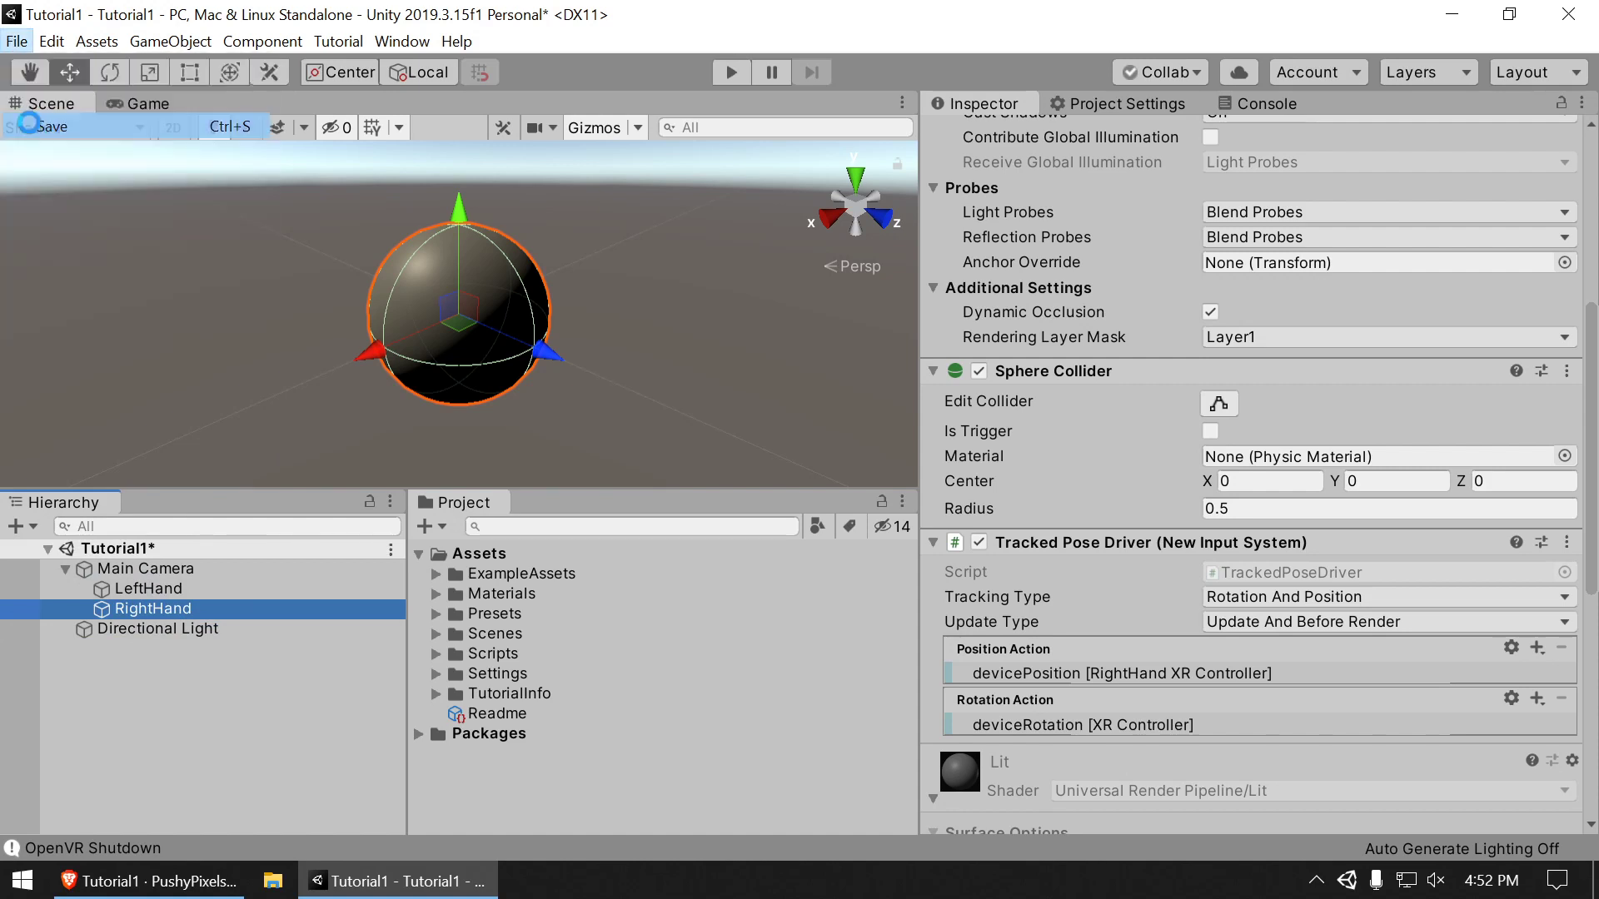
pyautogui.click(728, 72)
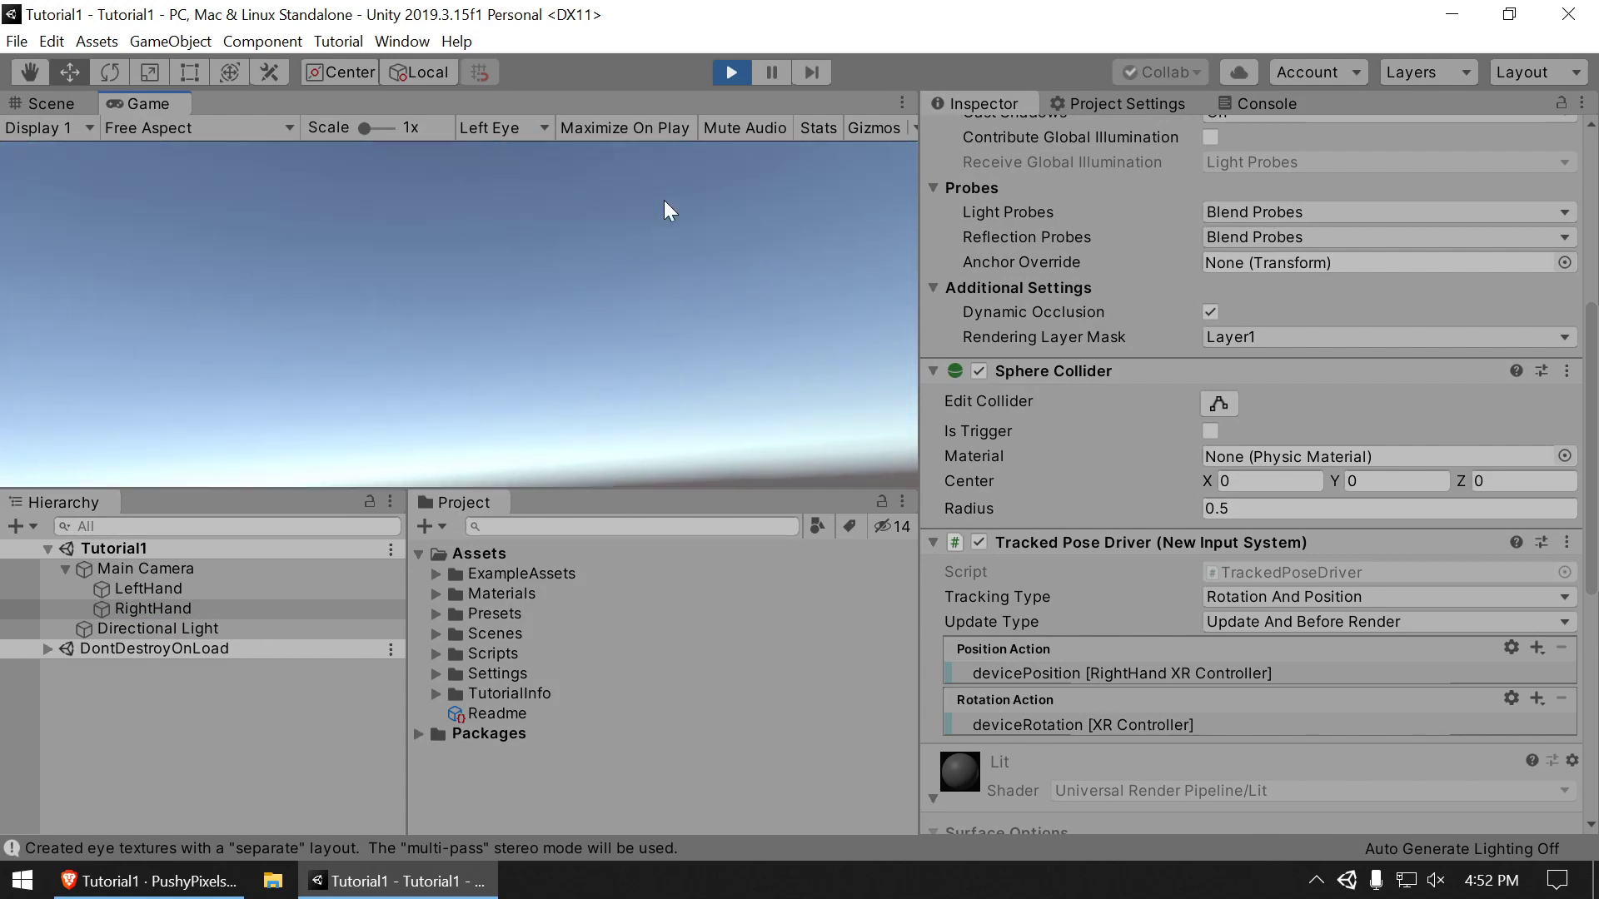
pyautogui.click(729, 73)
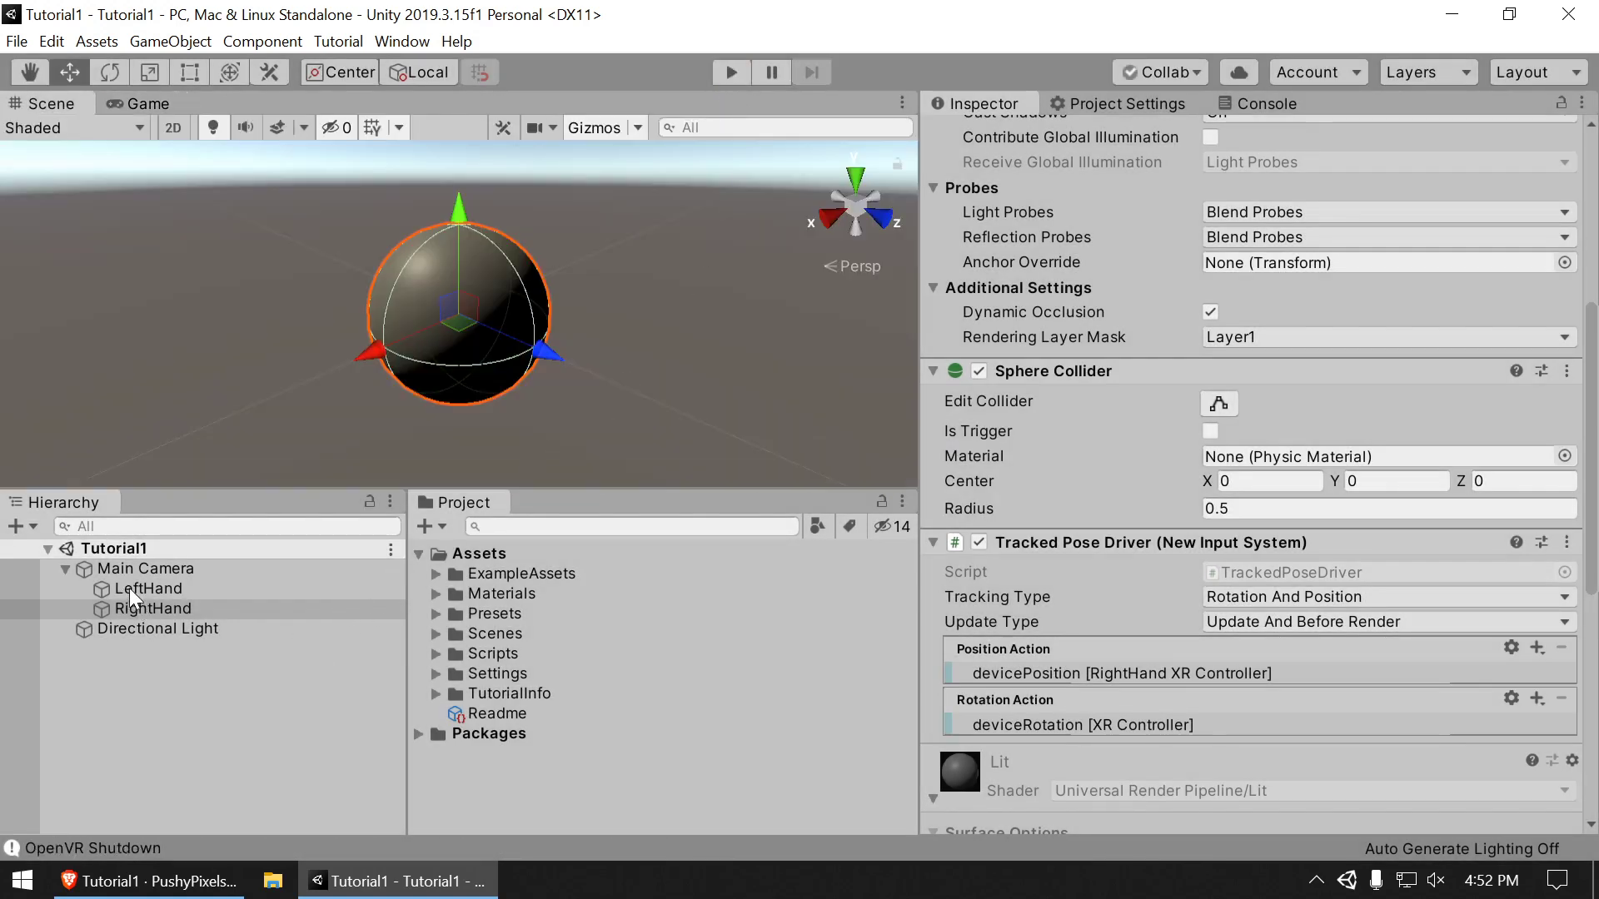
# Step: Move LeftHand and RightHand out of Main Camera back to the scene's root level and test-run the scene
pyautogui.click(113, 713)
pyautogui.moveTo(144, 589); pyautogui.dragTo(137, 711)
pyautogui.moveTo(147, 587); pyautogui.dragTo(131, 701)
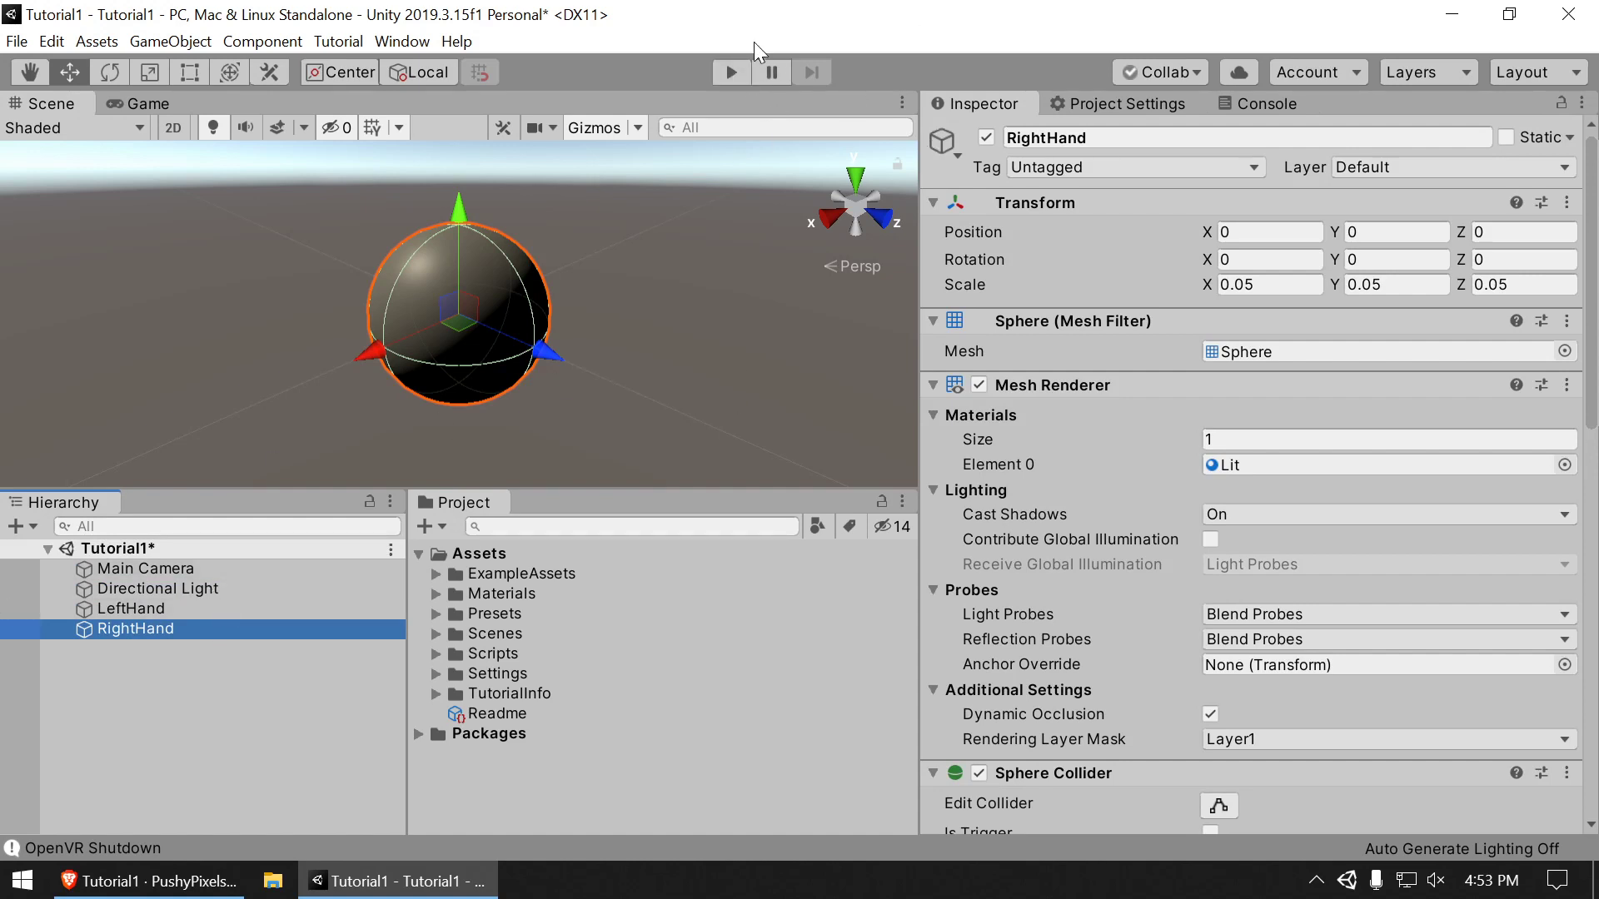
pyautogui.click(727, 75)
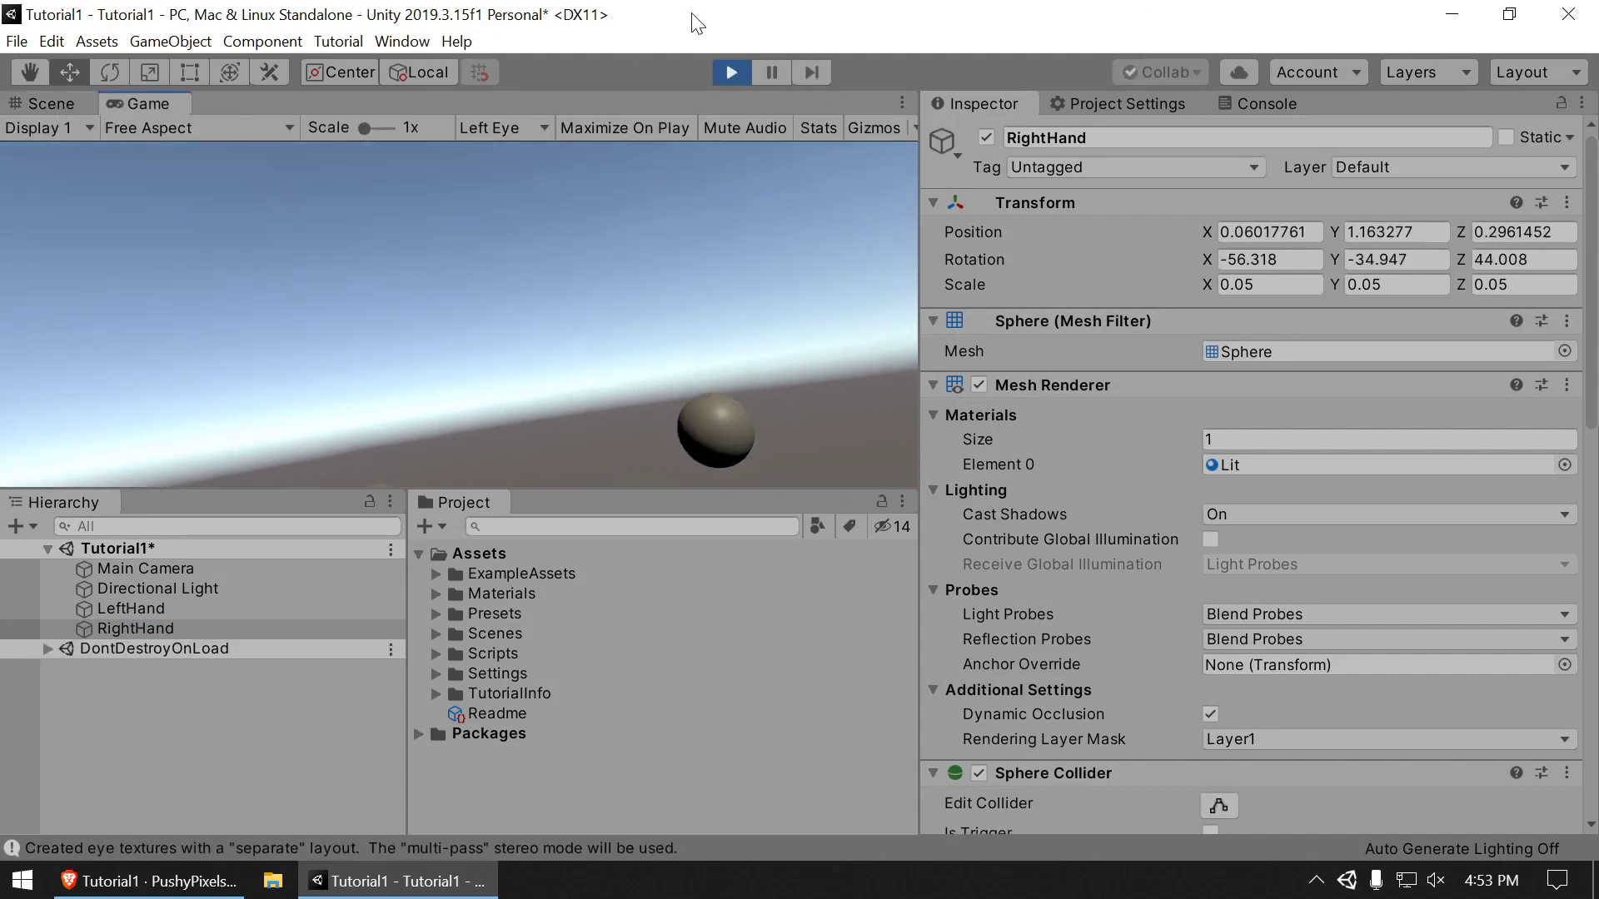
pyautogui.click(729, 70)
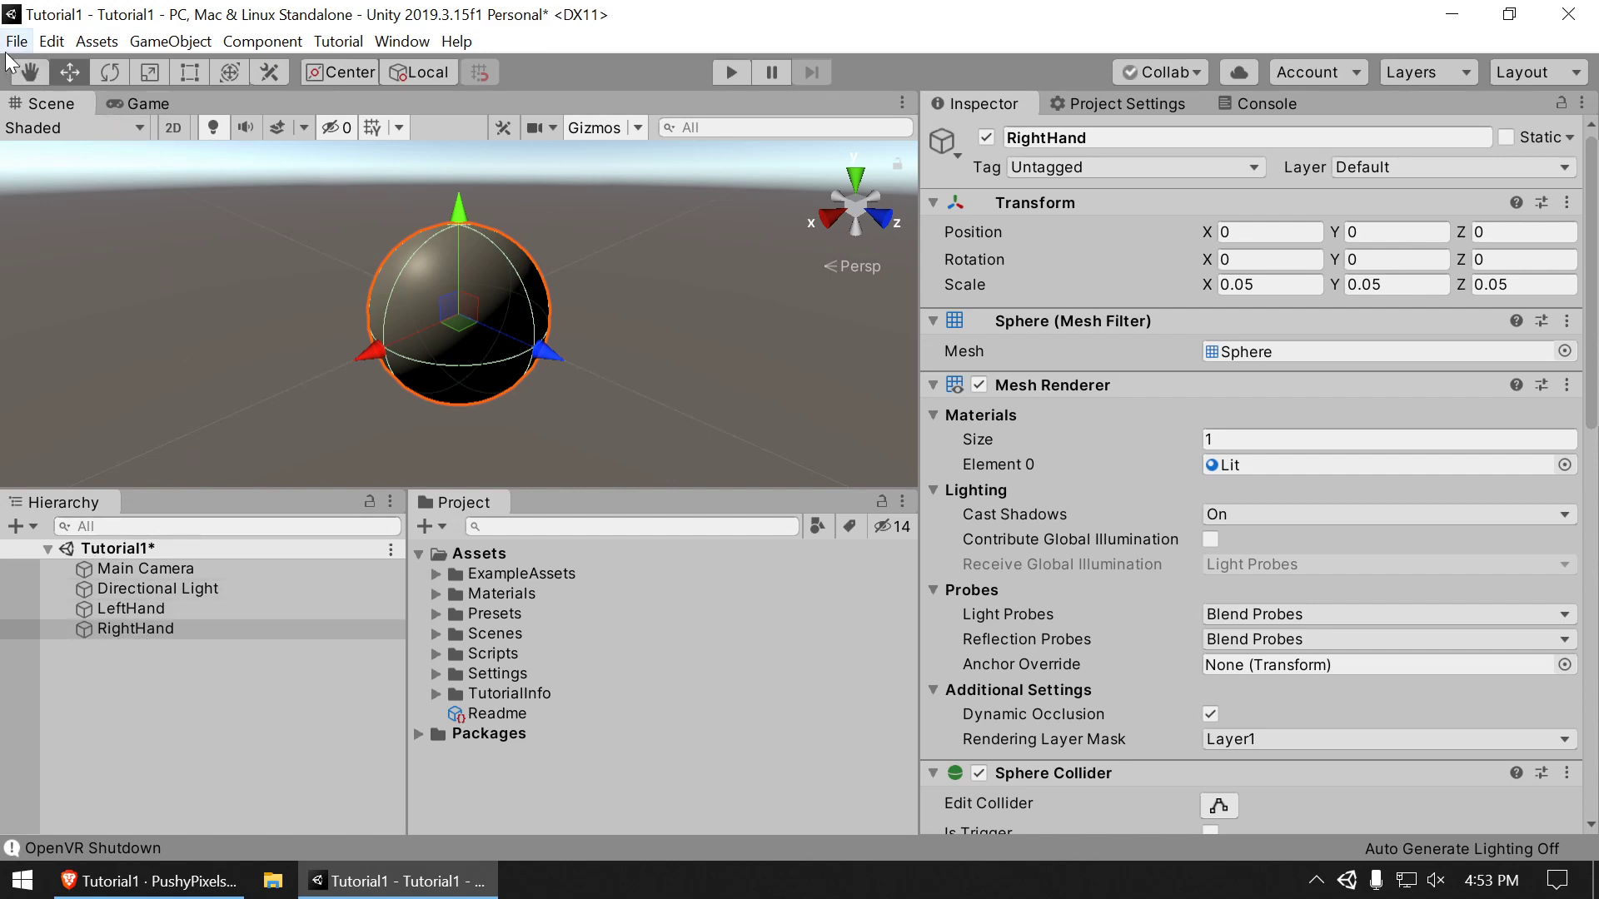
pyautogui.click(10, 14)
pyautogui.click(28, 38)
pyautogui.moveTo(146, 7); pyautogui.dragTo(161, 7)
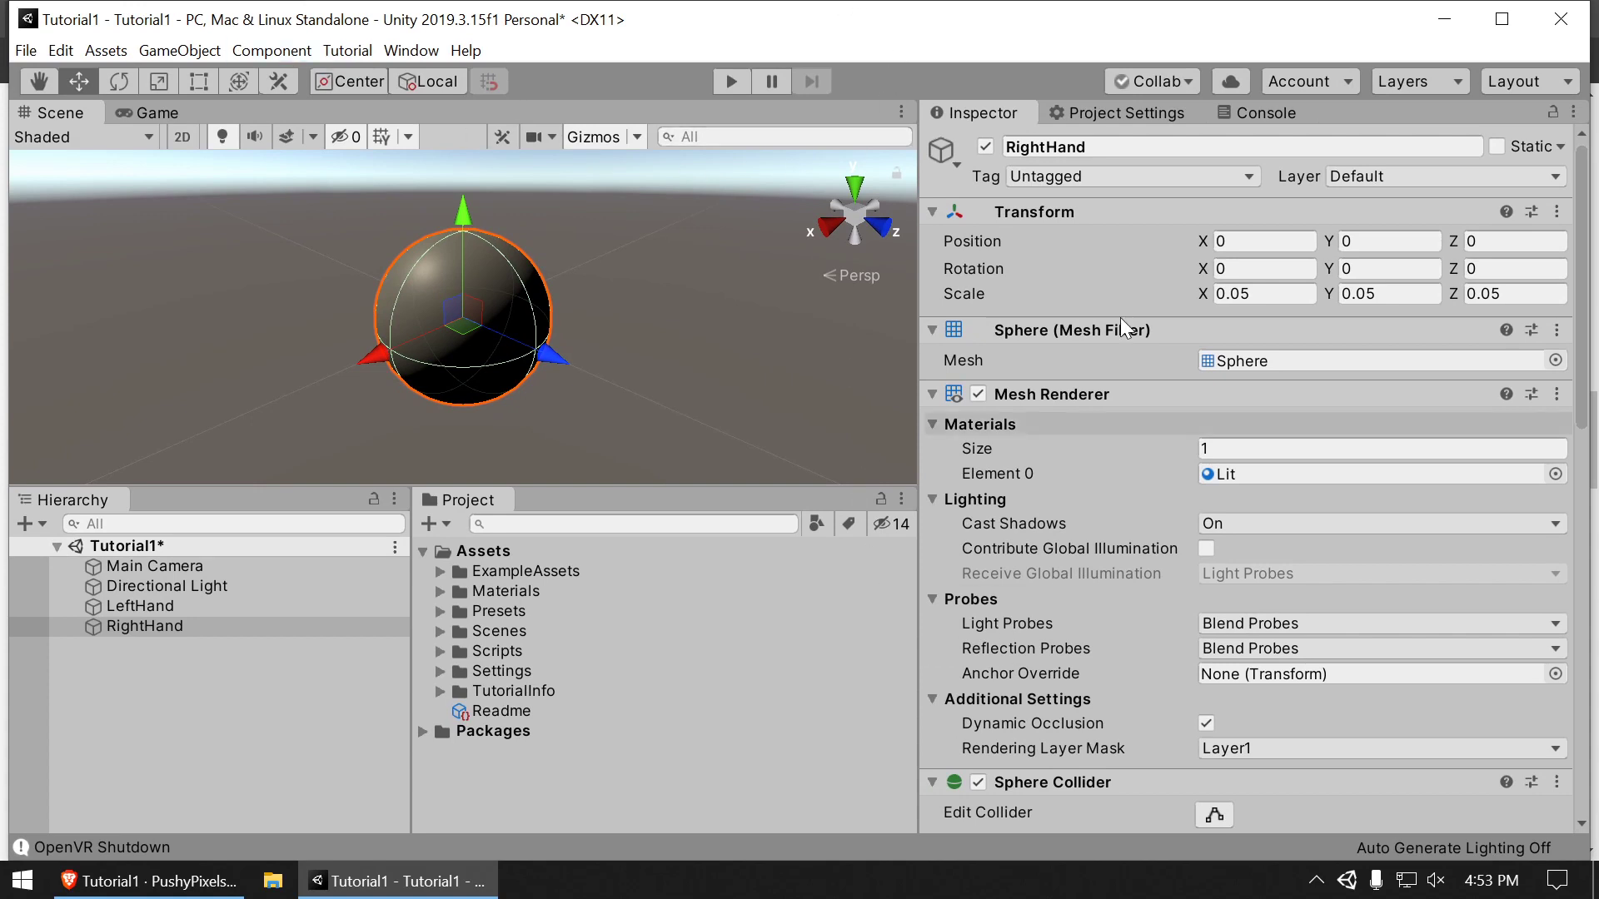
pyautogui.click(1502, 19)
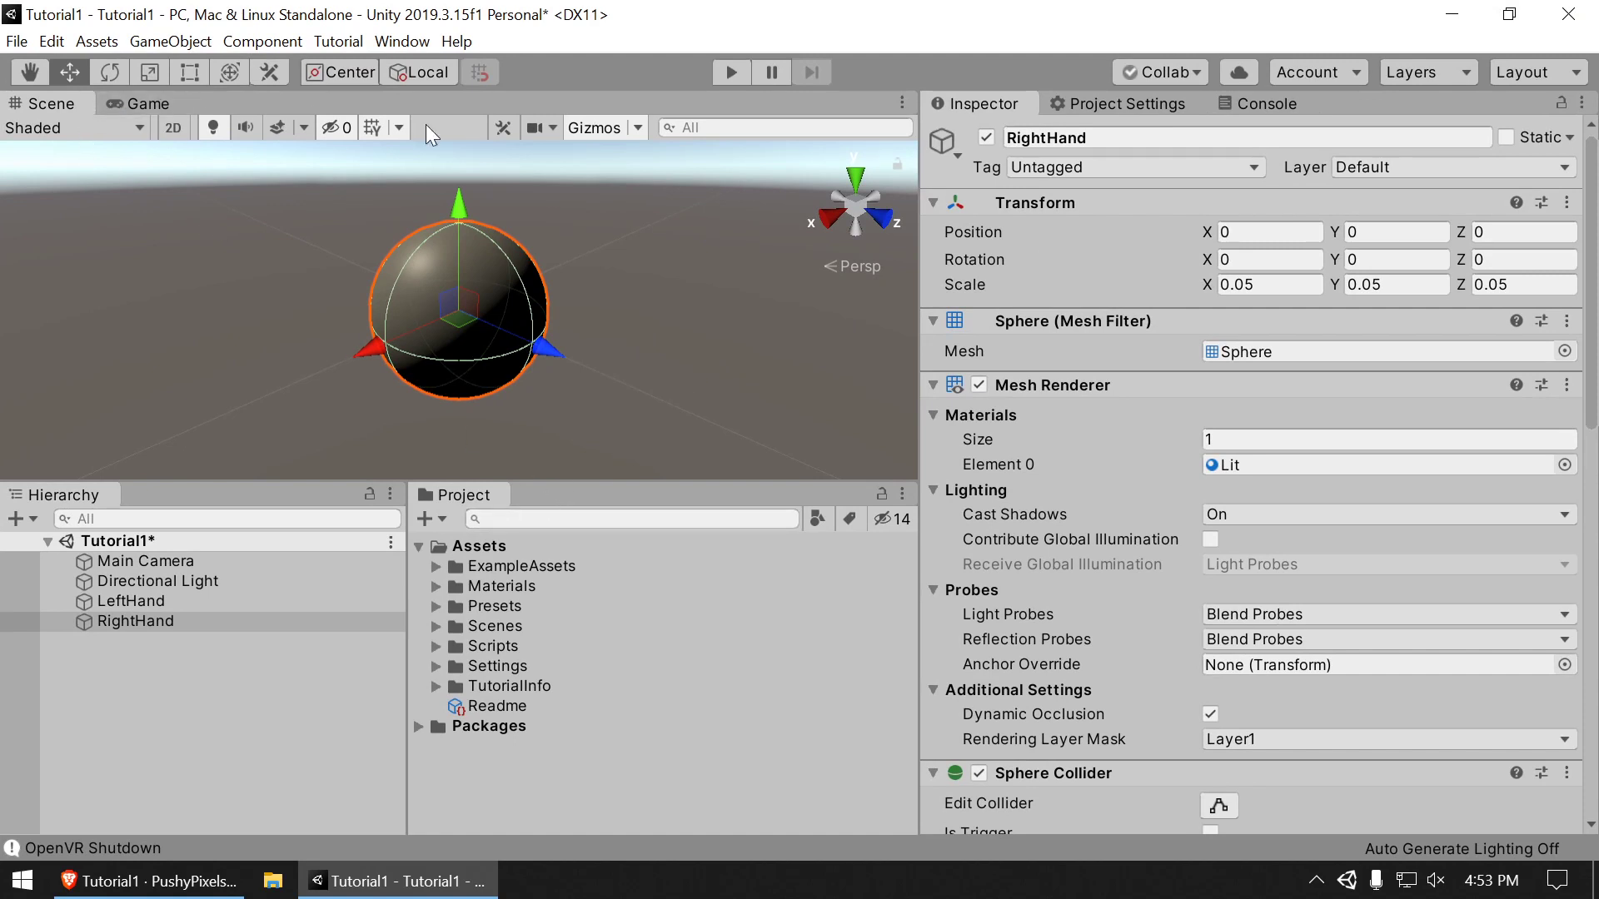
# Step: Close the editor and save the changes made to the Tutorial1 scene
pyautogui.click(1592, 10)
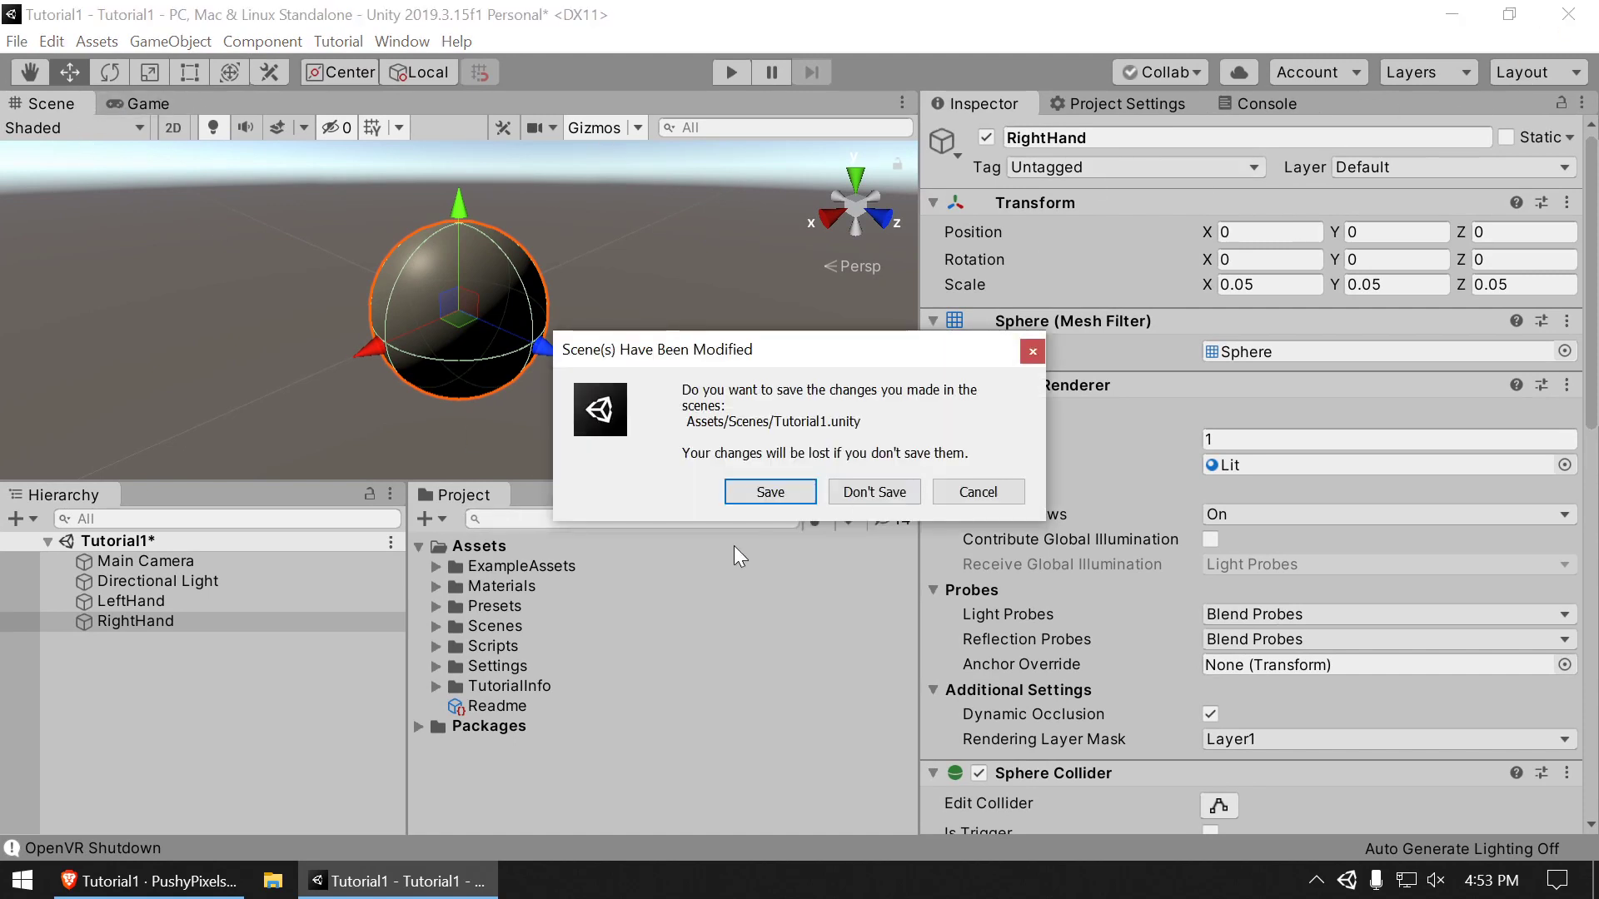
pyautogui.click(760, 496)
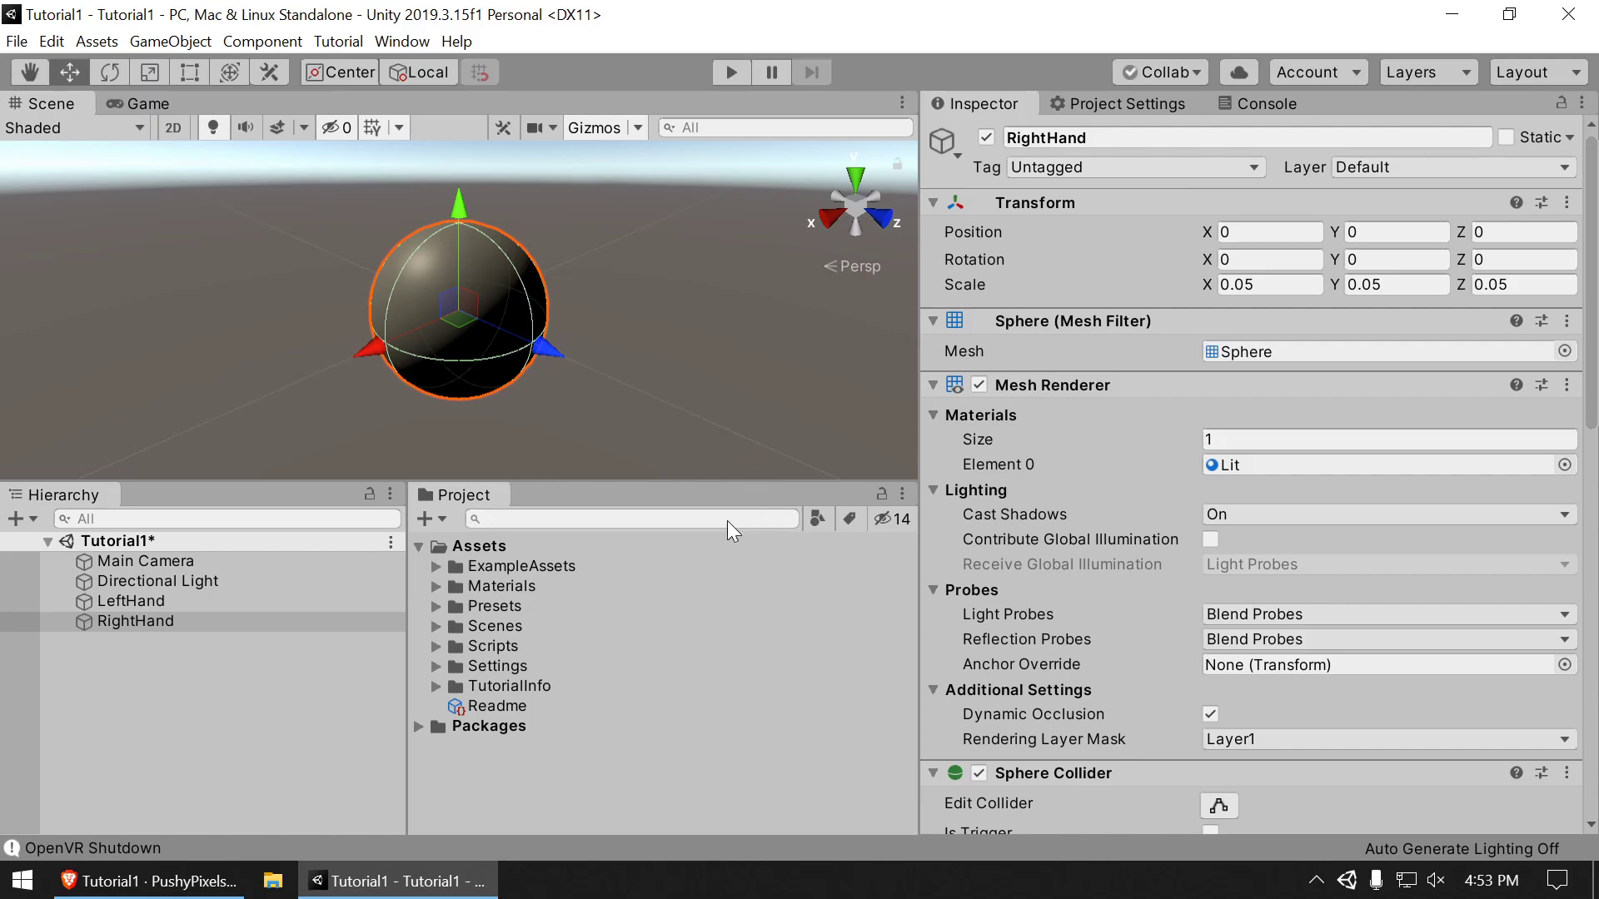